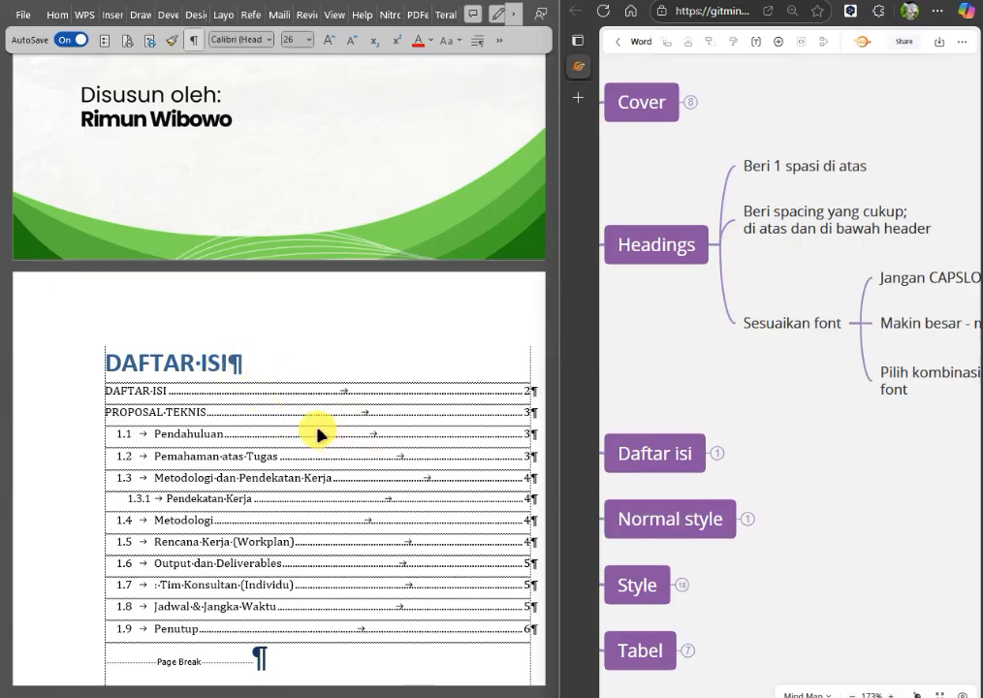
pyautogui.scroll(-15, 317, 427)
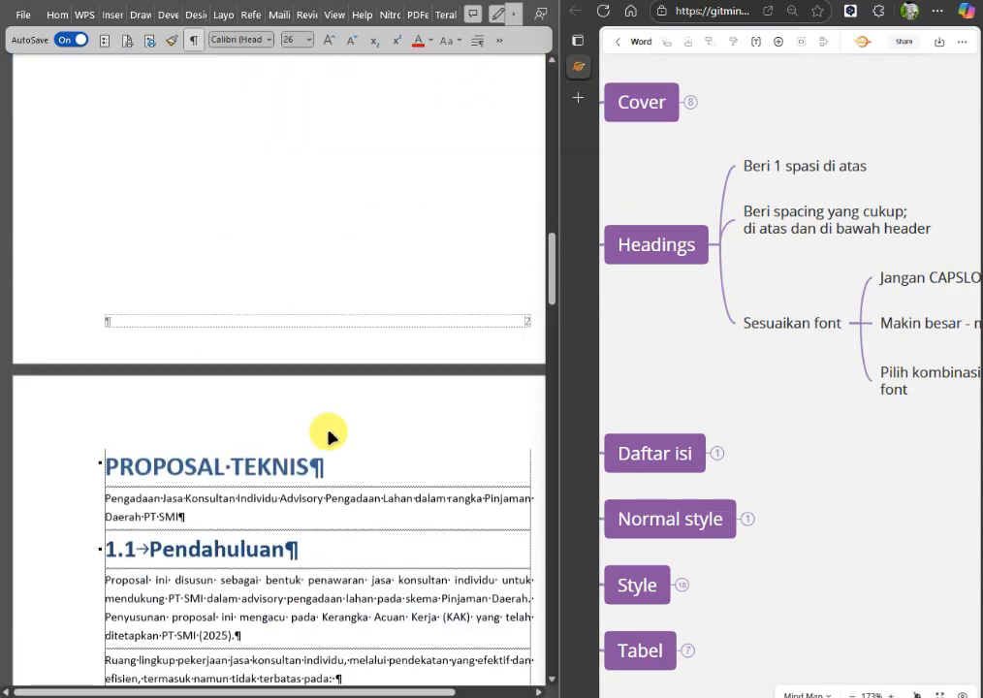
pyautogui.scroll(10, 330, 432)
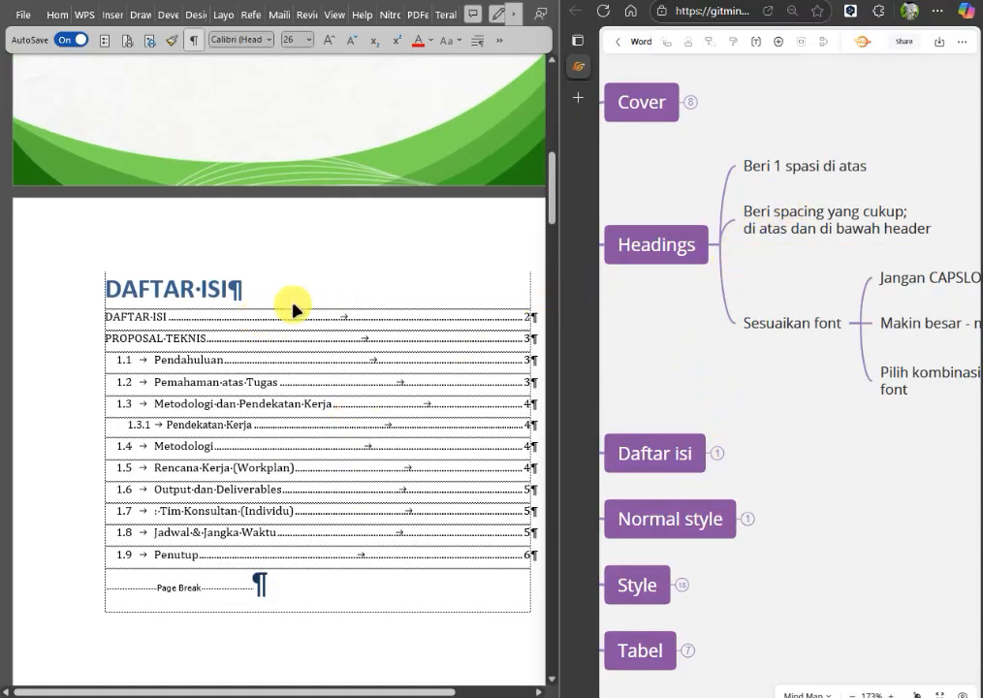
pyautogui.scroll(-1, 811, 409)
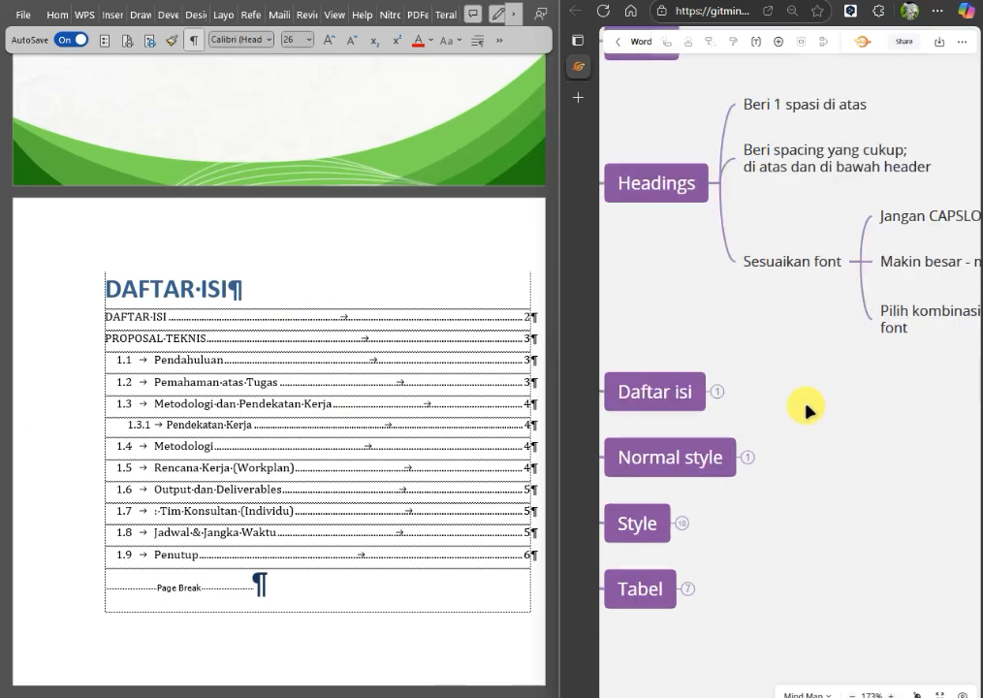
pyautogui.scroll(1, 809, 408)
pyautogui.scroll(1, 730, 330)
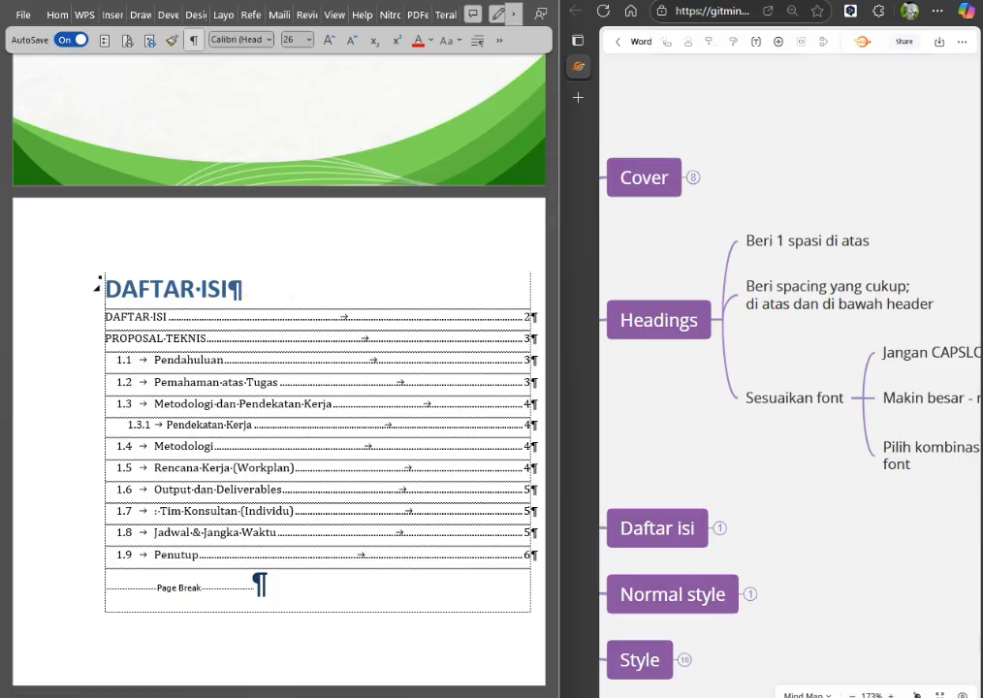
# Undo the last edit on the contents page and reset the page break's paragraph mark above DAFTAR ISI to Normal style.
pyautogui.hotkey('ctrl', 'z')
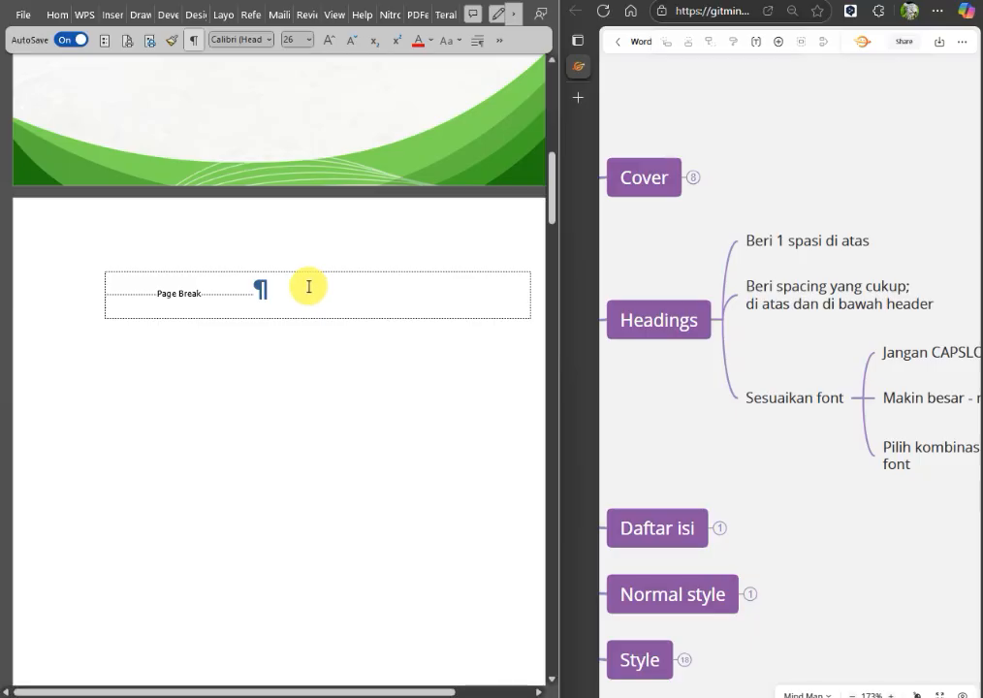
pyautogui.scroll(-4, 278, 291)
pyautogui.click(228, 288)
pyautogui.scroll(3, 375, 298)
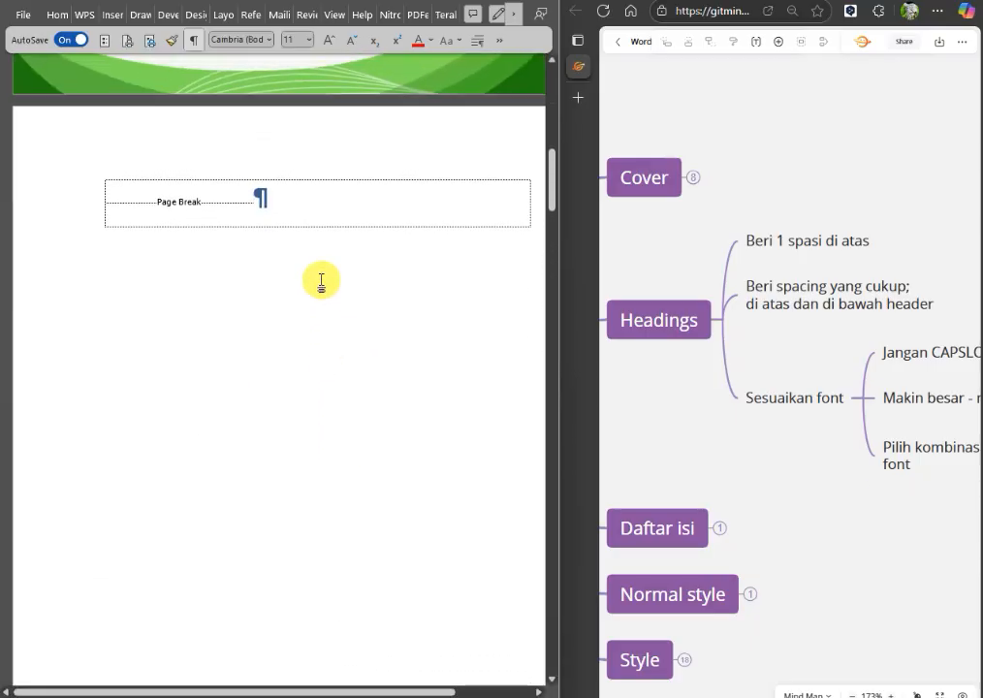
pyautogui.doubleClick(284, 203)
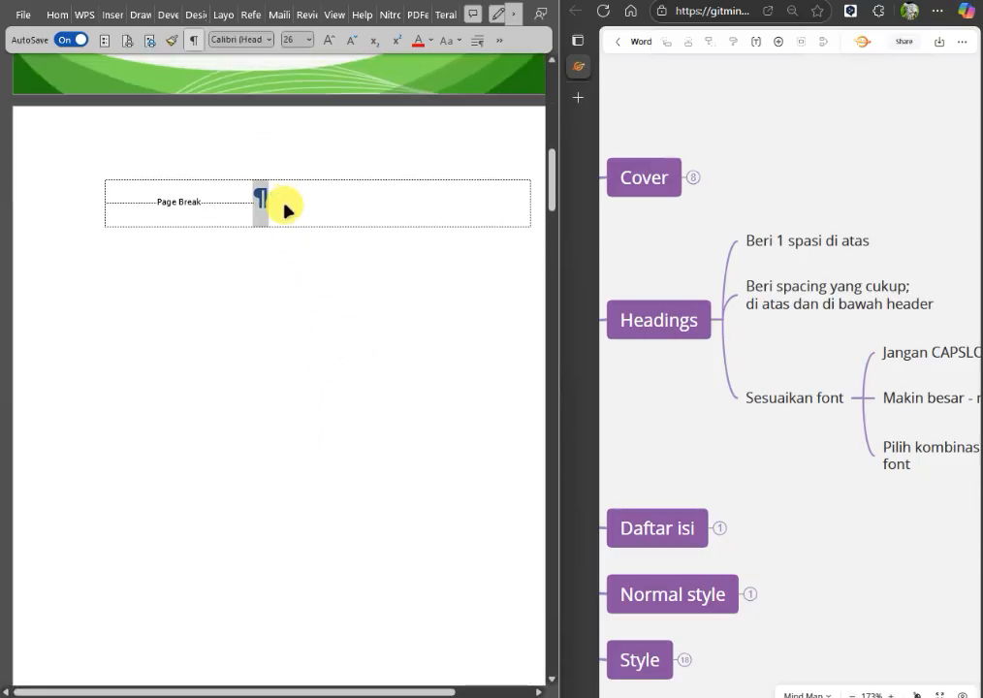
pyautogui.scroll(-8, 281, 241)
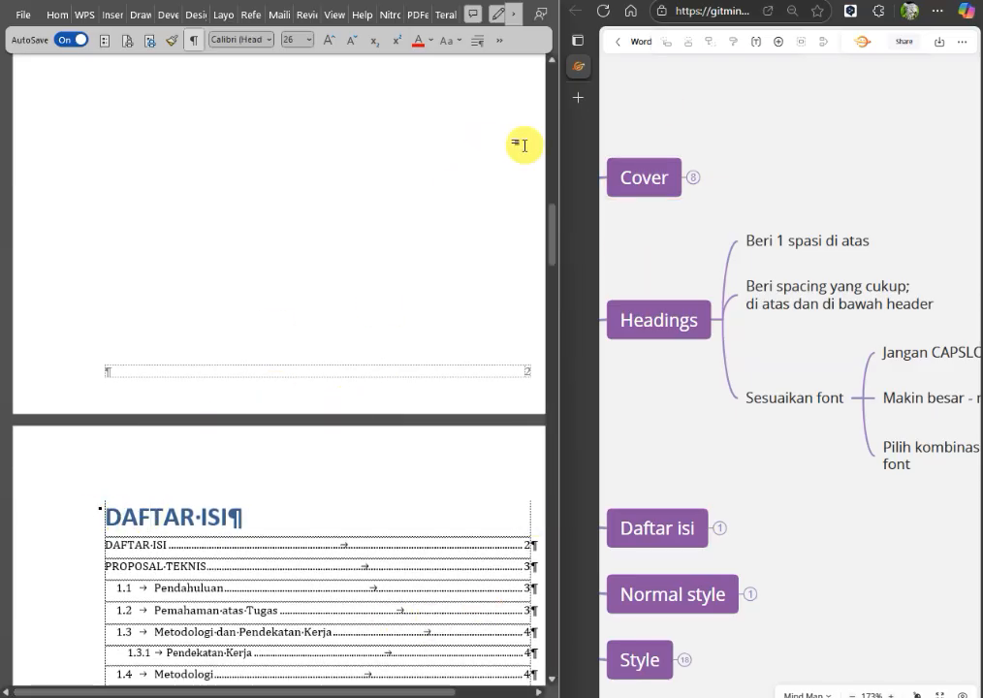
# Show the list of styles and open the Heading 1 style for modification.
pyautogui.click(514, 15)
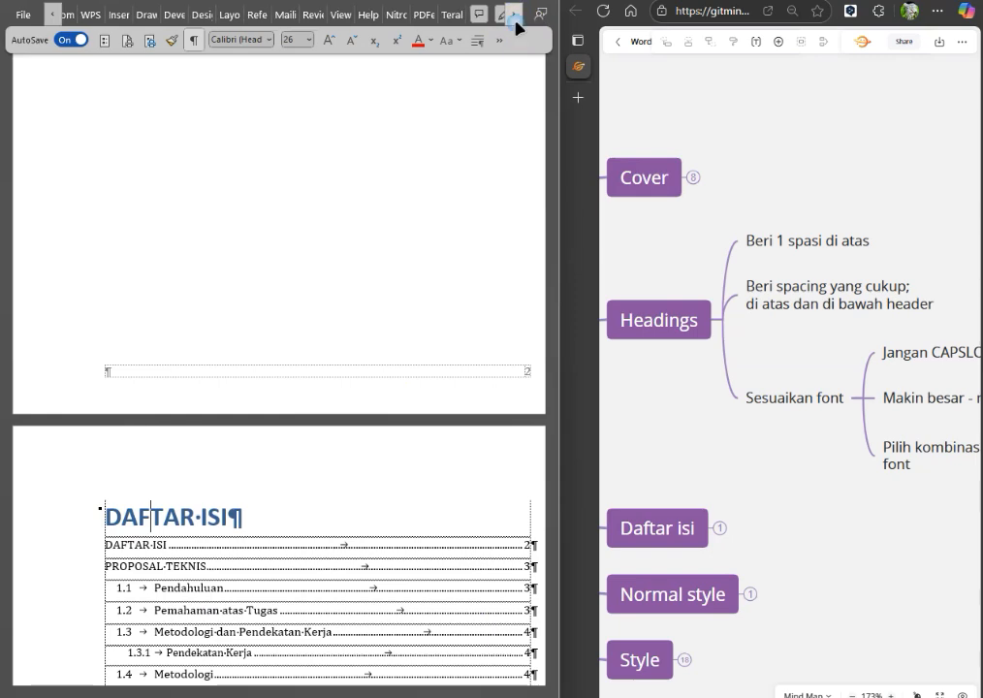
pyautogui.click(499, 41)
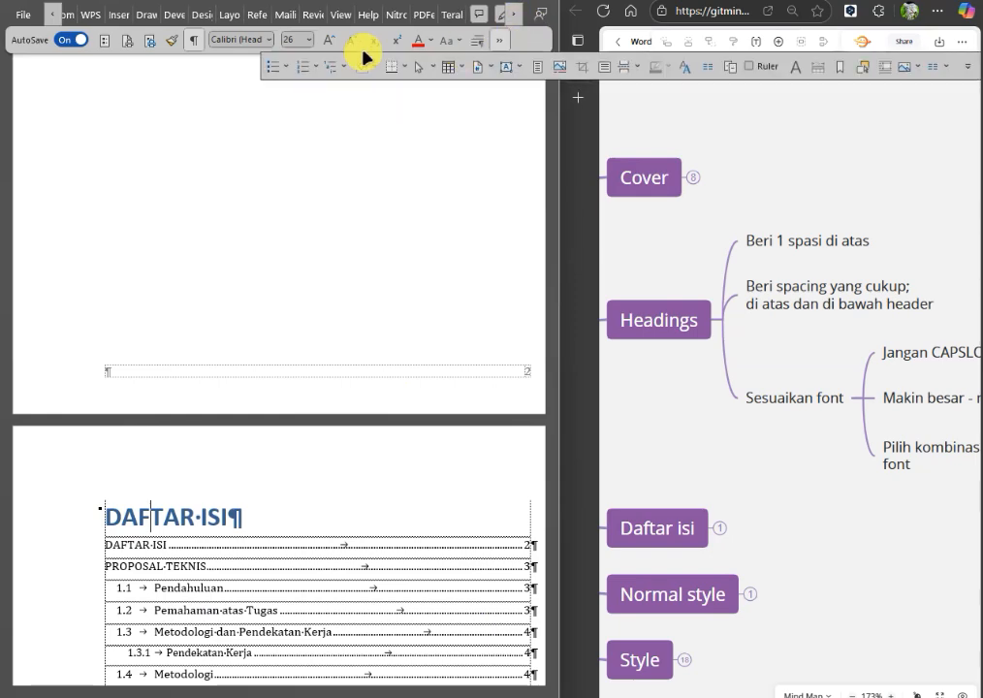
pyautogui.click(452, 45)
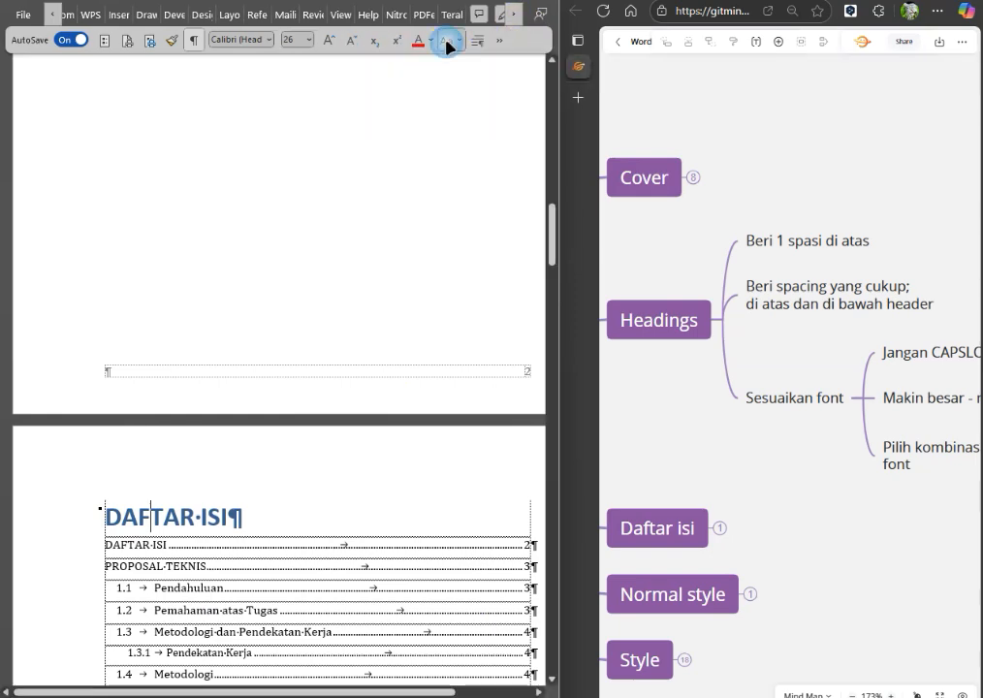
pyautogui.click(500, 41)
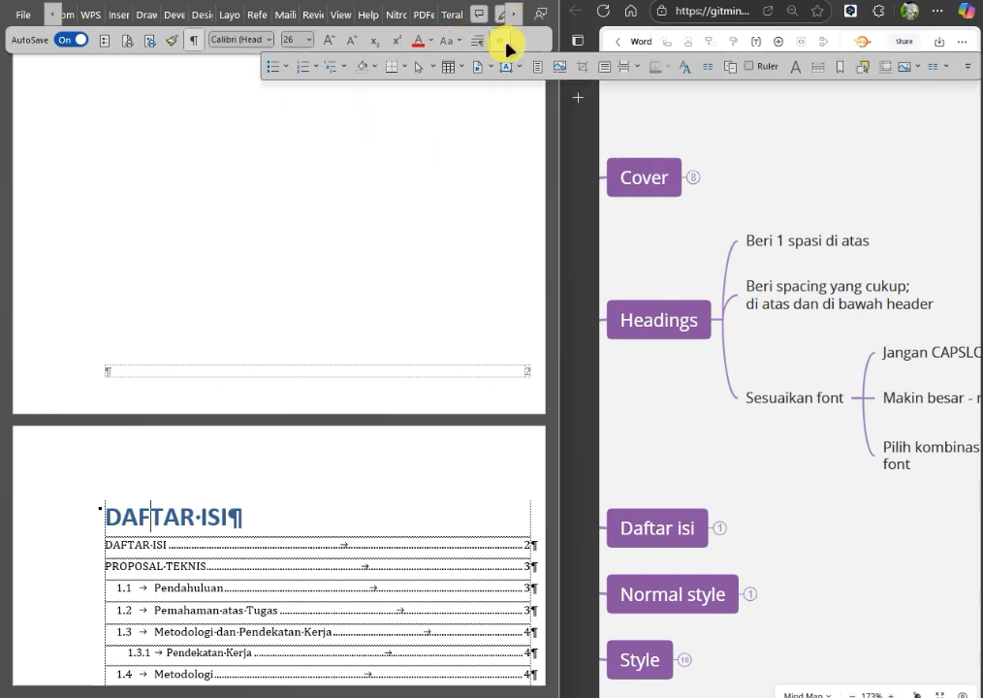
pyautogui.click(708, 70)
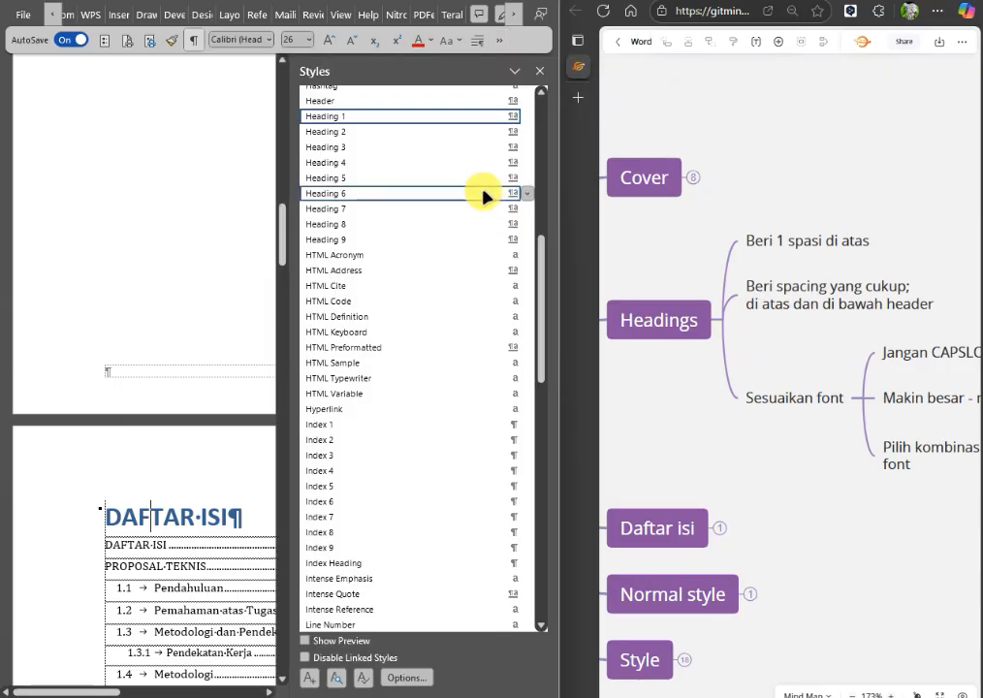
pyautogui.click(527, 116)
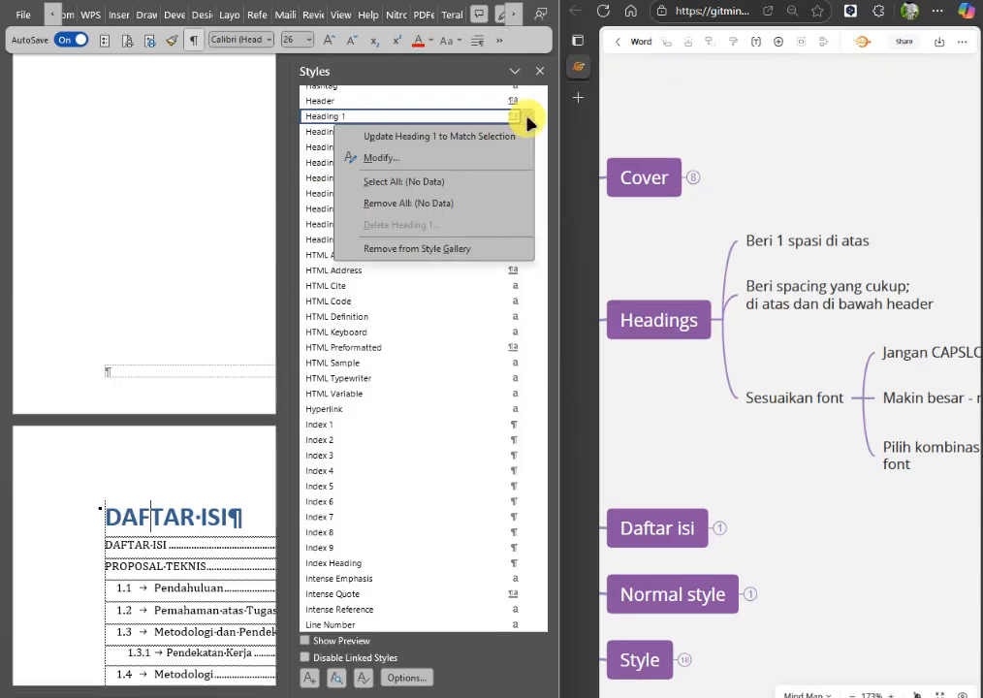
pyautogui.click(390, 168)
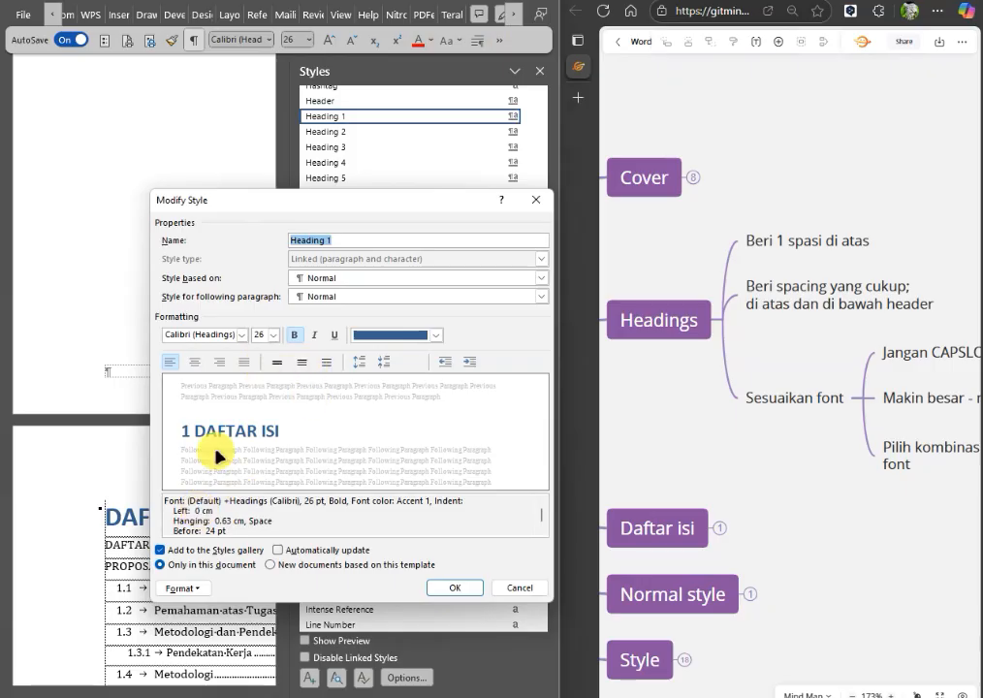
# Turn off Keep with next and Keep lines together in the Heading 1 style's paragraph settings.
pyautogui.click(182, 588)
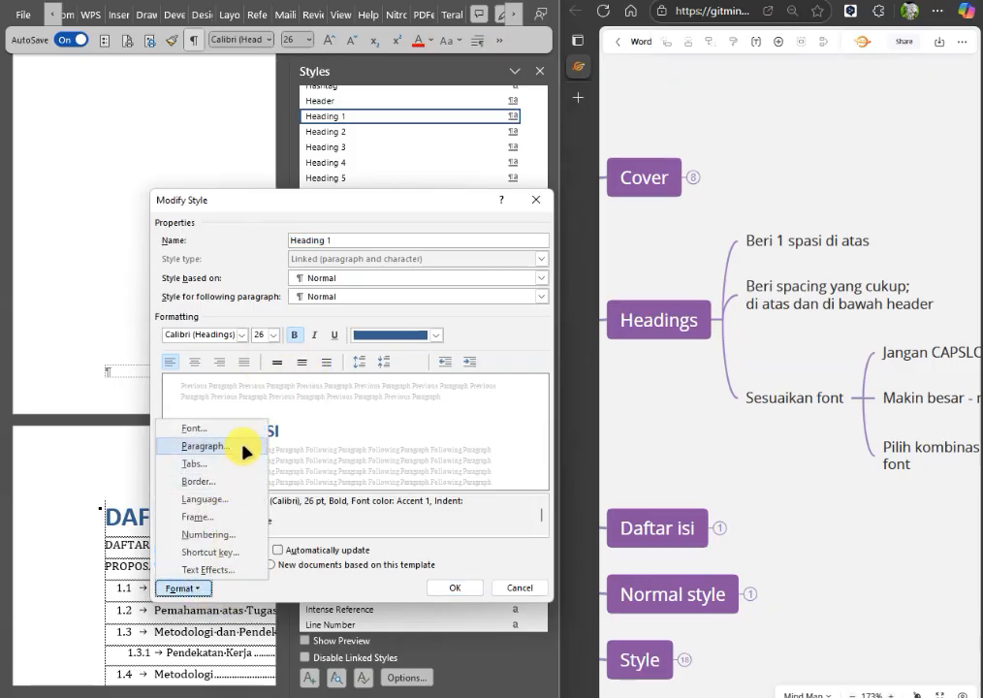
pyautogui.click(206, 446)
pyautogui.click(508, 176)
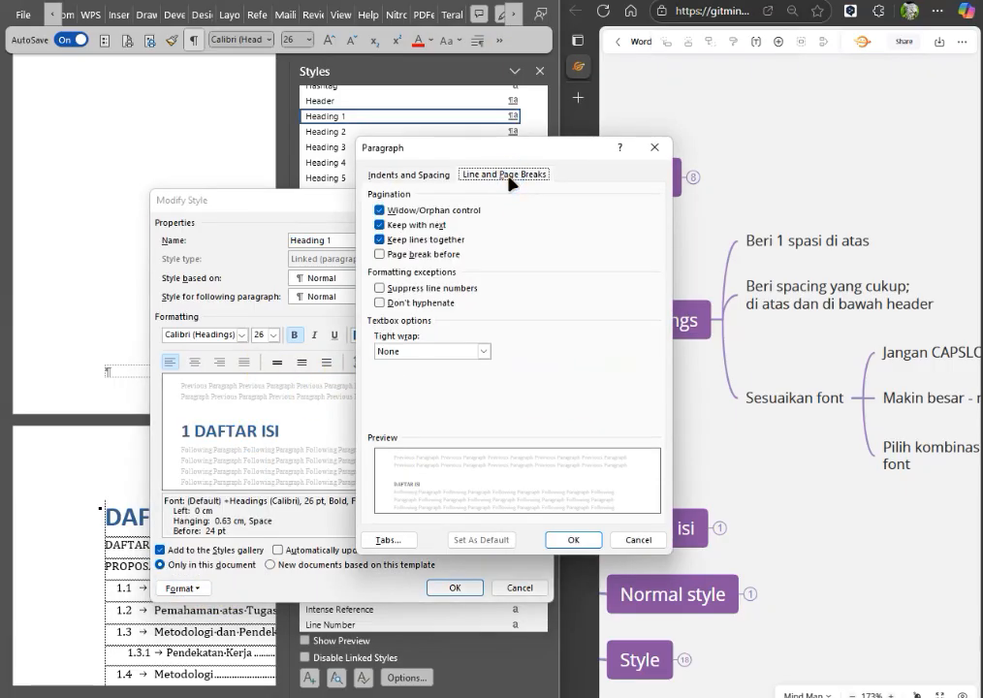
pyautogui.click(442, 242)
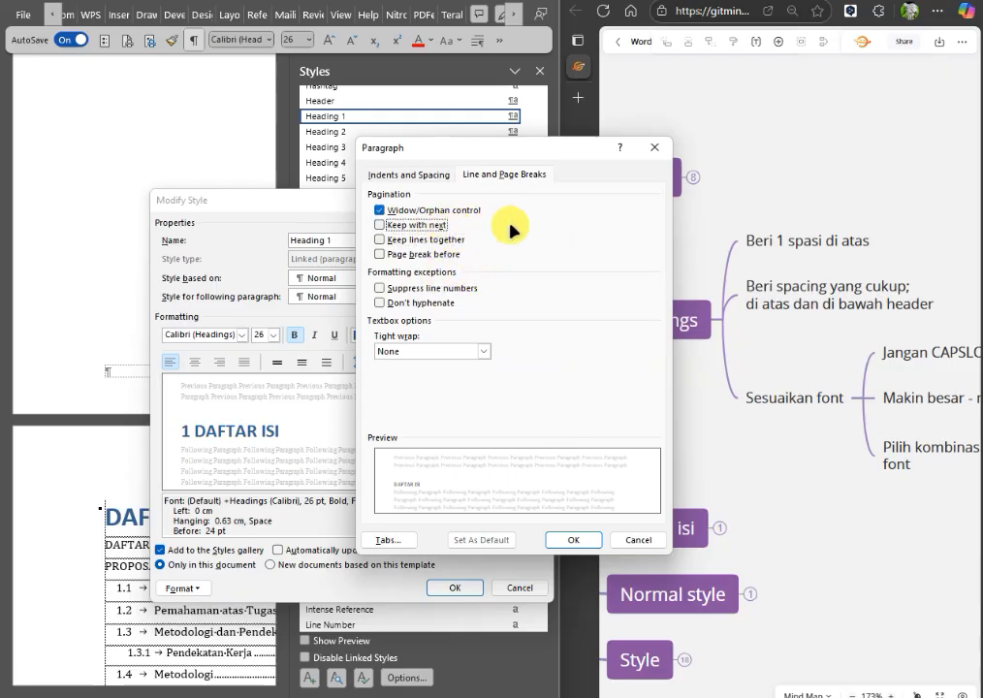
pyautogui.click(569, 536)
pyautogui.click(477, 587)
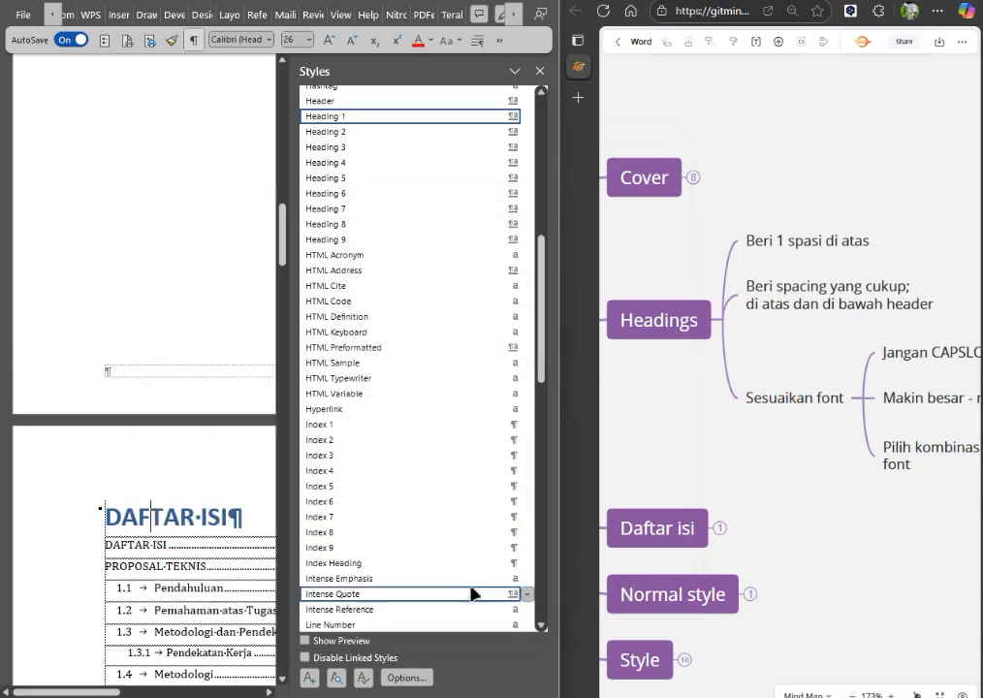
pyautogui.click(539, 72)
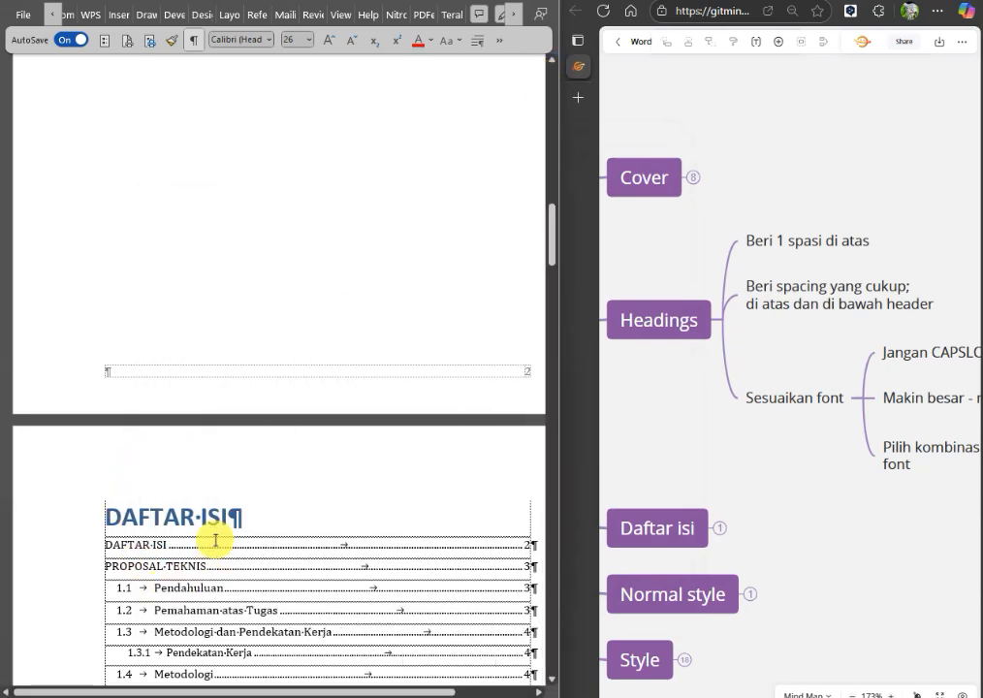
# Insert an empty paragraph above the DAFTAR ISI heading and apply Normal style to it.
pyautogui.scroll(8, 195, 548)
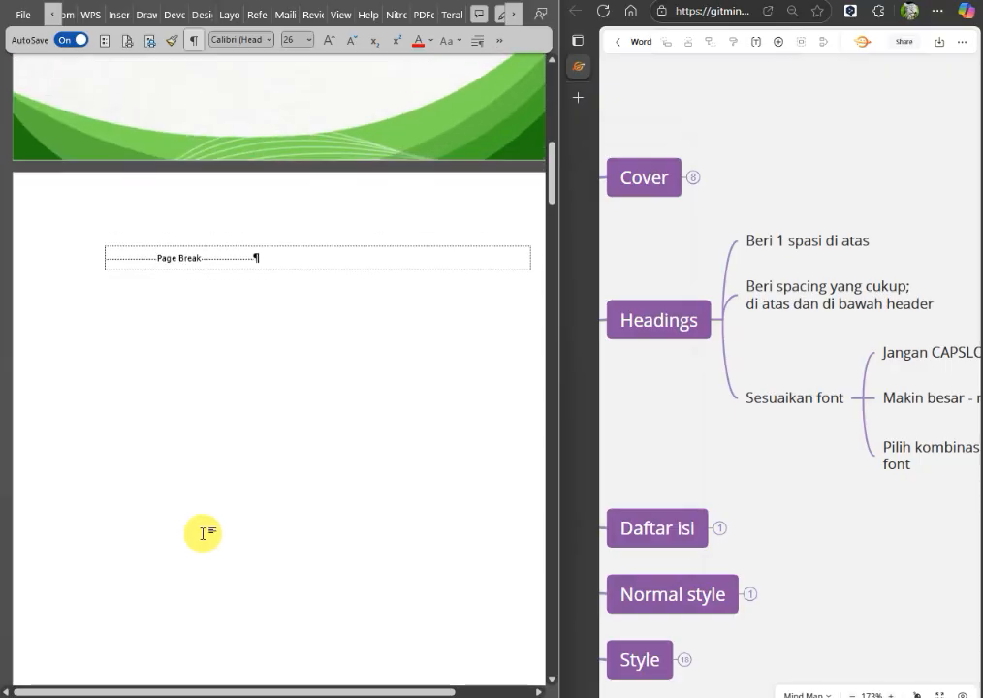
pyautogui.click(258, 262)
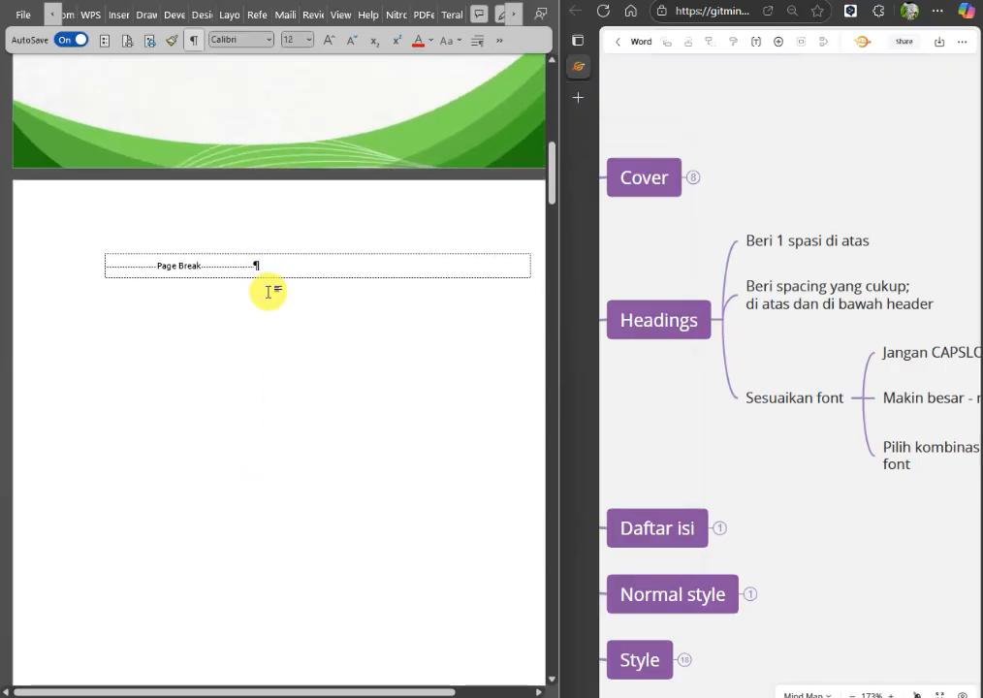
pyautogui.scroll(-5, 294, 417)
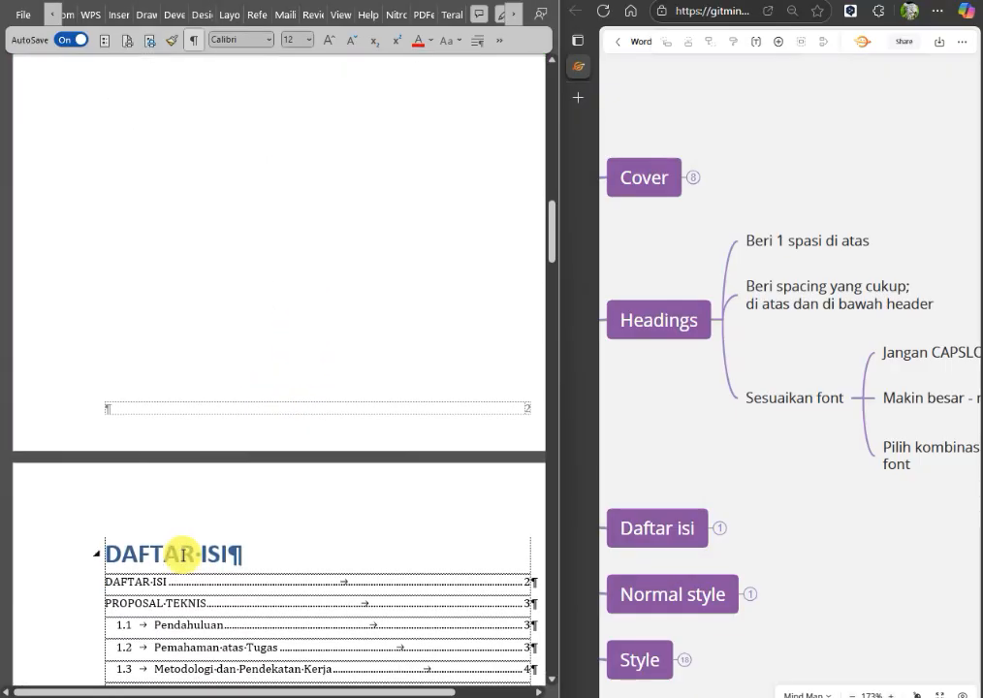
pyautogui.press('Return')
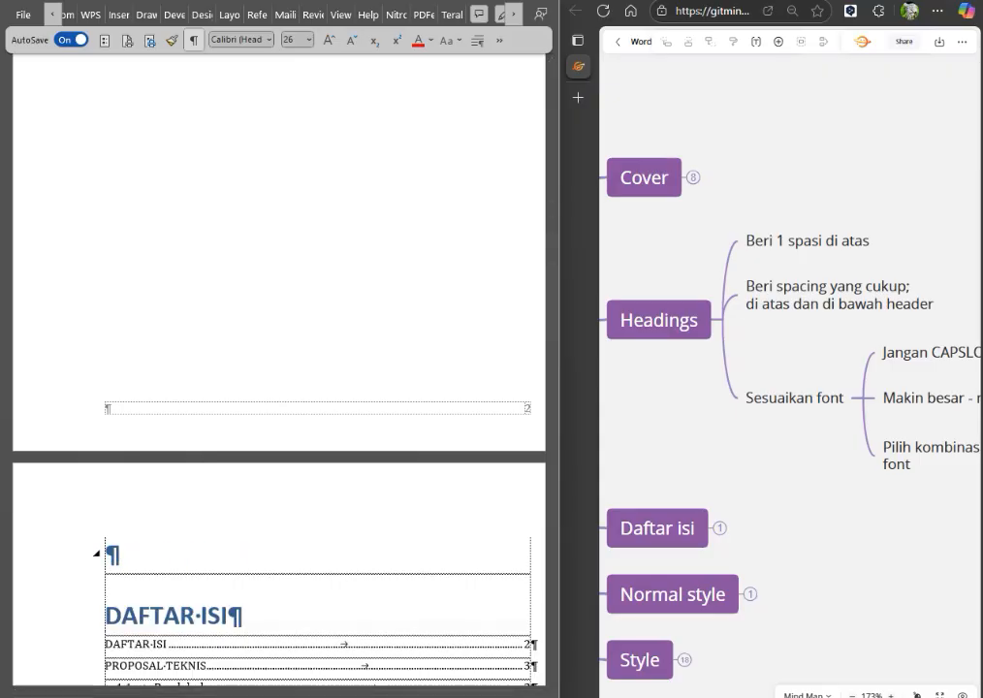
pyautogui.click(148, 557)
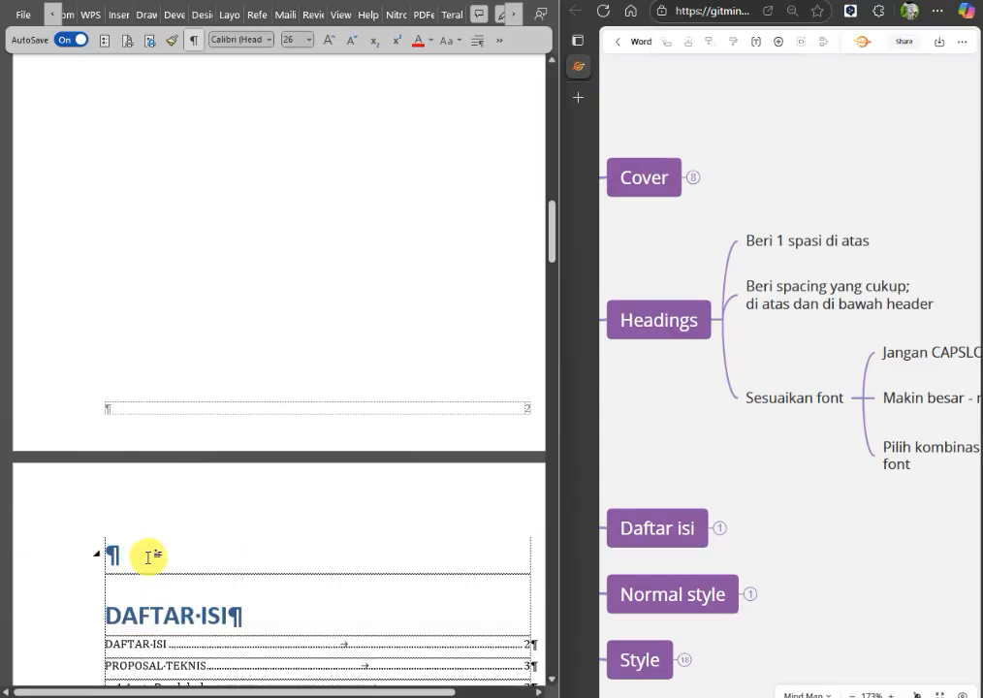
pyautogui.hotkey('ctrl', 'shift', 'n')
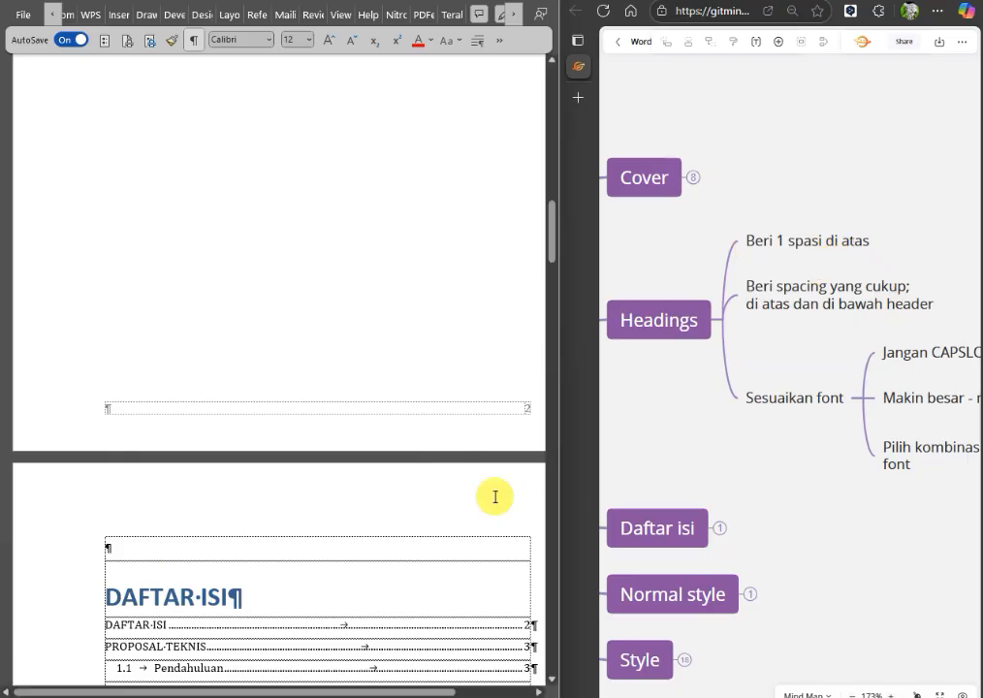
pyautogui.click(133, 548)
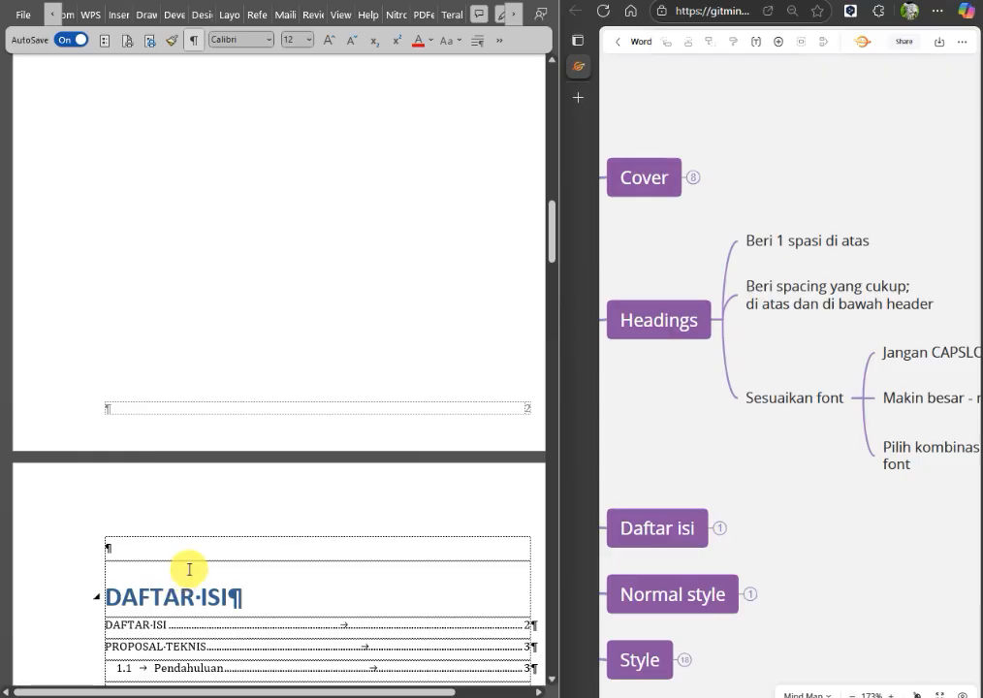
# Preview the contents page with formatting marks hidden and turn the marks back on.
pyautogui.scroll(-5, 194, 567)
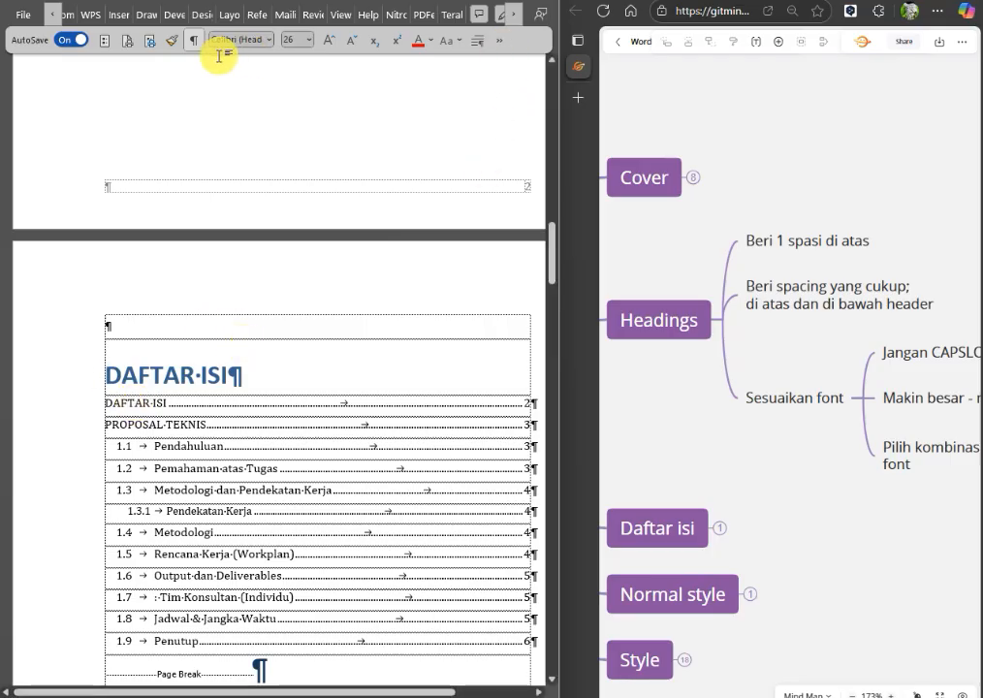
pyautogui.click(192, 42)
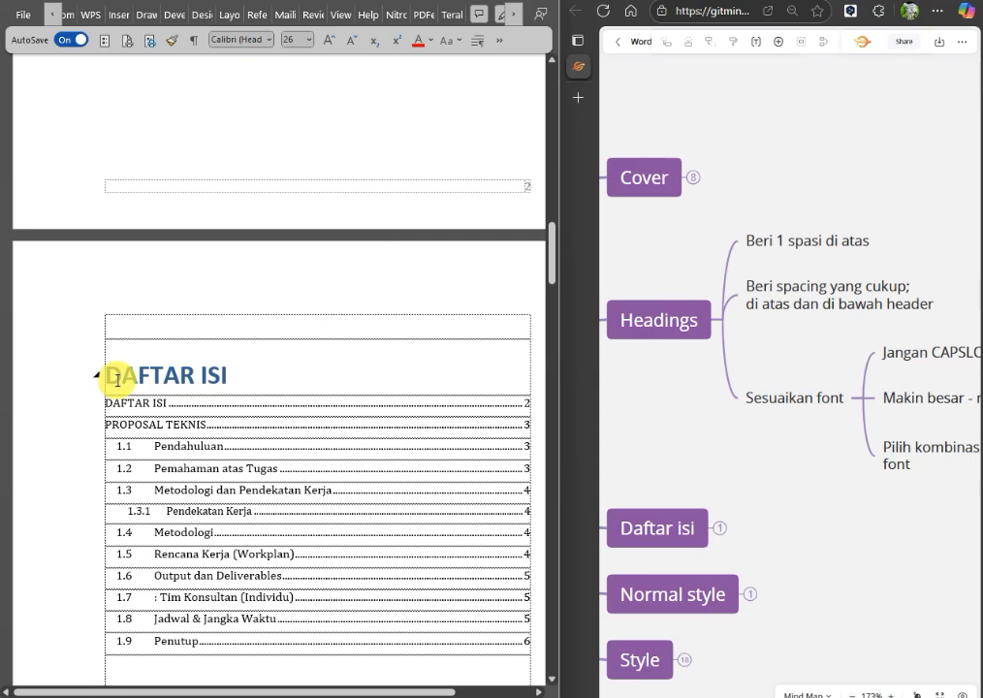
pyautogui.click(193, 41)
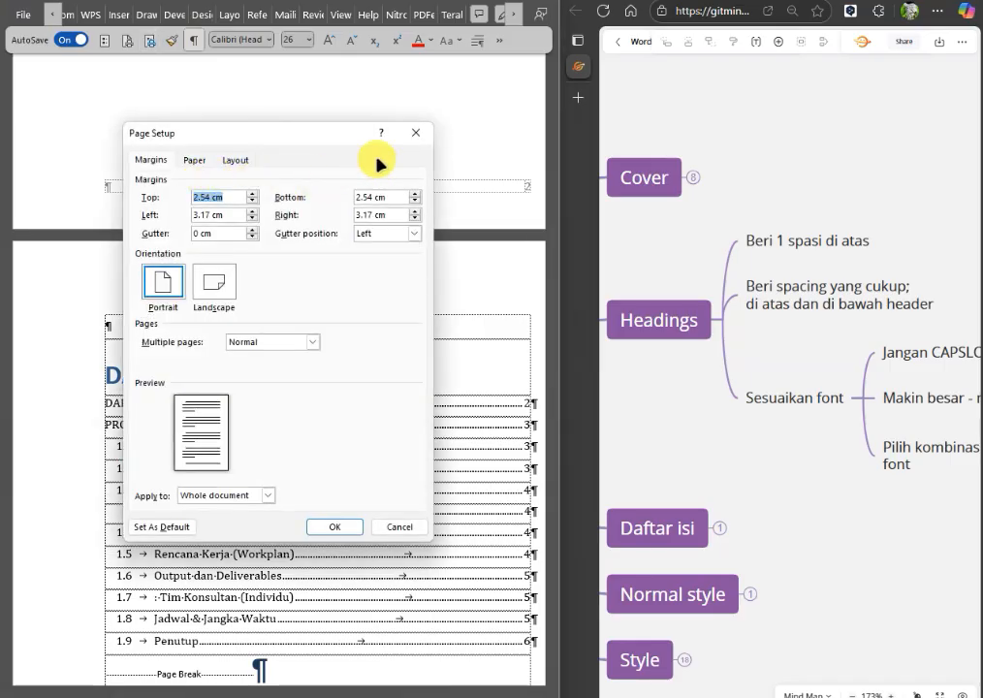
pyautogui.click(415, 137)
# Turn off Show text boundaries in the advanced Word options, keeping the contents page in view beside the dialog.
pyautogui.click(103, 41)
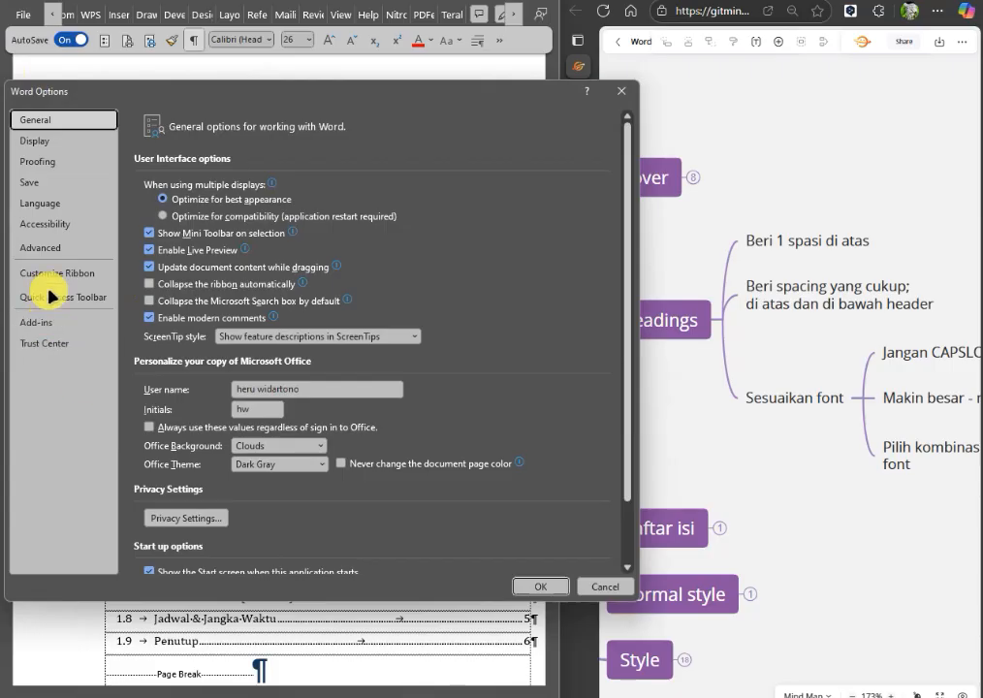
pyautogui.click(64, 248)
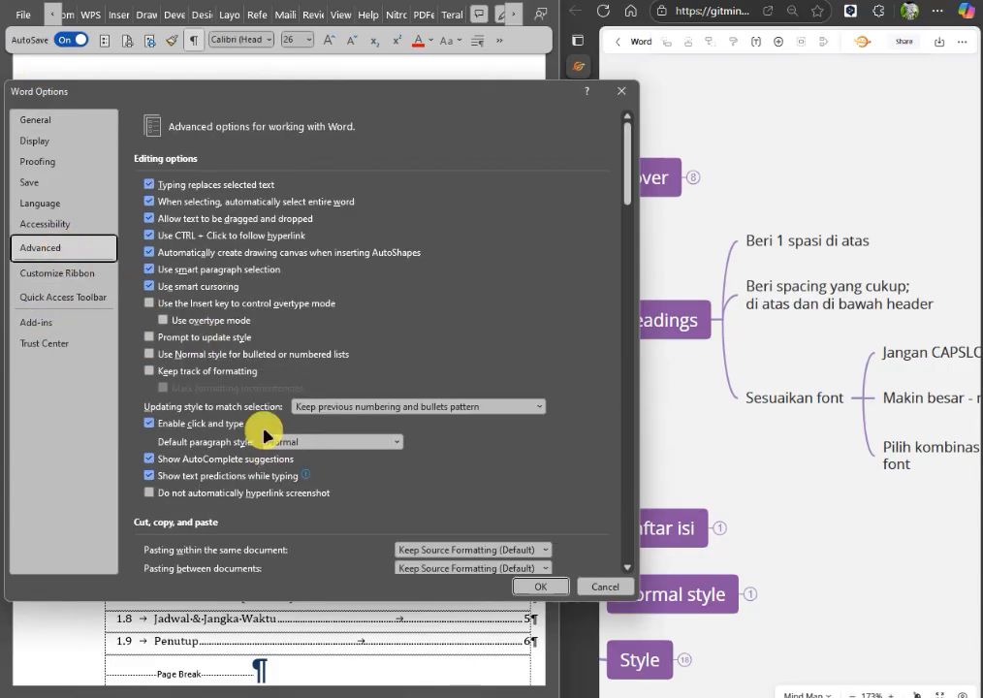
pyautogui.scroll(-10, 258, 427)
pyautogui.scroll(-5, 259, 429)
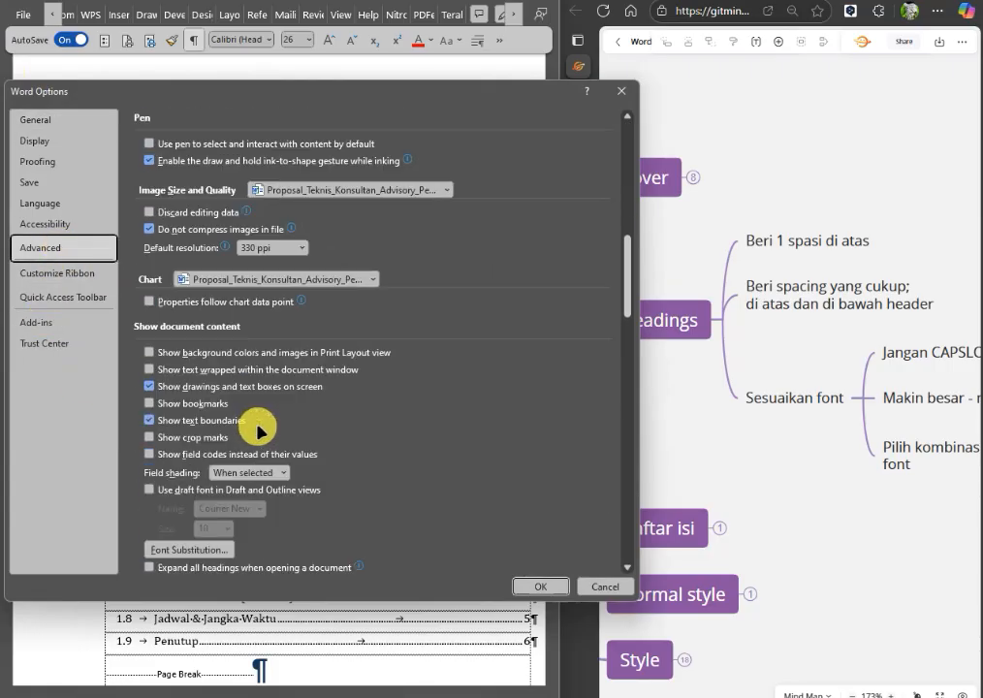
pyautogui.click(167, 421)
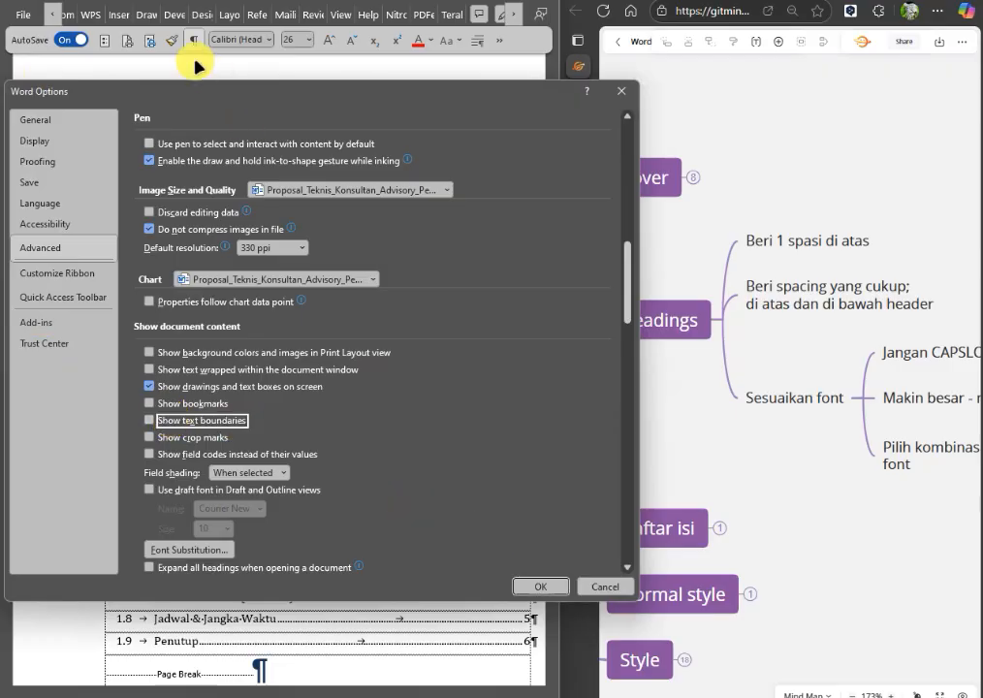
pyautogui.moveTo(180, 94); pyautogui.dragTo(532, 161)
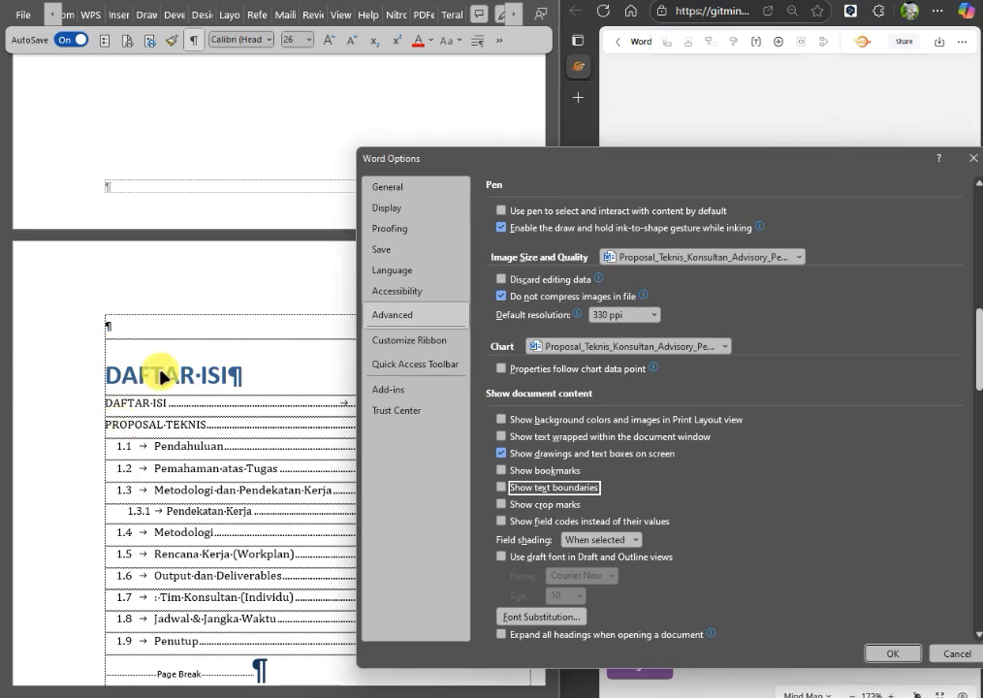
pyautogui.moveTo(488, 171); pyautogui.dragTo(356, 89)
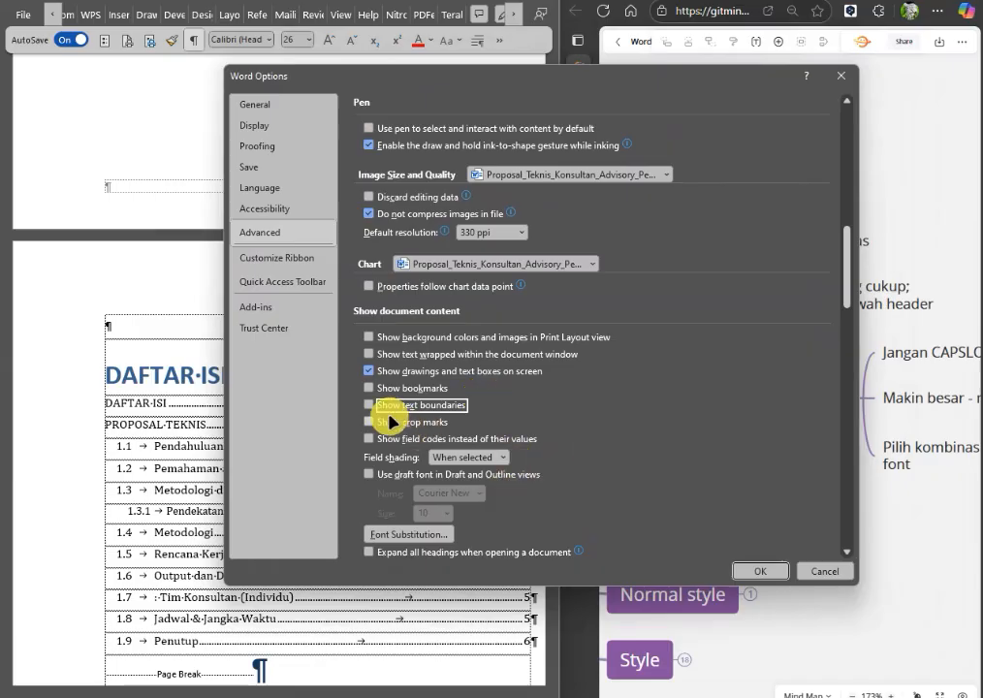
pyautogui.click(760, 572)
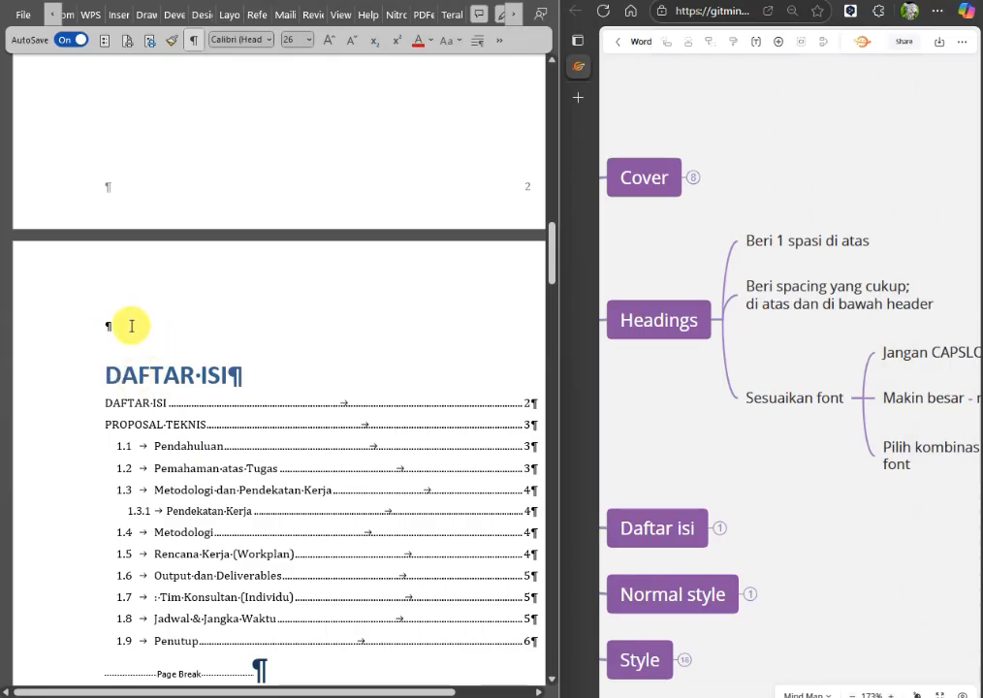
# Examine the empty paragraph and the DAFTAR ISI heading with formatting marks hidden, and turn the marks back on.
pyautogui.click(195, 40)
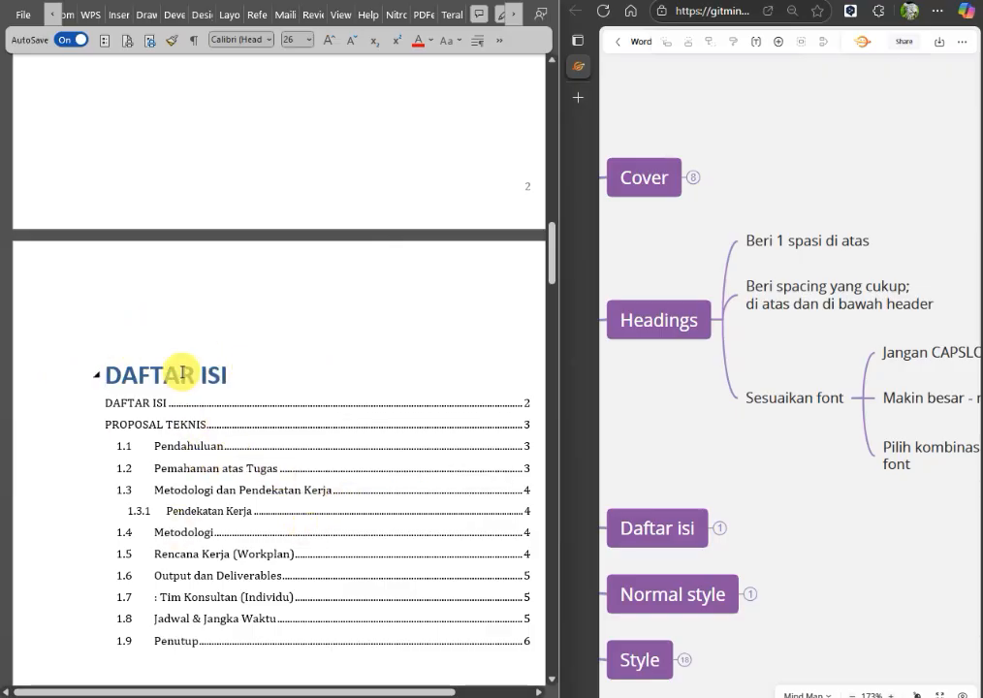
pyautogui.click(125, 333)
pyautogui.click(120, 325)
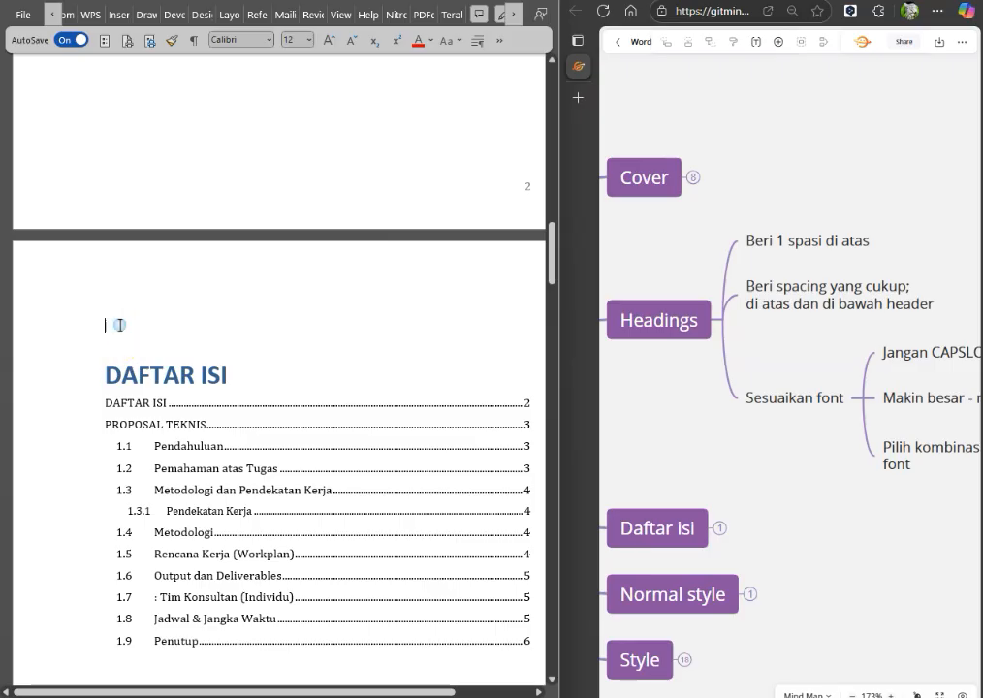
pyautogui.click(68, 331)
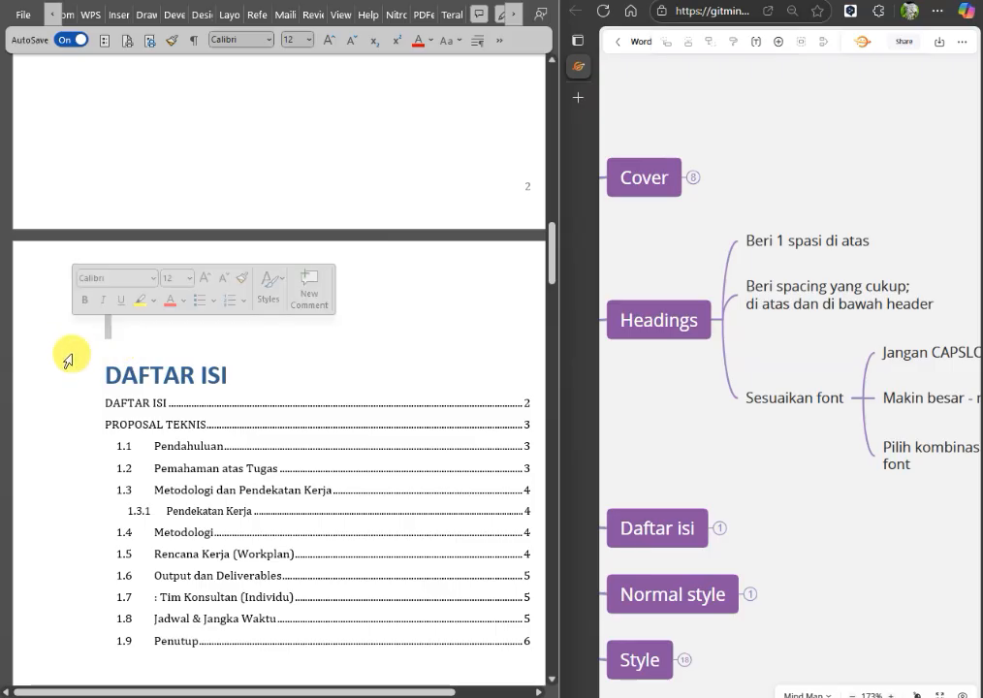
pyautogui.click(70, 356)
pyautogui.click(165, 361)
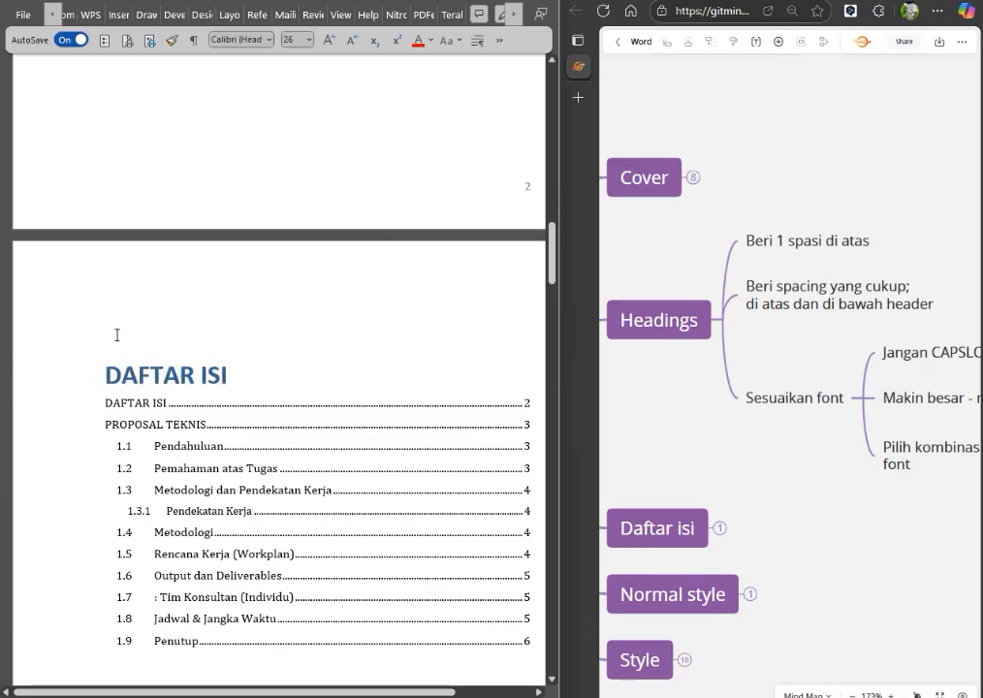
pyautogui.click(71, 334)
pyautogui.click(59, 337)
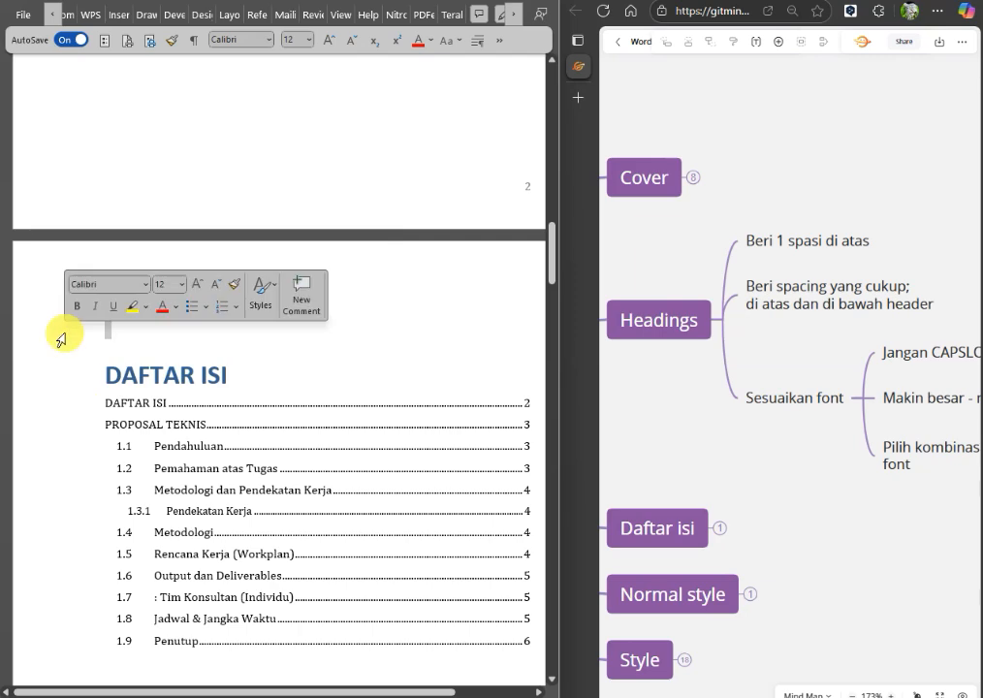
pyautogui.click(138, 343)
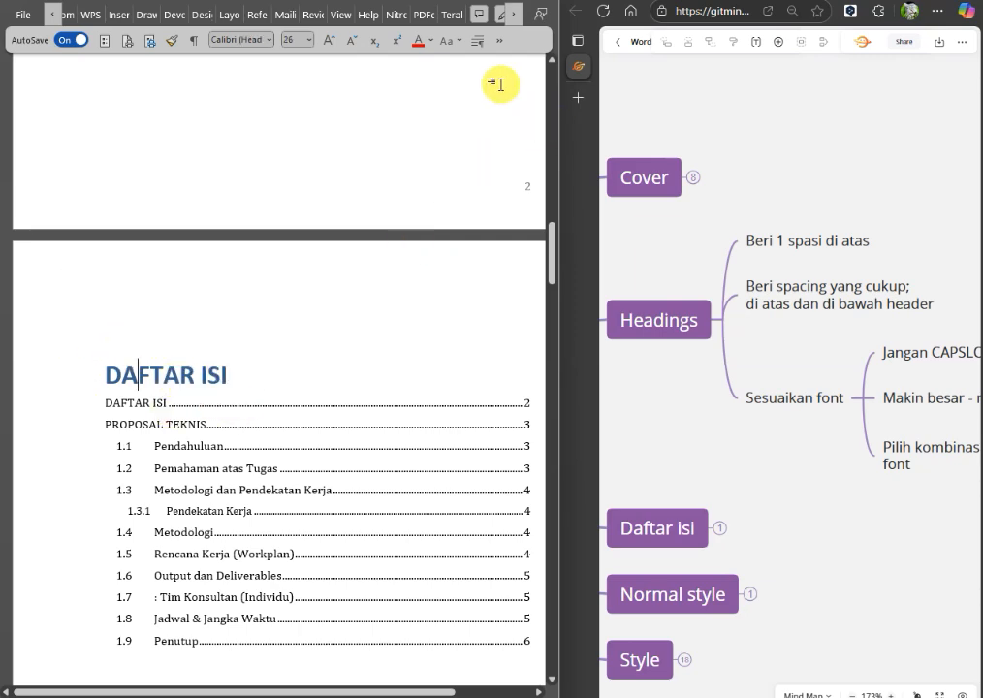
pyautogui.click(193, 44)
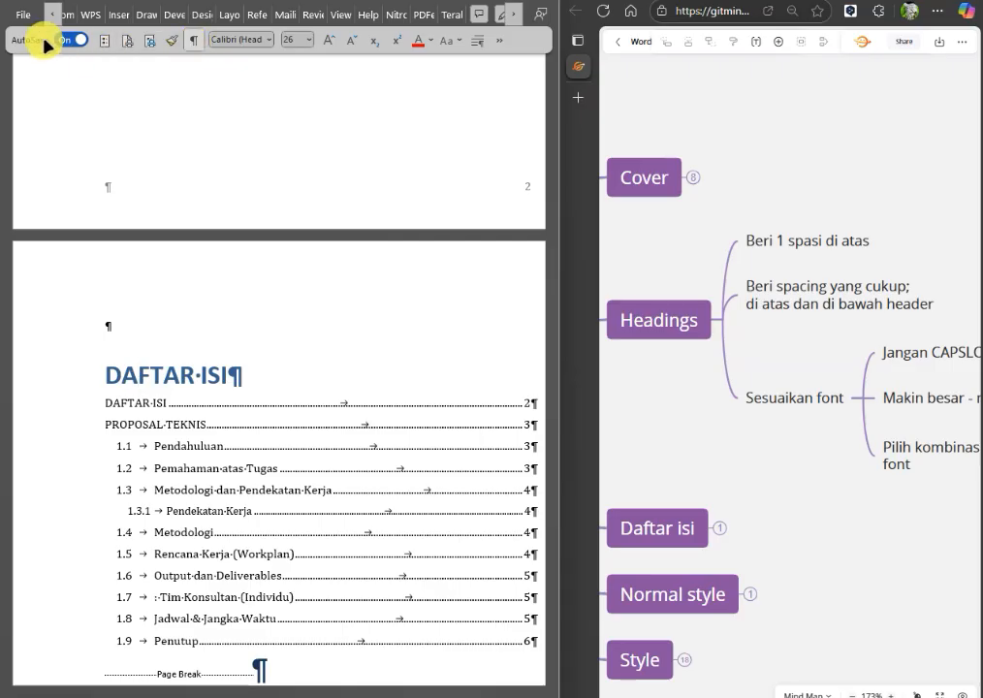
# Turn Show text boundaries back on in the advanced Word options.
pyautogui.click(104, 41)
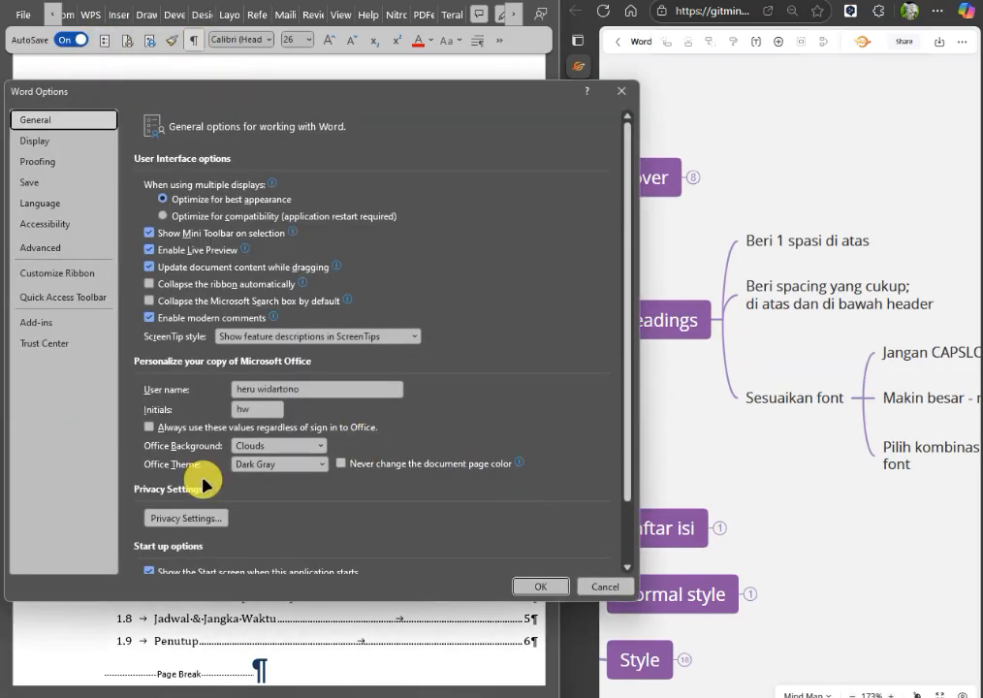
pyautogui.scroll(-1, 203, 368)
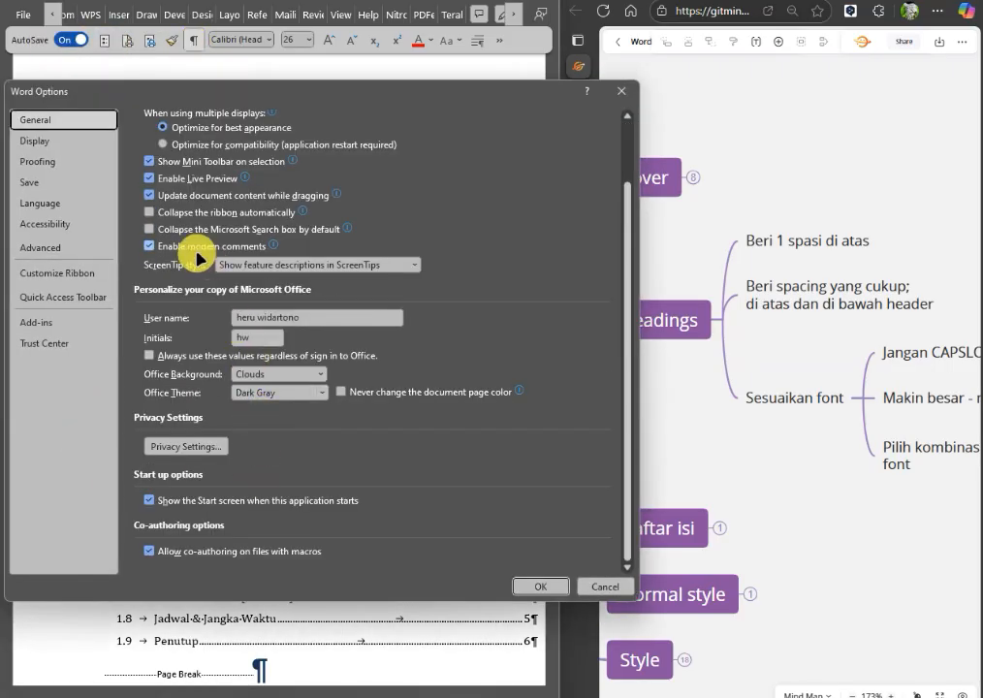
pyautogui.scroll(1, 259, 448)
pyautogui.scroll(-1, 264, 445)
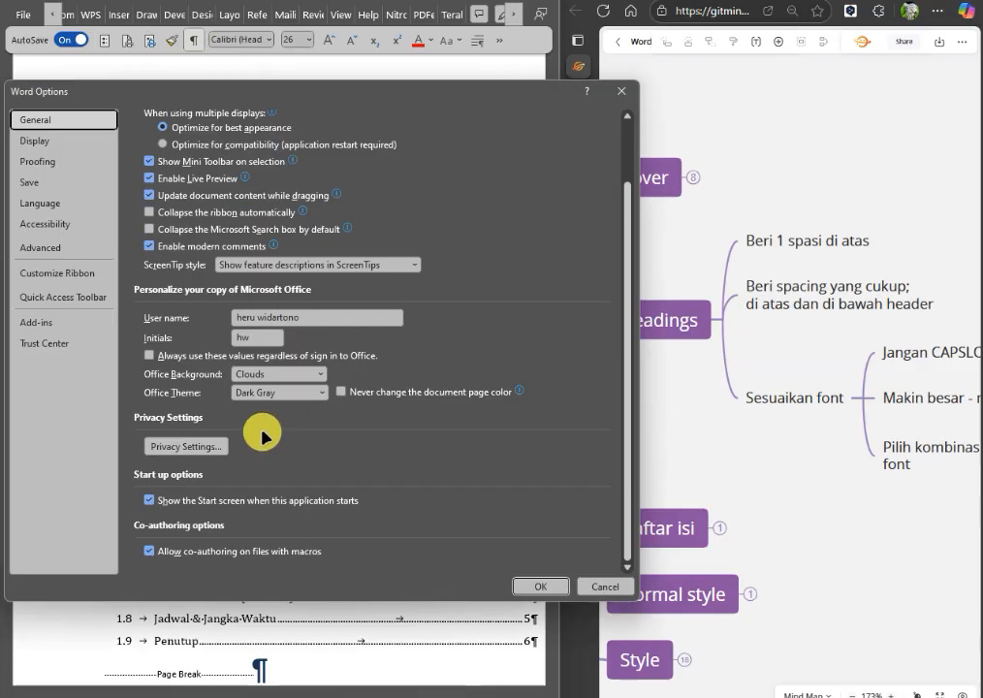
pyautogui.click(56, 248)
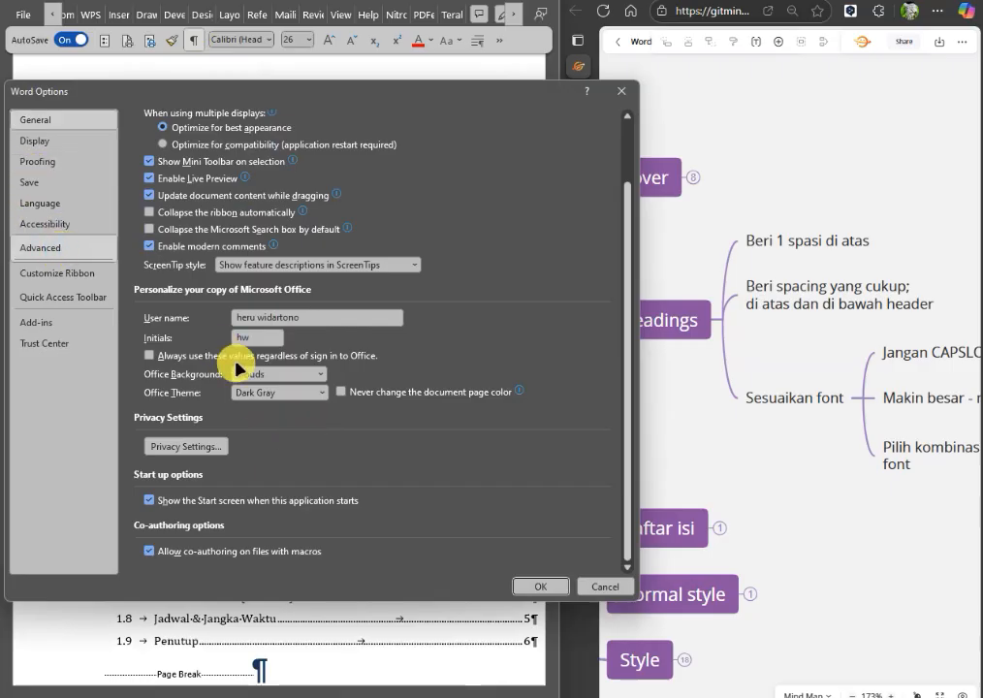
pyautogui.scroll(-7, 213, 373)
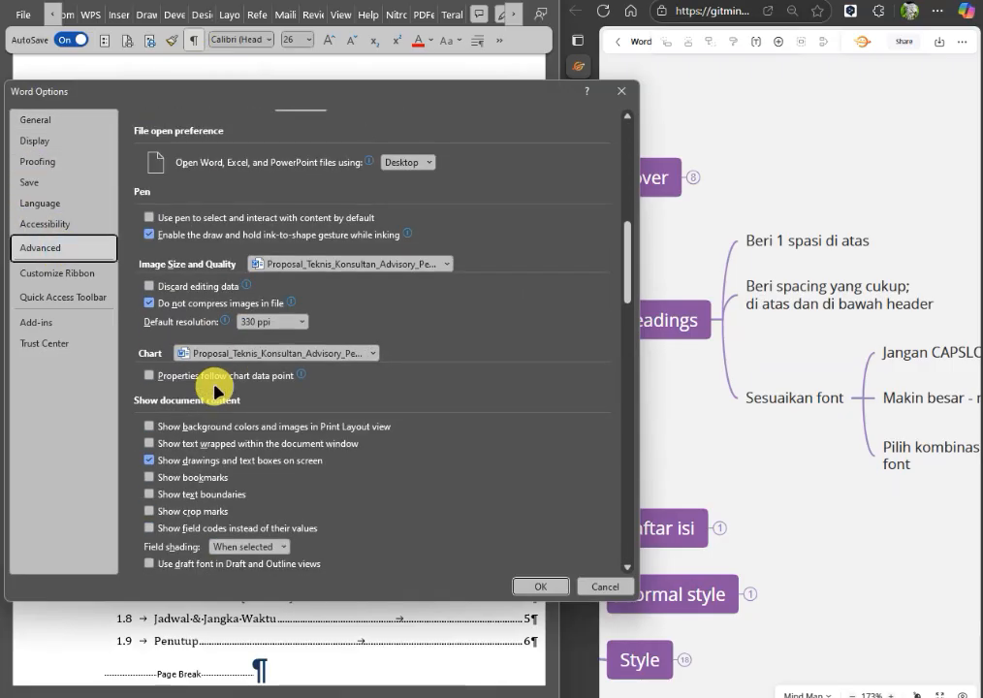
pyautogui.scroll(-1, 209, 417)
pyautogui.click(225, 457)
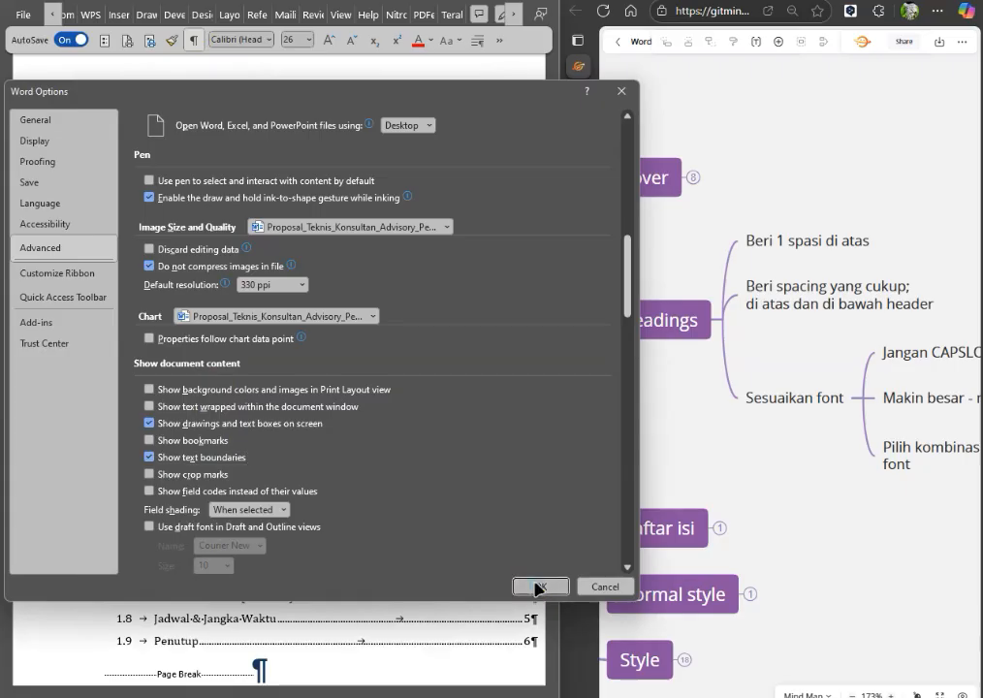
pyautogui.click(536, 588)
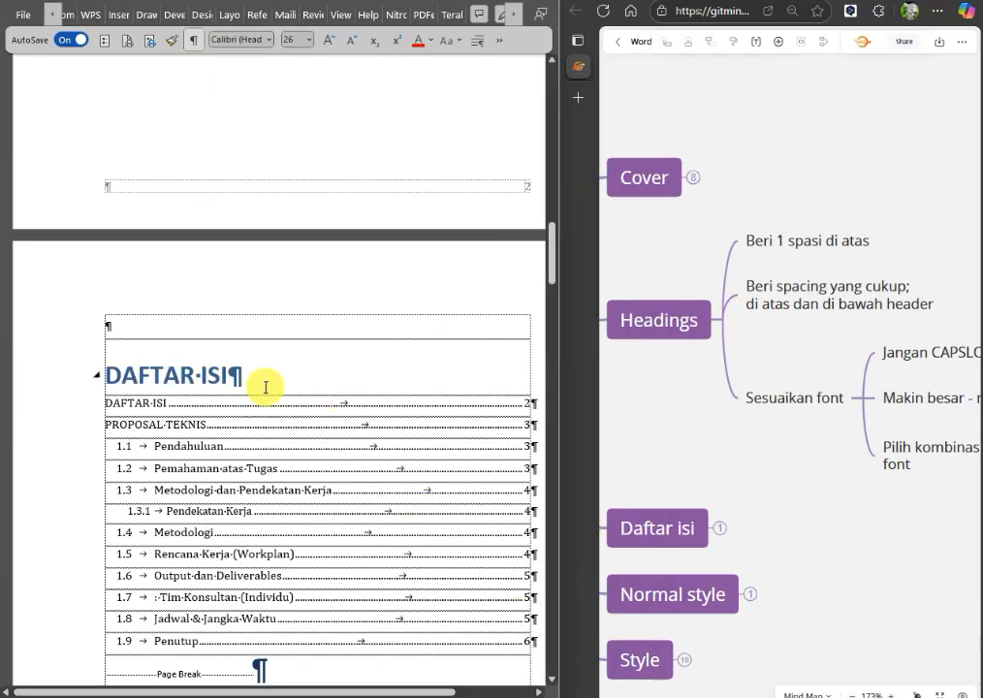
# Try Heading 1 on the empty paragraph above DAFTAR ISI, check it with formatting marks hidden, and restore its Normal style.
pyautogui.click(123, 327)
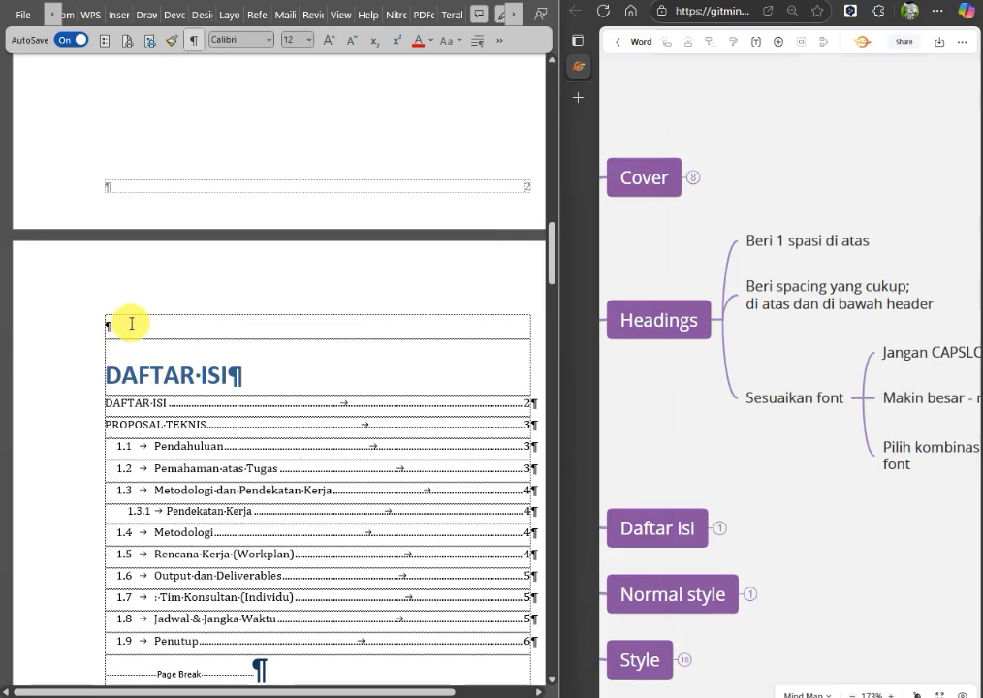
pyautogui.hotkey('ctrl', 'alt', '1')
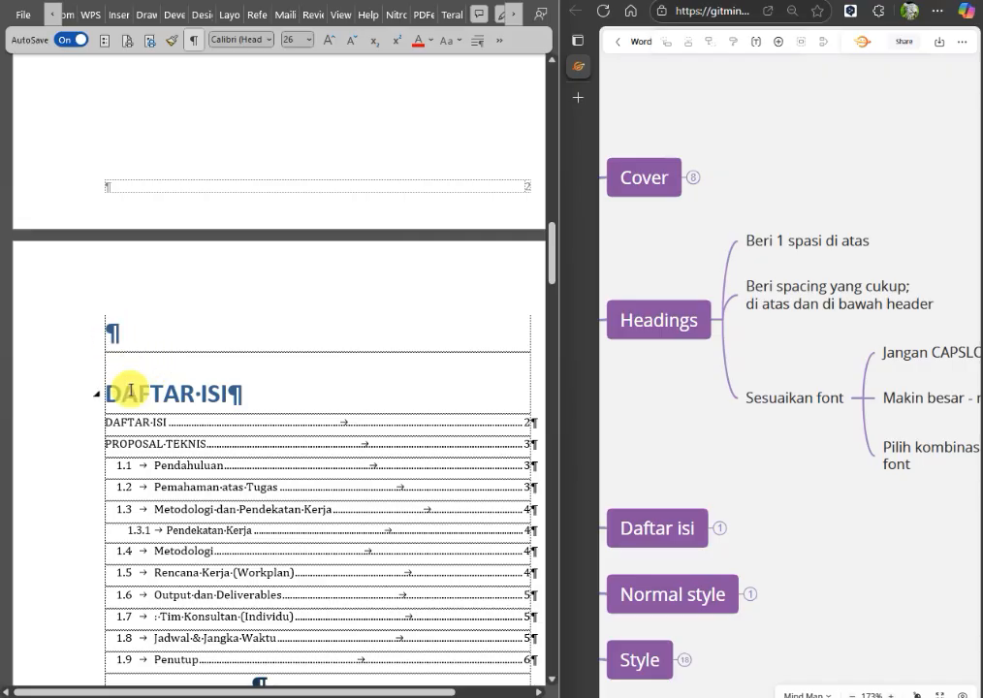
pyautogui.click(232, 393)
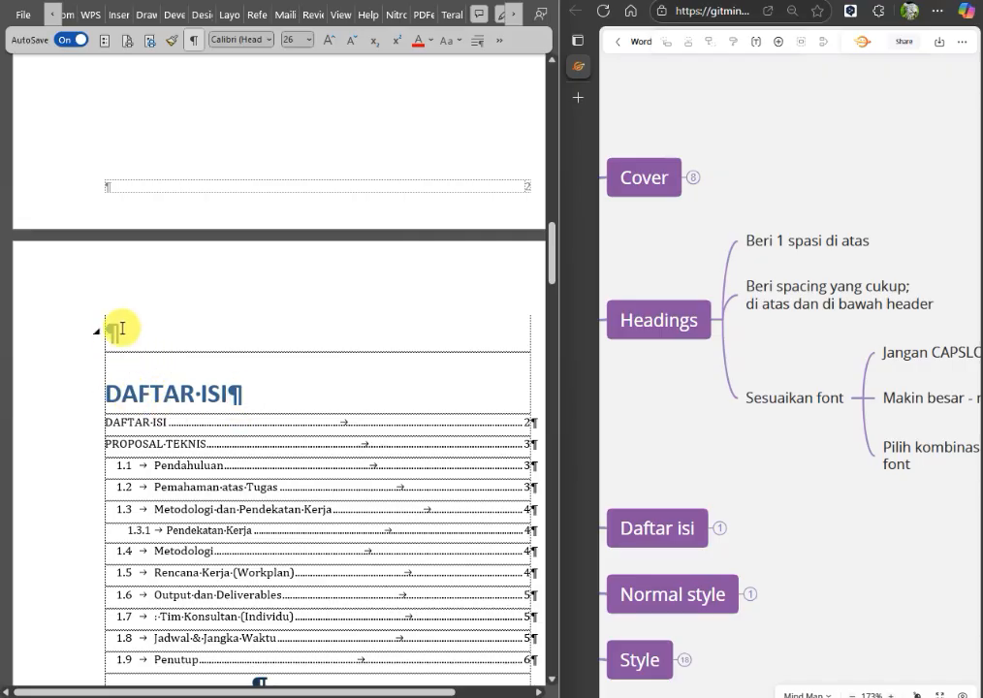
pyautogui.click(71, 413)
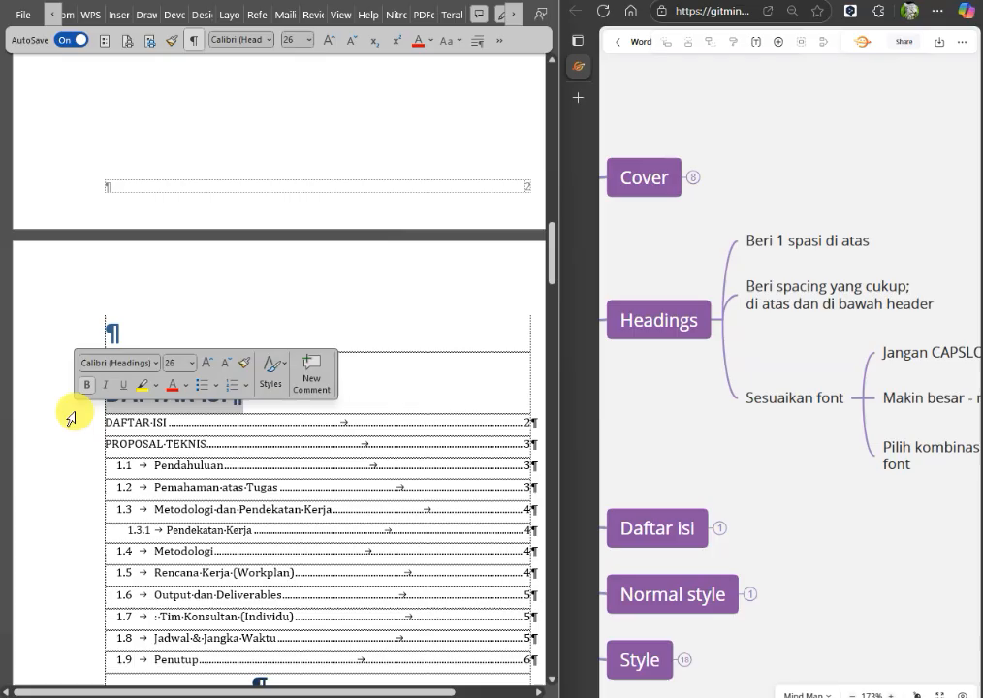
pyautogui.click(85, 332)
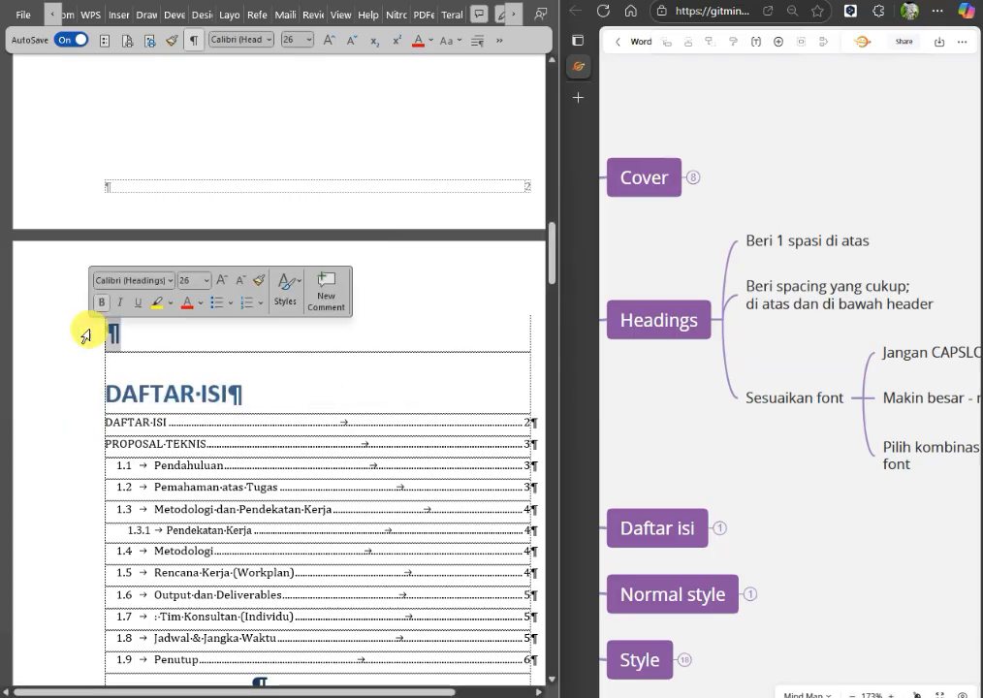
pyautogui.click(193, 39)
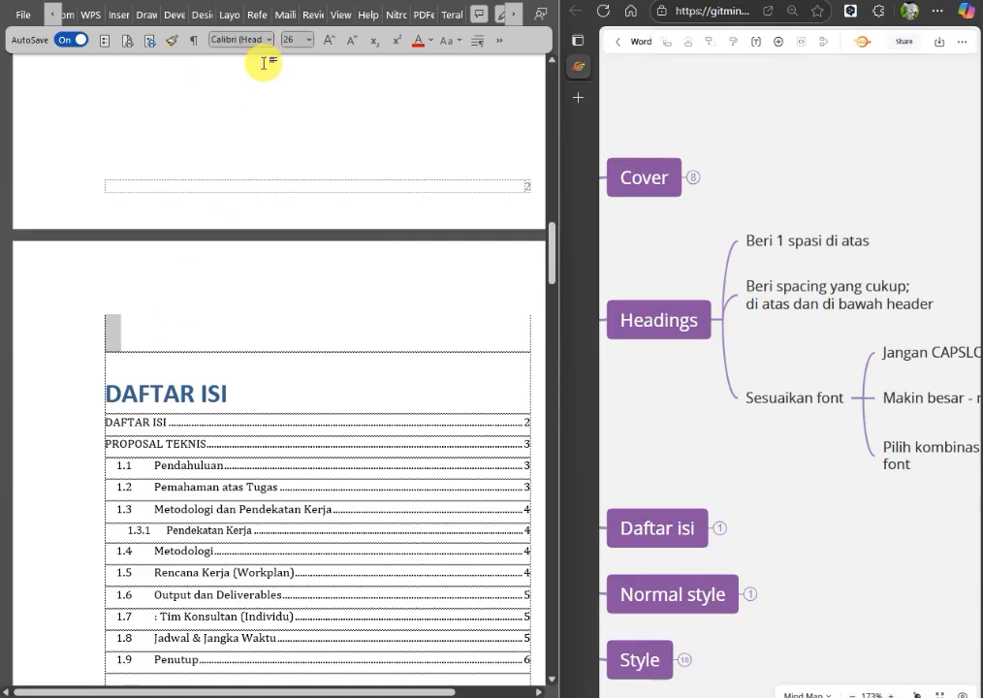
pyautogui.click(194, 41)
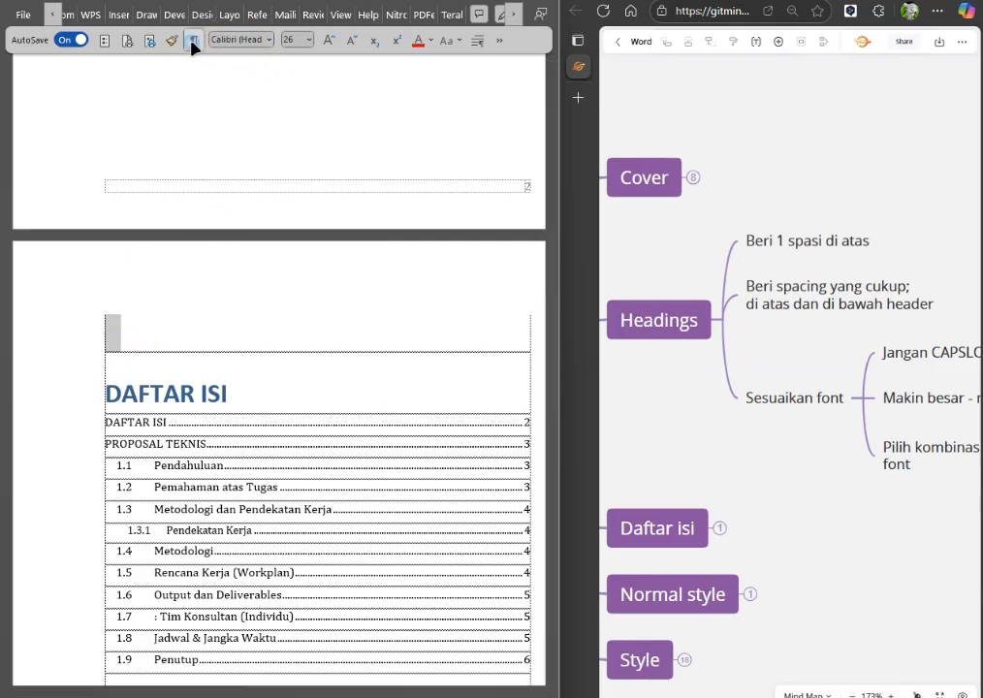
pyautogui.click(132, 321)
pyautogui.hotkey('ctrl', 'shift', 'n')
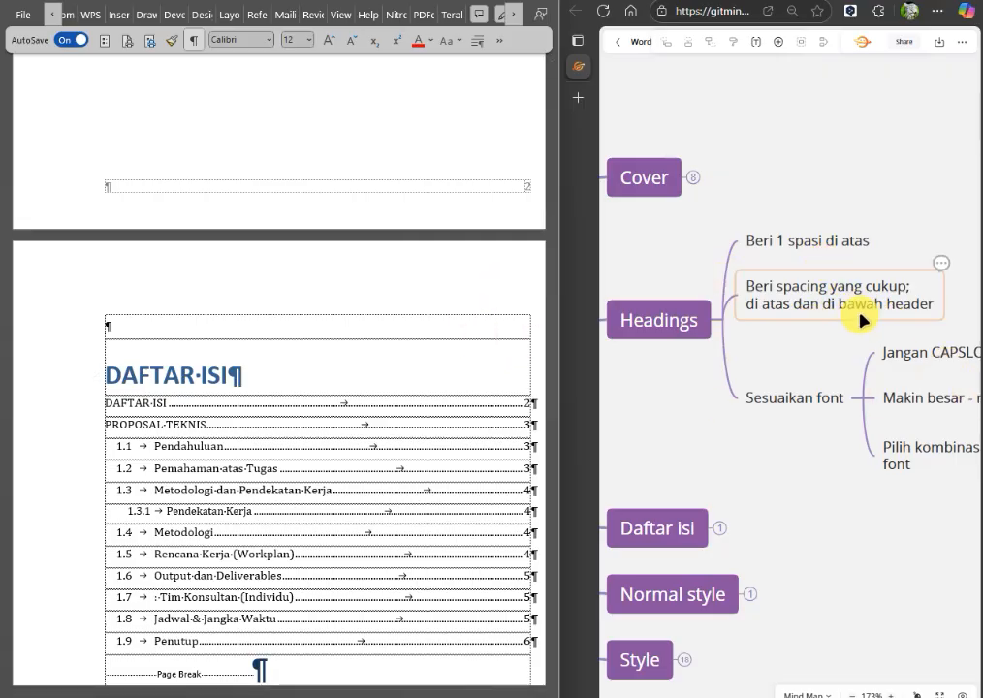
pyautogui.click(926, 304)
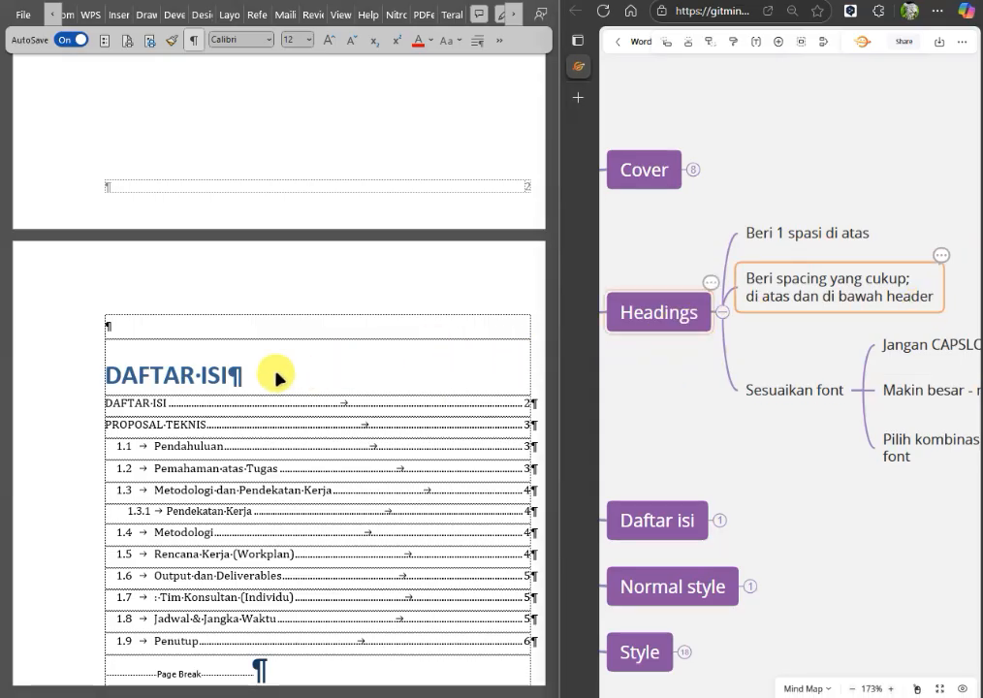
pyautogui.click(232, 375)
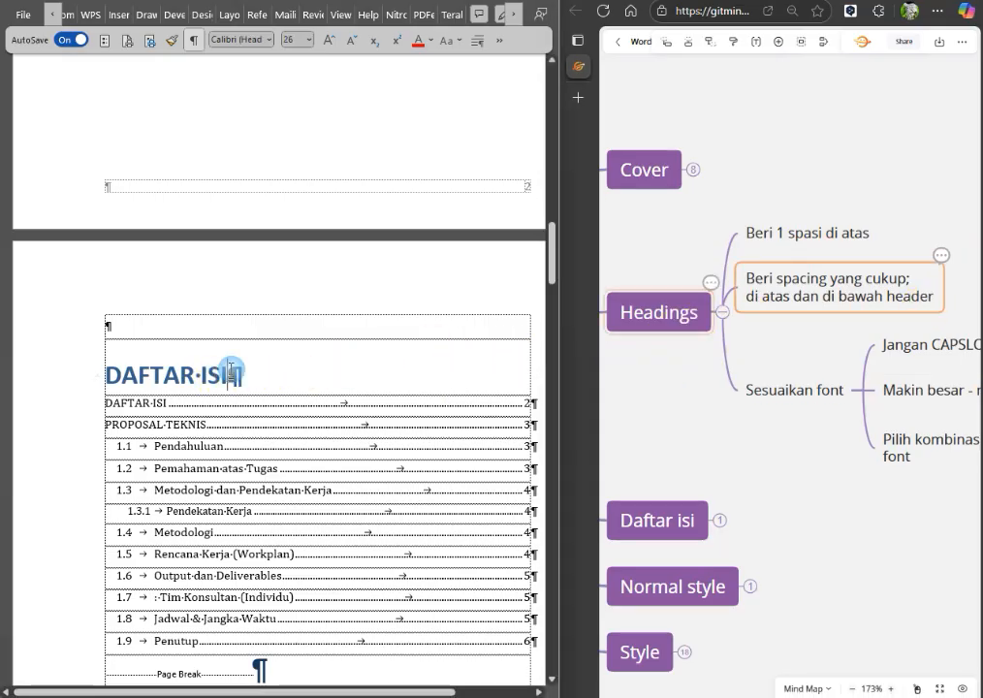
pyautogui.click(503, 41)
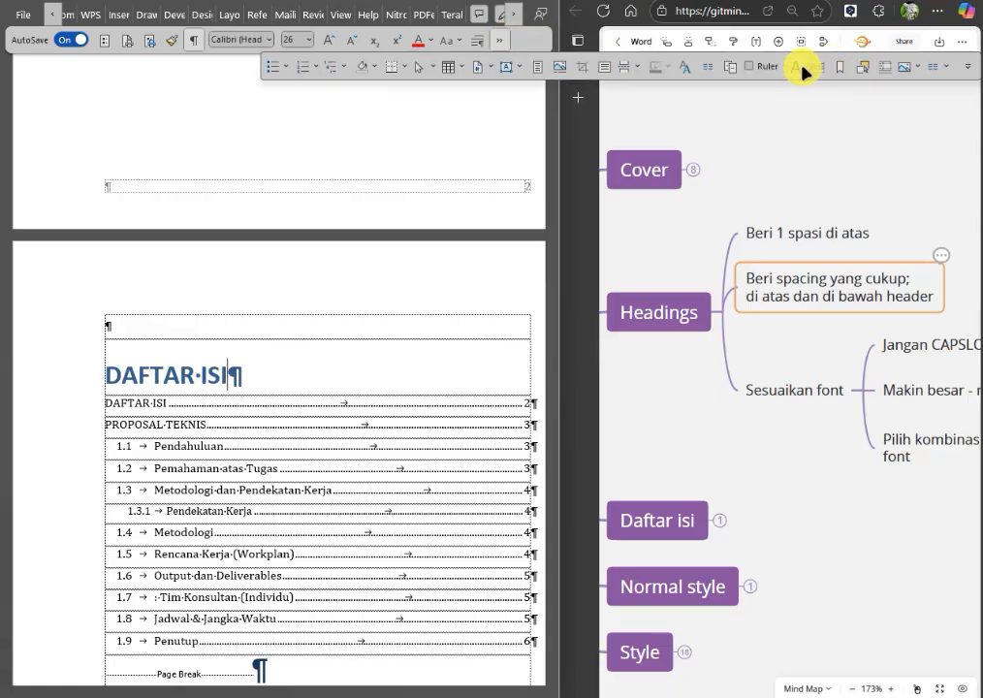
pyautogui.click(700, 74)
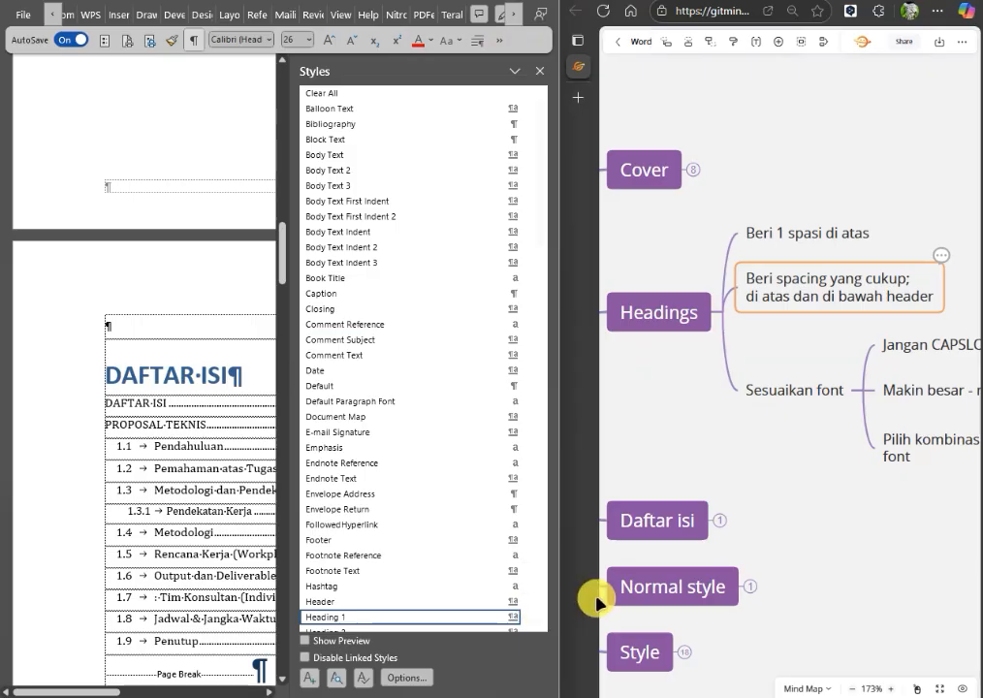
pyautogui.click(526, 617)
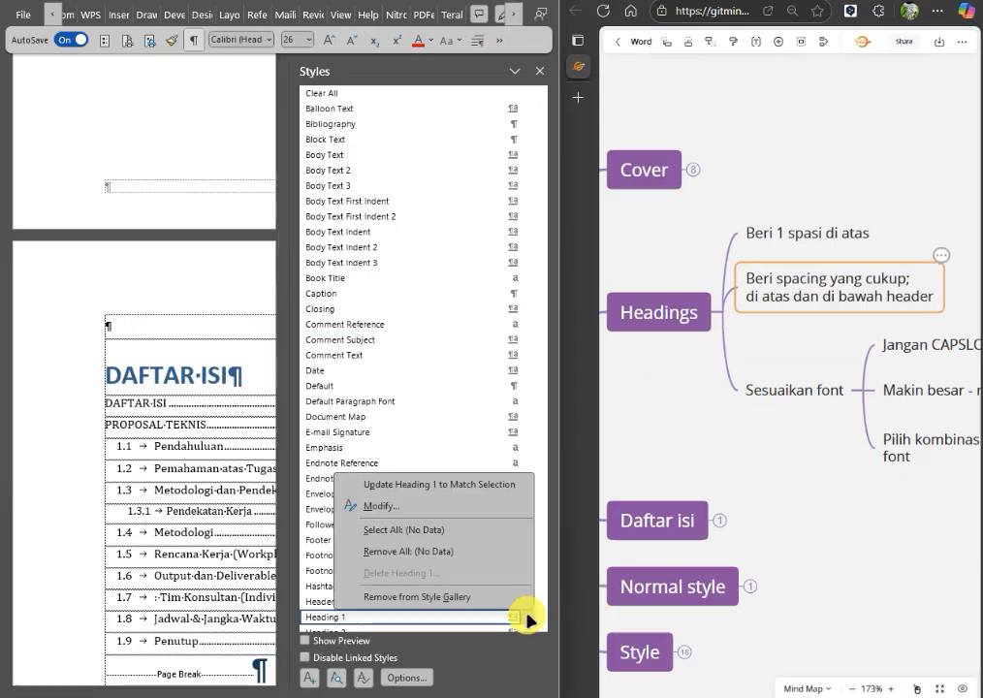
pyautogui.click(433, 513)
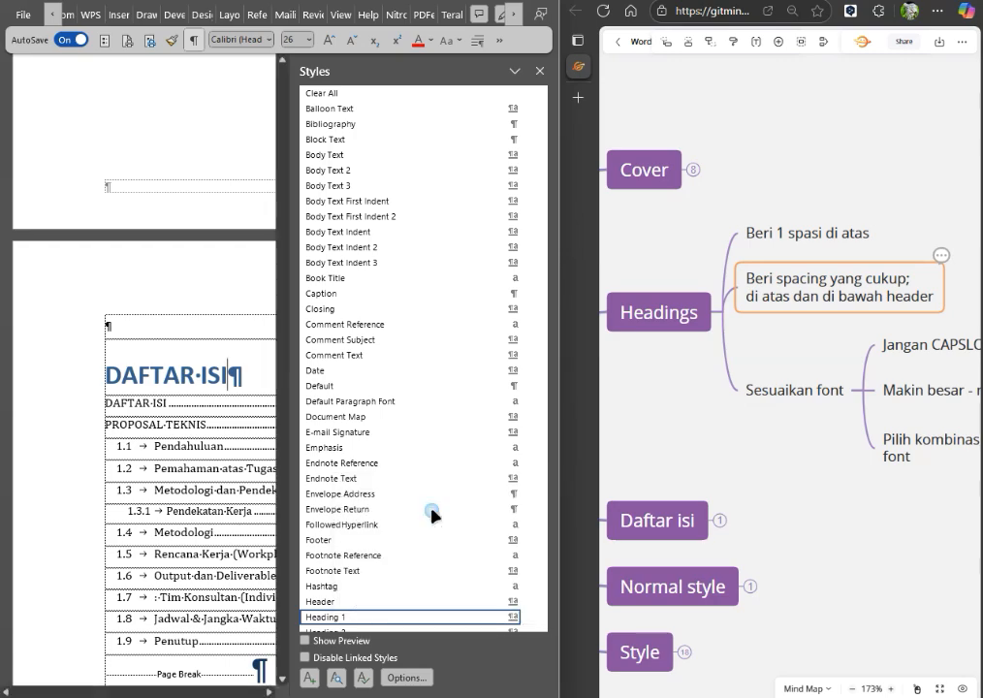
pyautogui.click(534, 203)
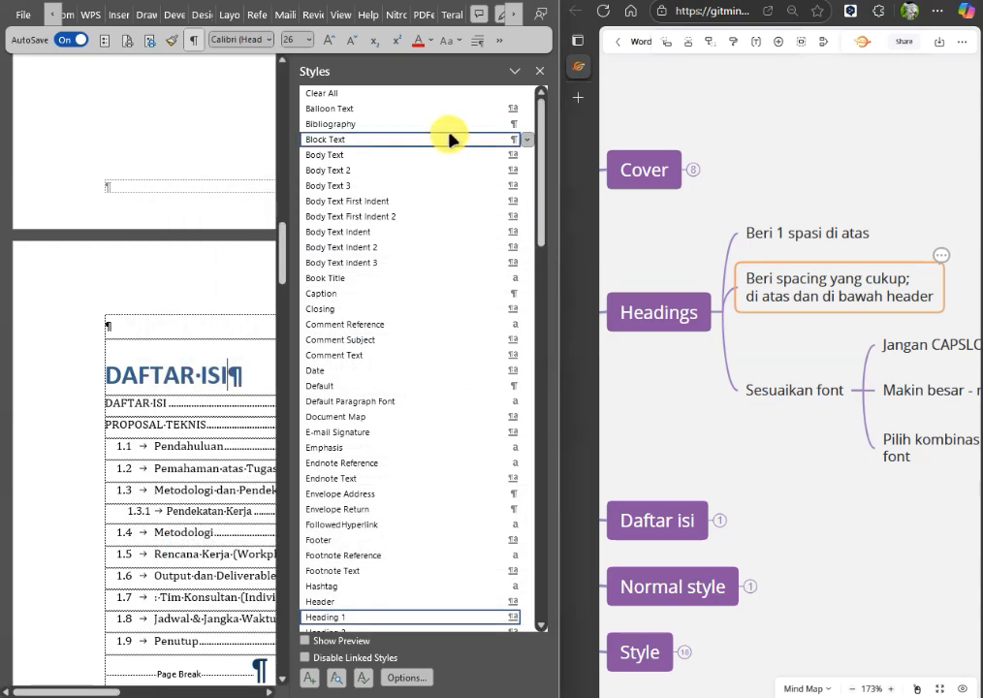
pyautogui.click(538, 72)
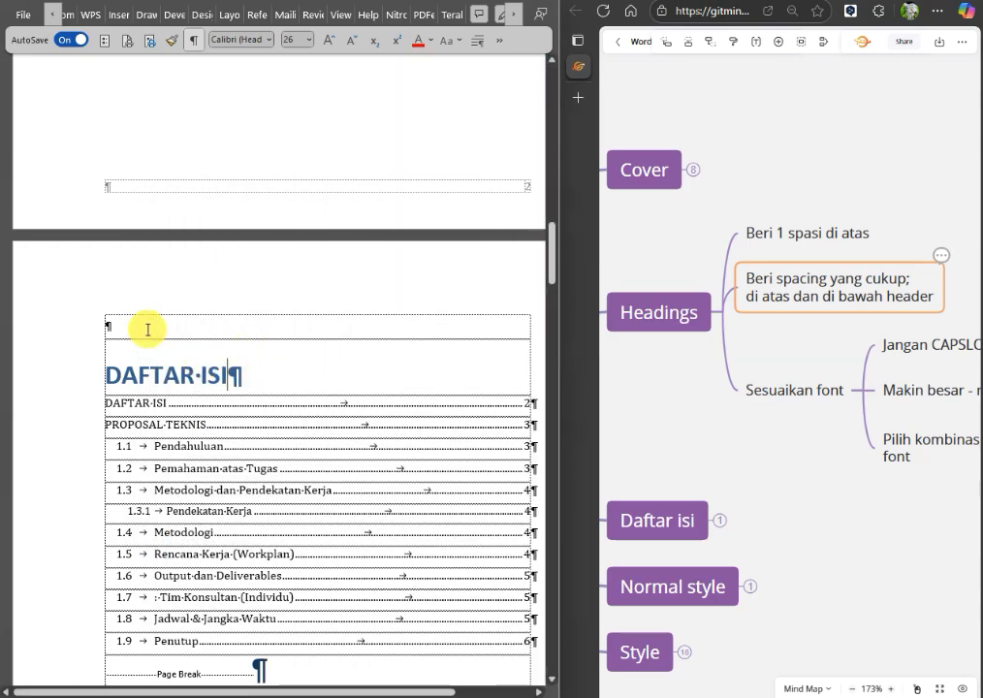
# Try an empty paragraph between the DAFTAR ISI heading and the table of contents, and remove it again.
pyautogui.click(282, 375)
pyautogui.press('Return')
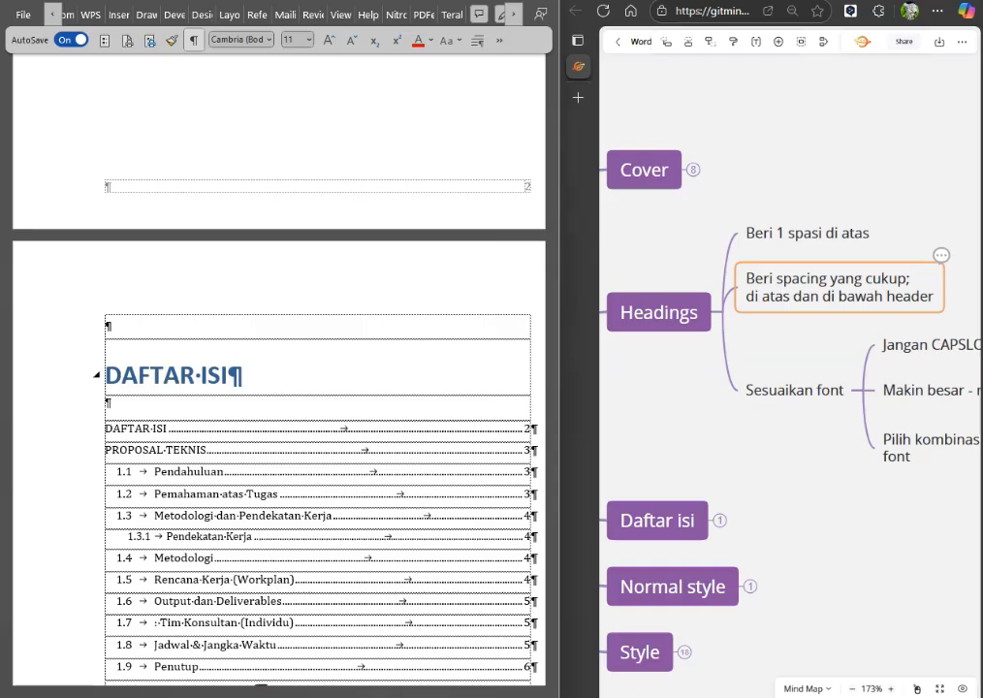
pyautogui.click(124, 400)
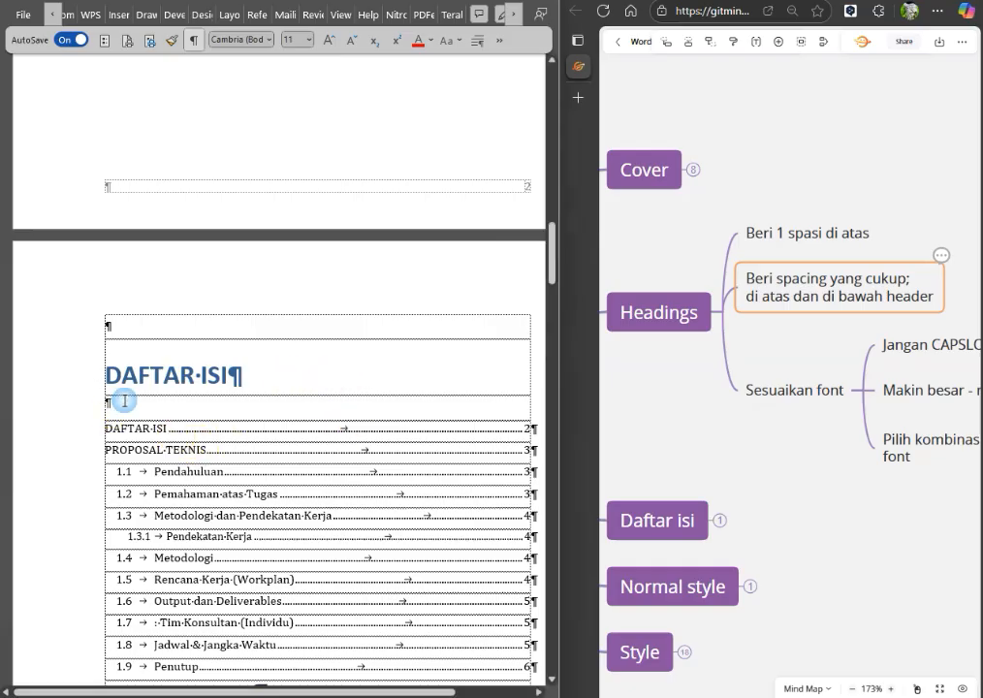
pyautogui.press('Delete')
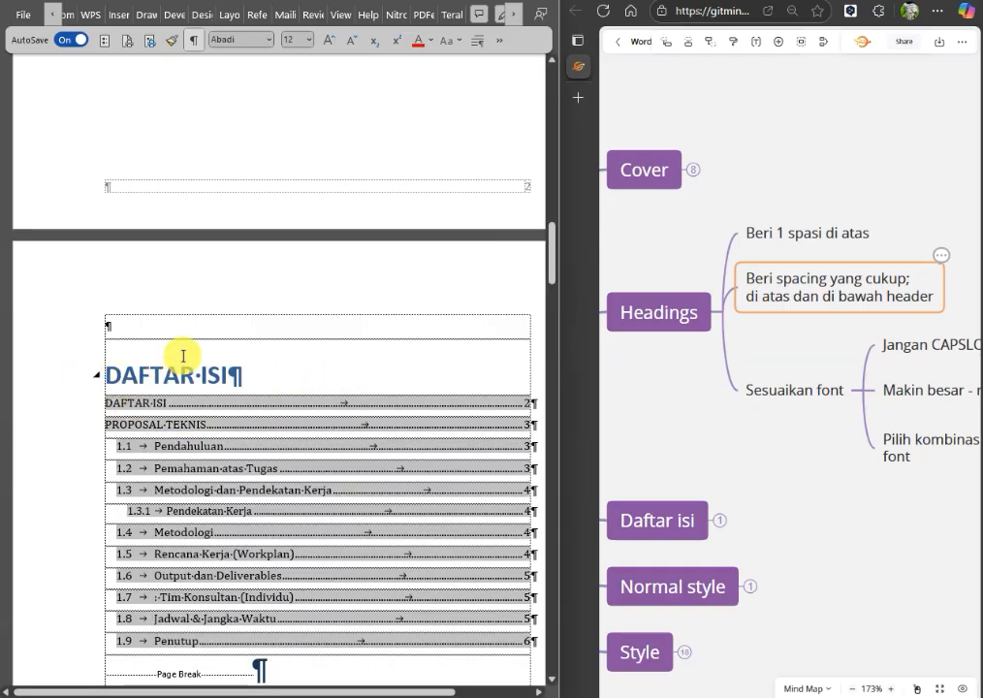
# Set the spacing after to 24 pt in the paragraph settings of the Heading 1 style.
pyautogui.click(266, 379)
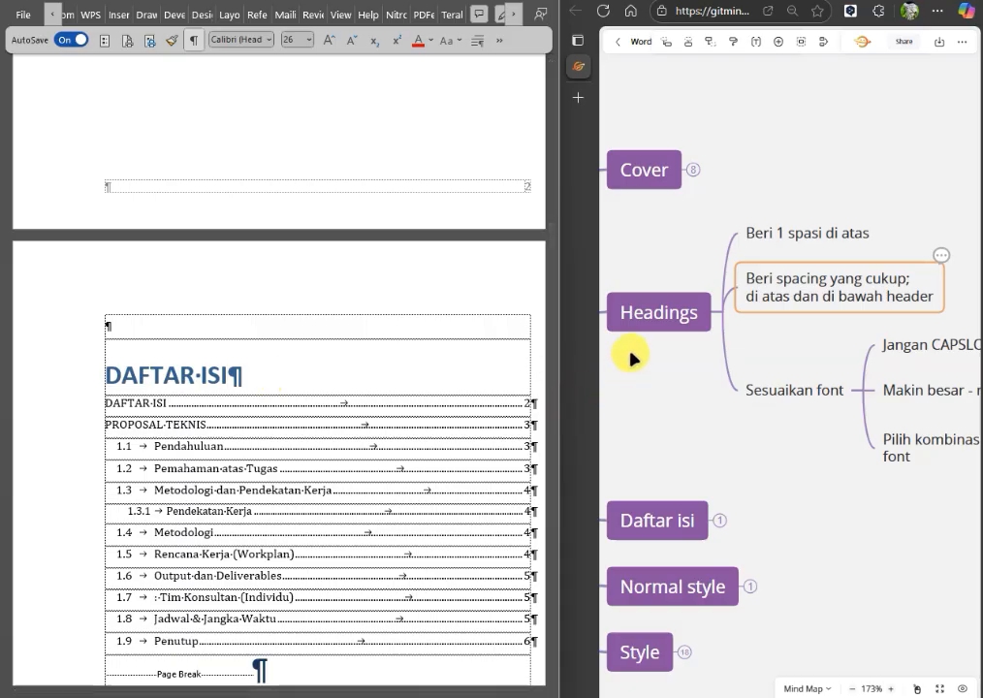
pyautogui.click(500, 40)
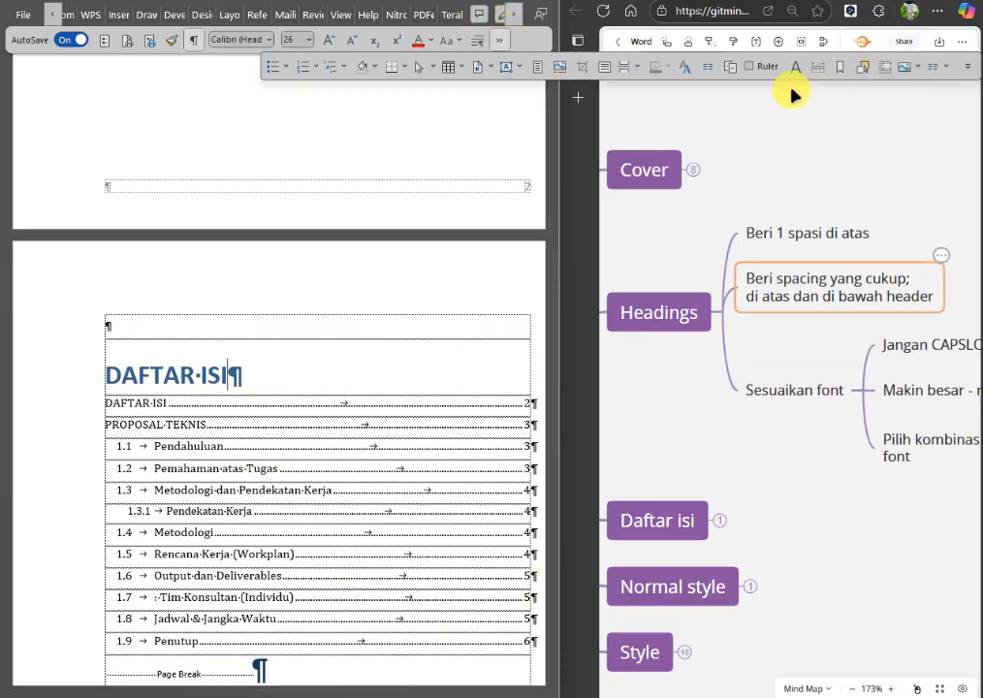
pyautogui.click(683, 70)
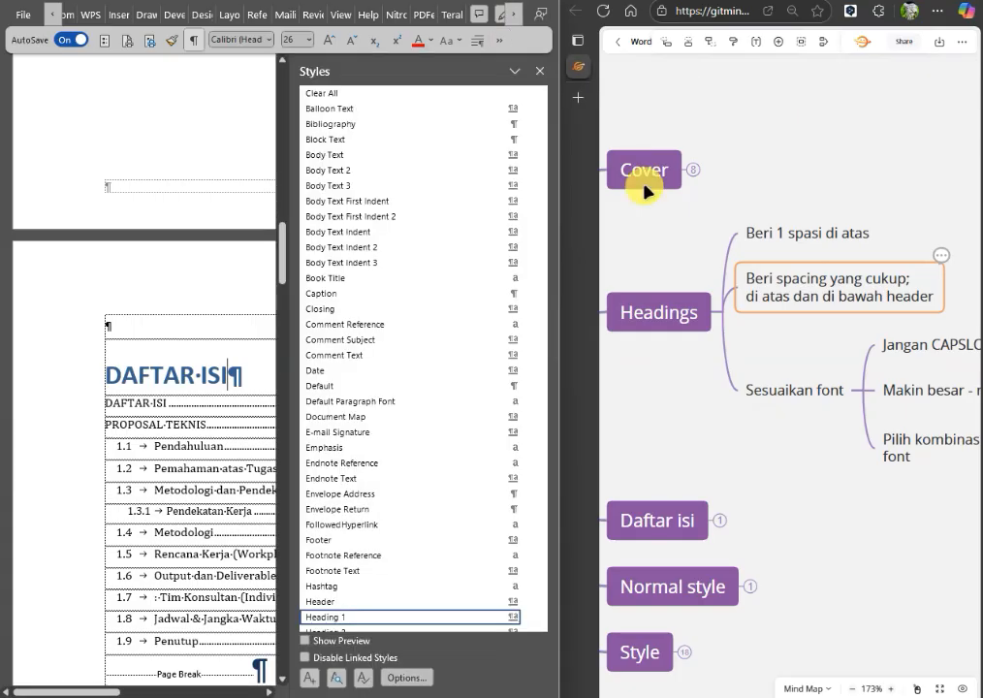
pyautogui.click(528, 617)
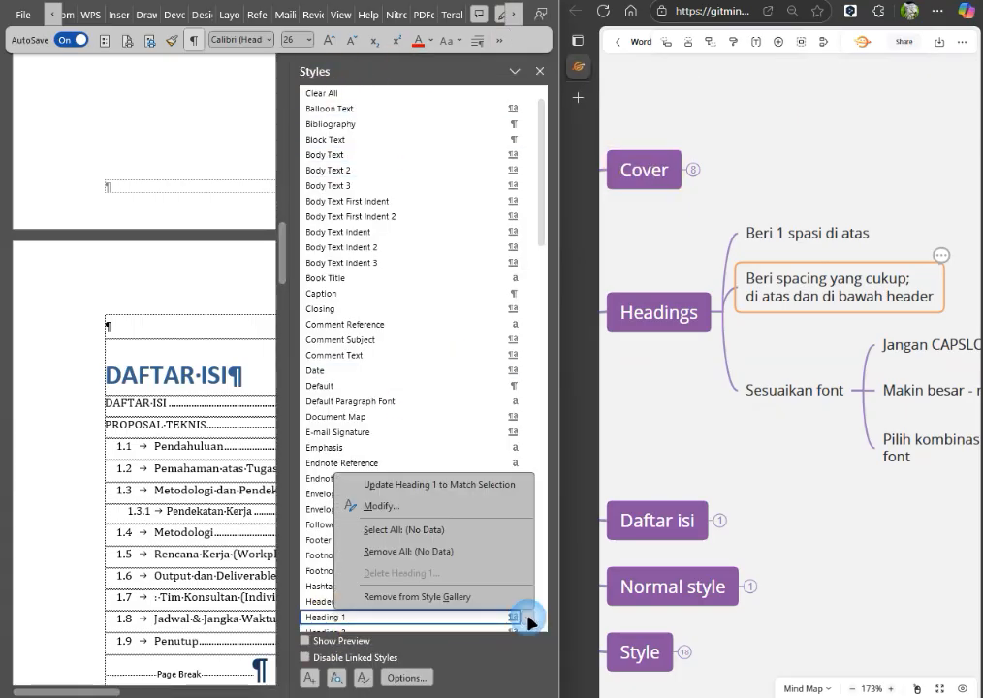
pyautogui.click(392, 503)
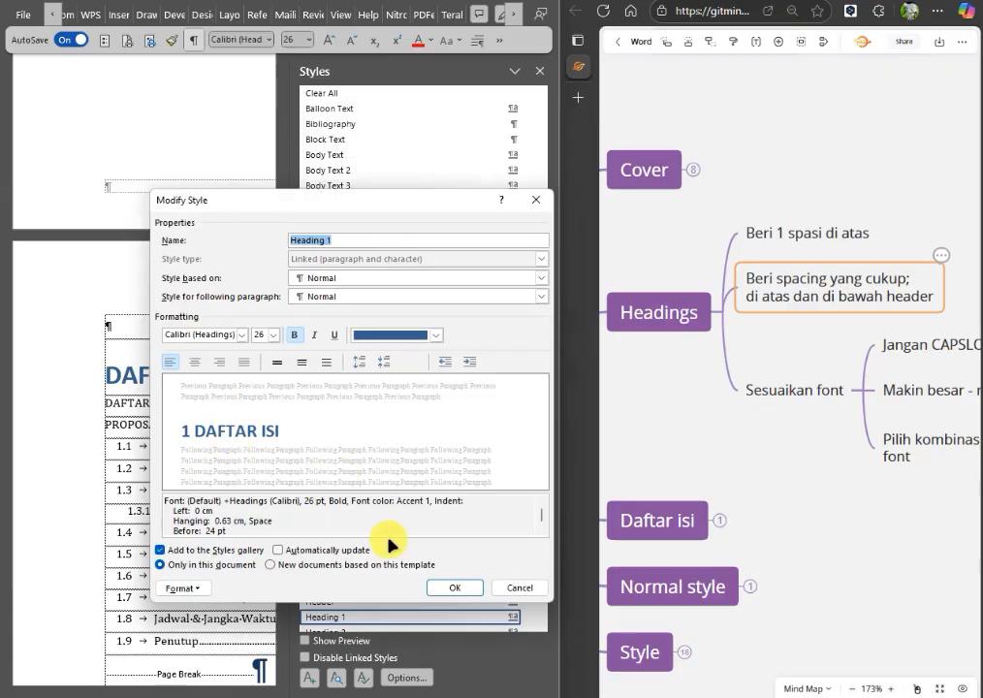
pyautogui.click(184, 587)
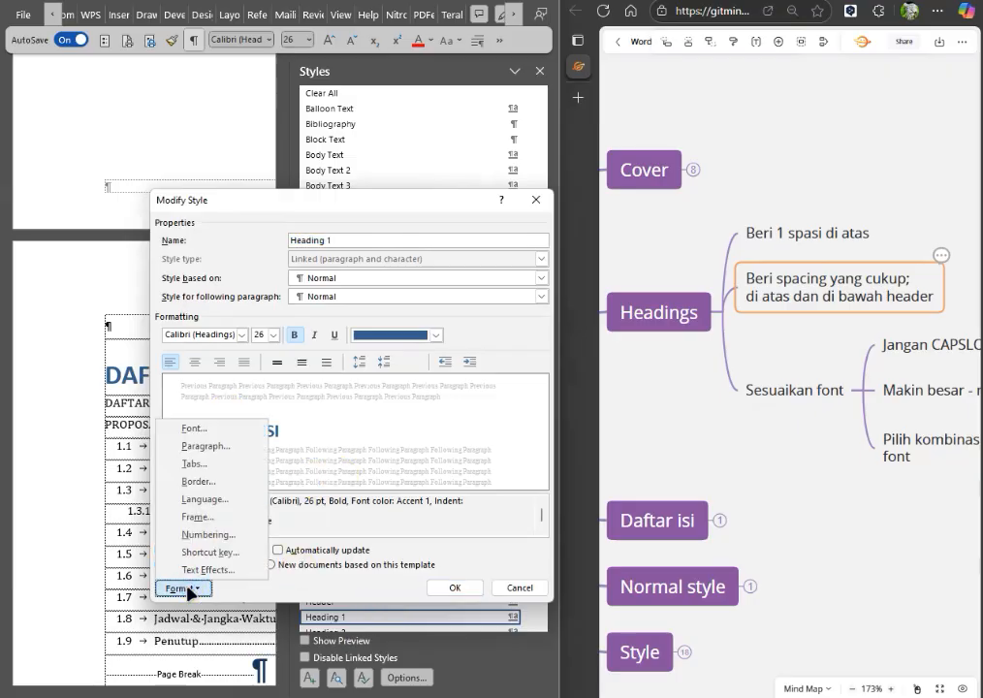
pyautogui.click(229, 446)
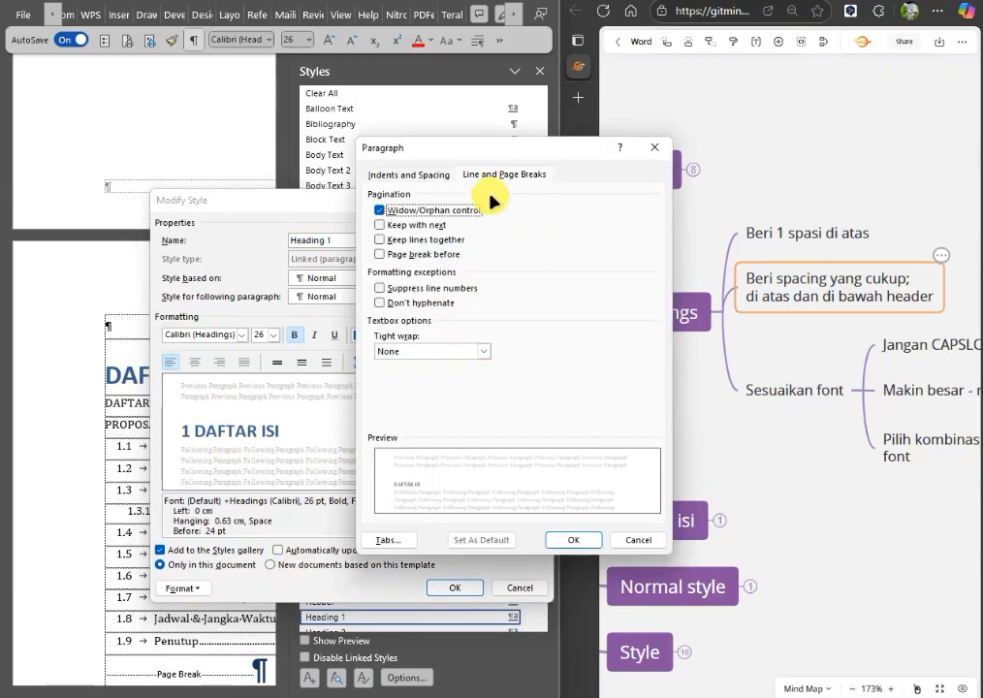
pyautogui.click(444, 177)
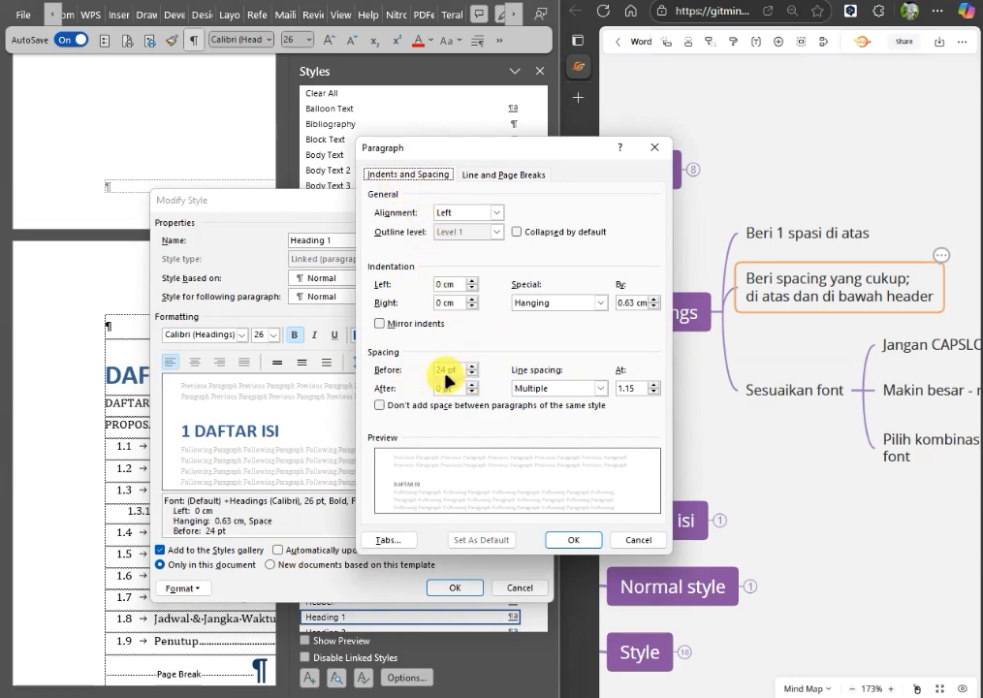
pyautogui.click(473, 384)
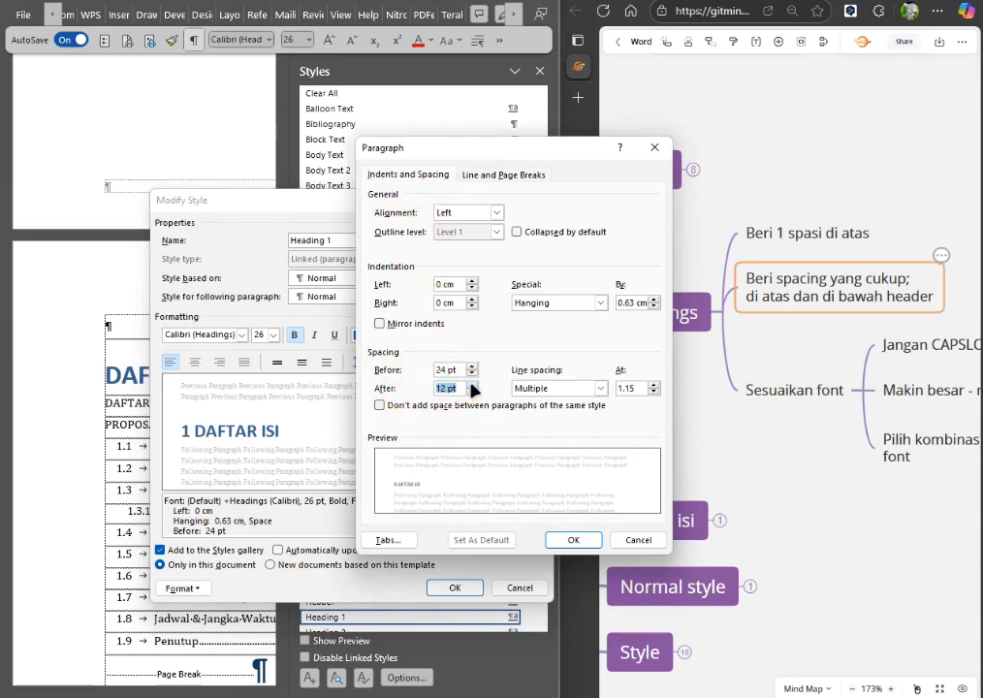
pyautogui.click(472, 384)
pyautogui.click(472, 384)
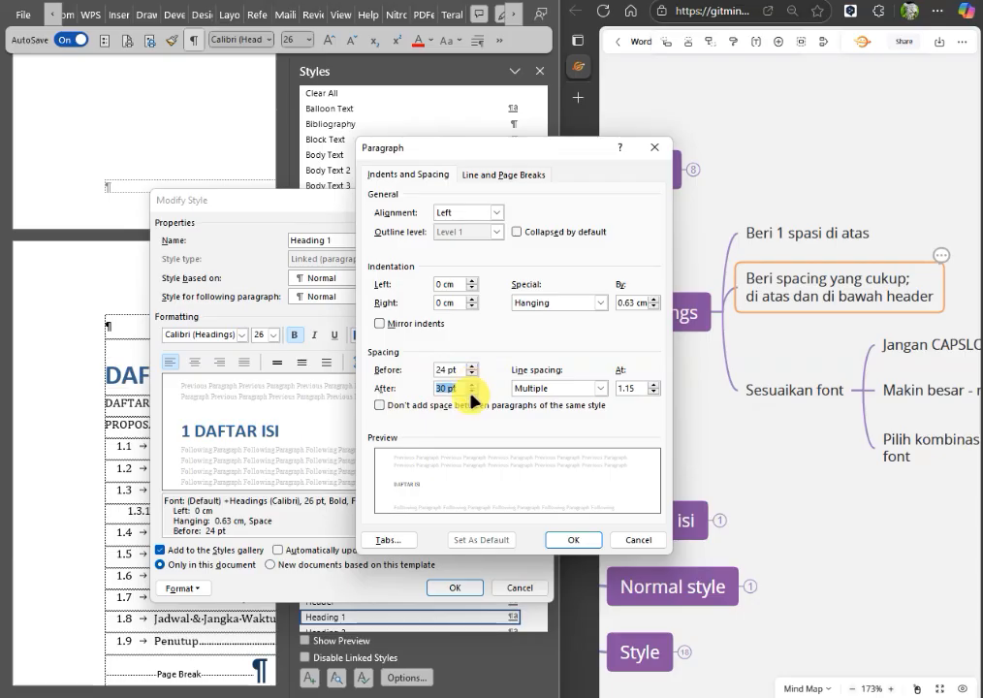
pyautogui.click(472, 393)
# Set the Heading 1 line spacing to Single and move the paragraph dialog aside.
pyautogui.click(558, 393)
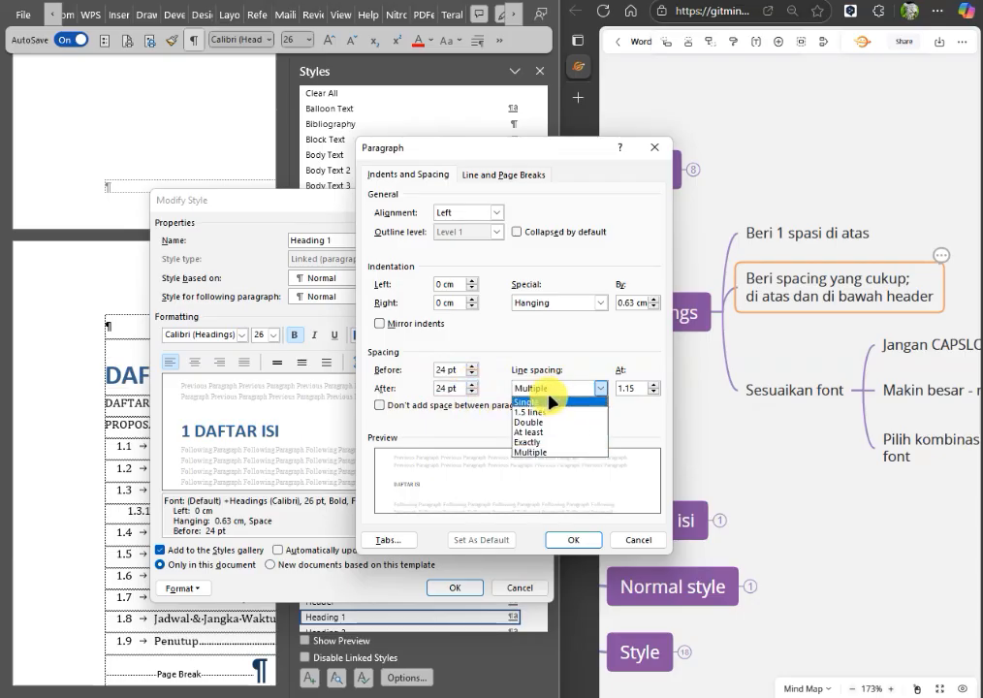
pyautogui.click(550, 406)
pyautogui.moveTo(488, 155); pyautogui.dragTo(667, 125)
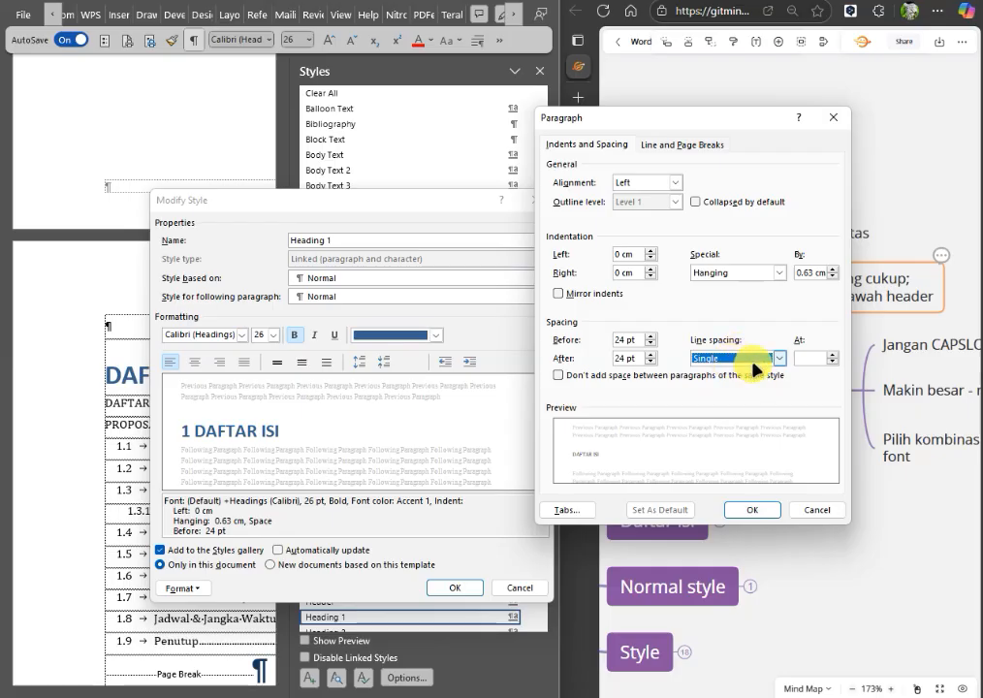
pyautogui.click(700, 360)
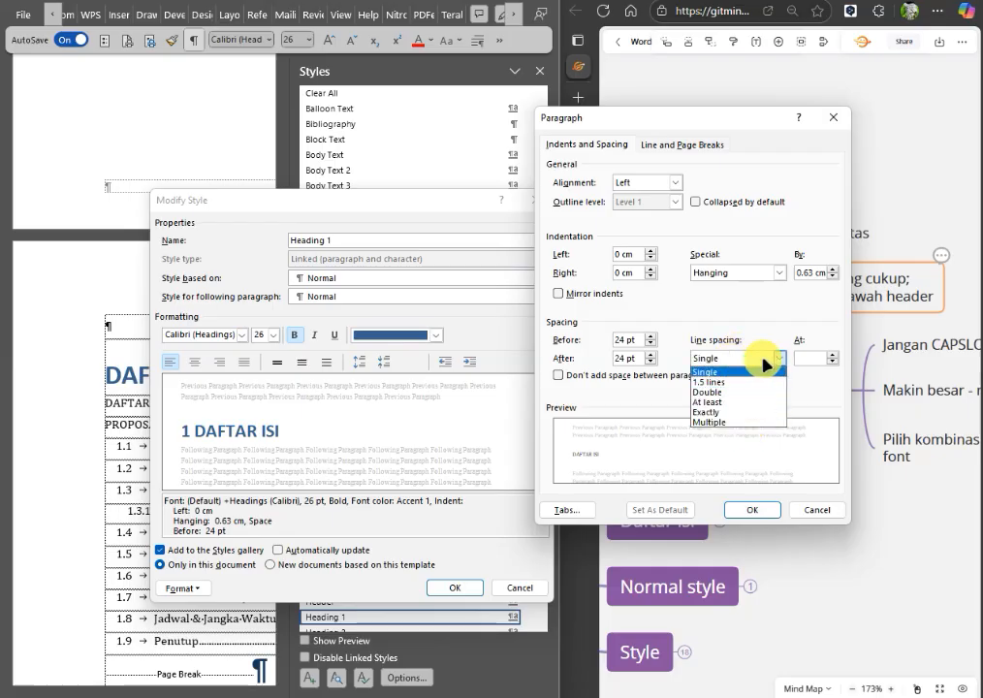
pyautogui.click(707, 357)
pyautogui.click(746, 362)
pyautogui.click(732, 360)
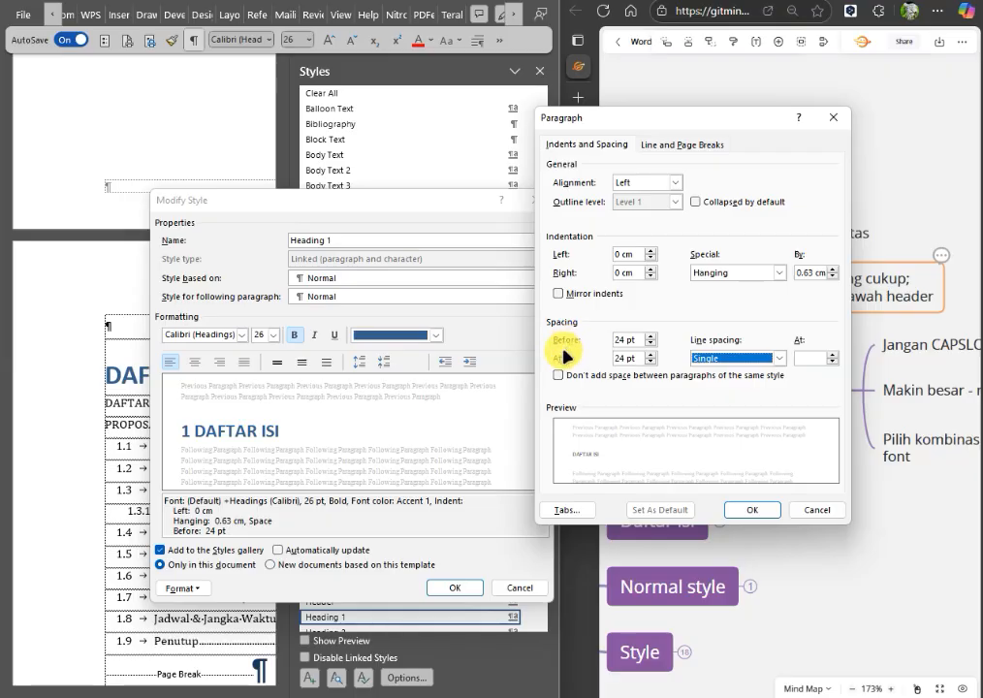
# Set the Heading 1 spacing before to 60 pt, apply the style changes and close the styles list.
pyautogui.doubleClick(626, 339)
pyautogui.write('60')
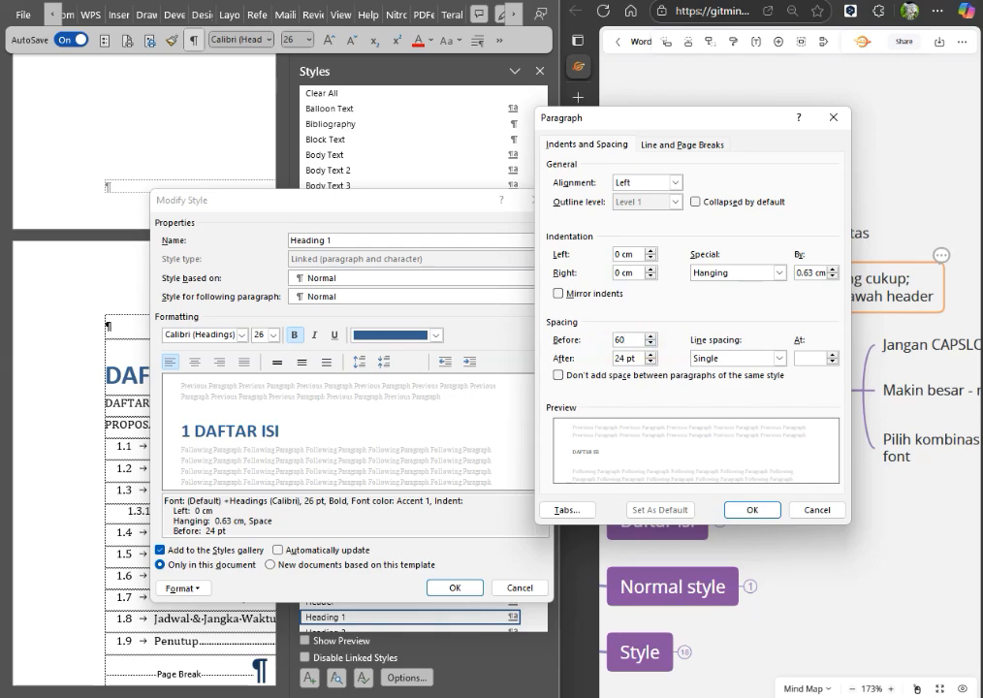
pyautogui.click(752, 509)
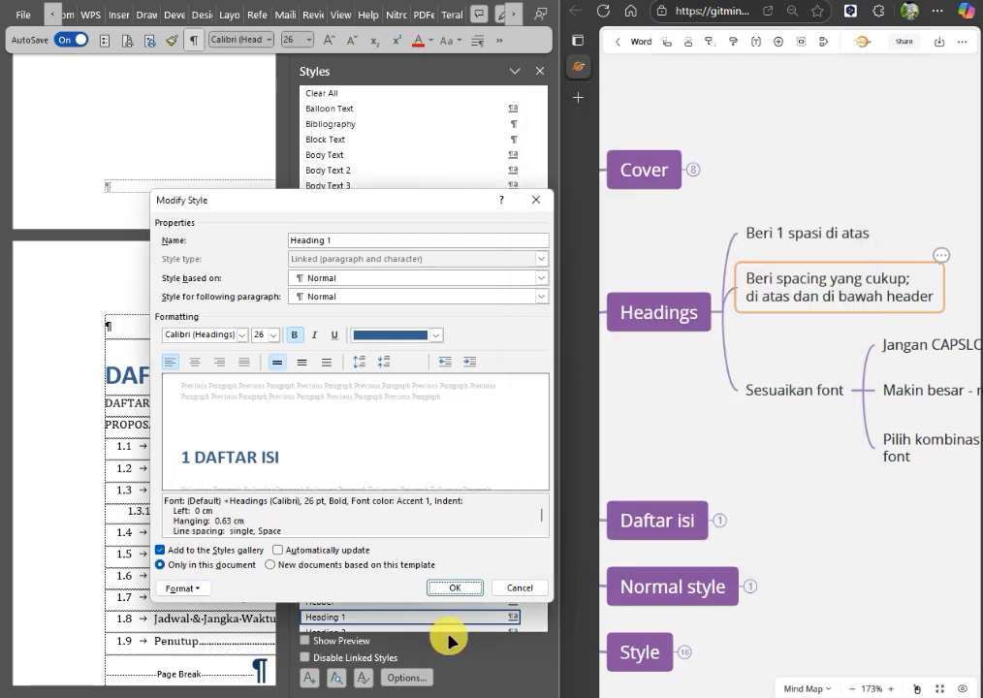
pyautogui.click(455, 587)
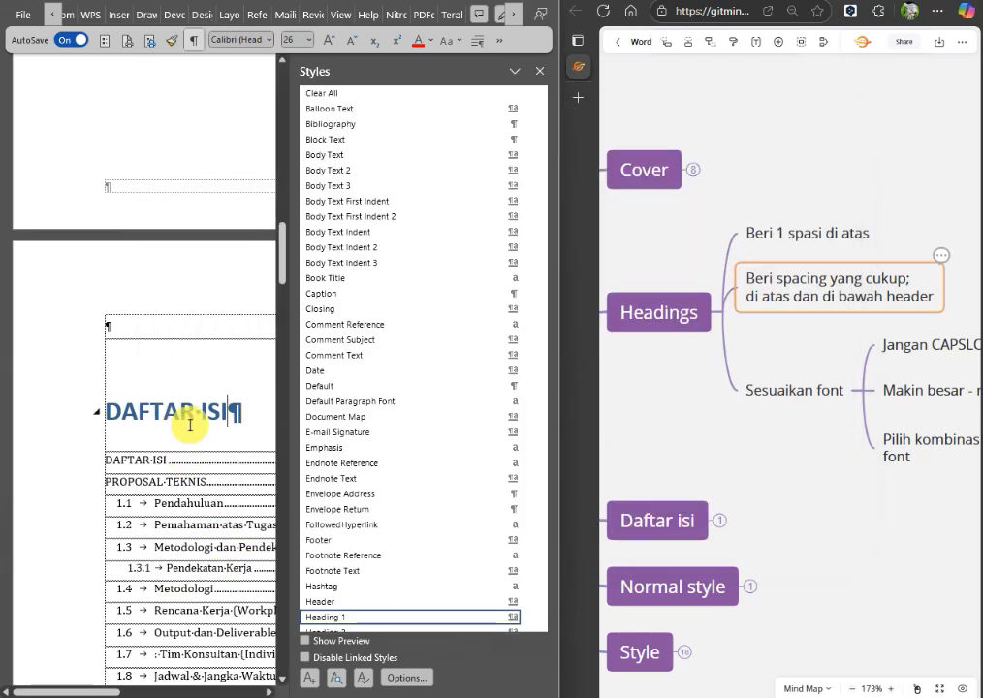
pyautogui.click(539, 70)
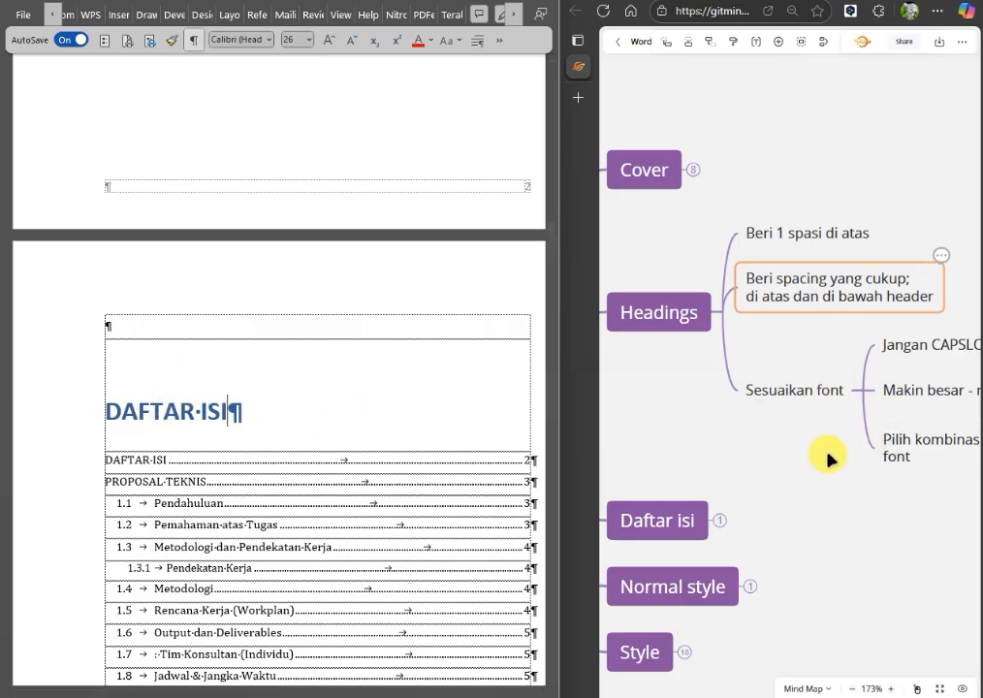
# Bring the mind map's font tips into view and change the DAFTAR ISI heading to title case, "Daftar Isi".
pyautogui.moveTo(827, 453); pyautogui.dragTo(673, 384)
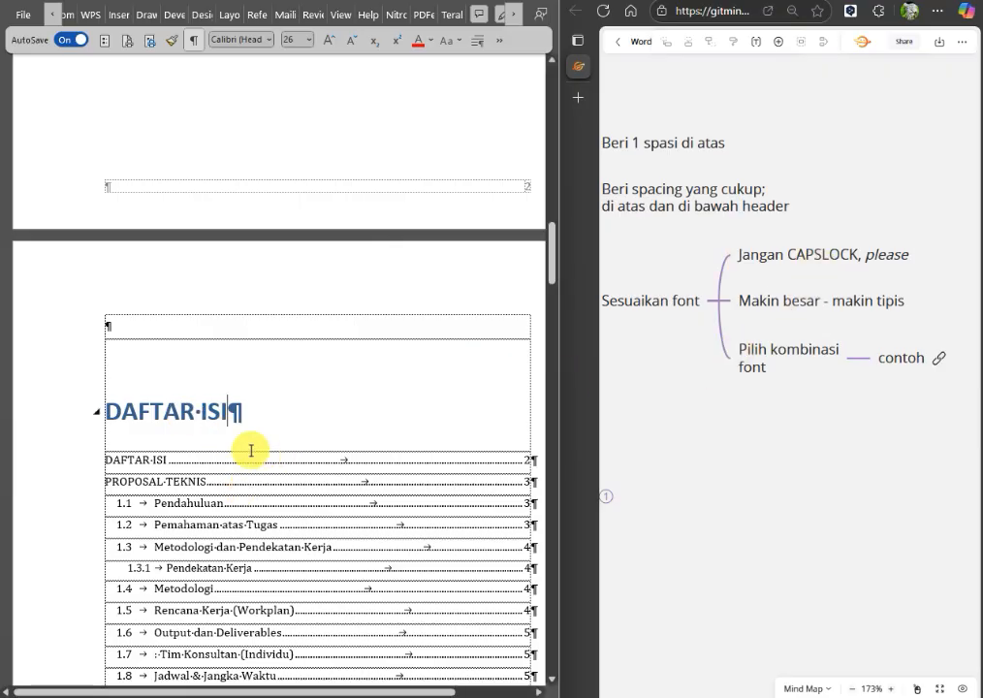
pyautogui.click(81, 419)
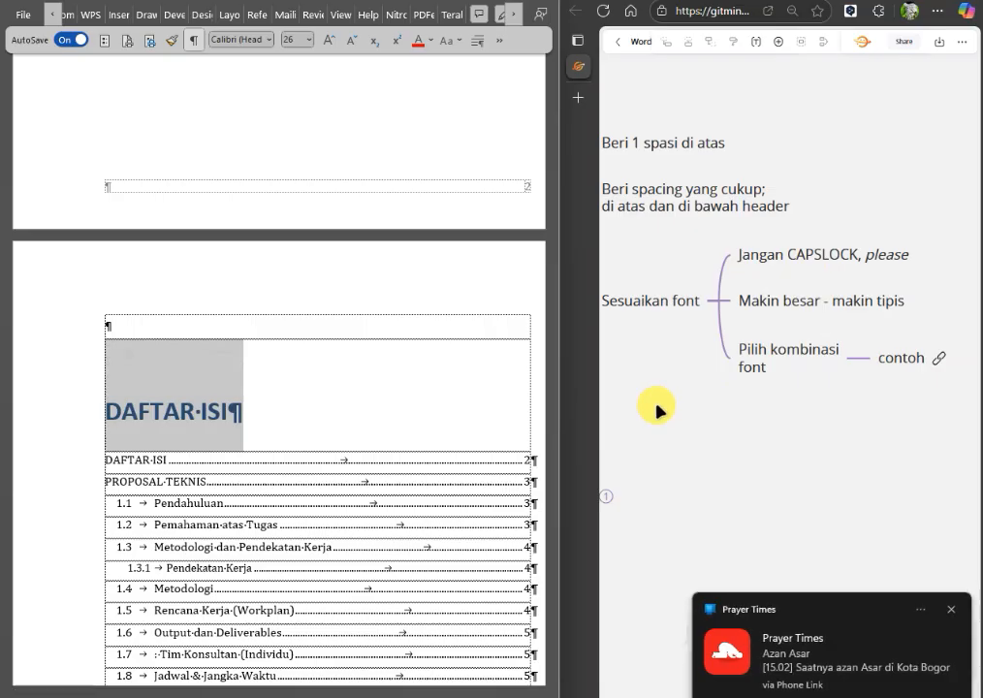
pyautogui.hotkey('shift', 'F3')
pyautogui.hotkey('shift', 'F3')
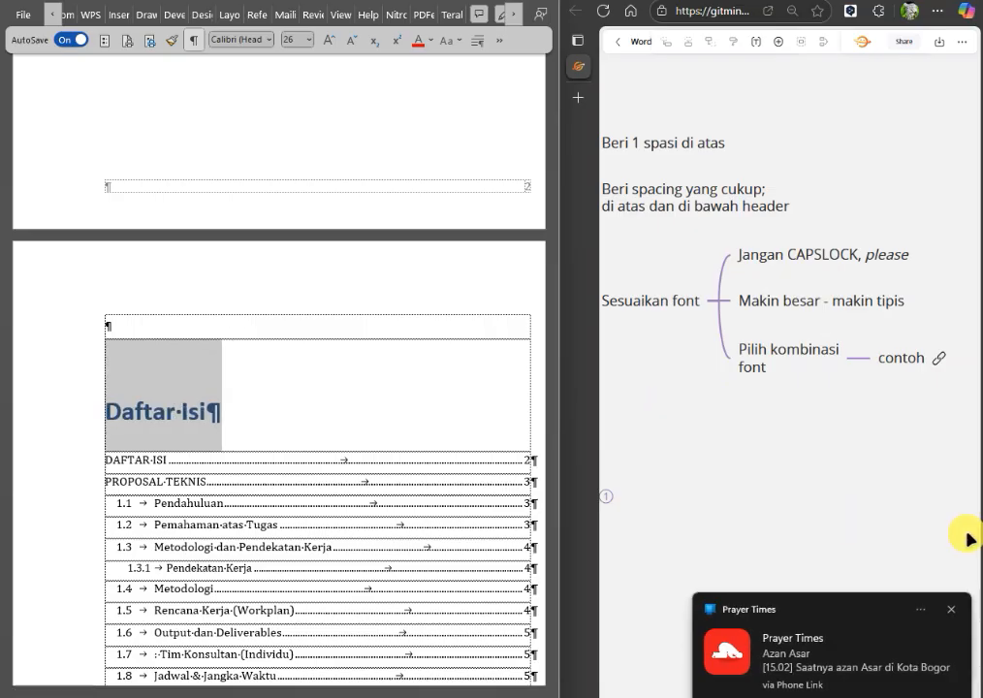
pyautogui.click(952, 610)
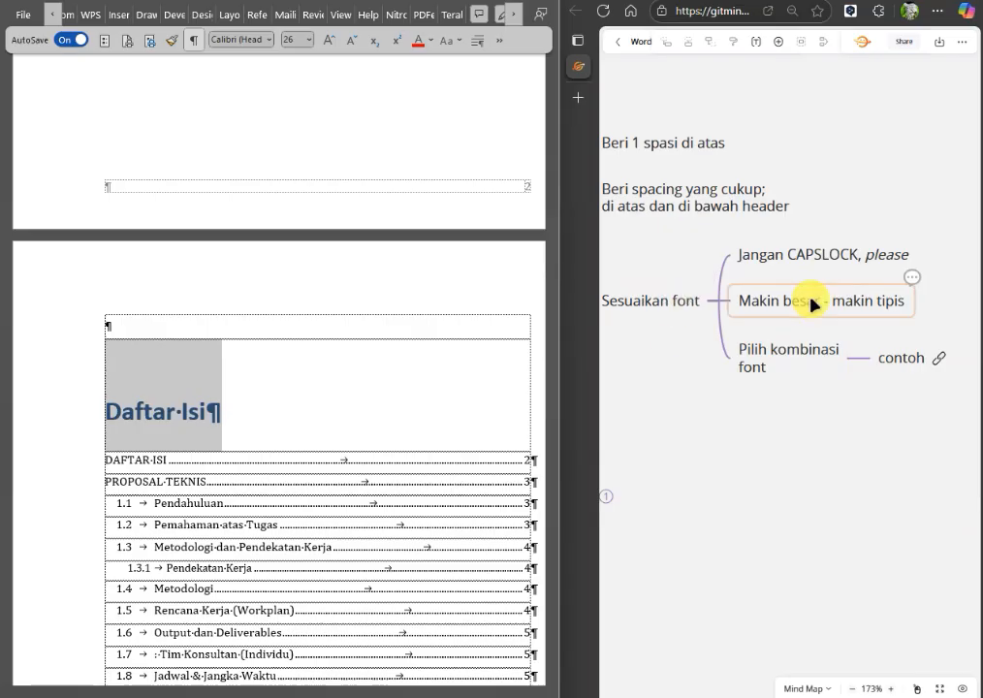
# Open the Heading 1 style for modification from the Daftar Isi heading and turn off its bold formatting.
pyautogui.click(241, 405)
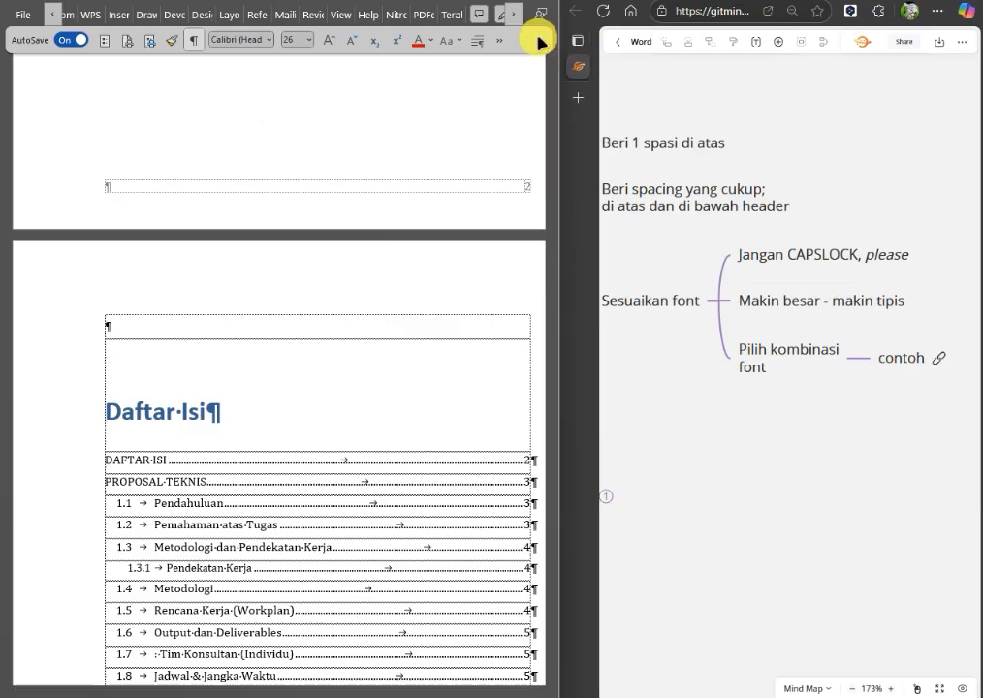
pyautogui.click(500, 41)
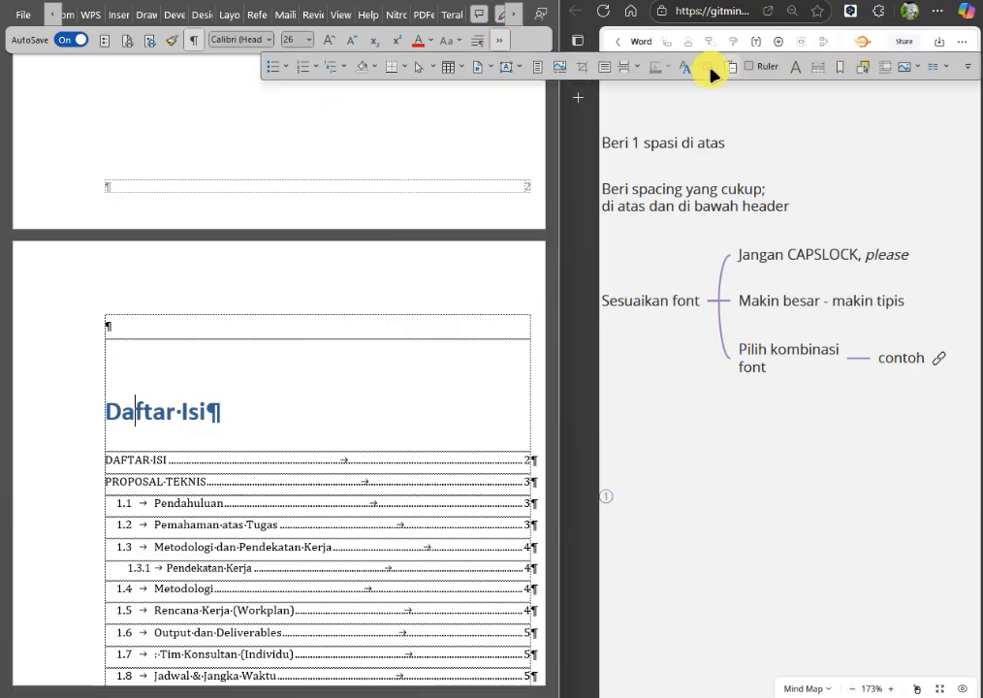
pyautogui.click(684, 66)
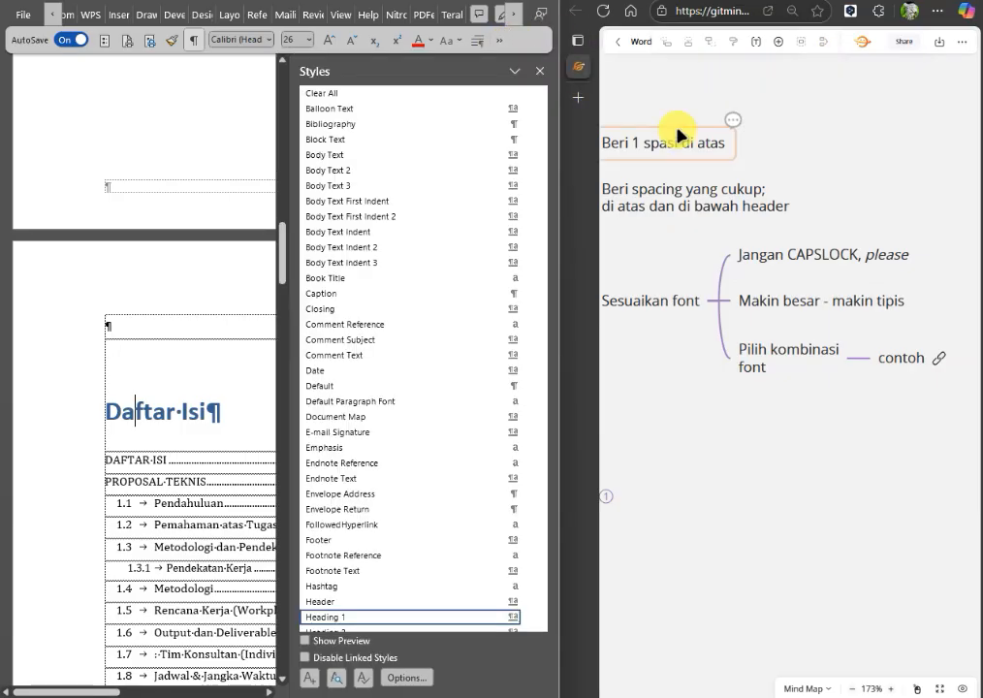
pyautogui.click(528, 618)
pyautogui.click(385, 507)
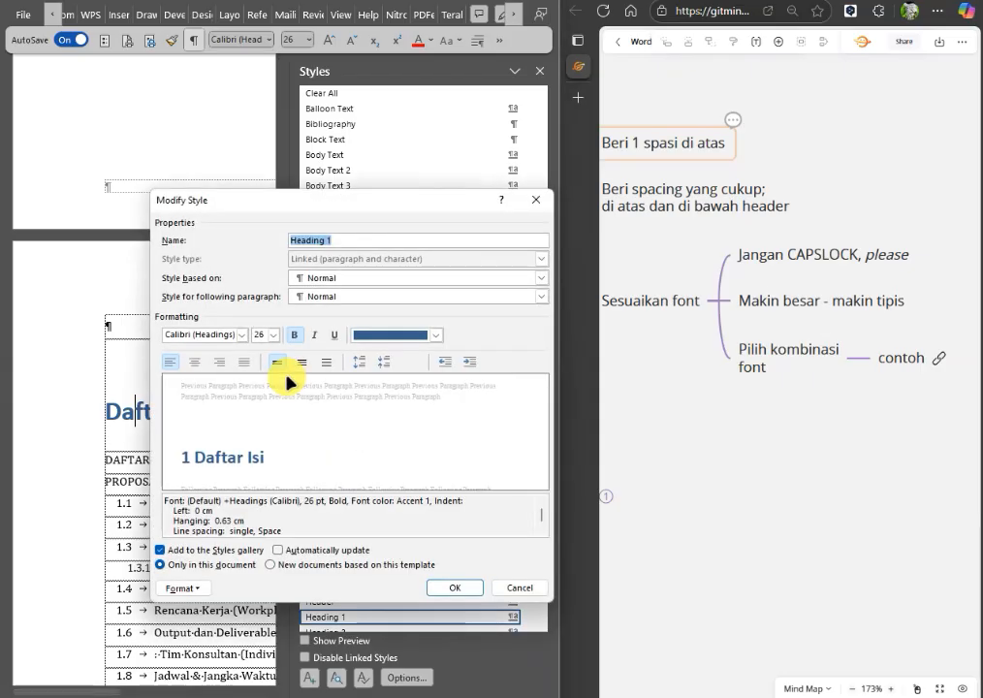
pyautogui.click(242, 336)
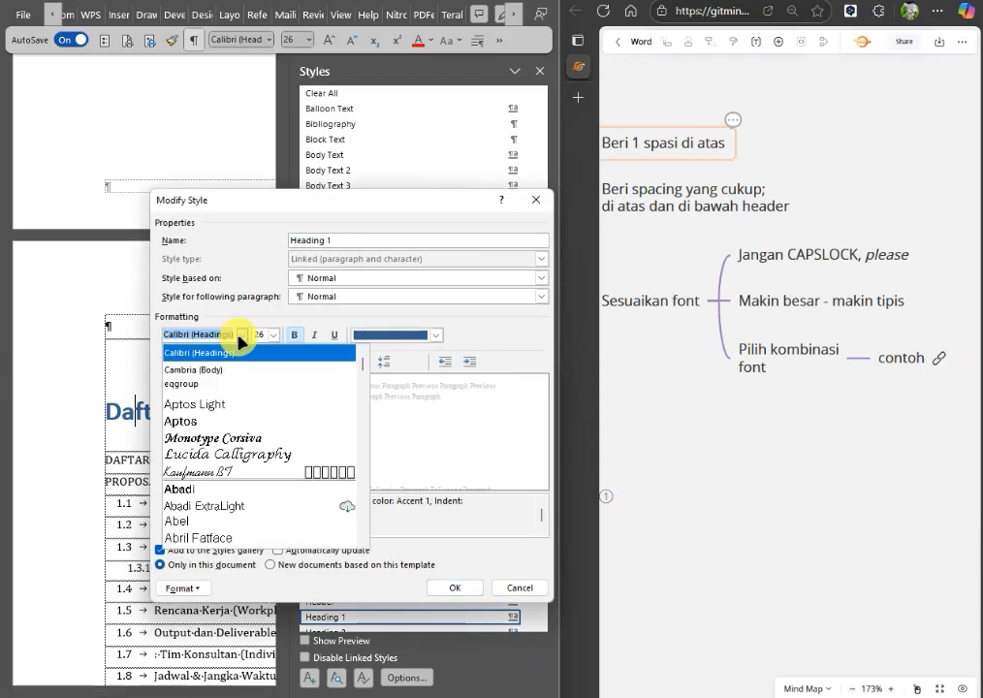
pyautogui.click(299, 336)
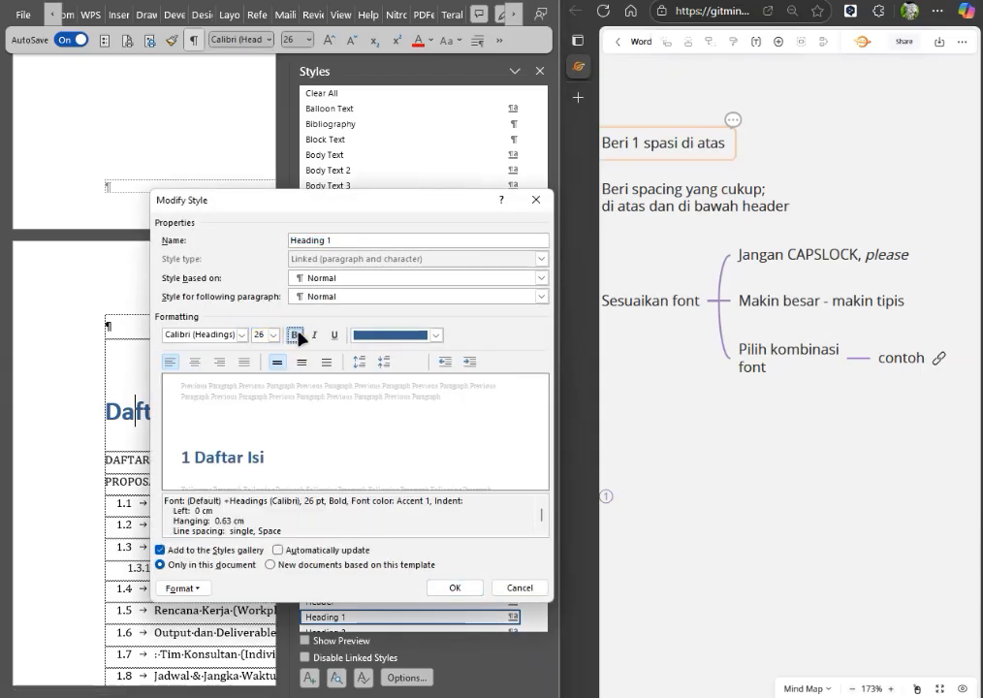
pyautogui.click(296, 336)
# Set the Heading 1 style's font to Bahnschrift Light Condensed.
pyautogui.click(242, 335)
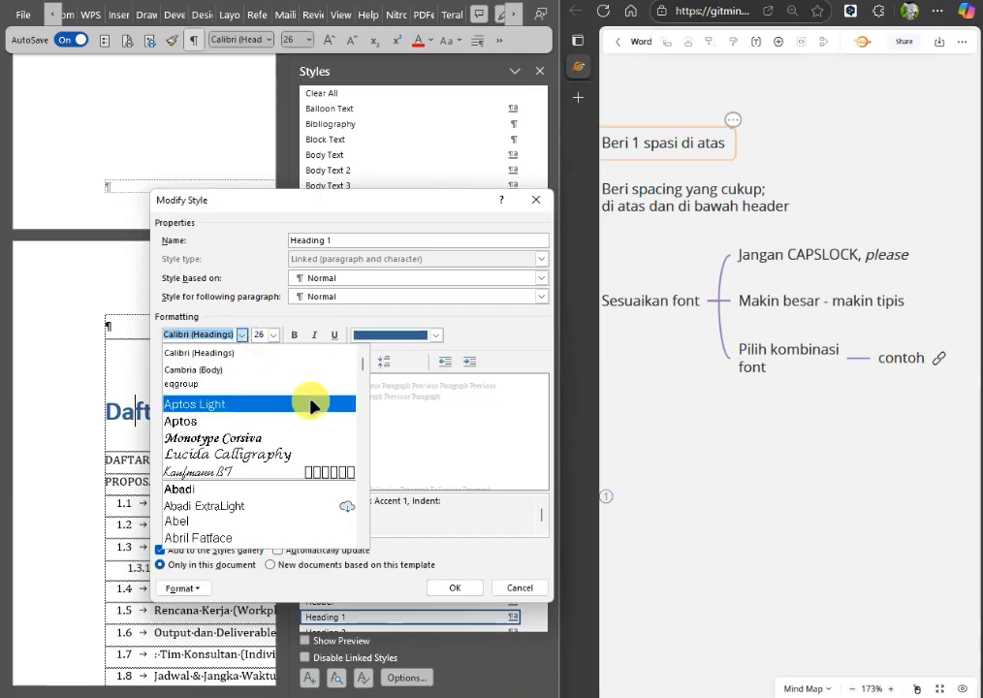
pyautogui.scroll(-1, 316, 475)
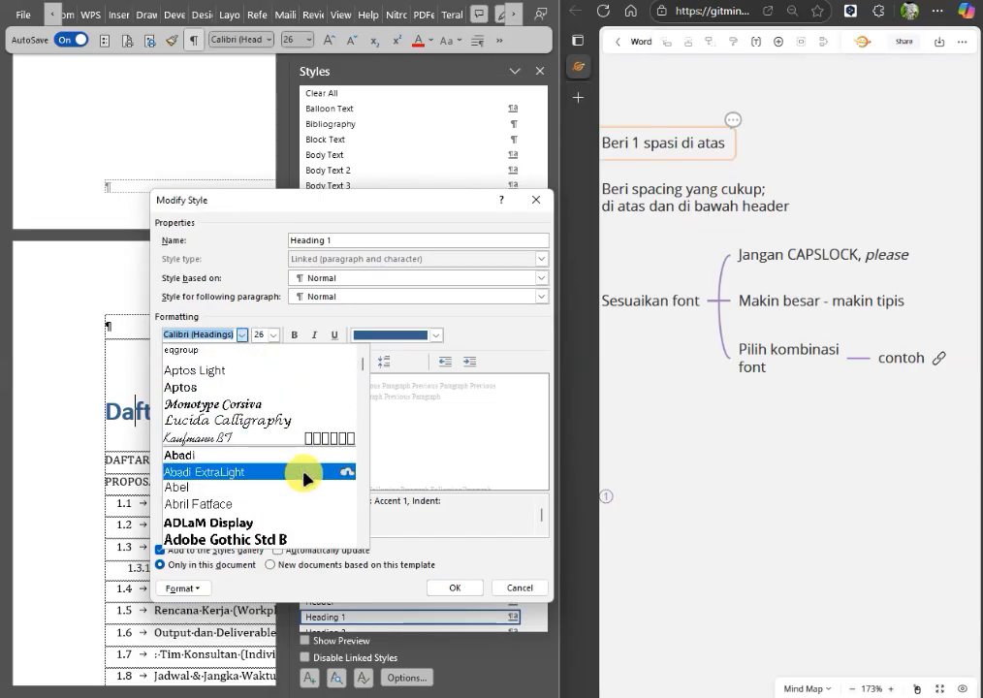
pyautogui.scroll(-3, 247, 488)
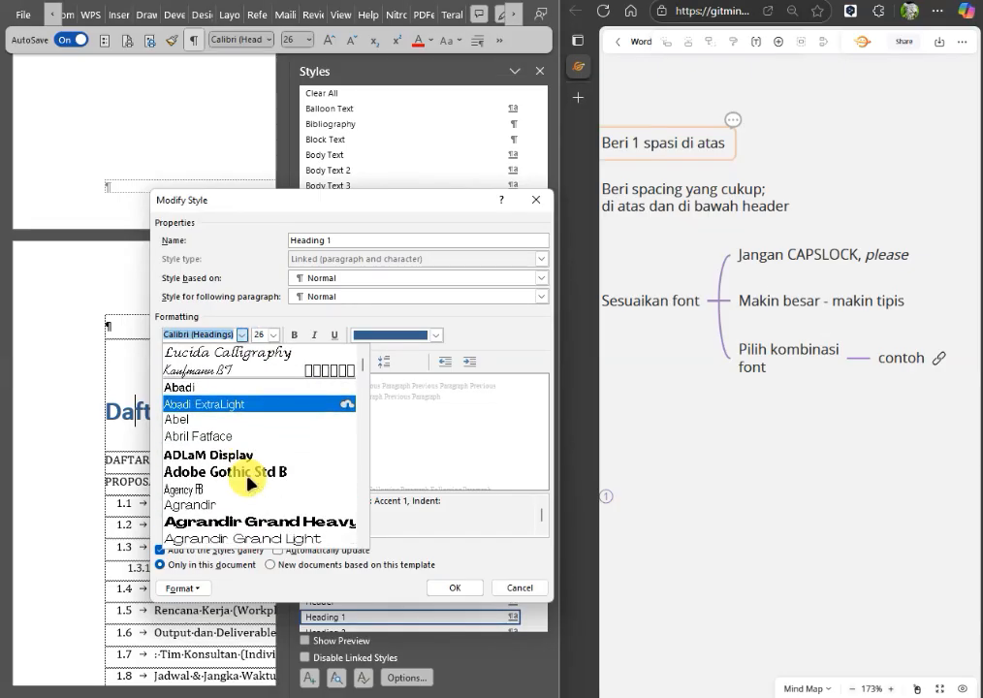
pyautogui.scroll(-3, 295, 472)
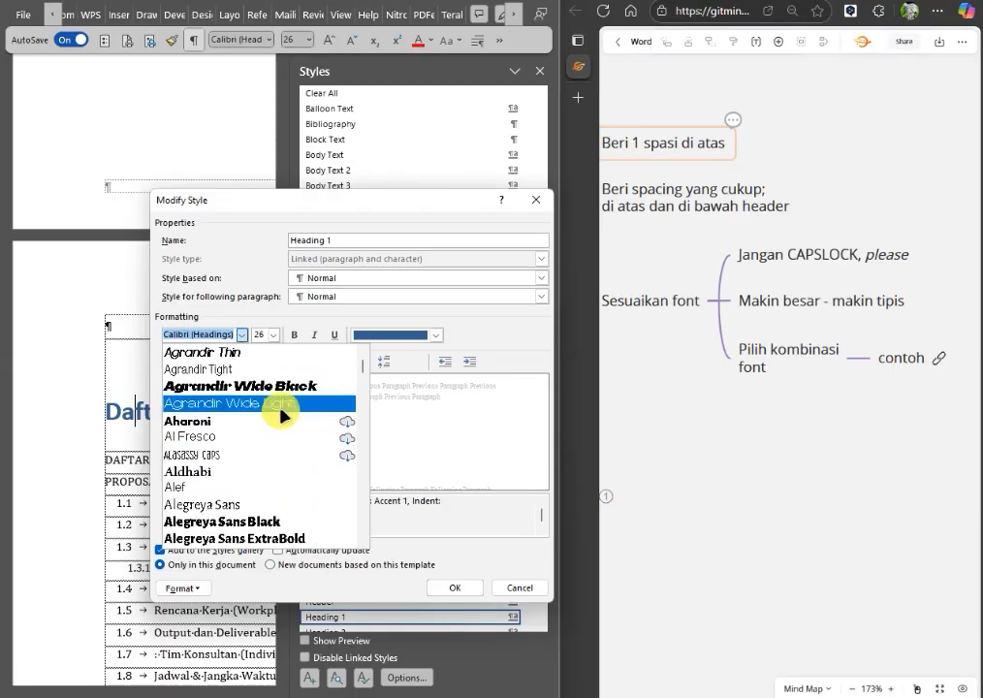
pyautogui.scroll(-2, 281, 422)
pyautogui.scroll(-1, 310, 499)
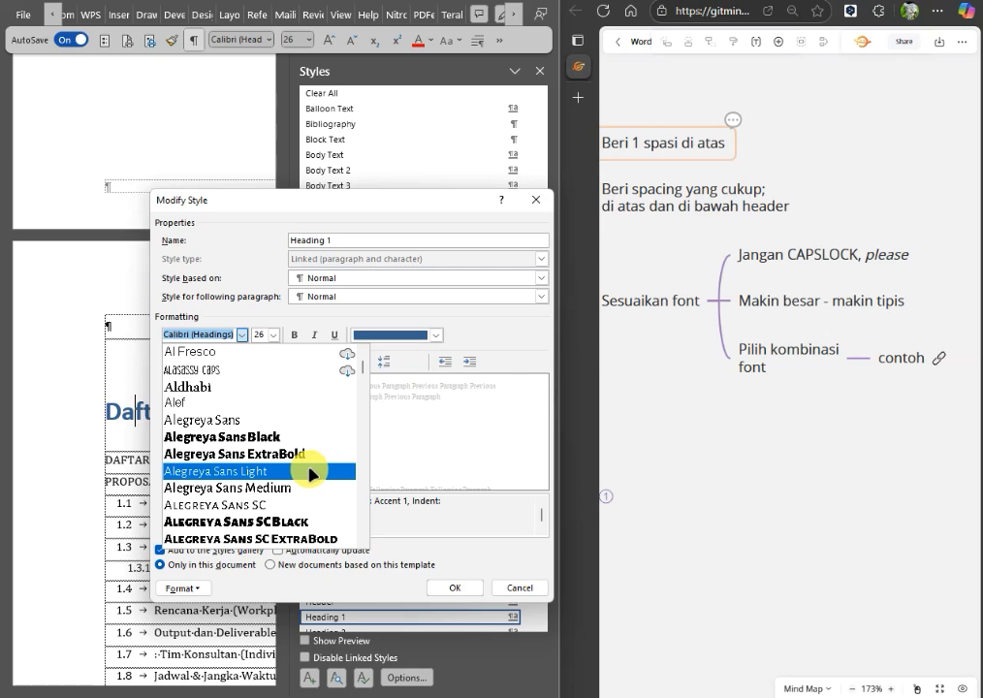
pyautogui.scroll(-5, 310, 473)
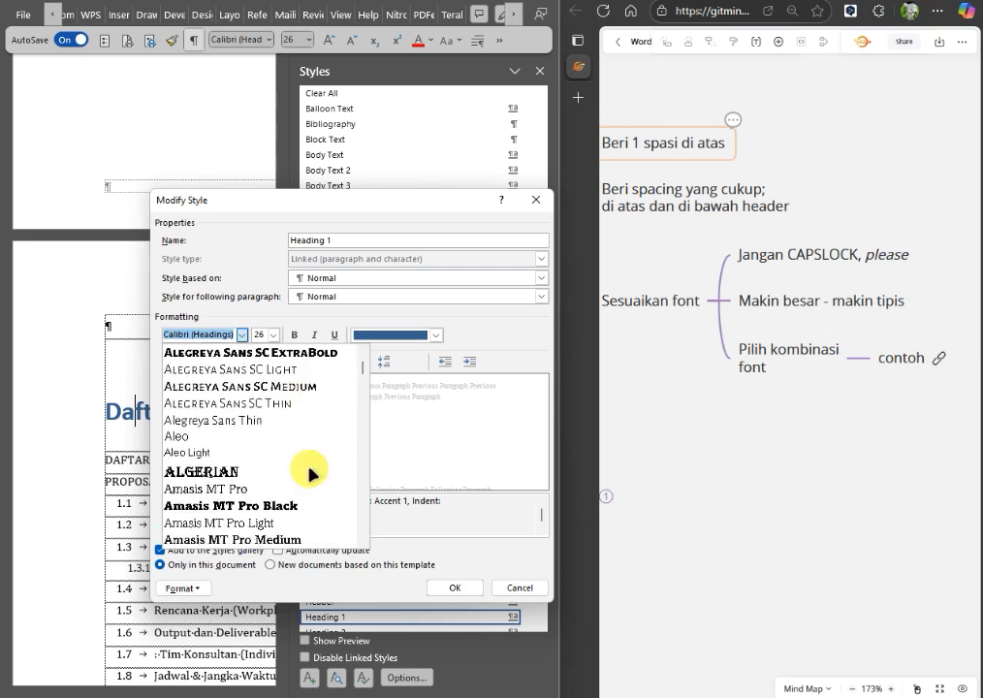
pyautogui.scroll(-4, 310, 474)
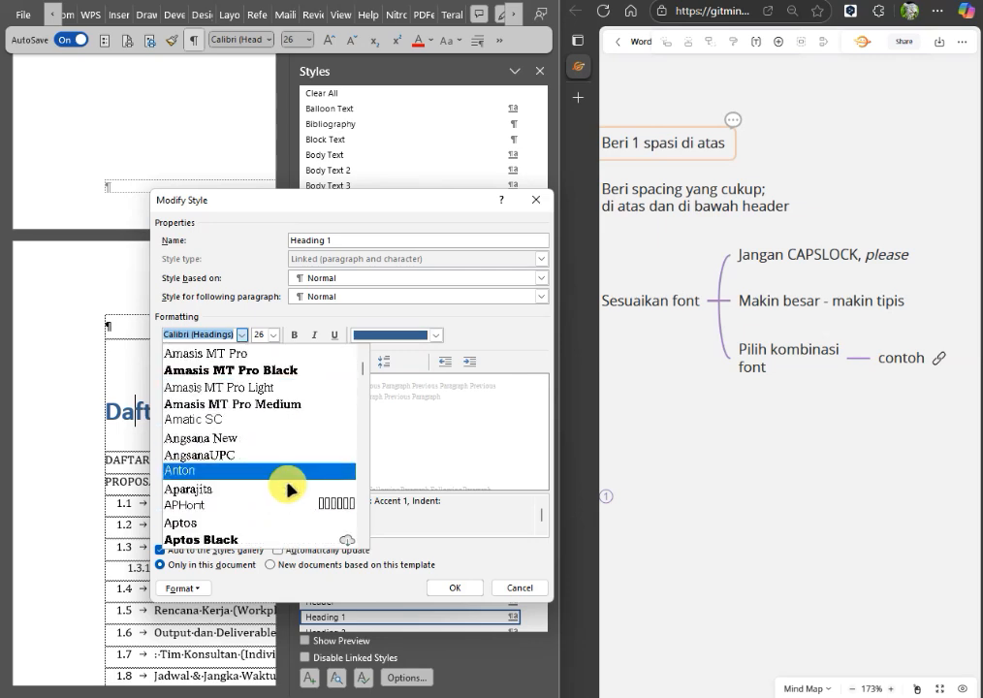
pyautogui.scroll(-3, 288, 490)
pyautogui.scroll(-3, 288, 489)
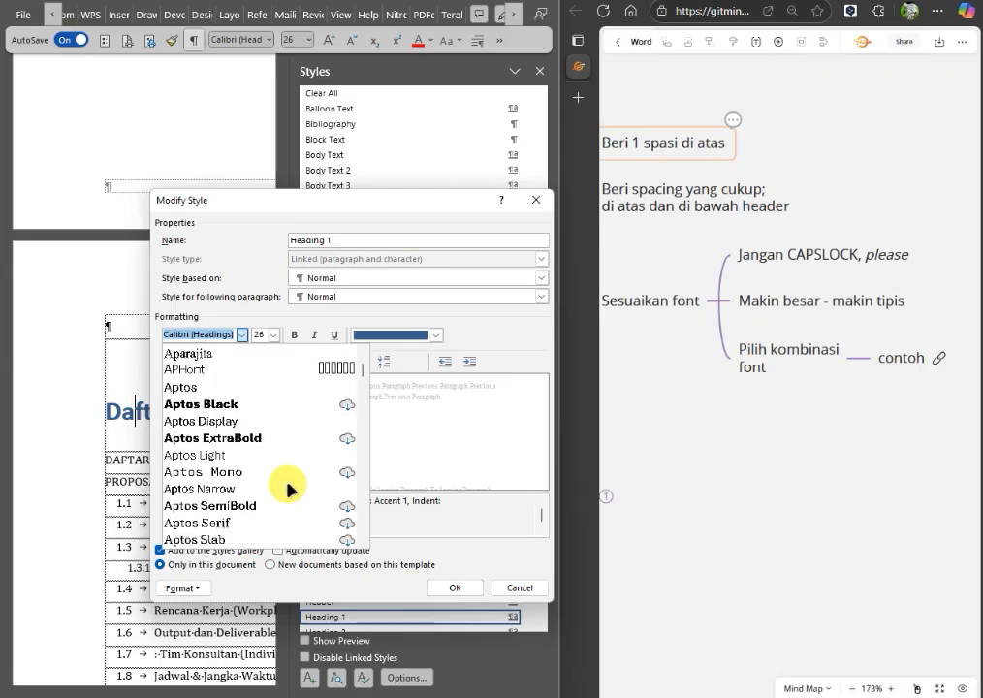
pyautogui.scroll(-4, 288, 487)
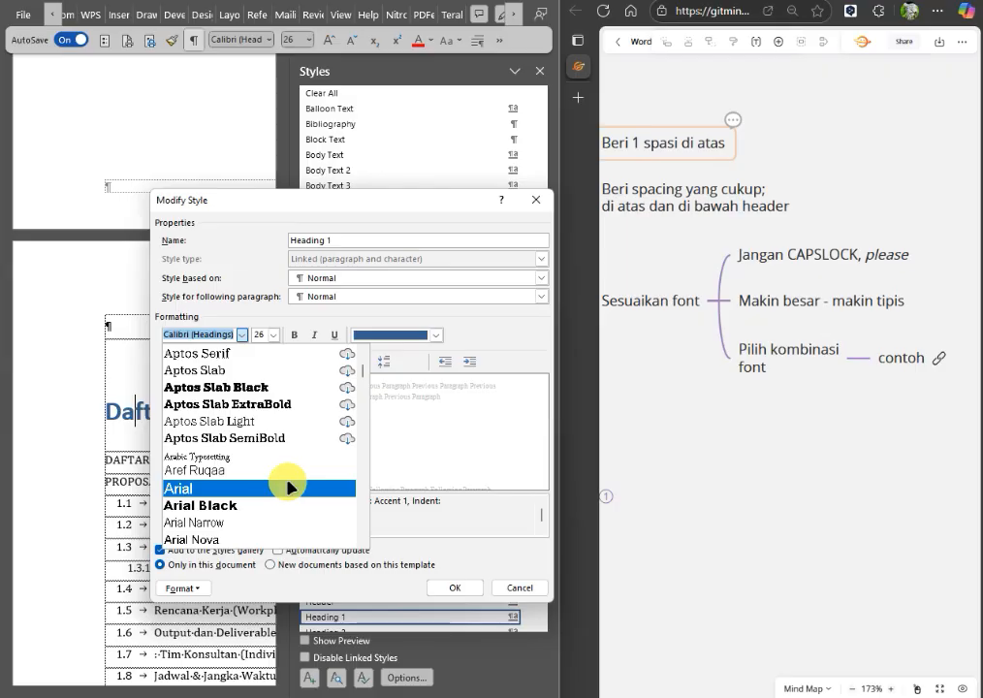
pyautogui.scroll(-2, 279, 484)
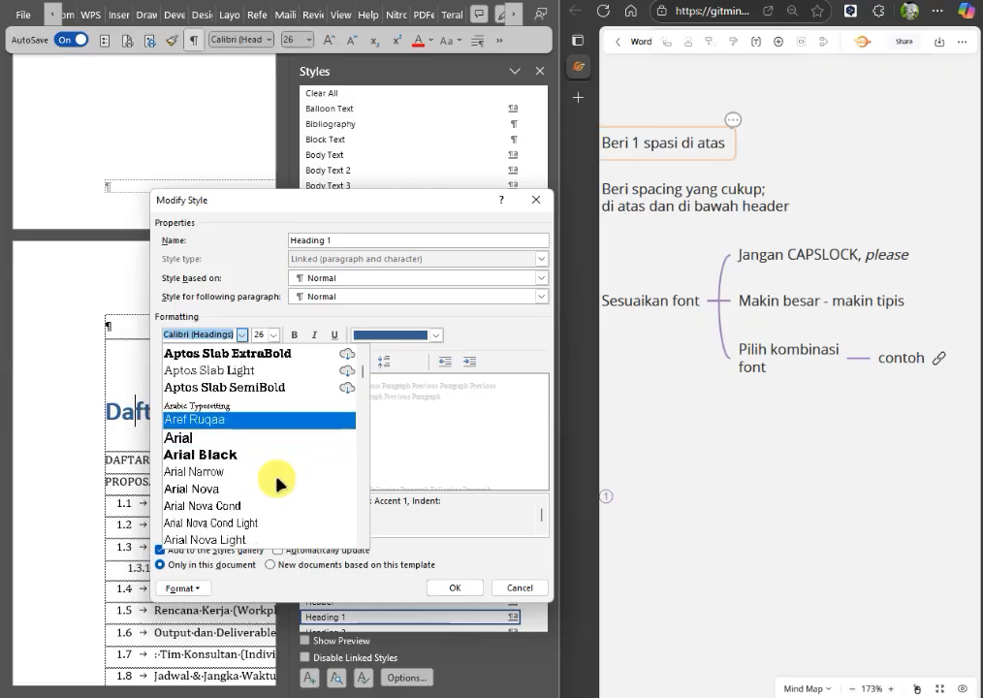
pyautogui.scroll(-1, 286, 489)
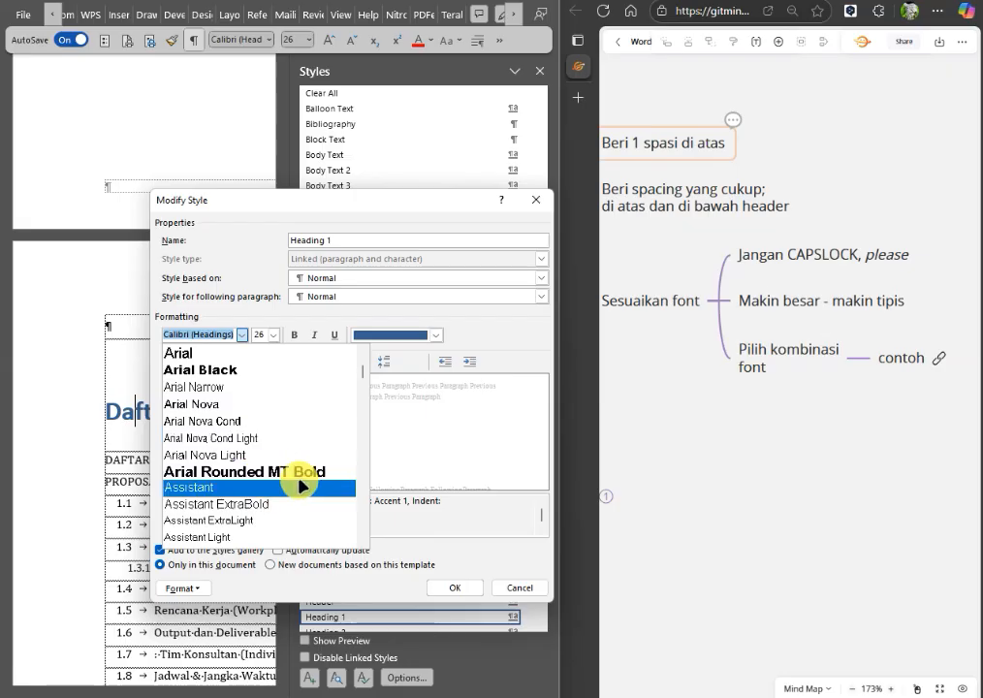
pyautogui.scroll(-1, 309, 489)
pyautogui.scroll(-4, 309, 490)
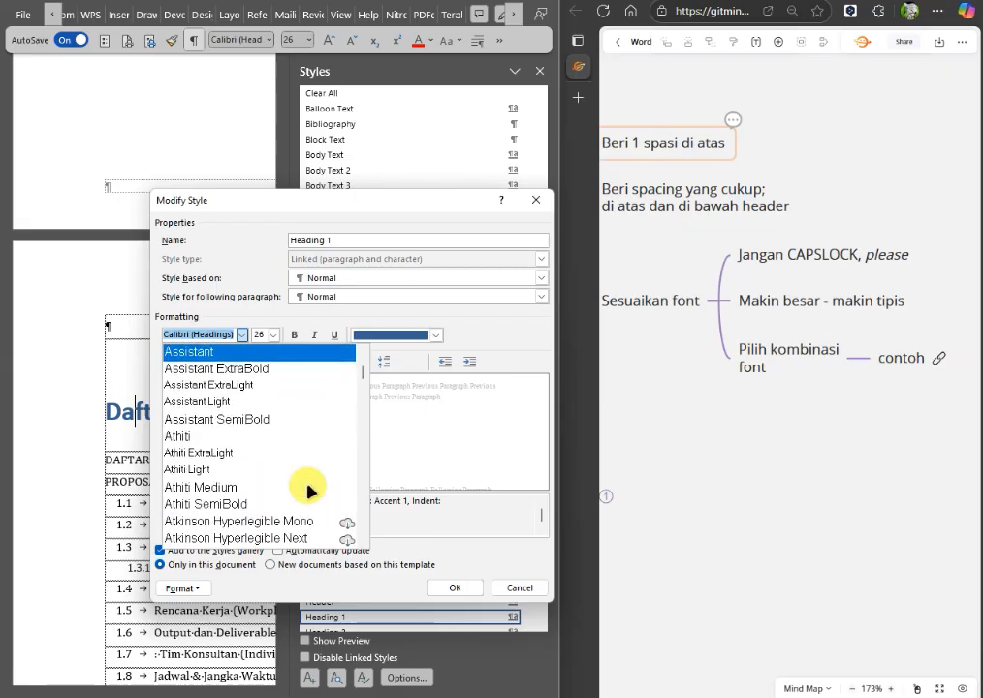
pyautogui.scroll(-1, 306, 489)
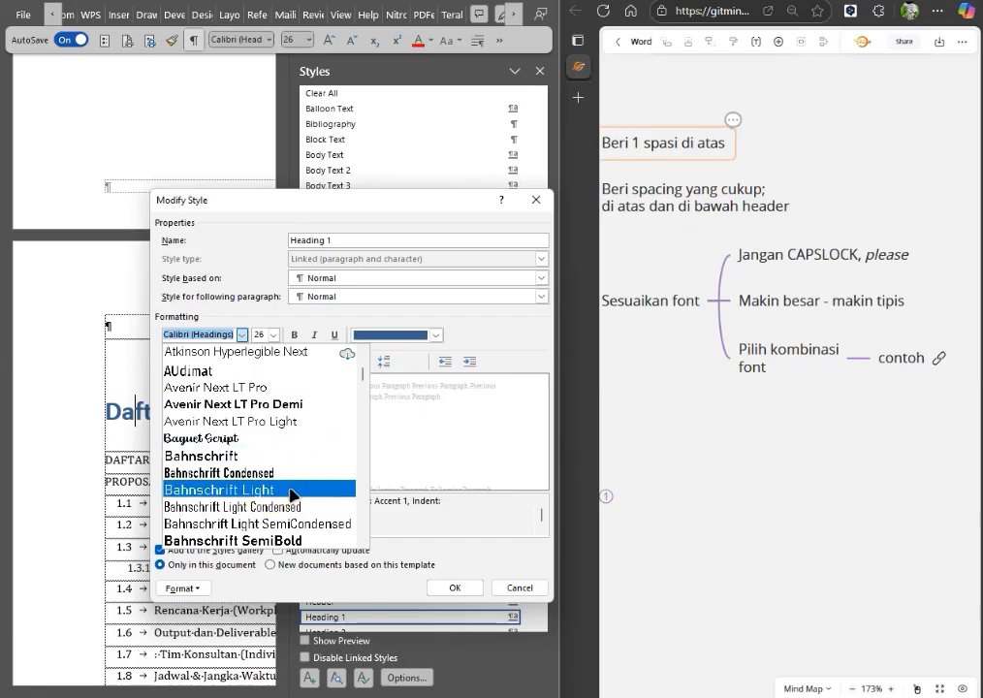
pyautogui.click(296, 503)
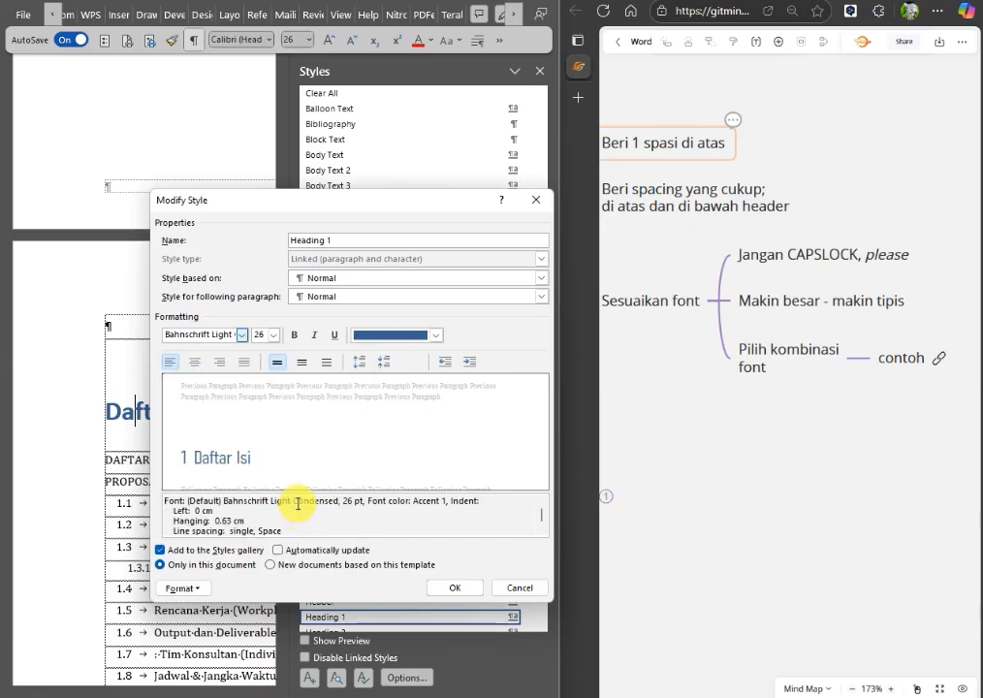
# Set the Heading 1 font size to 48 pt and apply the style changes.
pyautogui.click(260, 334)
pyautogui.write('48')
pyautogui.click(455, 588)
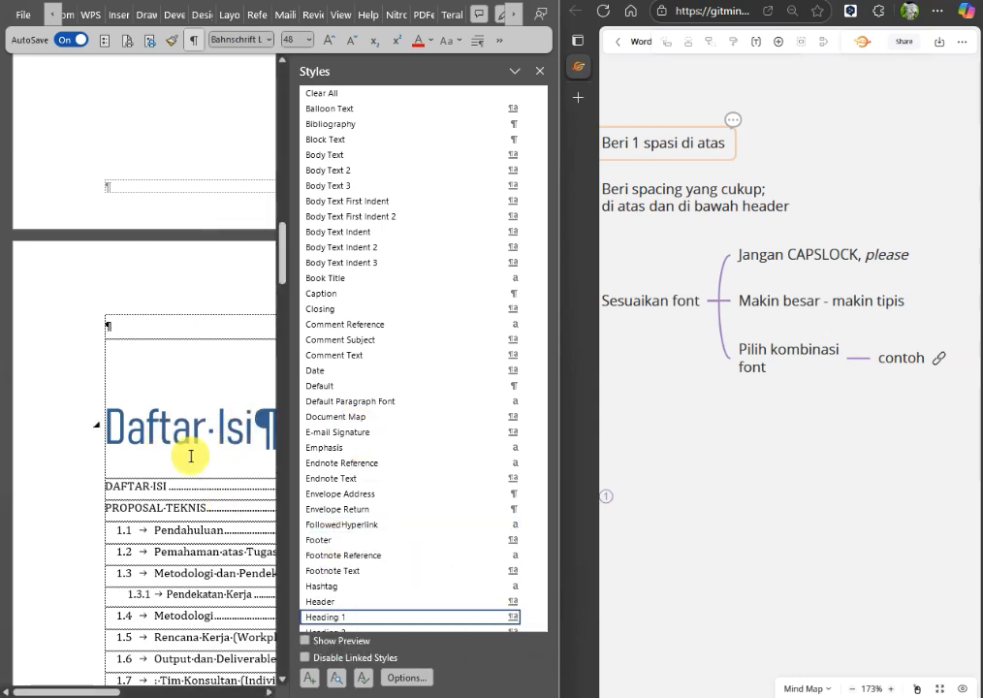
# Modify the Heading 1 style again to use the Dosis ExtraLight font and apply the change.
pyautogui.click(527, 617)
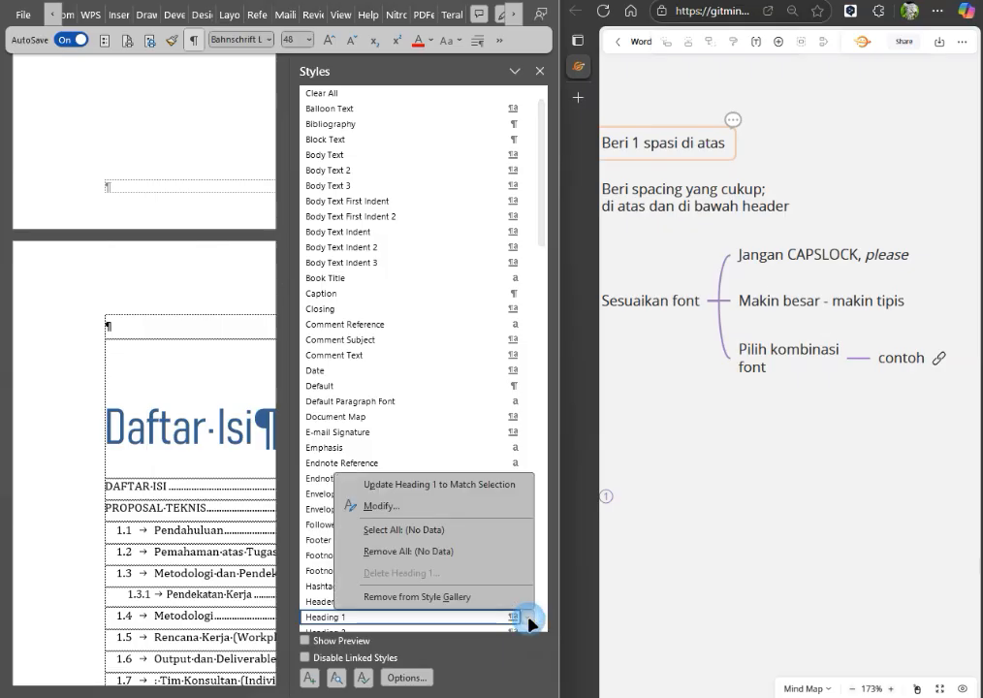
pyautogui.click(381, 510)
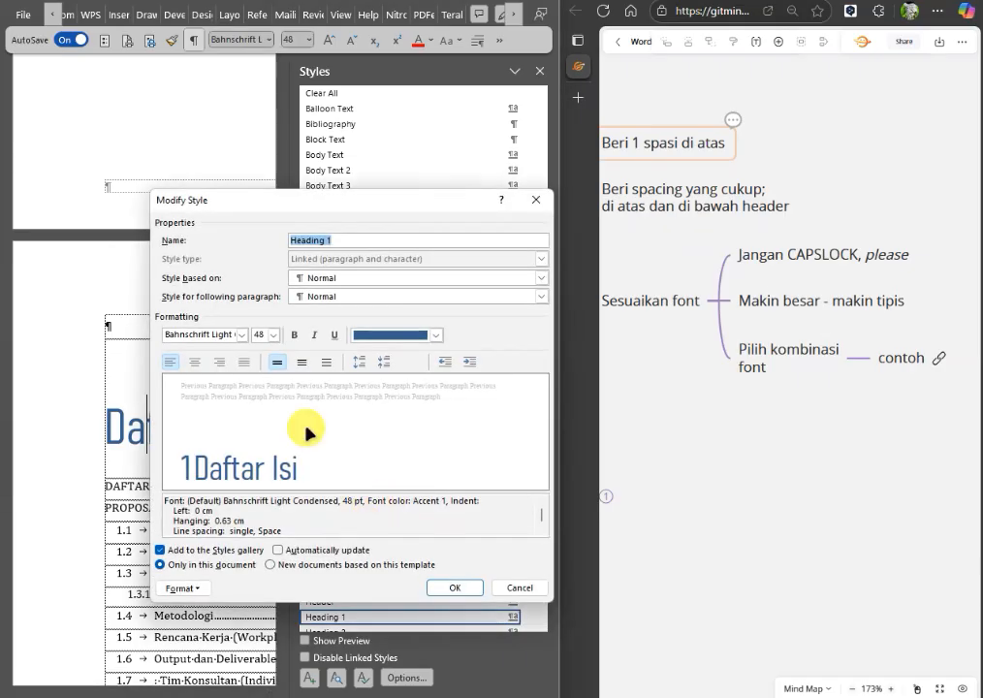
pyautogui.click(242, 335)
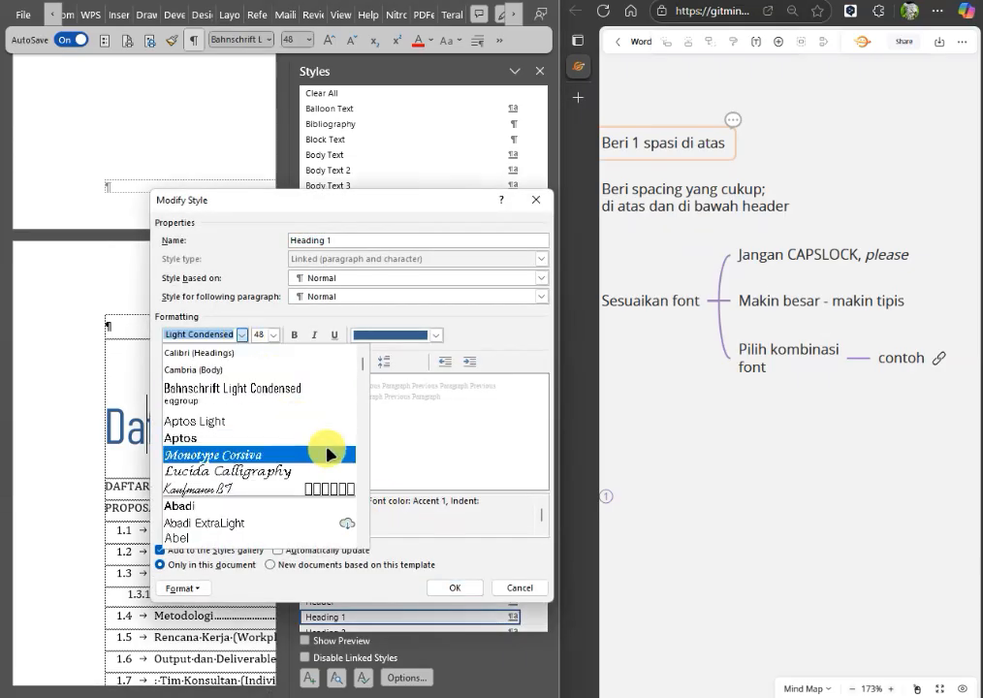
pyautogui.scroll(-6, 362, 490)
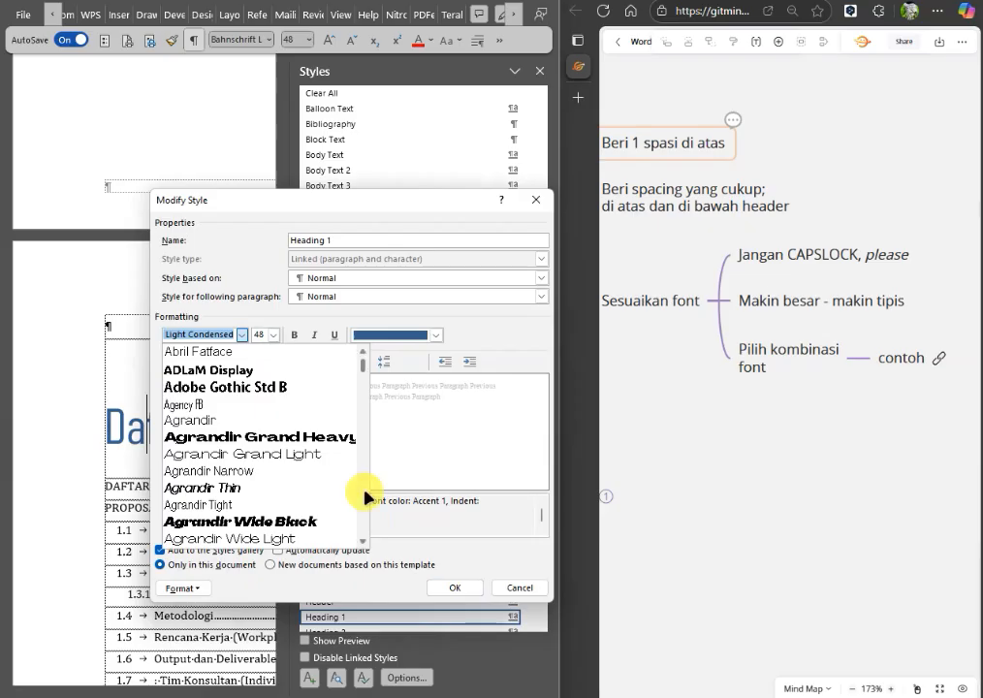
pyautogui.scroll(-8, 359, 465)
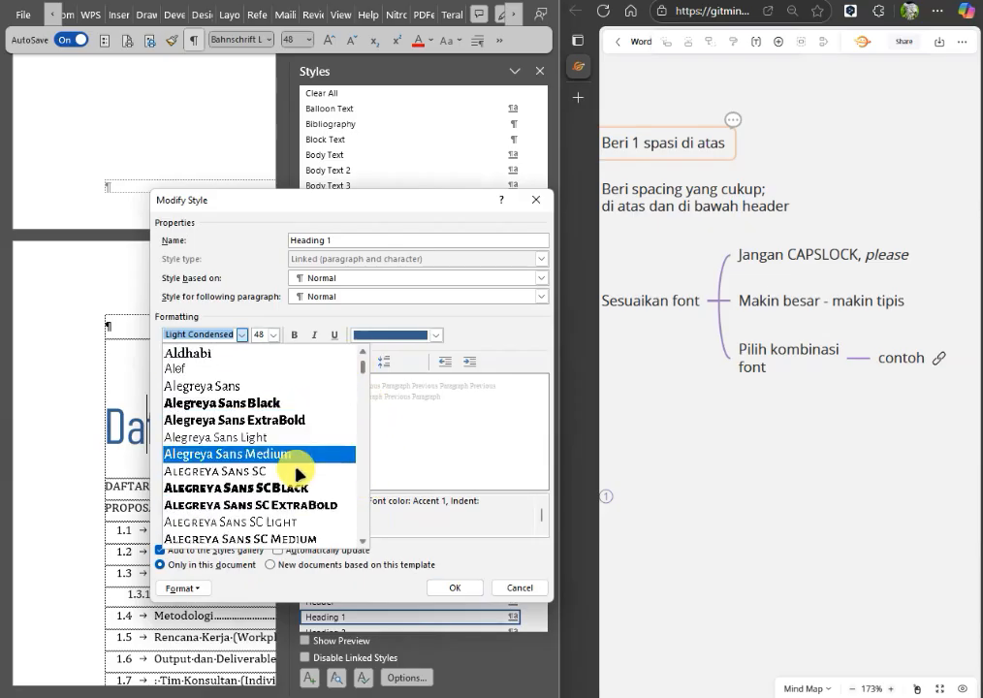
pyautogui.scroll(-10, 364, 520)
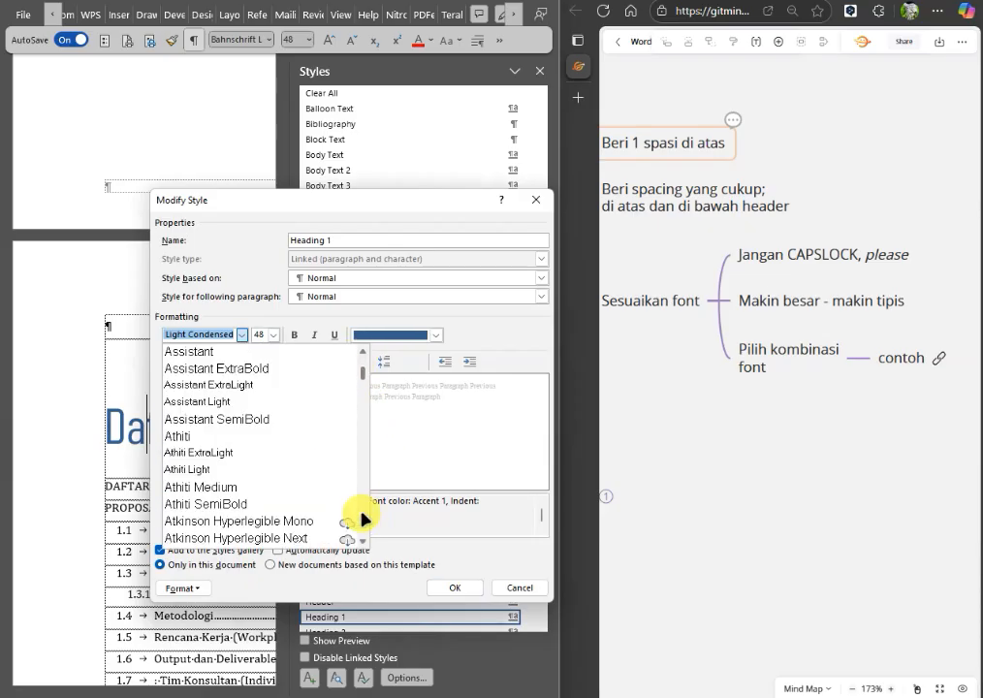
pyautogui.scroll(-8, 365, 519)
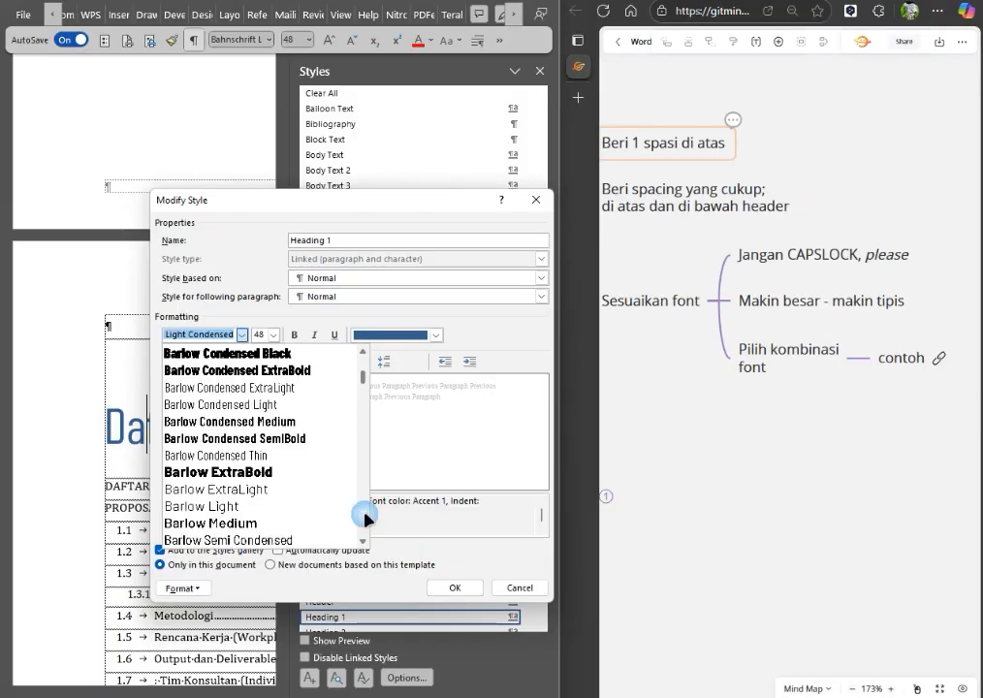
pyautogui.scroll(-10, 369, 520)
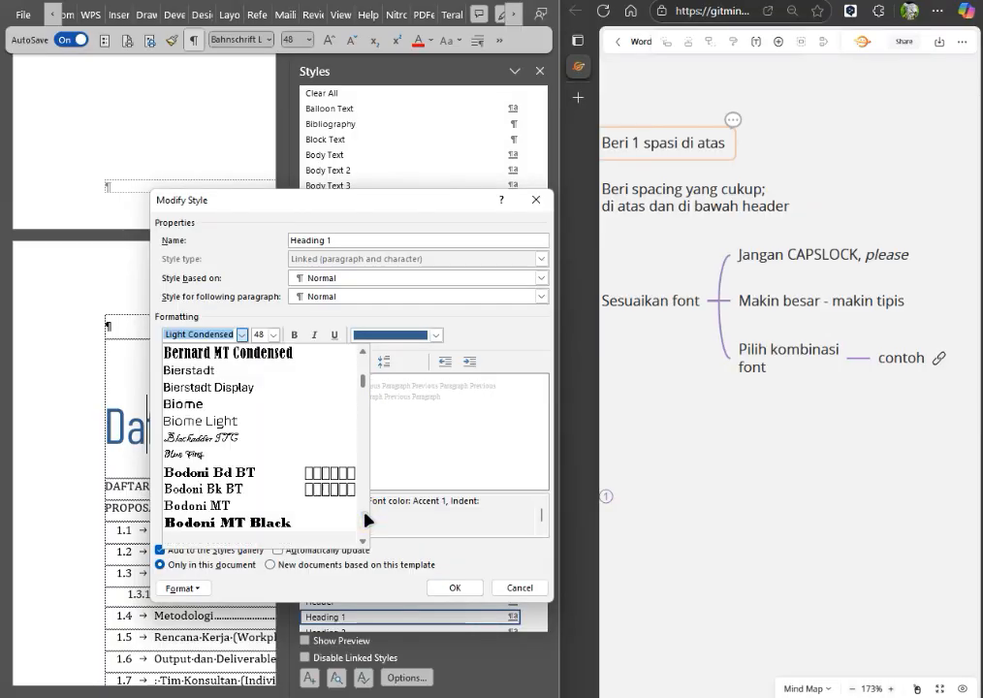
pyautogui.scroll(-4, 368, 519)
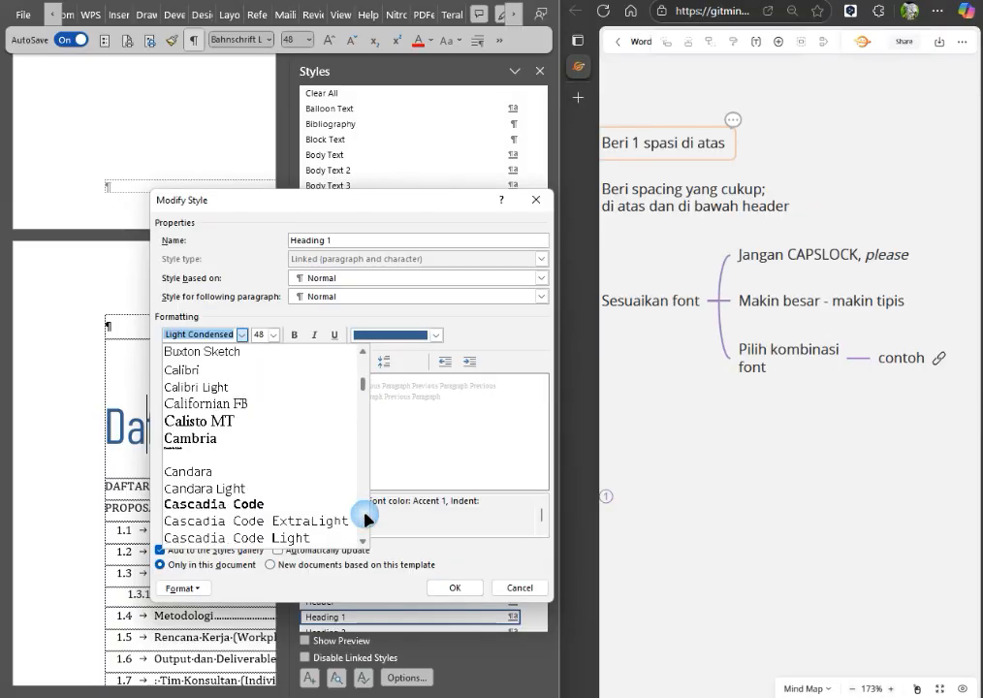
pyautogui.scroll(-4, 368, 520)
pyautogui.scroll(-3, 367, 520)
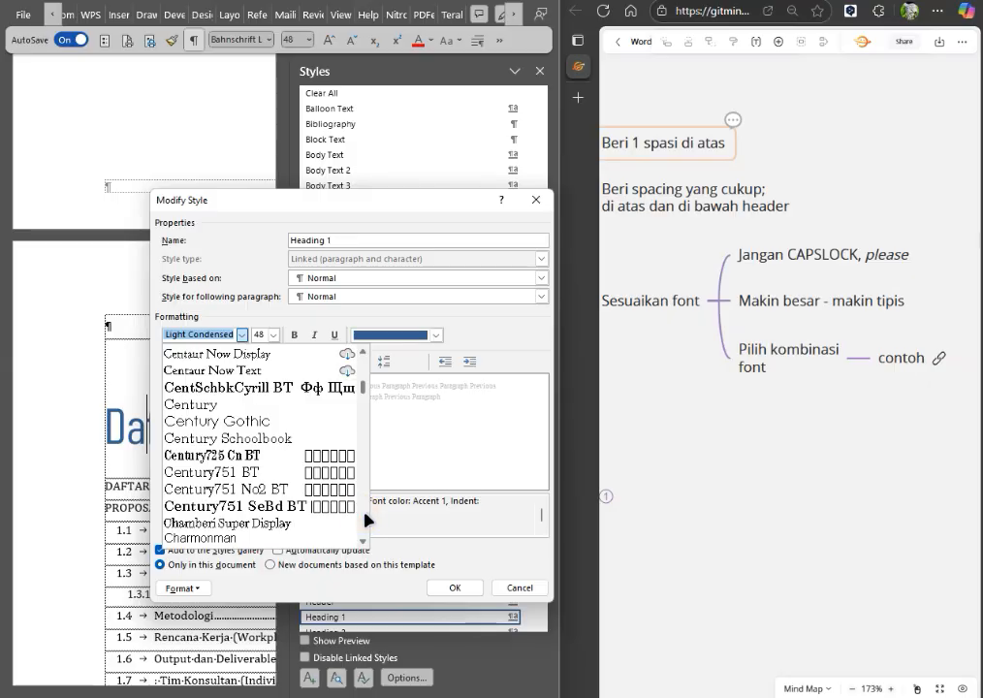
pyautogui.scroll(-6, 368, 520)
pyautogui.scroll(-12, 368, 519)
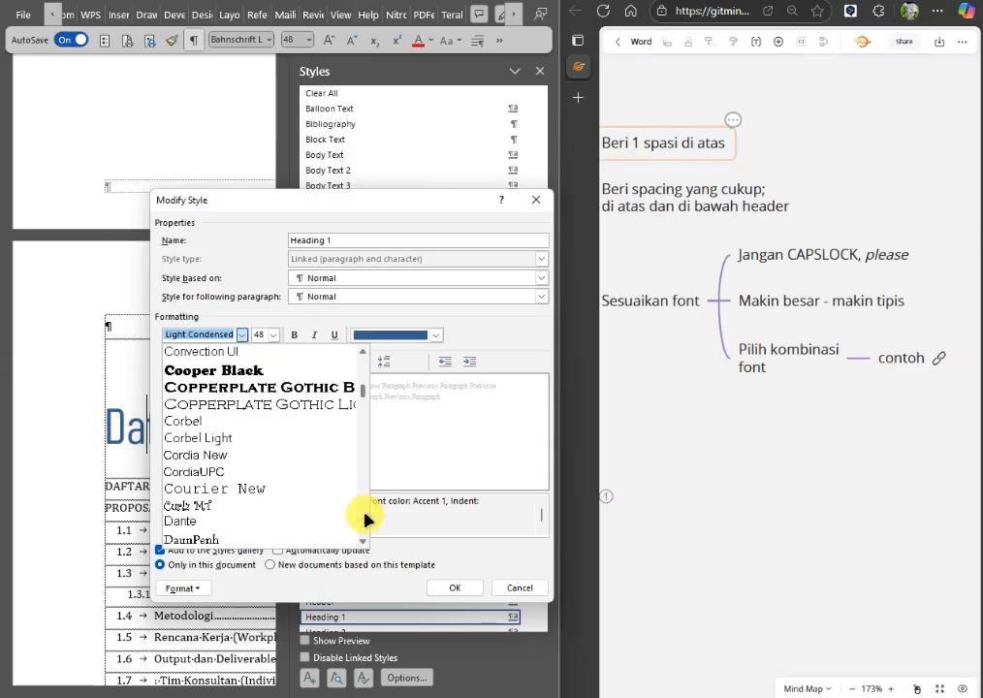
pyautogui.scroll(-4, 368, 520)
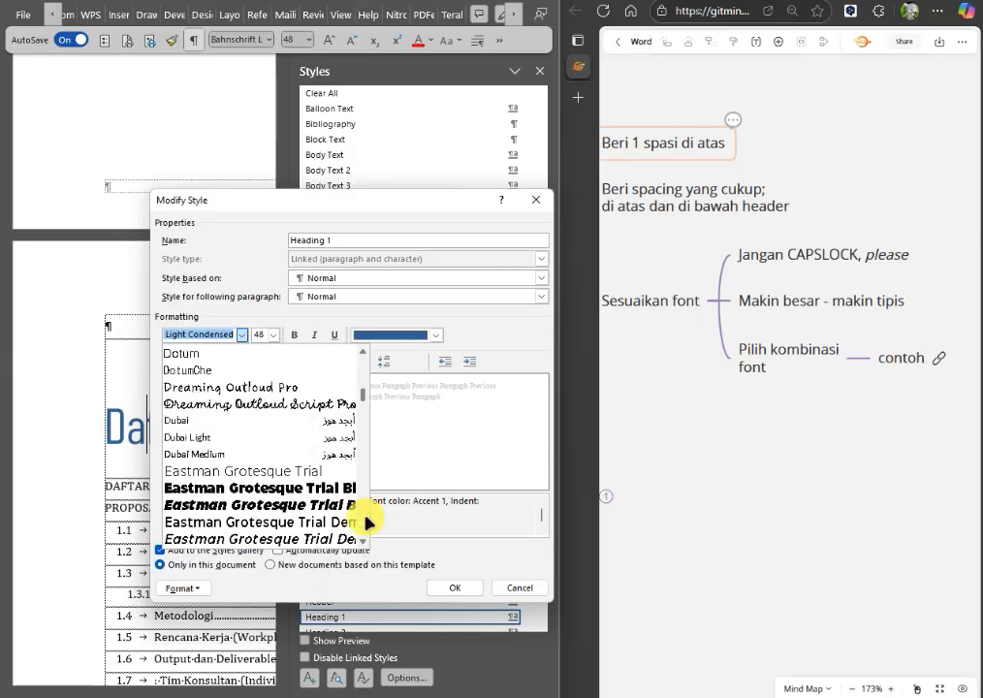
pyautogui.scroll(4, 367, 369)
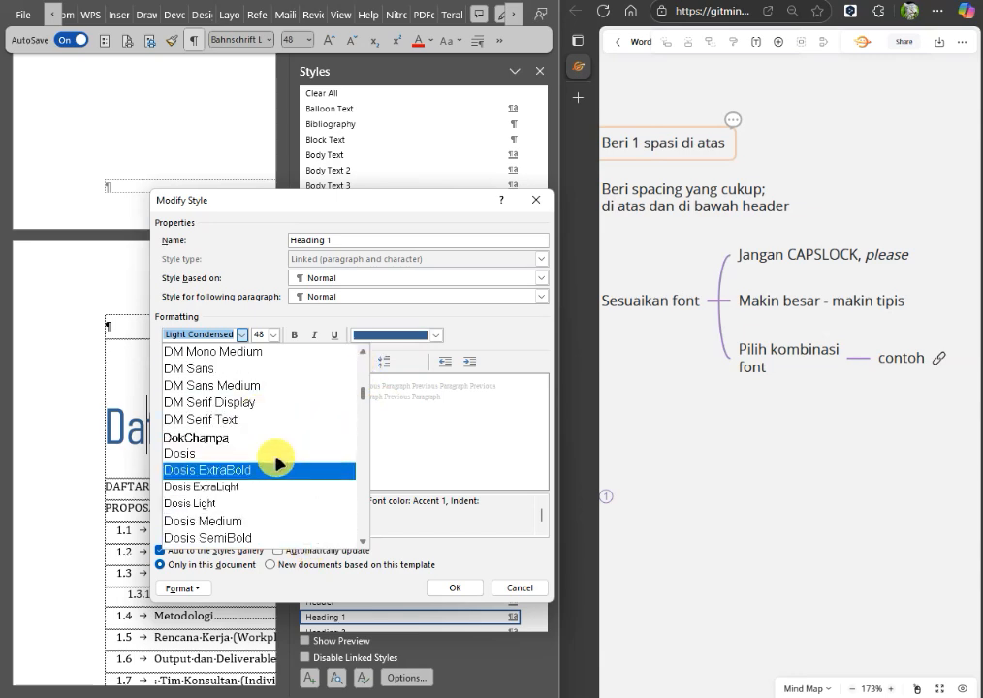
pyautogui.click(251, 487)
pyautogui.click(456, 587)
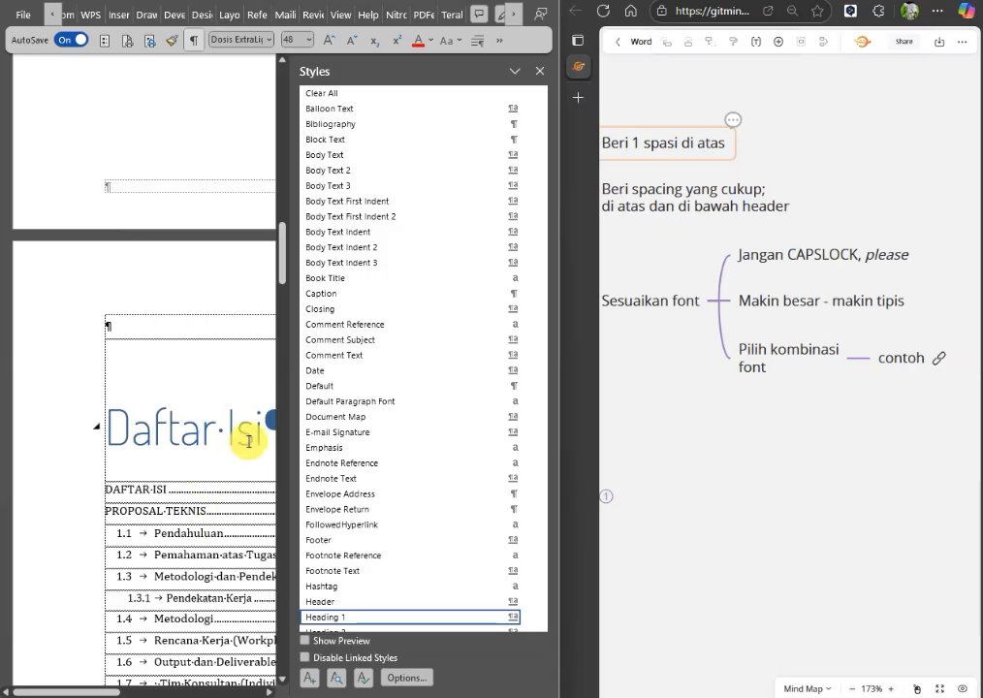
# Close the Styles pane and review the restyled Daftar Isi heading together with the table of contents below it.
pyautogui.click(540, 72)
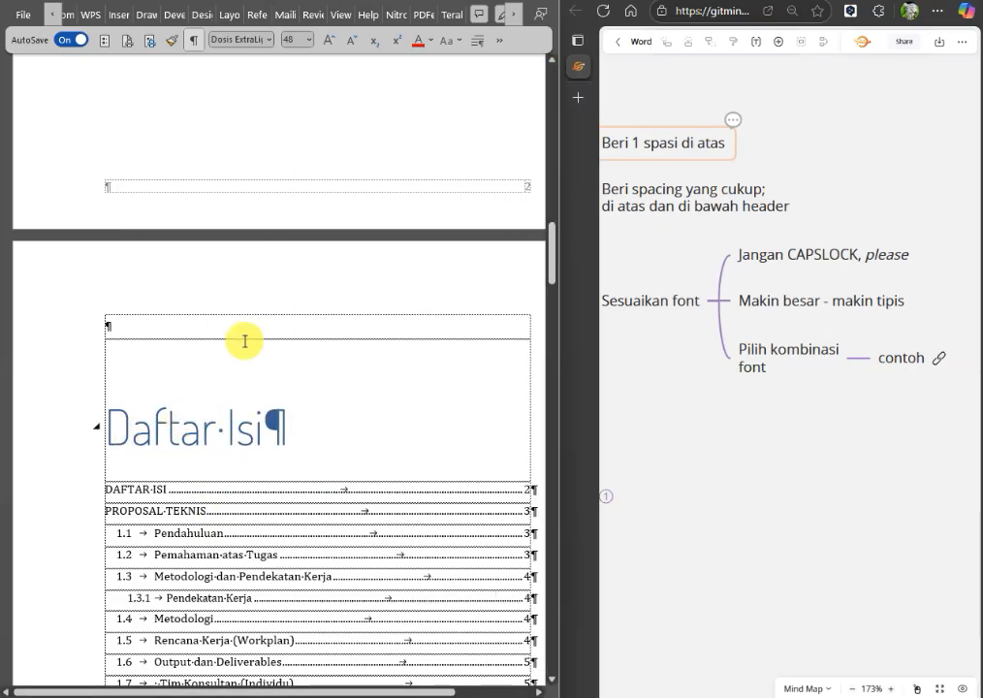
pyautogui.click(222, 436)
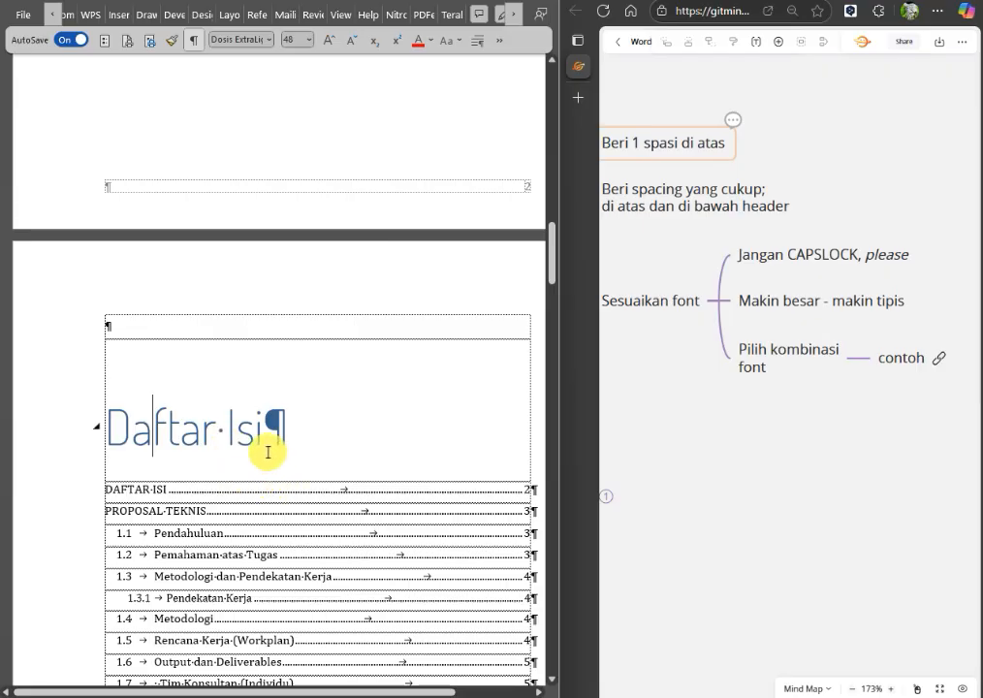
pyautogui.scroll(-5, 267, 452)
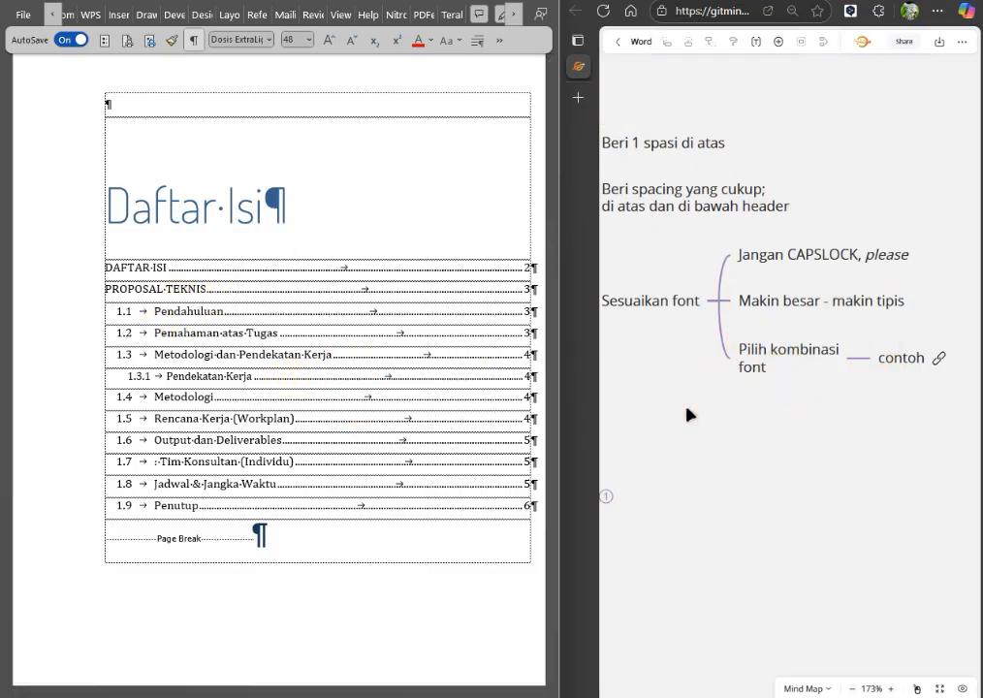
# Open the example link attached to the font combination tip in the mind map and dismiss the reminder notification.
pyautogui.moveTo(696, 407); pyautogui.dragTo(793, 417)
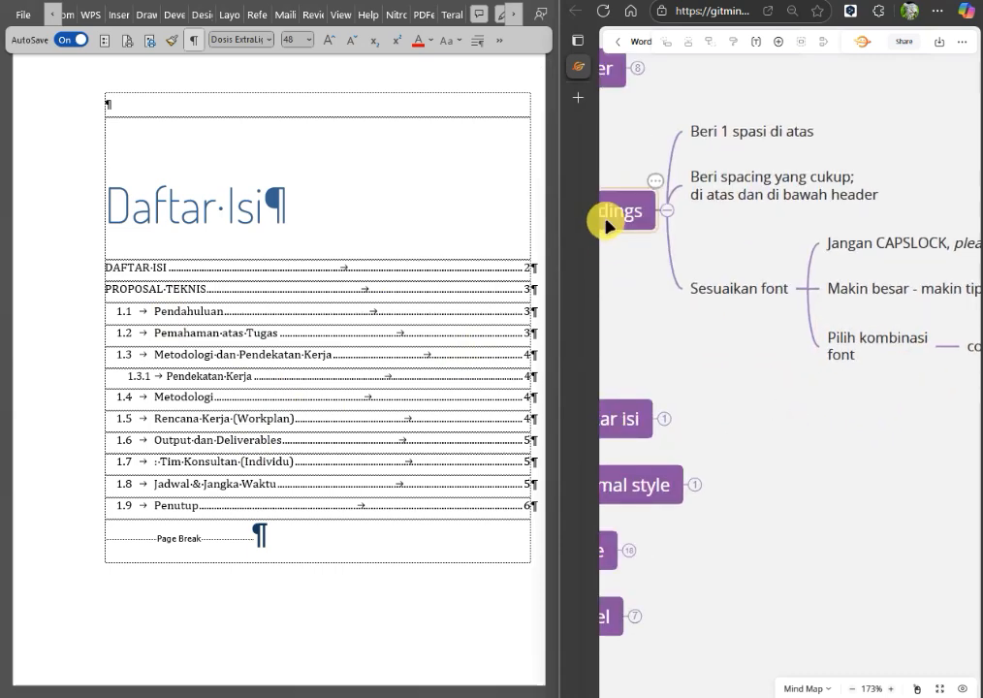
pyautogui.moveTo(910, 445); pyautogui.dragTo(823, 431)
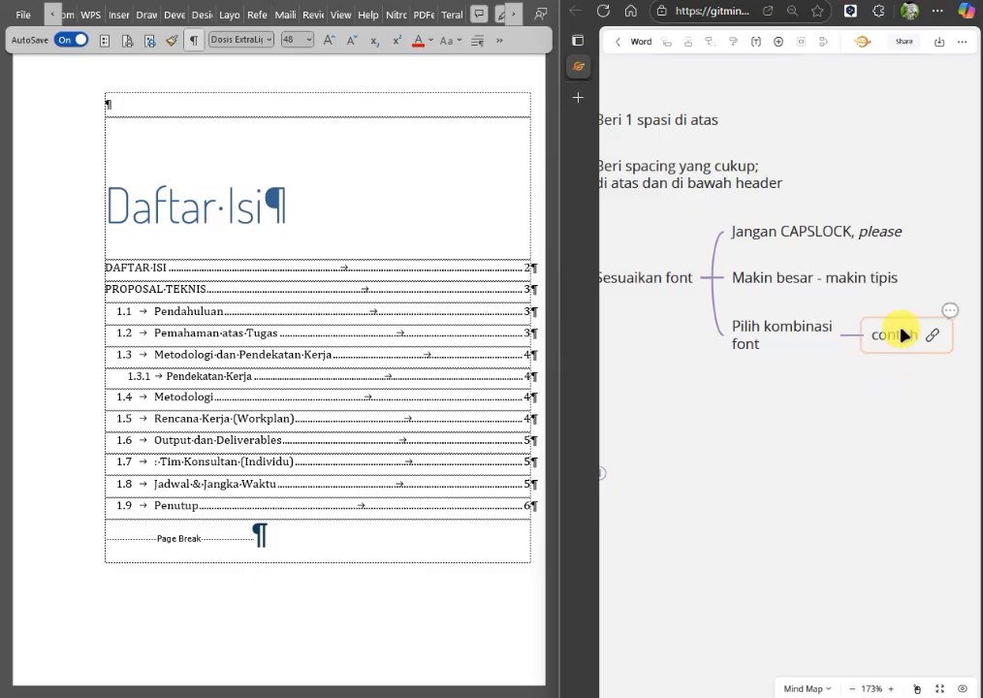
pyautogui.moveTo(939, 346)
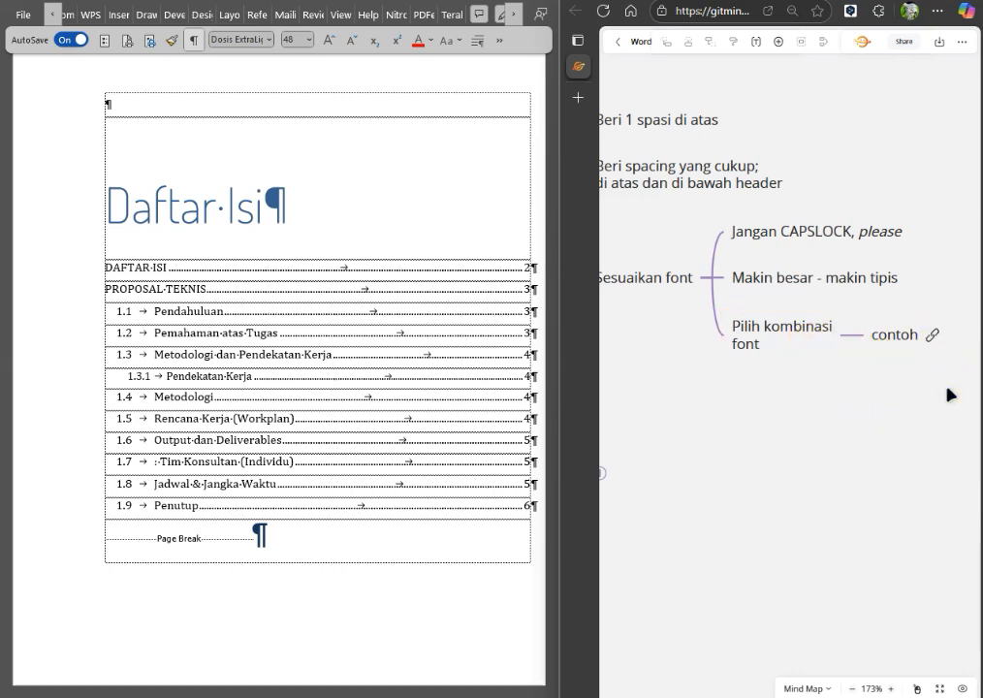
pyautogui.click(933, 343)
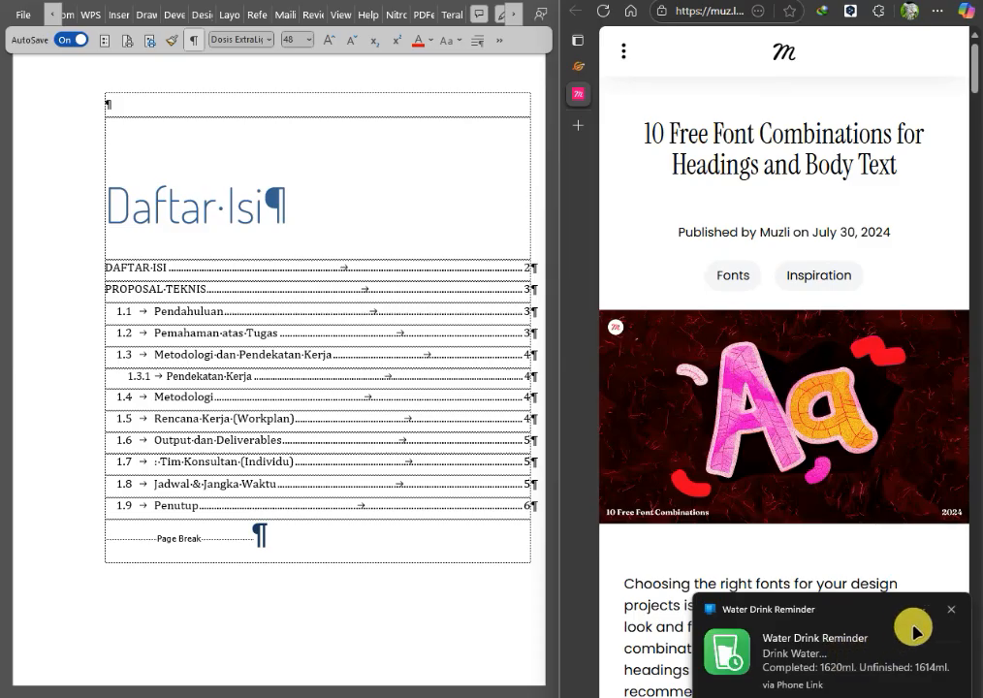
pyautogui.click(951, 611)
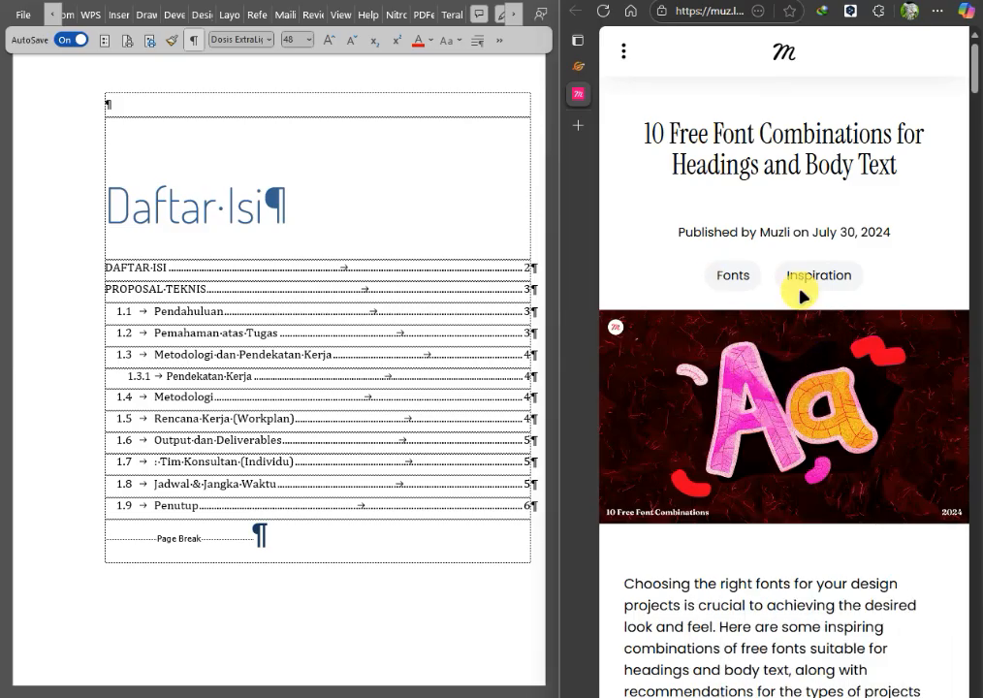
# Read through the article's free font pairings for headings and body text, and close the article.
pyautogui.scroll(-7, 772, 446)
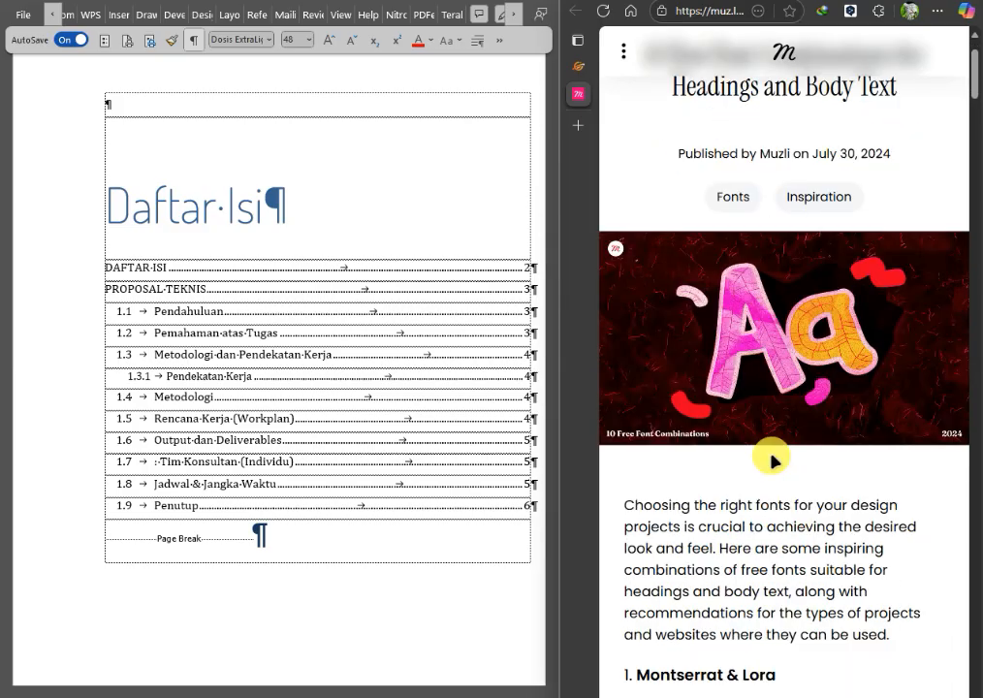
pyautogui.scroll(-3, 771, 446)
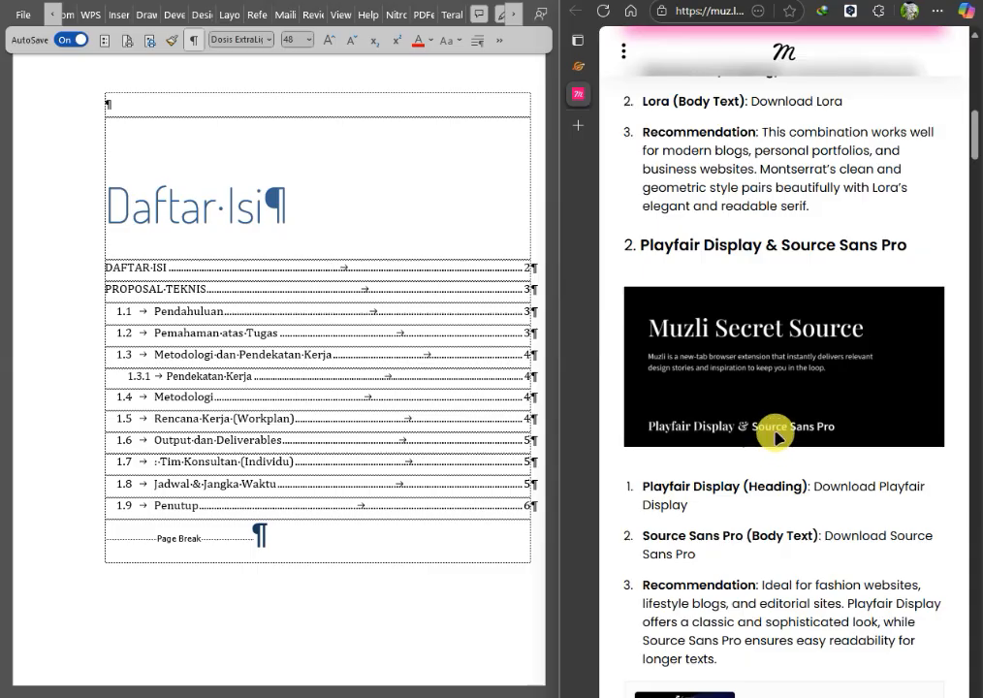
pyautogui.scroll(4, 771, 446)
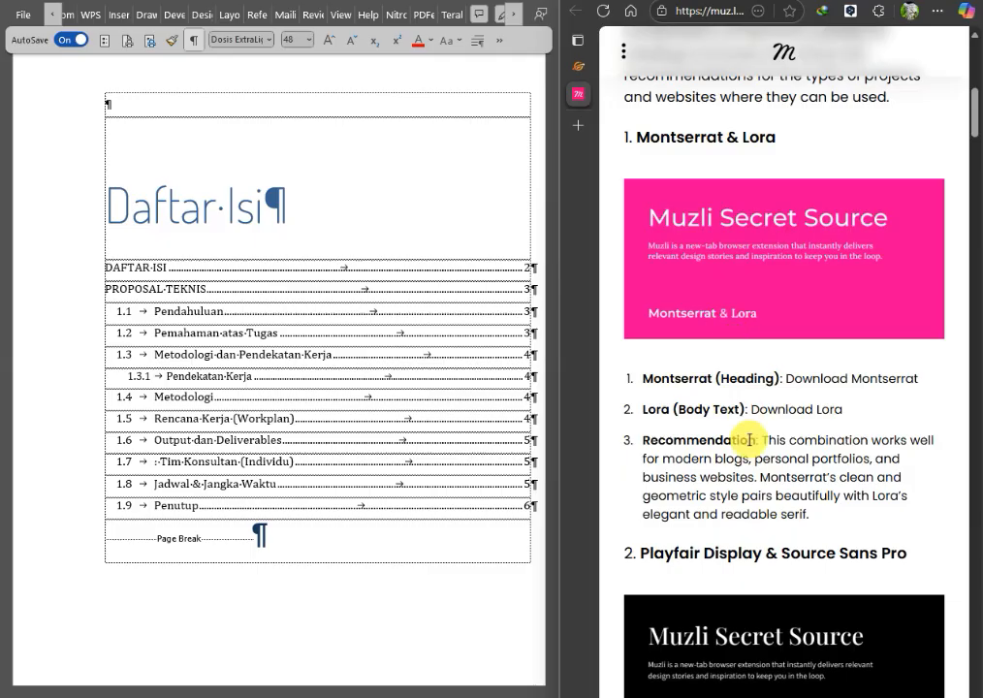
pyautogui.scroll(-4, 749, 436)
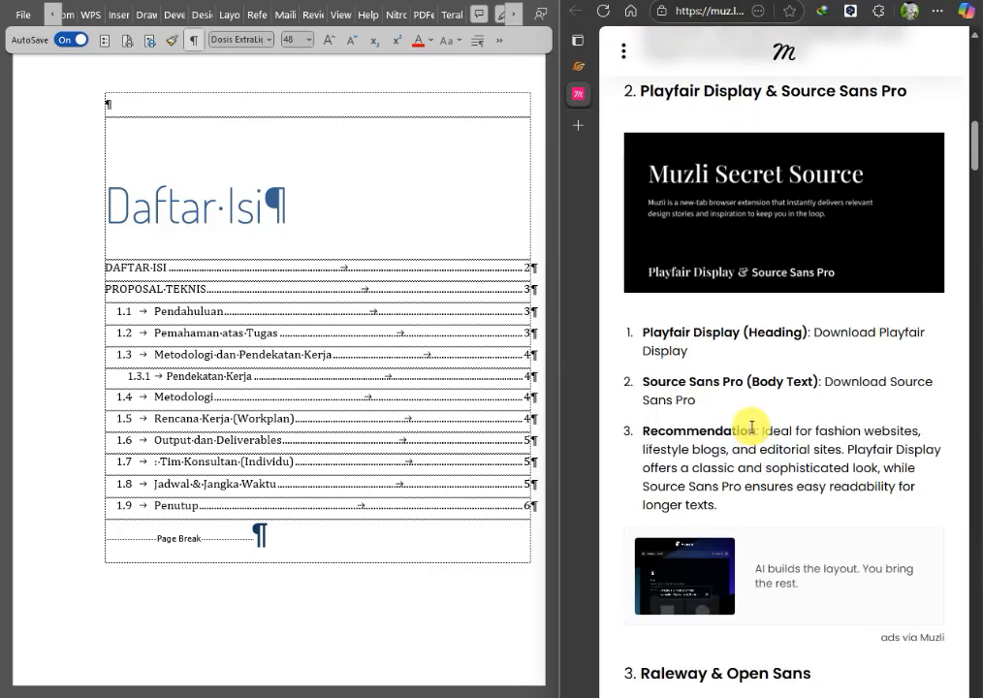
pyautogui.scroll(-1, 819, 461)
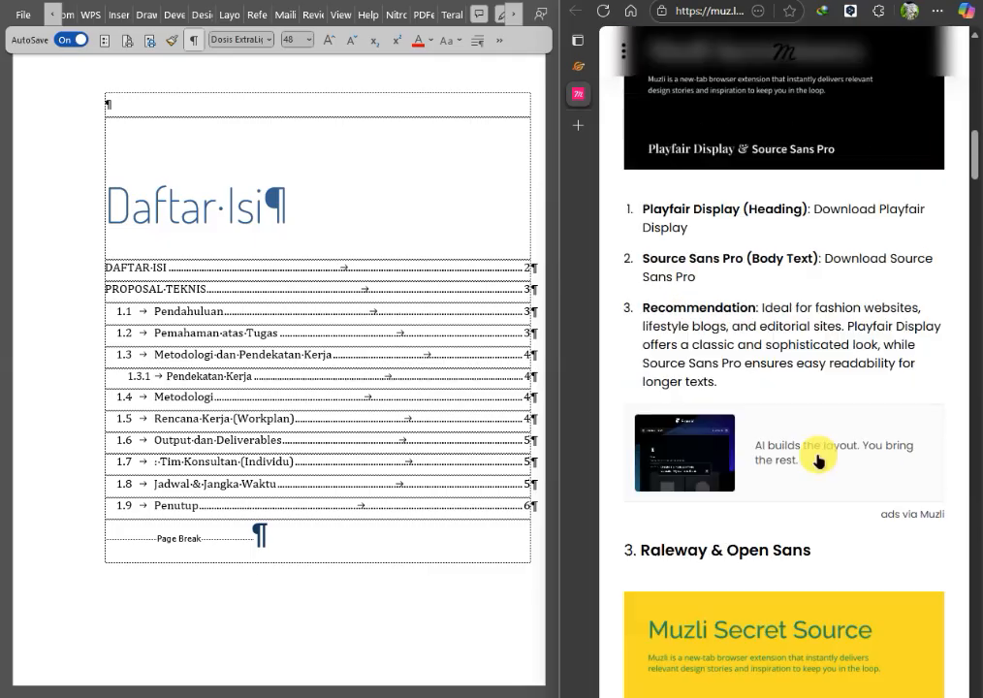
pyautogui.scroll(-2, 746, 471)
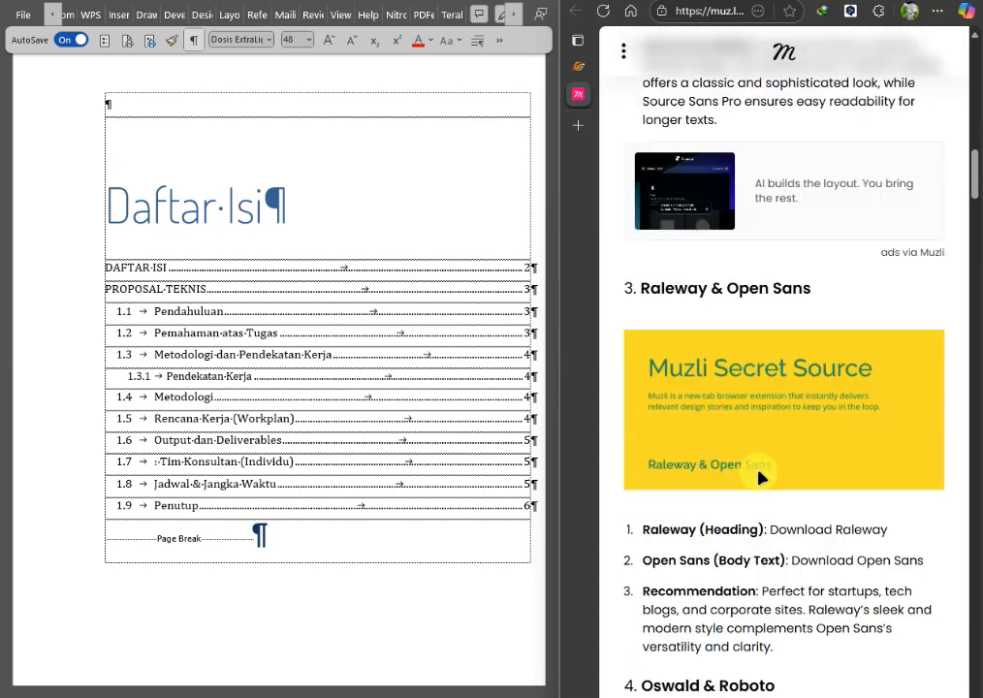
pyautogui.scroll(-1, 759, 484)
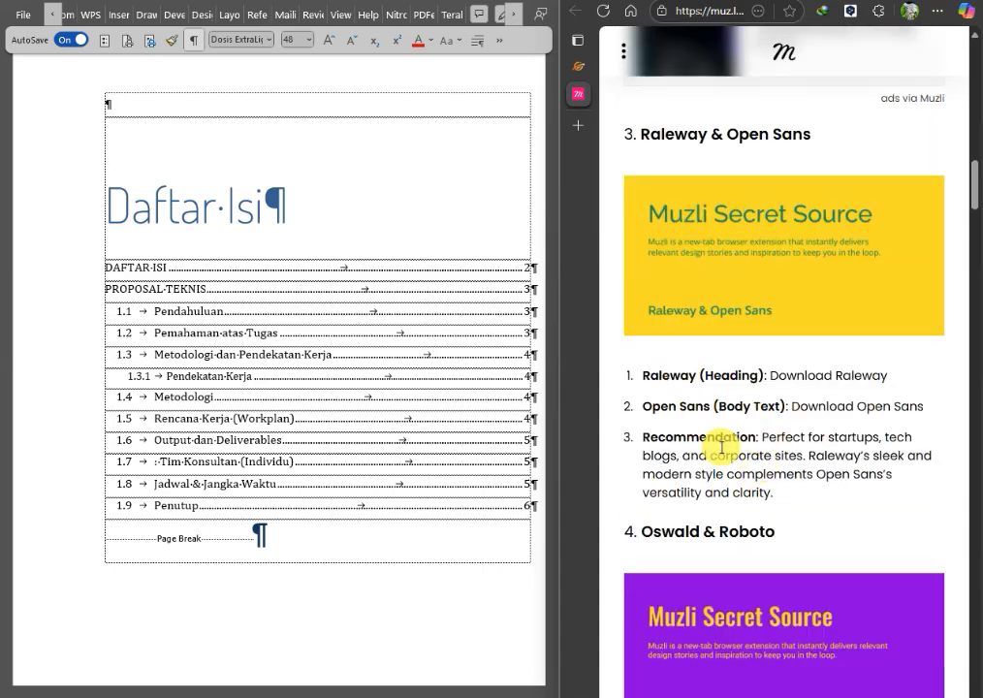
pyautogui.scroll(-3, 738, 434)
pyautogui.scroll(-1, 756, 572)
pyautogui.scroll(-3, 707, 570)
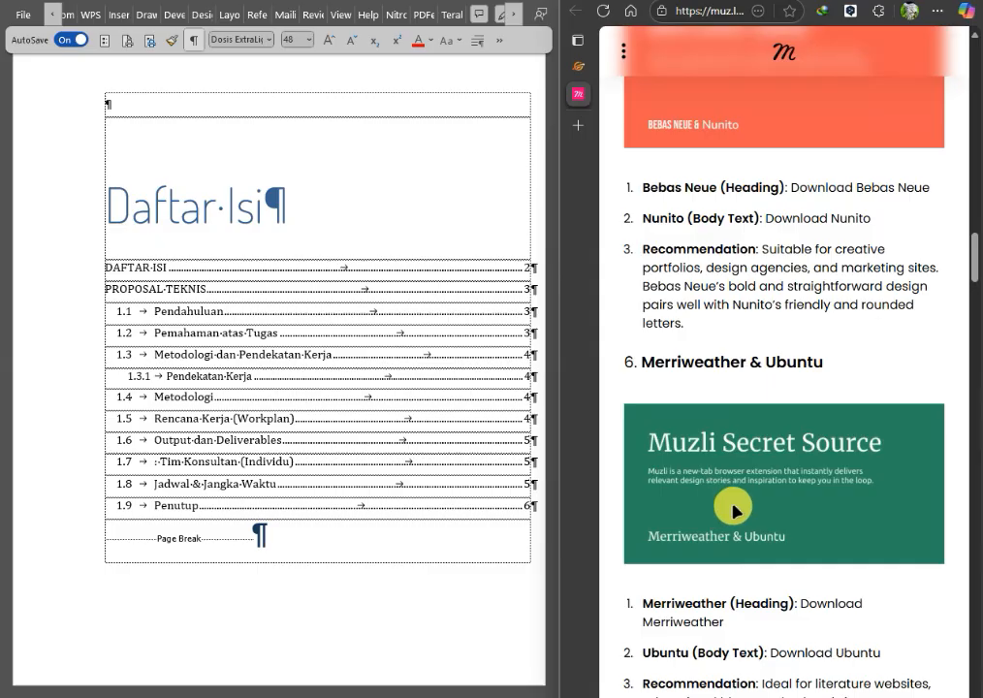
pyautogui.middleClick(576, 97)
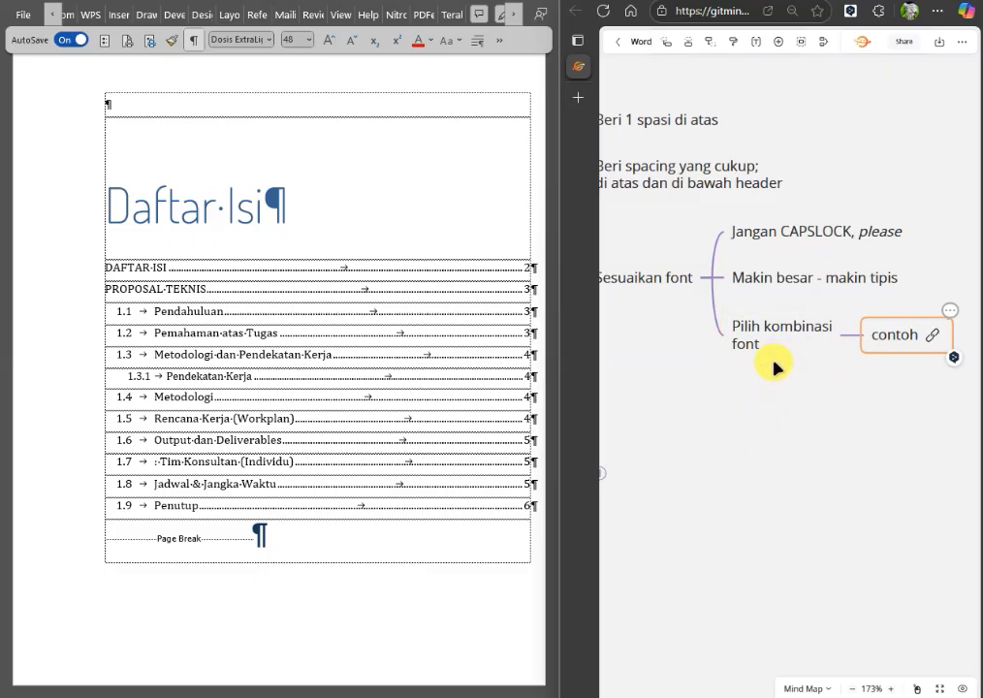
# Expand the Daftar isi branch of the mind map and read its tip on adjusting indentation.
pyautogui.moveTo(705, 504); pyautogui.dragTo(831, 318)
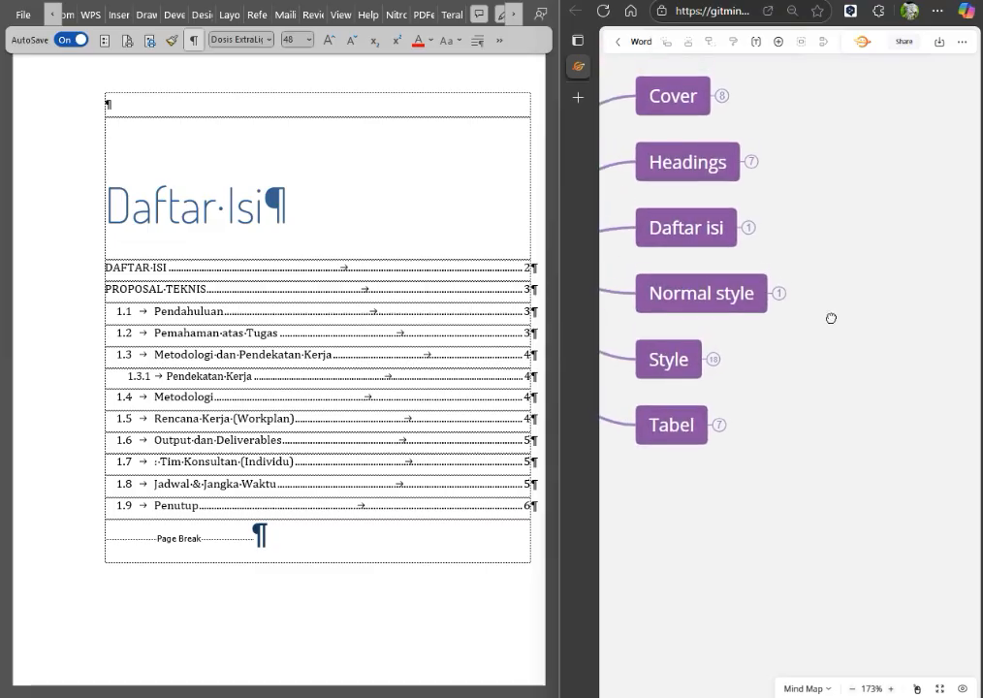
pyautogui.click(748, 230)
pyautogui.moveTo(862, 307); pyautogui.dragTo(801, 390)
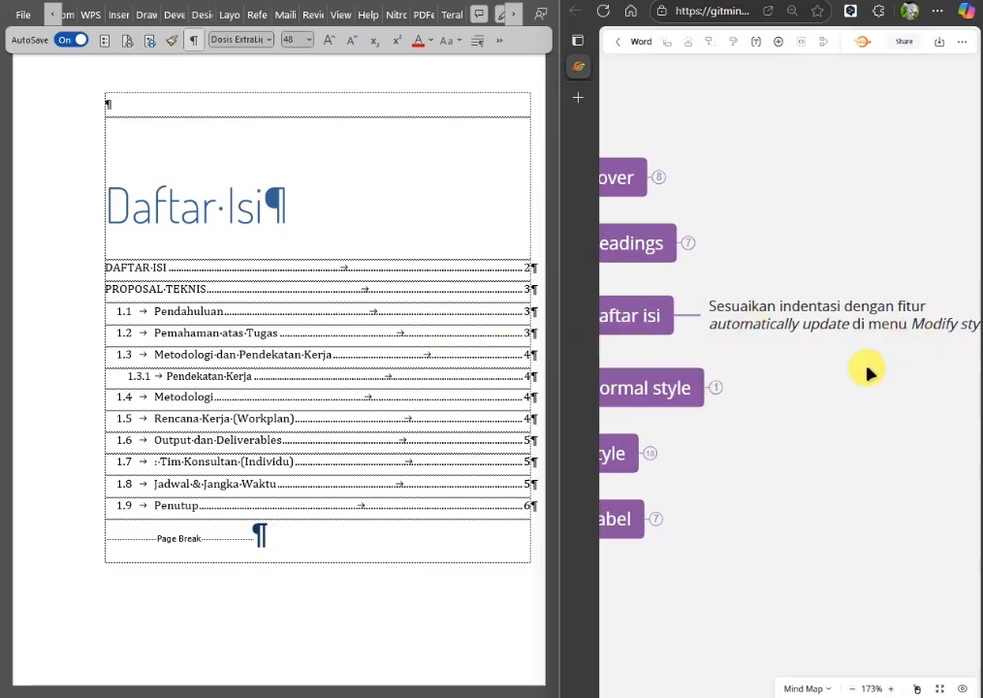
pyautogui.moveTo(833, 377); pyautogui.dragTo(898, 389)
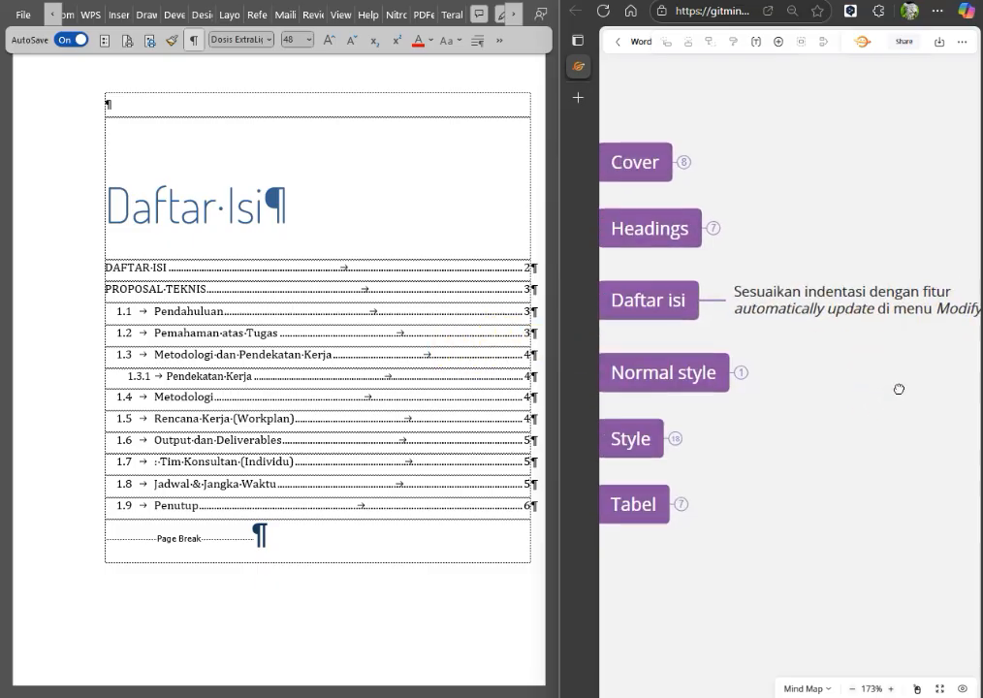
# Examine the indentation levels and alignment of the table of contents entries beneath the Daftar Isi heading.
pyautogui.click(194, 311)
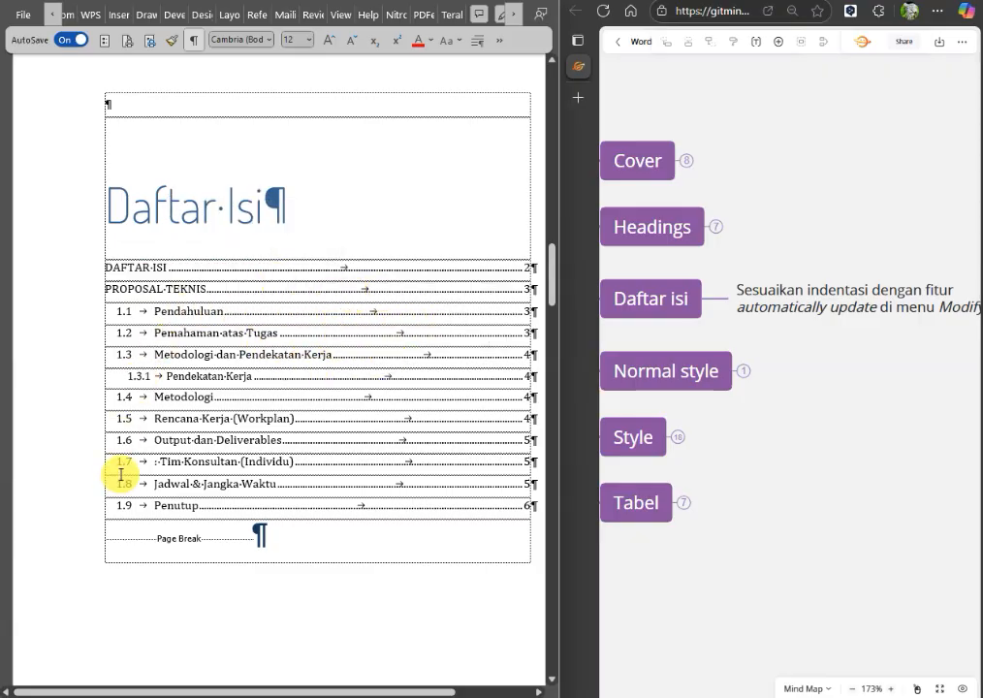
pyautogui.moveTo(226, 692); pyautogui.dragTo(325, 693)
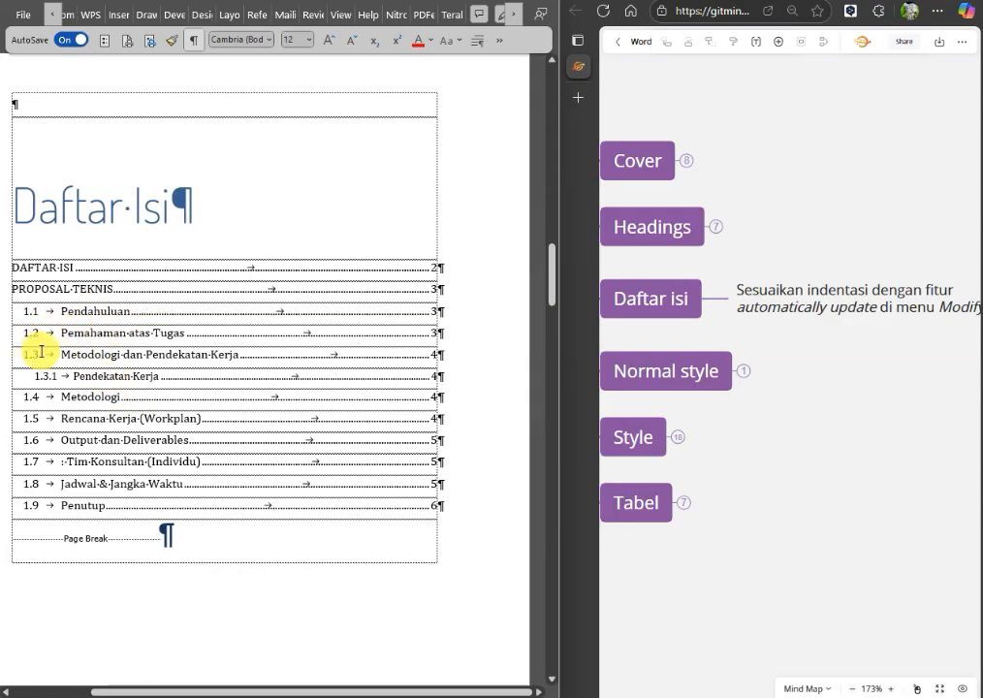
pyautogui.moveTo(214, 692); pyautogui.dragTo(186, 693)
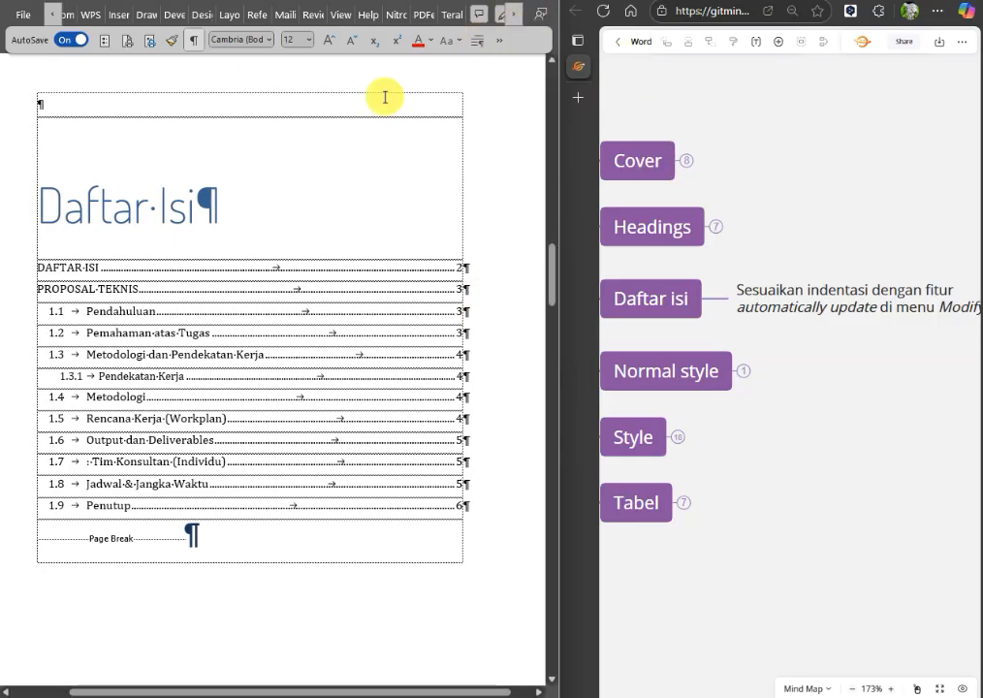
pyautogui.click(15, 311)
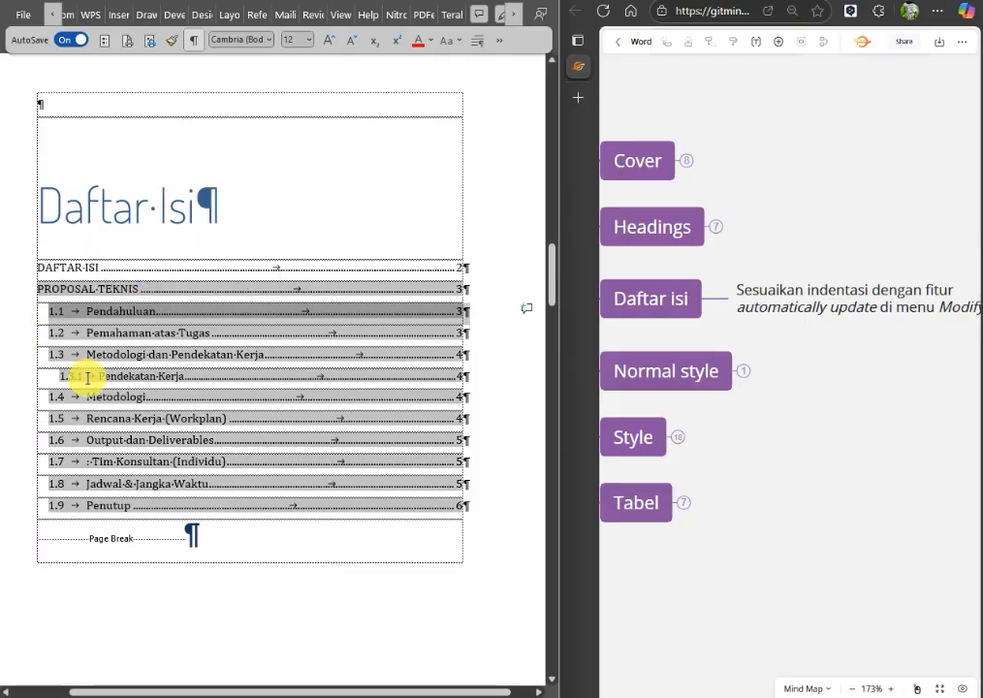
pyautogui.click(82, 269)
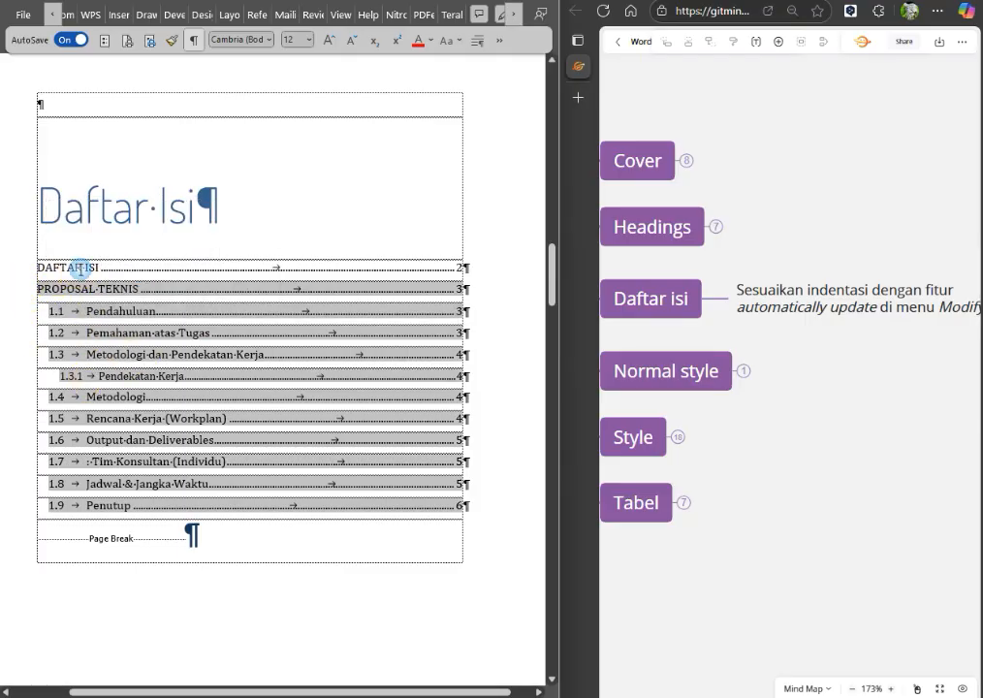
pyautogui.click(14, 289)
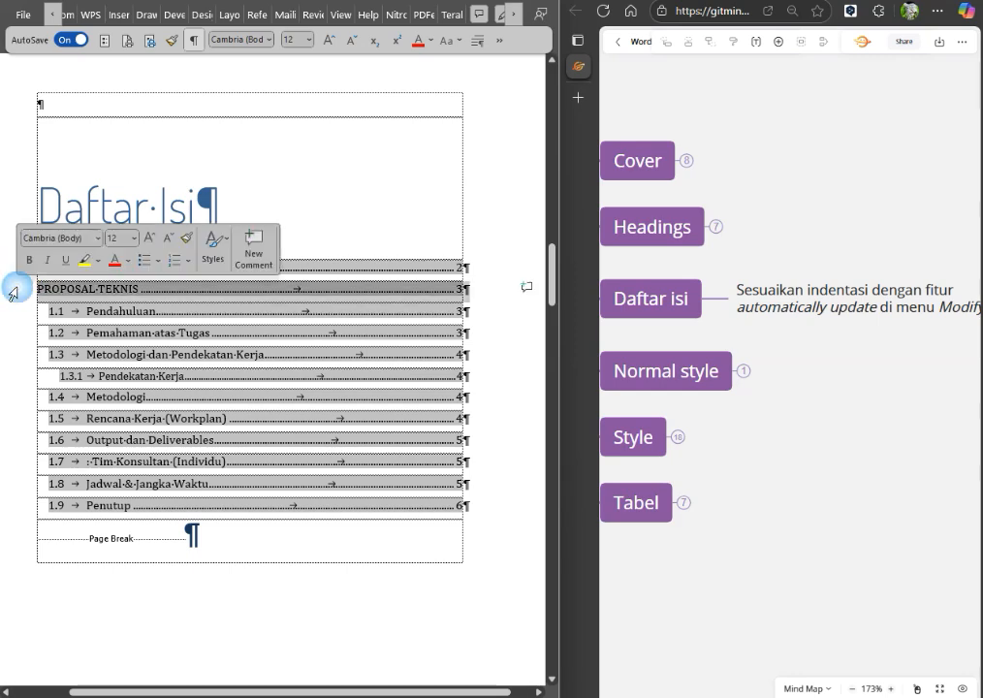
pyautogui.click(17, 319)
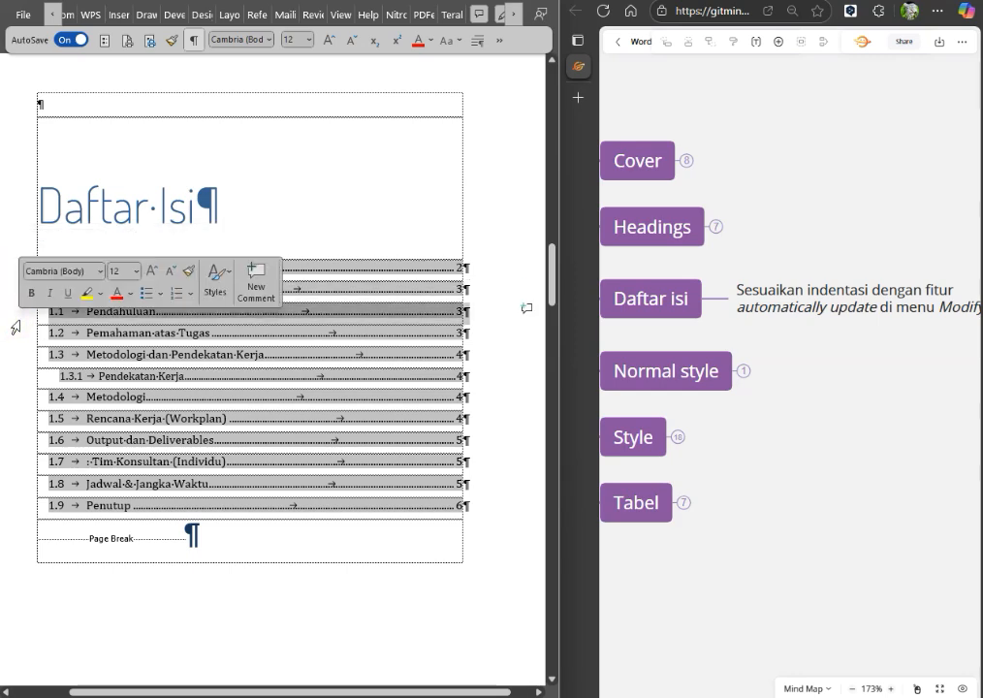
pyautogui.click(16, 342)
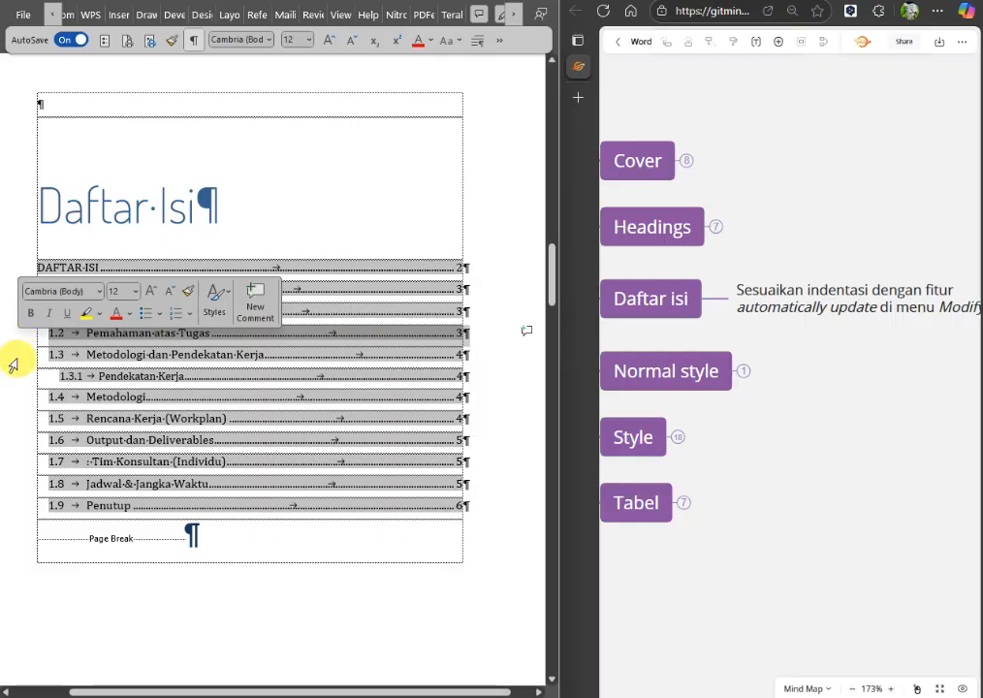
pyautogui.click(142, 351)
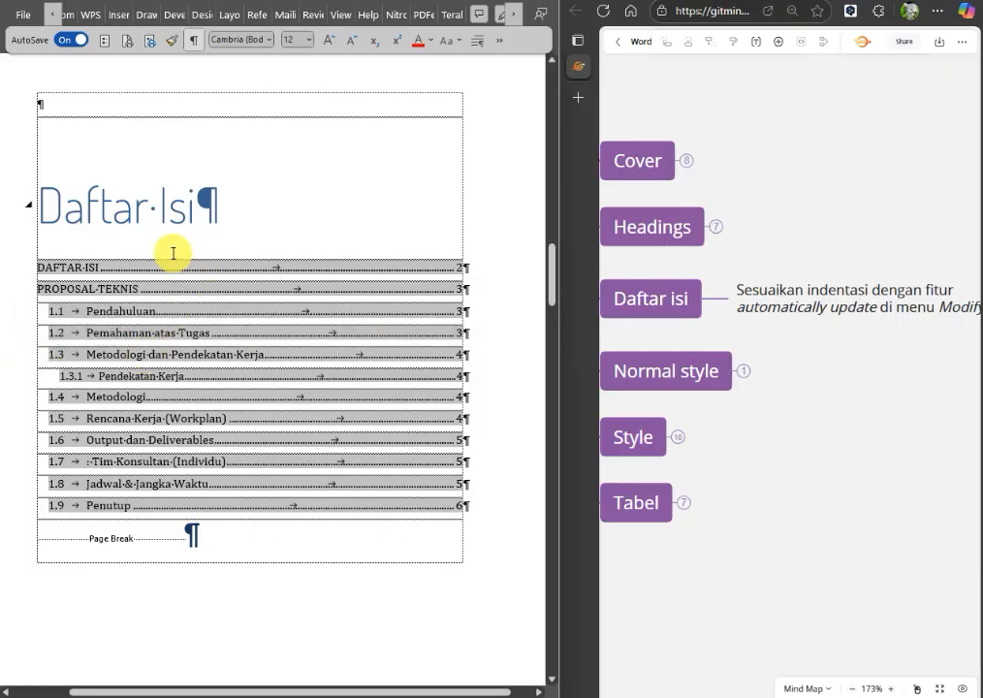
pyautogui.click(151, 206)
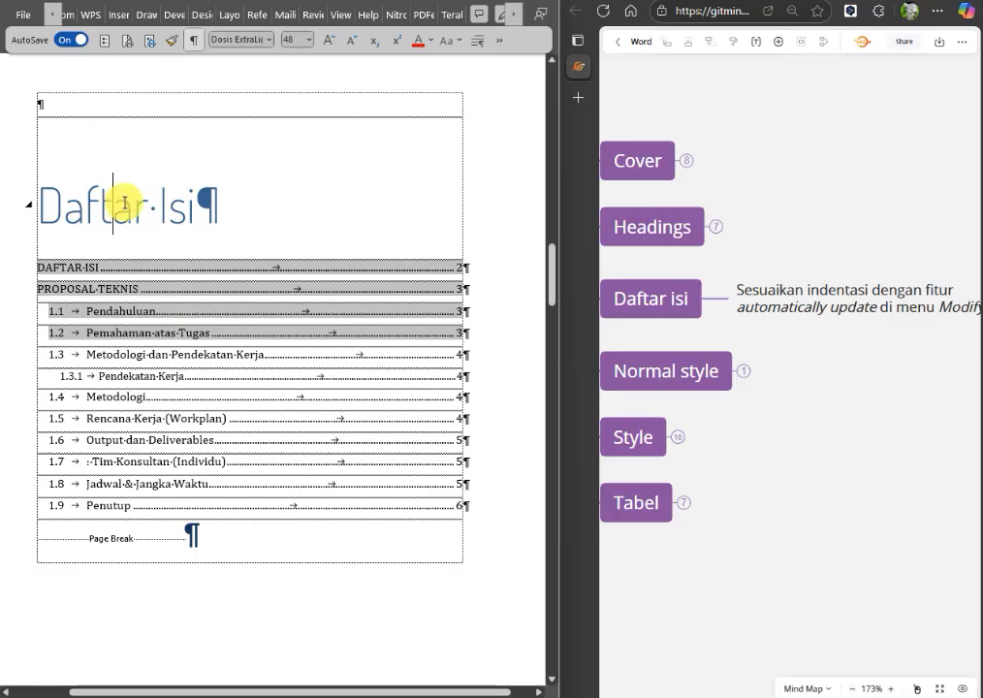
pyautogui.click(127, 286)
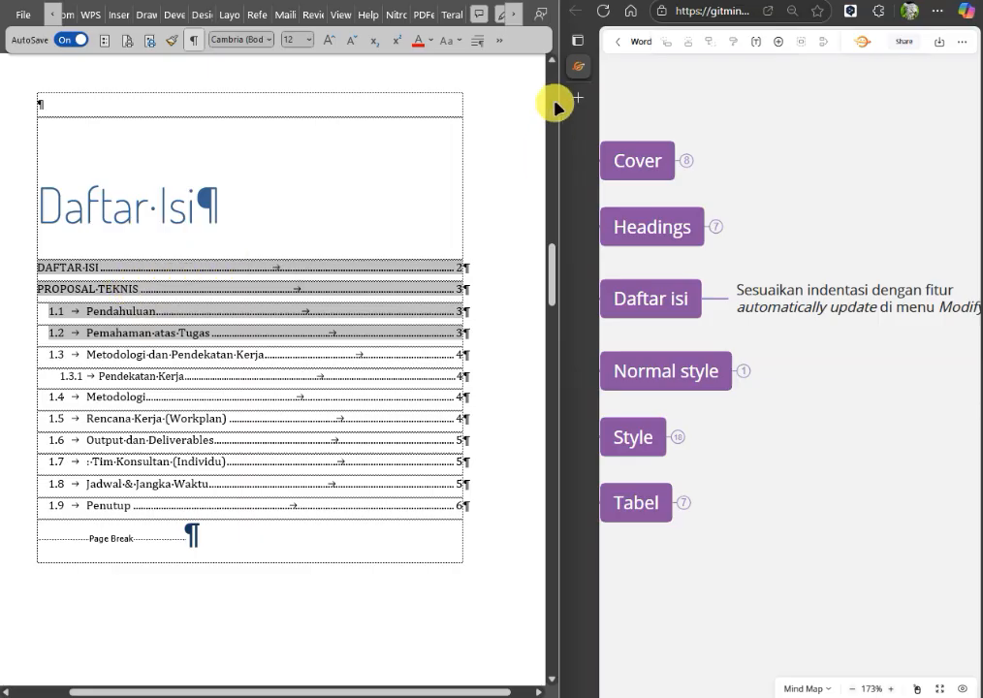
# Open the Styles pane, narrow it, and compare the styles of the Daftar Isi heading and the PROPOSAL TEKNIS entry.
pyautogui.click(501, 43)
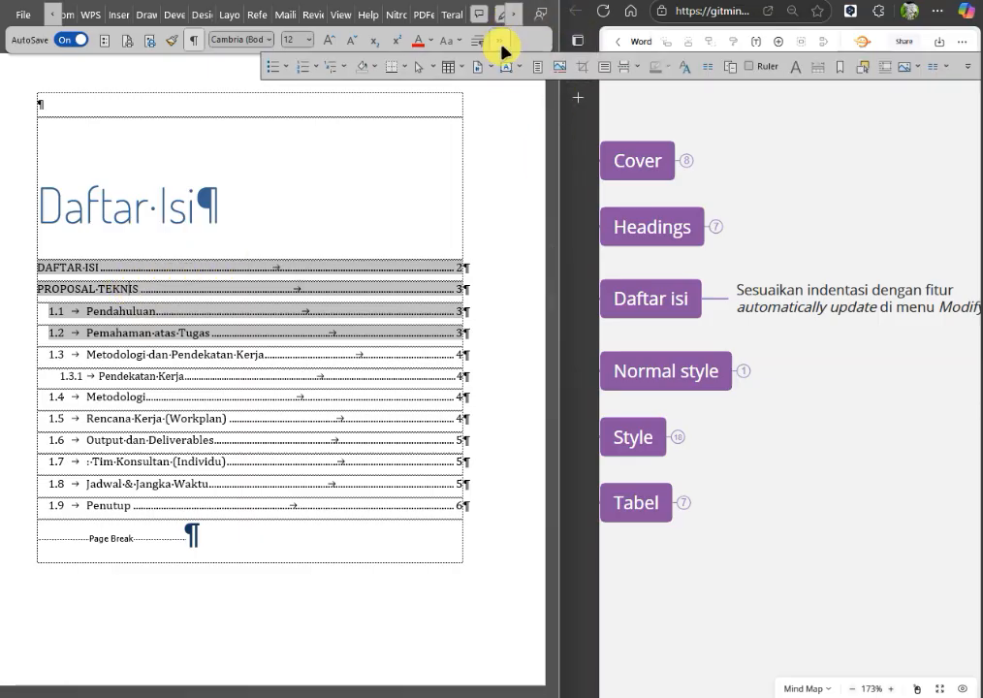
pyautogui.click(692, 76)
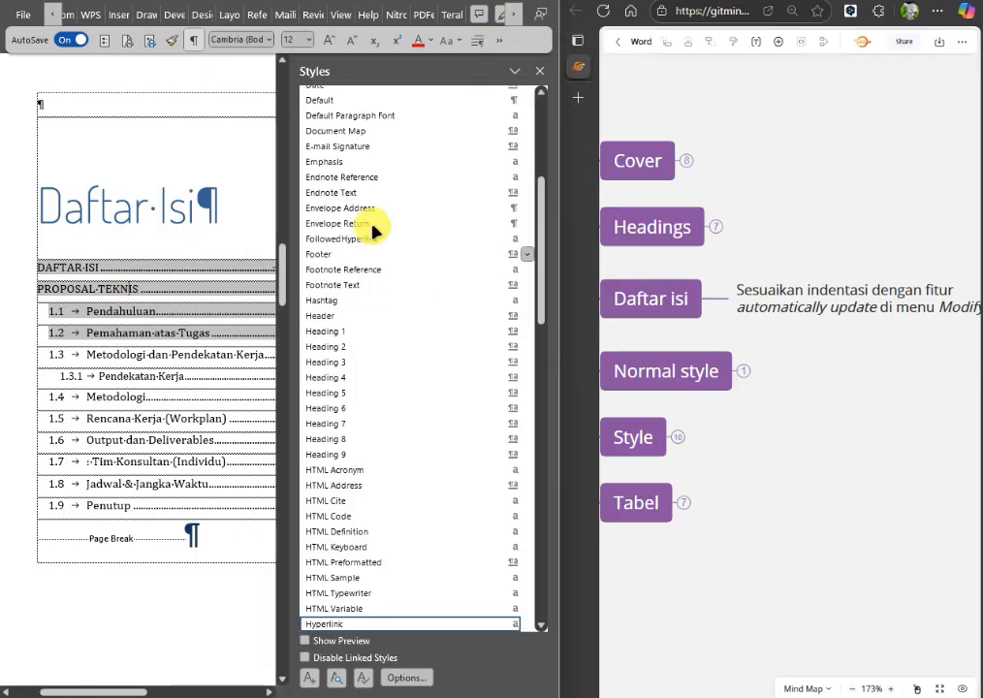
pyautogui.moveTo(338, 136); pyautogui.dragTo(328, 141)
pyautogui.click(128, 218)
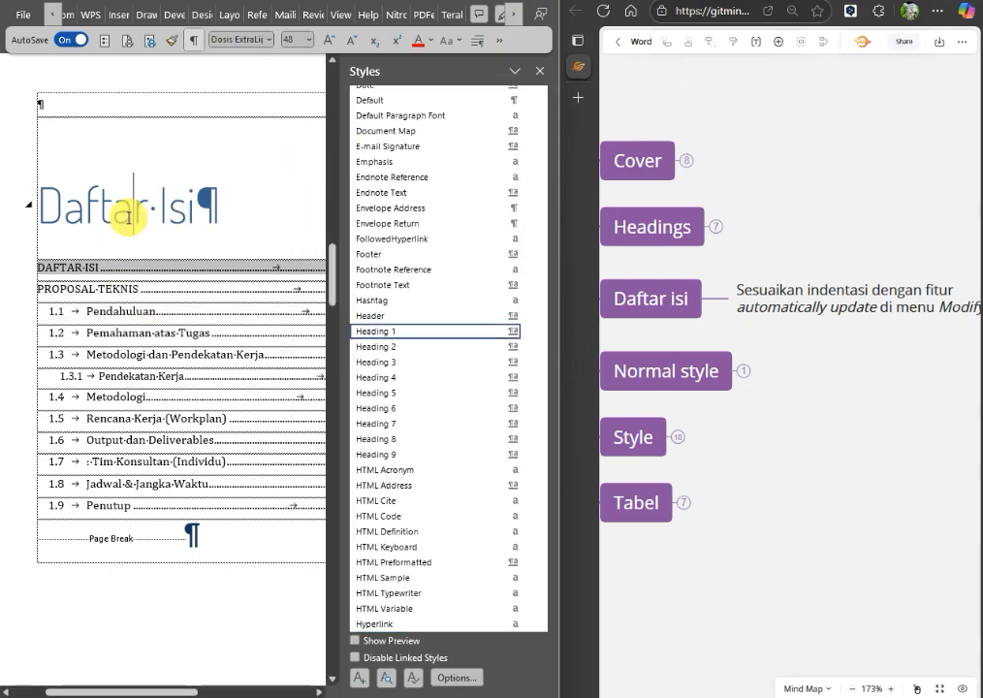
pyautogui.click(128, 289)
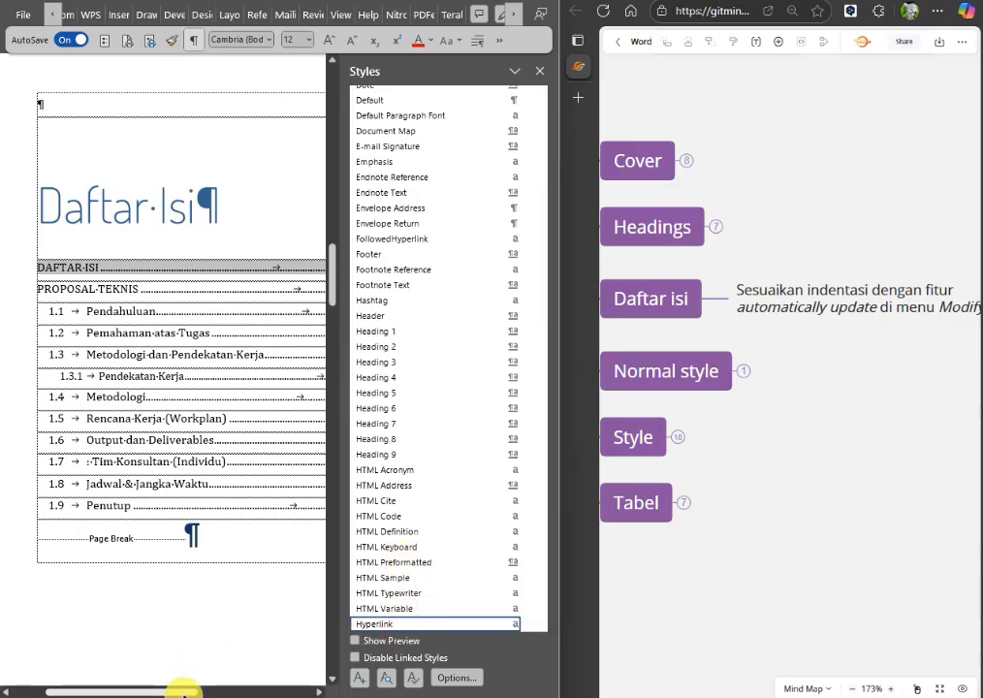
# Examine the full width of the table of contents and compare the styles of its DAFTAR ISI, PROPOSAL TEKNIS and 1.1 Pendahuluan entries.
pyautogui.moveTo(194, 692); pyautogui.dragTo(286, 692)
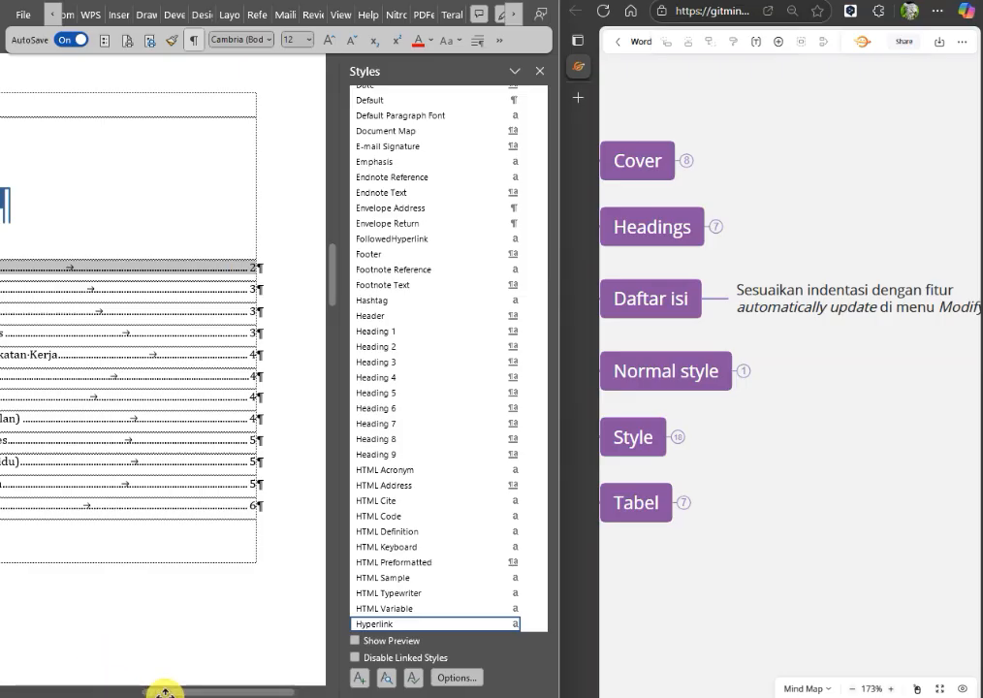
pyautogui.moveTo(166, 691); pyautogui.dragTo(107, 691)
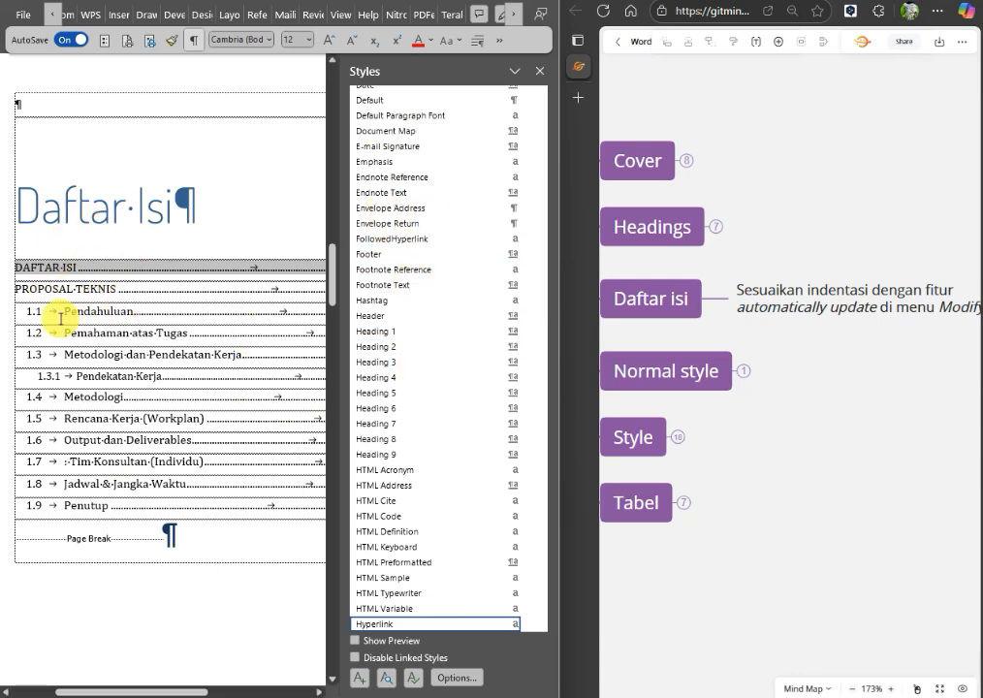
pyautogui.moveTo(89, 695); pyautogui.dragTo(17, 694)
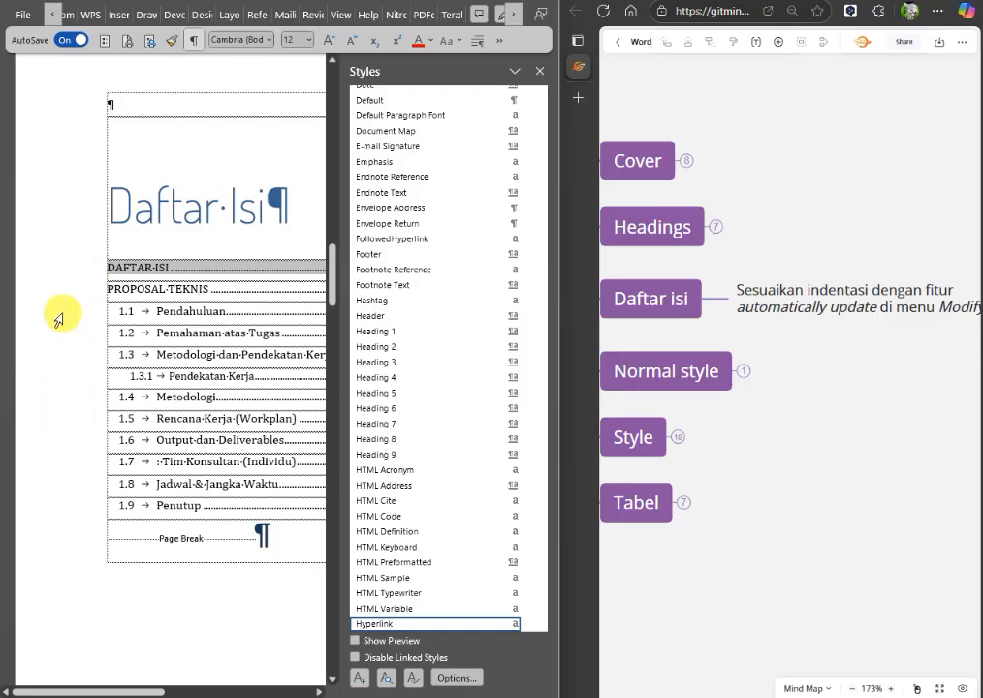
pyautogui.click(60, 311)
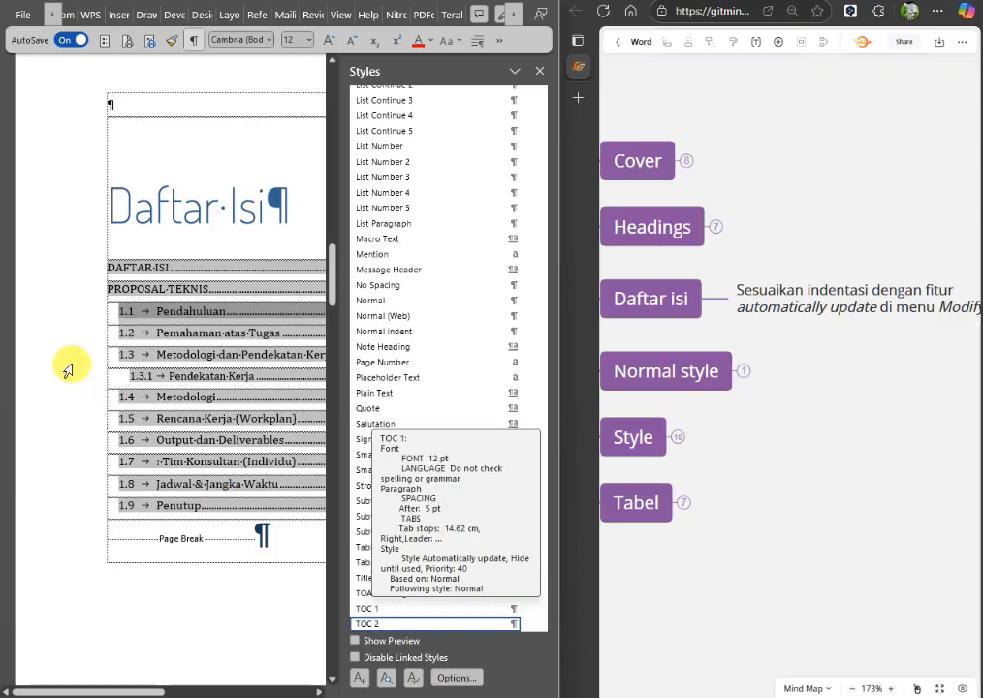
pyautogui.click(62, 290)
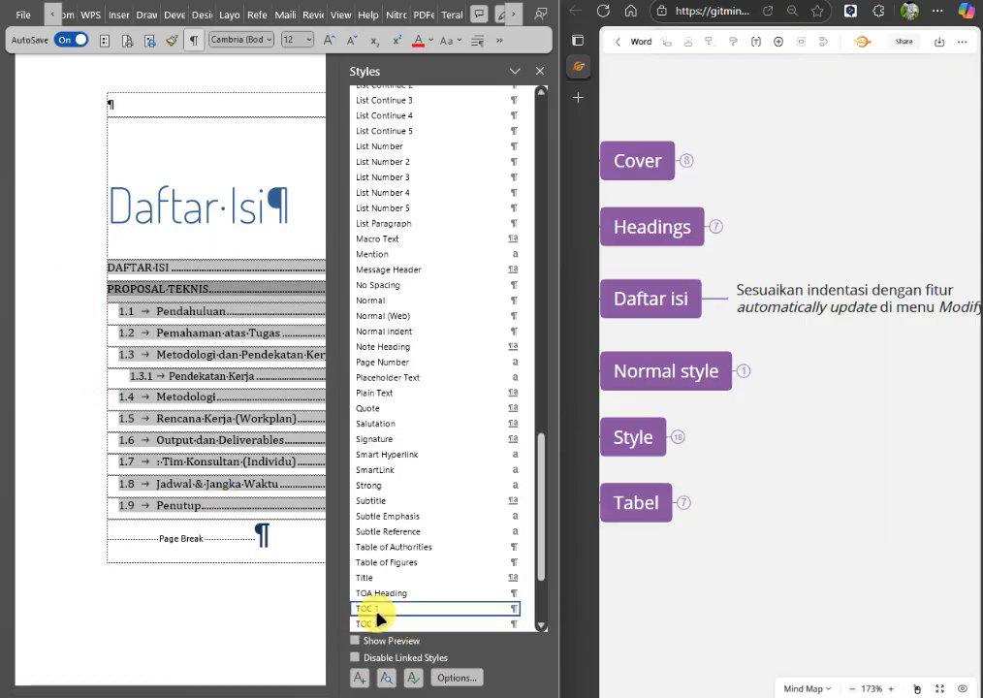
pyautogui.click(116, 269)
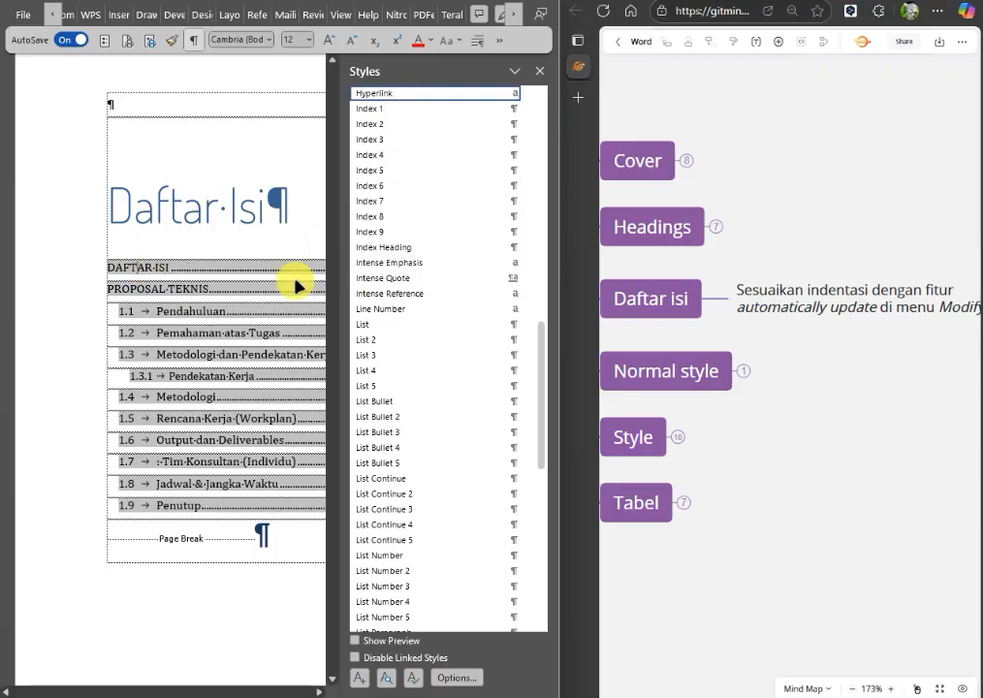
pyautogui.click(55, 287)
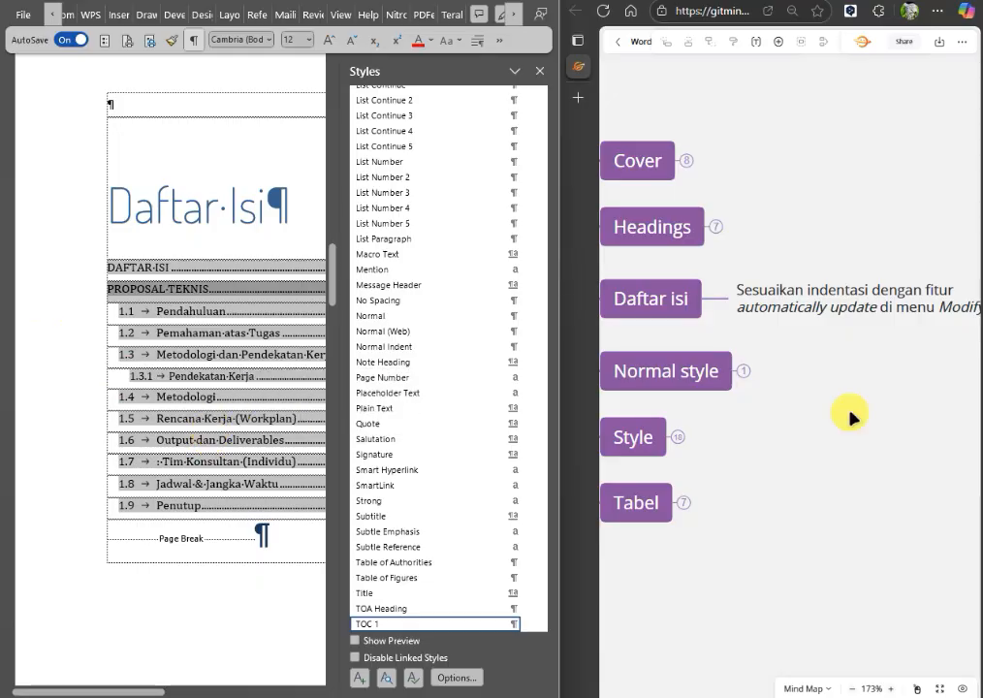
pyautogui.click(59, 308)
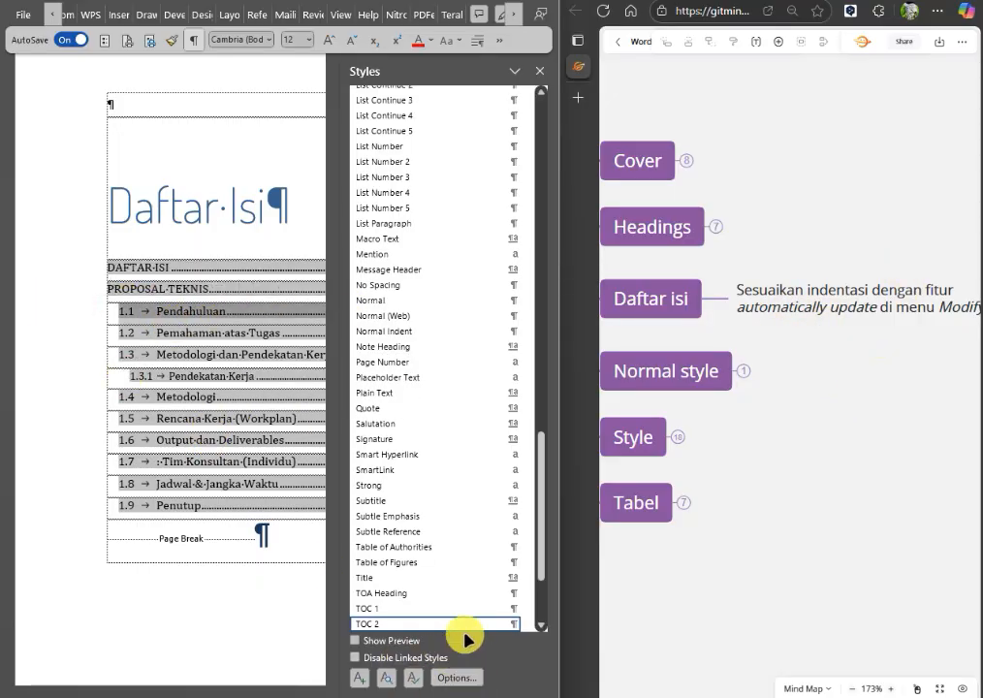
# Check the Automatically update setting in the TOC 2 style's modification options, and leave without changing the style.
pyautogui.click(528, 630)
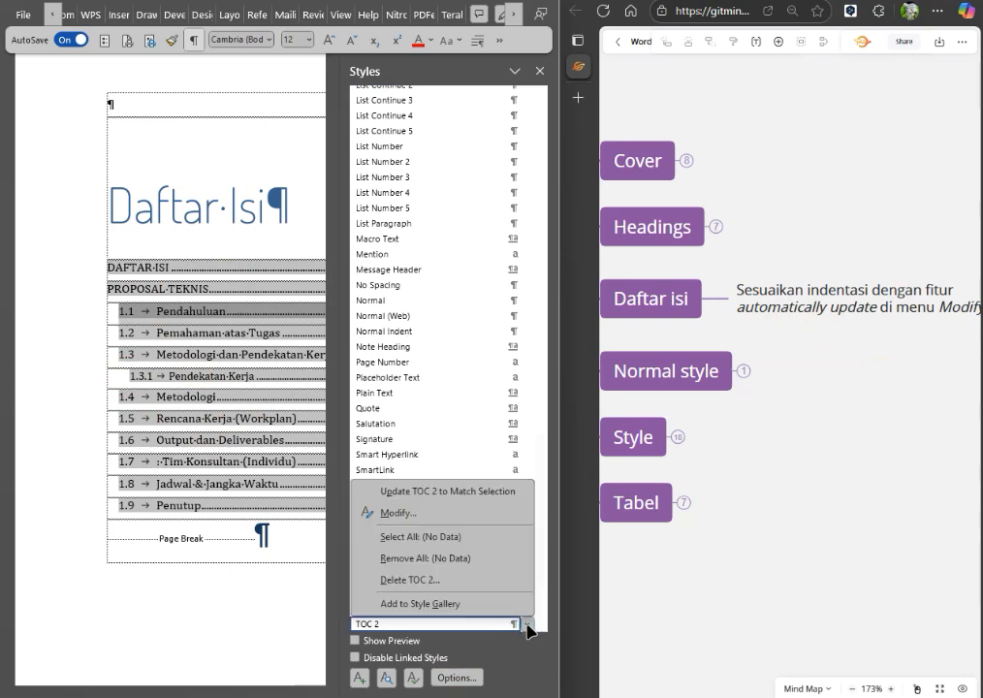
pyautogui.click(420, 512)
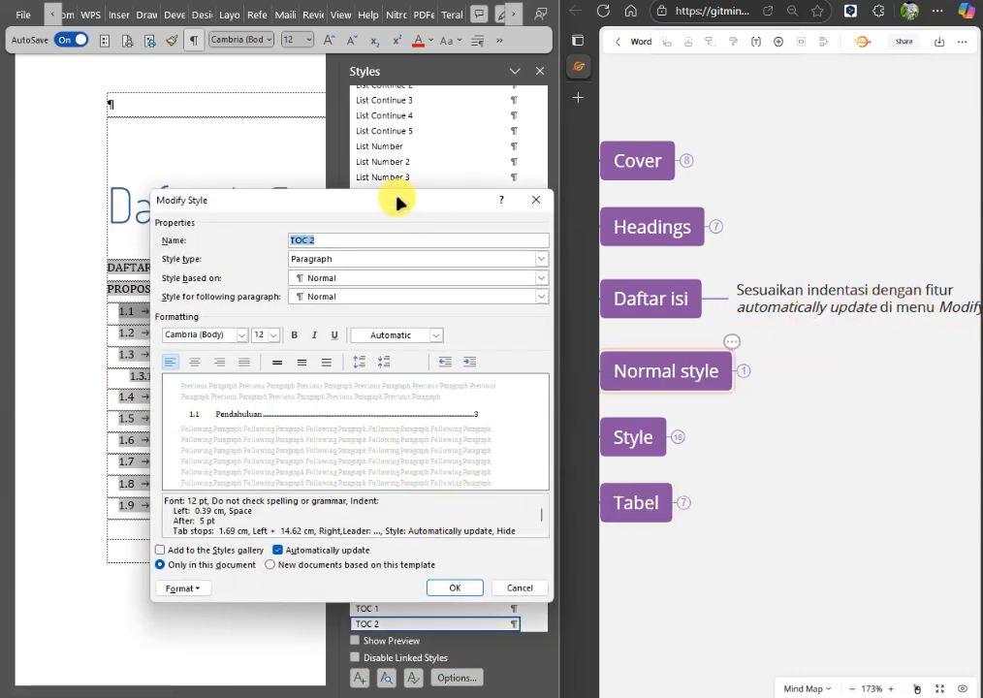
pyautogui.moveTo(398, 202); pyautogui.dragTo(304, 155)
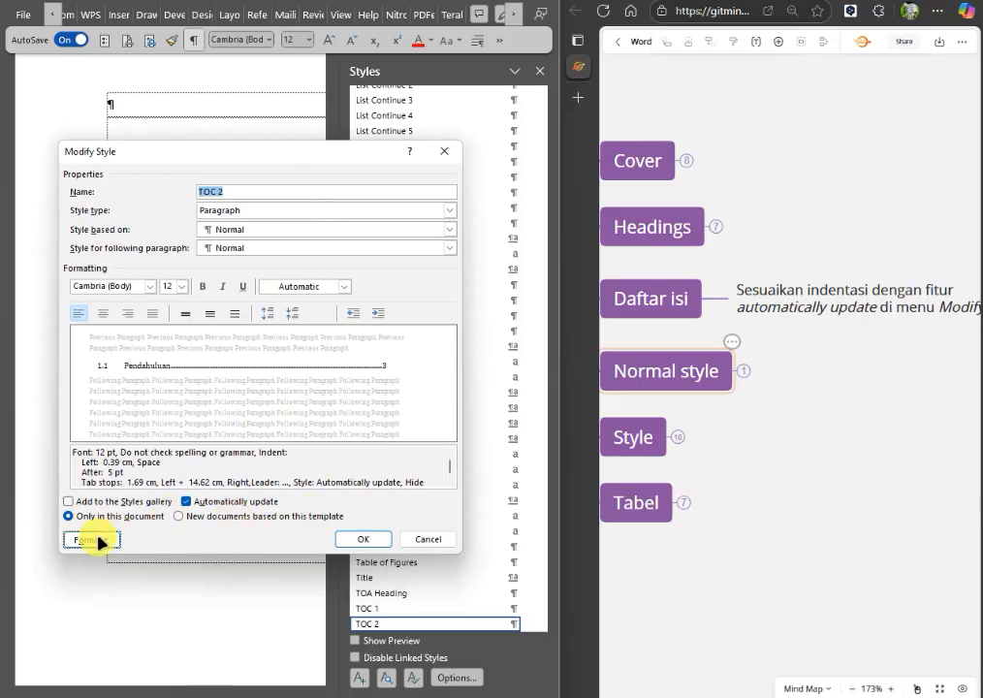
pyautogui.click(97, 541)
pyautogui.click(204, 544)
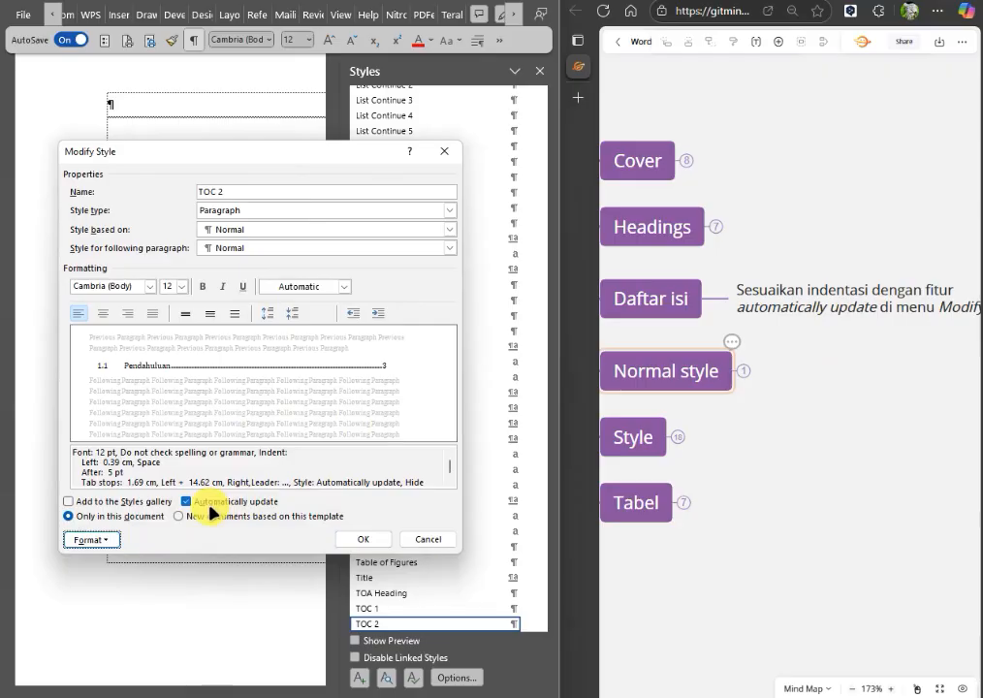
pyautogui.click(433, 539)
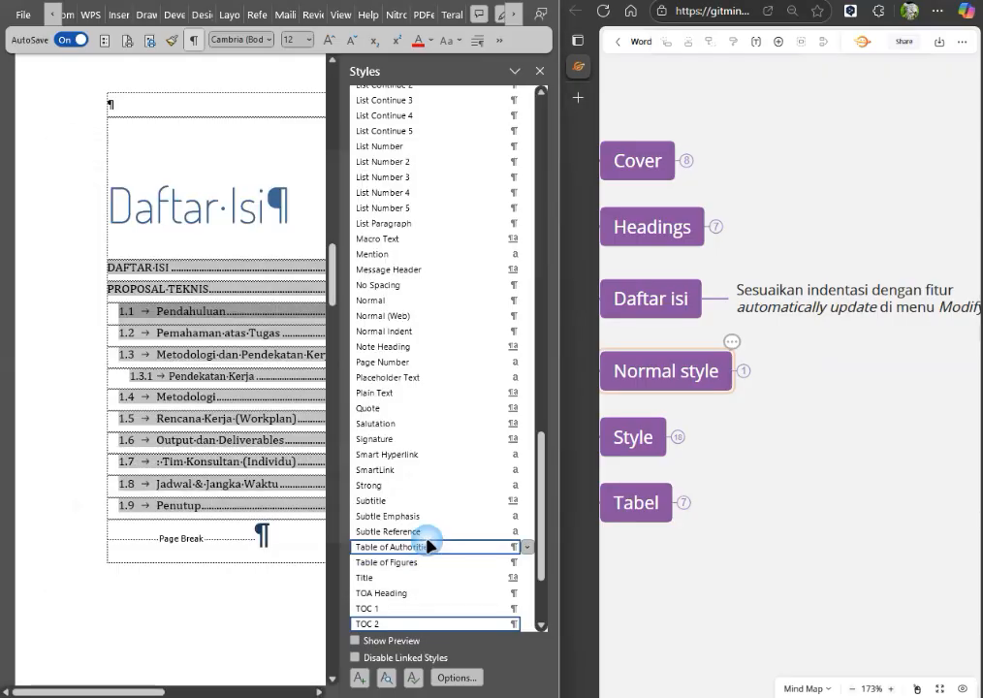
# Place the cursor in the 1.1 Pendahuluan entry, display the ruler, and close the Styles pane.
pyautogui.click(175, 310)
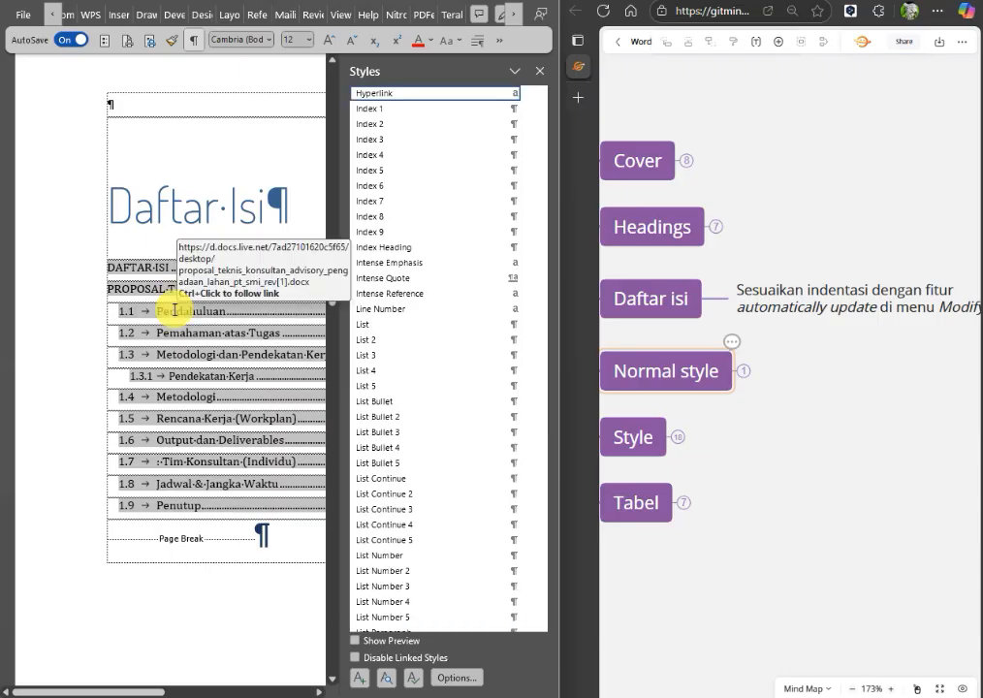
pyautogui.click(500, 41)
pyautogui.click(502, 46)
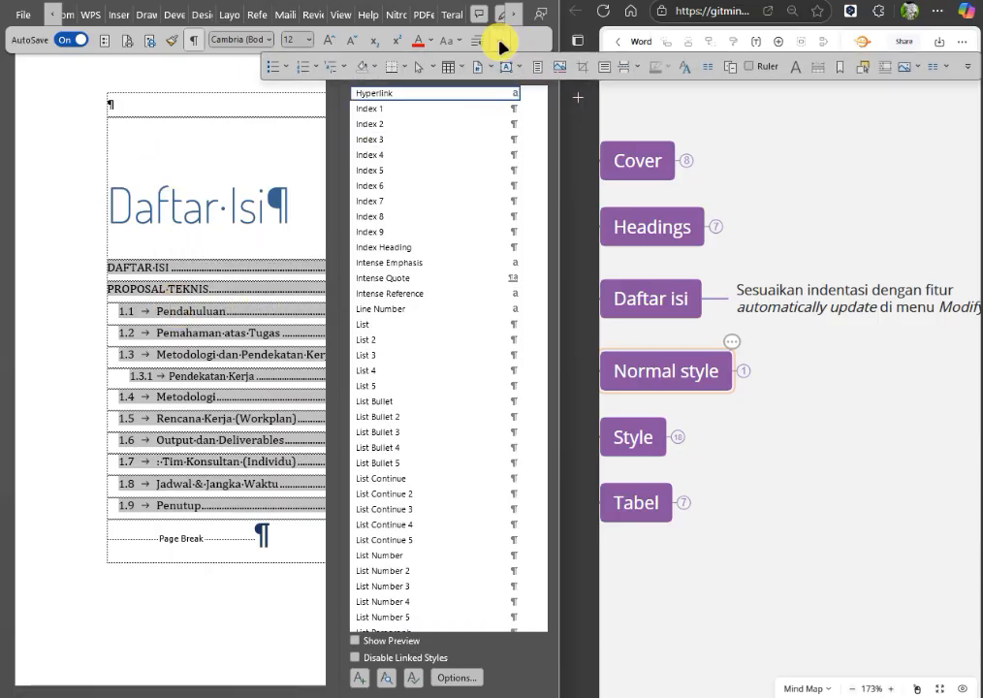
pyautogui.click(729, 73)
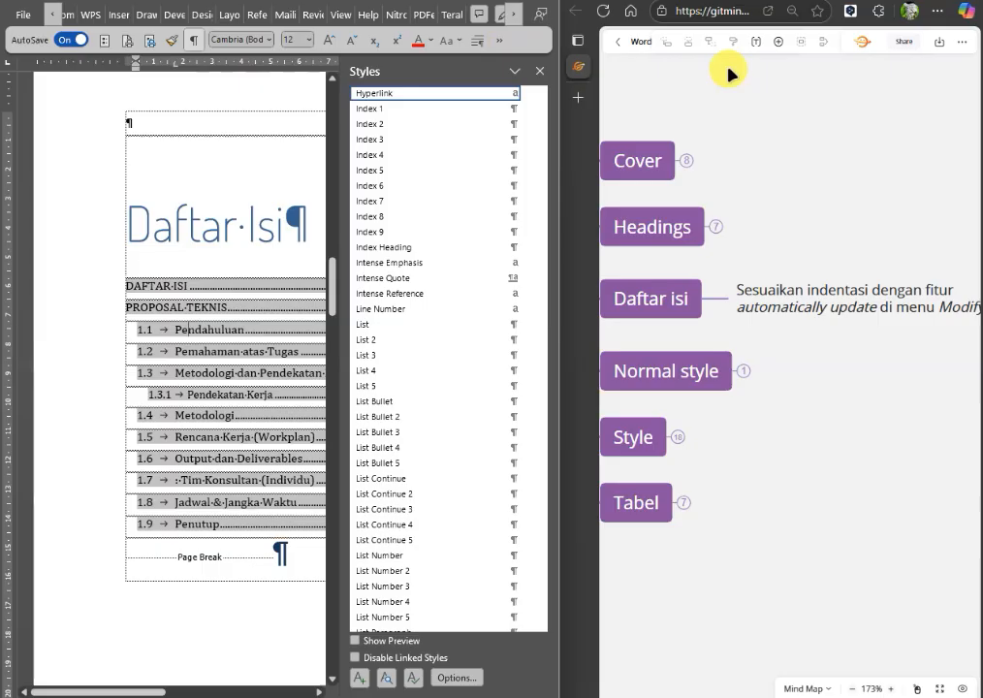
pyautogui.click(540, 72)
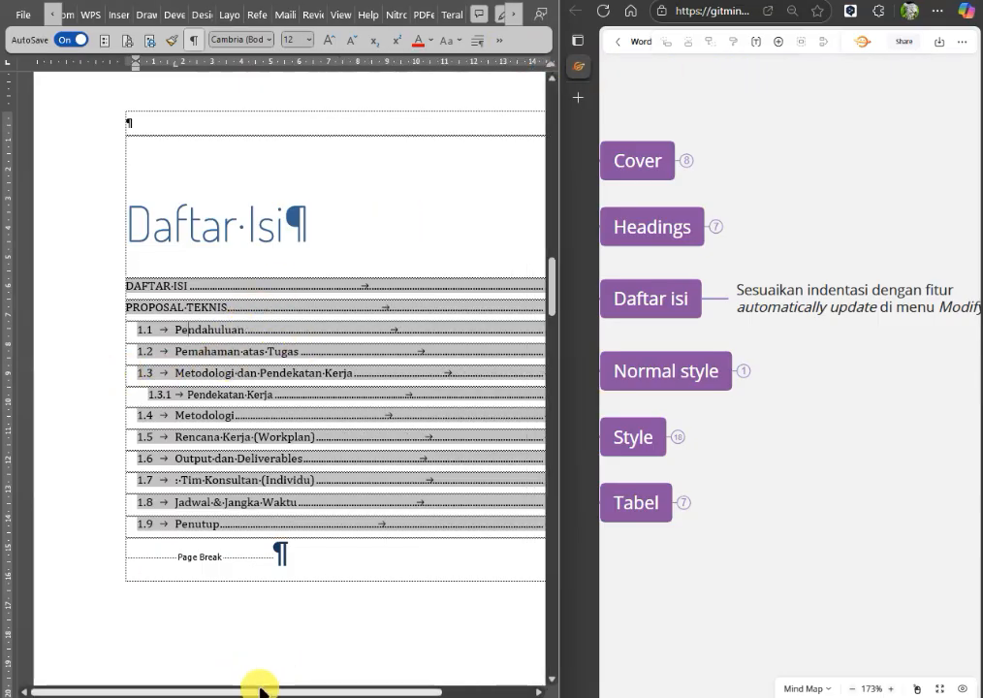
# Set the 1.1 Pendahuluan entry's left indent to 0 cm and move its tab stop to about 1 cm.
pyautogui.moveTo(260, 695); pyautogui.dragTo(309, 691)
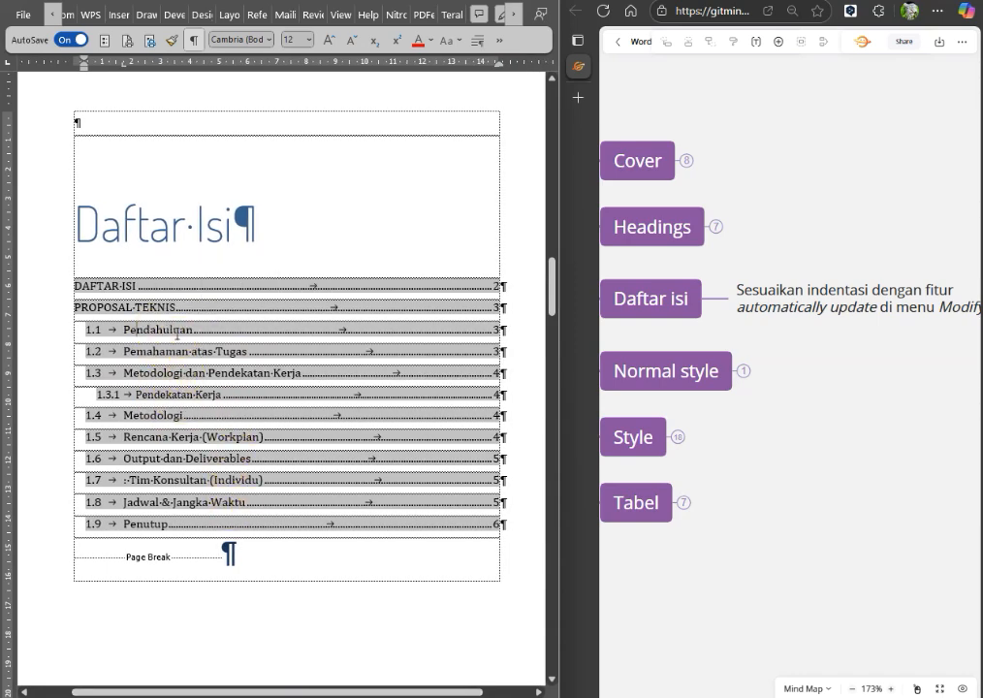
pyautogui.moveTo(88, 73); pyautogui.dragTo(75, 76)
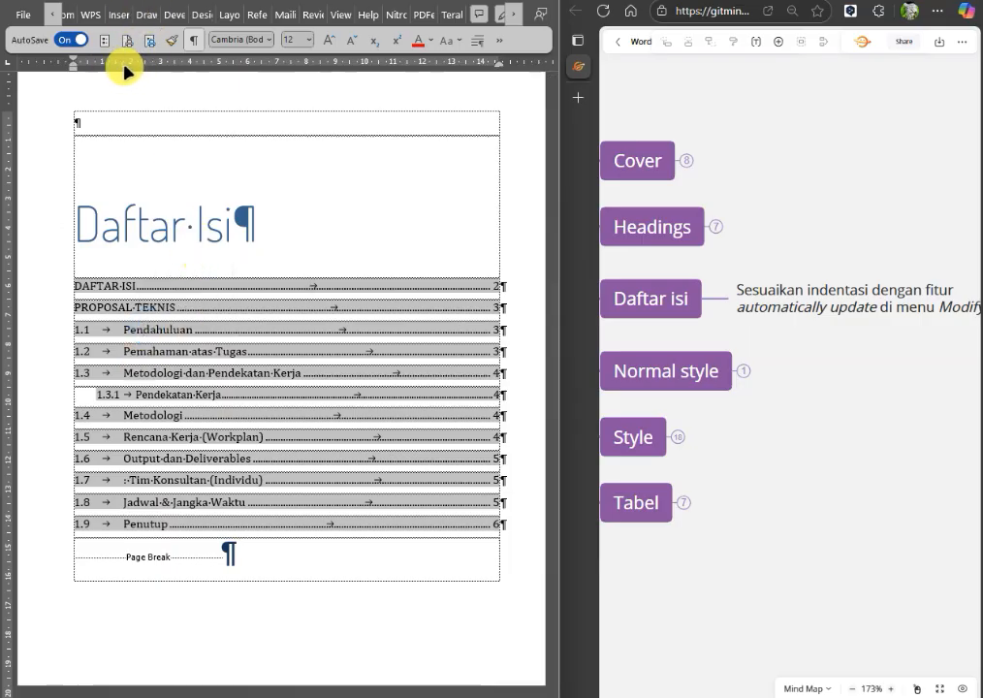
pyautogui.moveTo(126, 70); pyautogui.dragTo(103, 72)
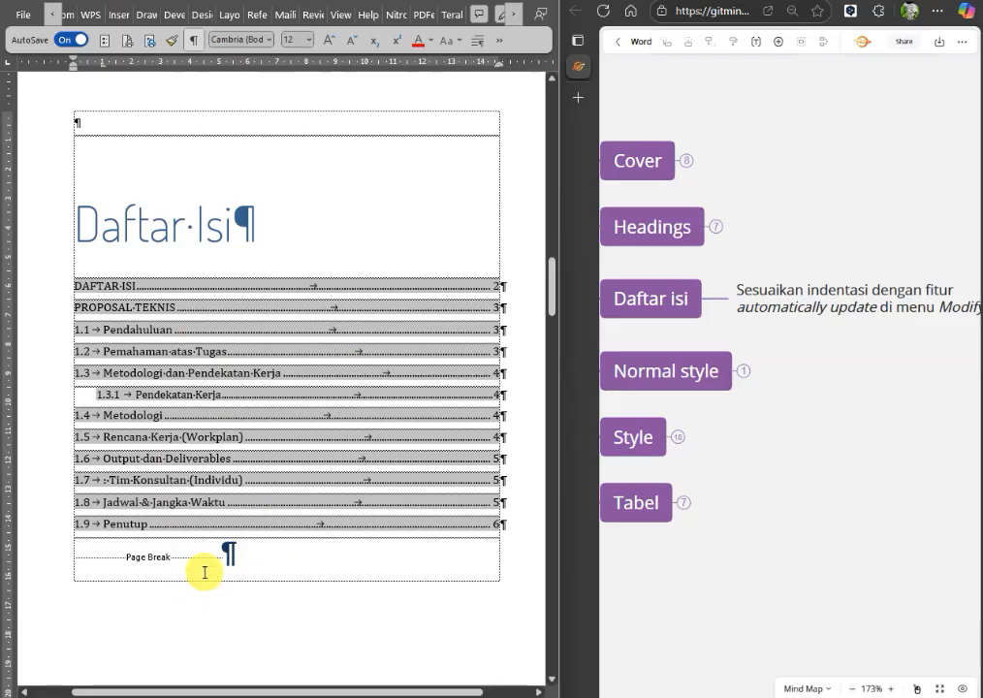
# Check the Automatically update setting of the TOC 3 style used by the 1.3.1 Pendekatan Kerja entry, and close the Styles pane.
pyautogui.click(37, 401)
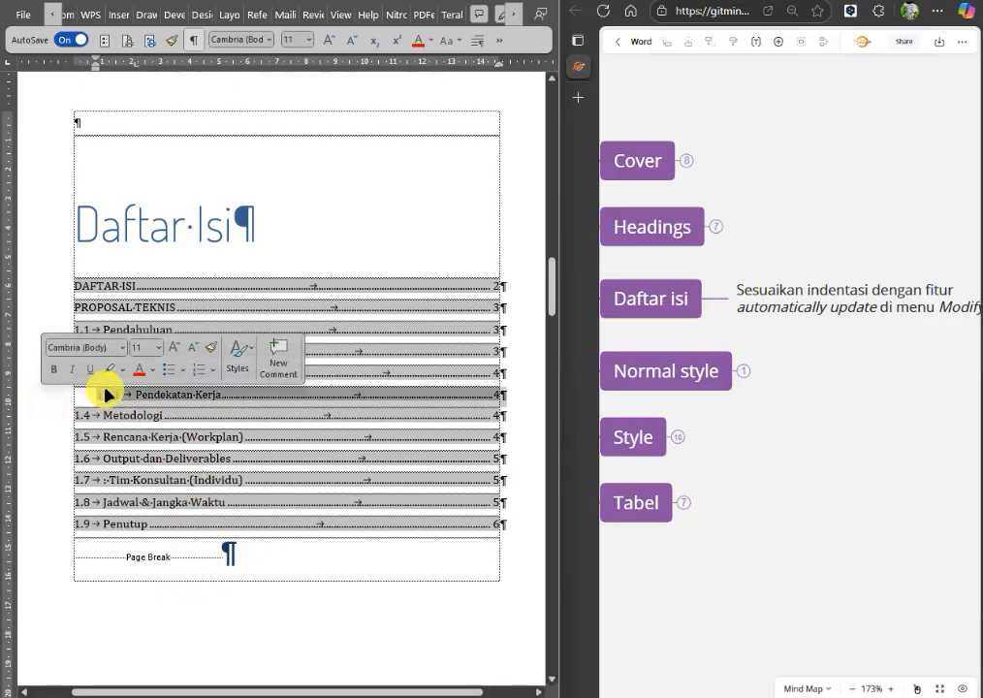
pyautogui.click(502, 42)
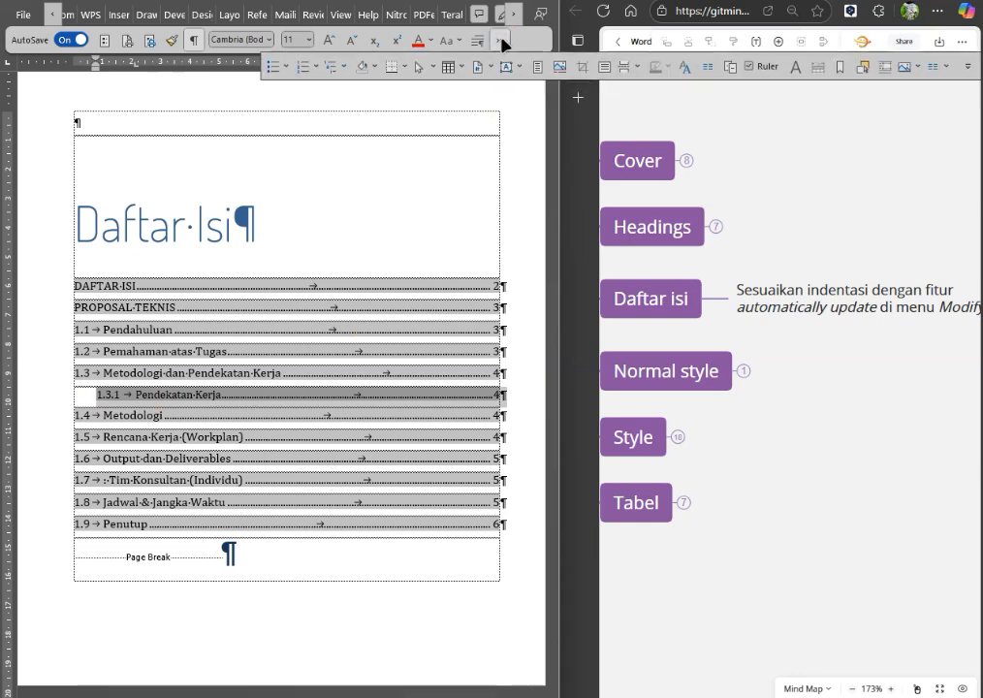
pyautogui.click(620, 135)
pyautogui.click(687, 67)
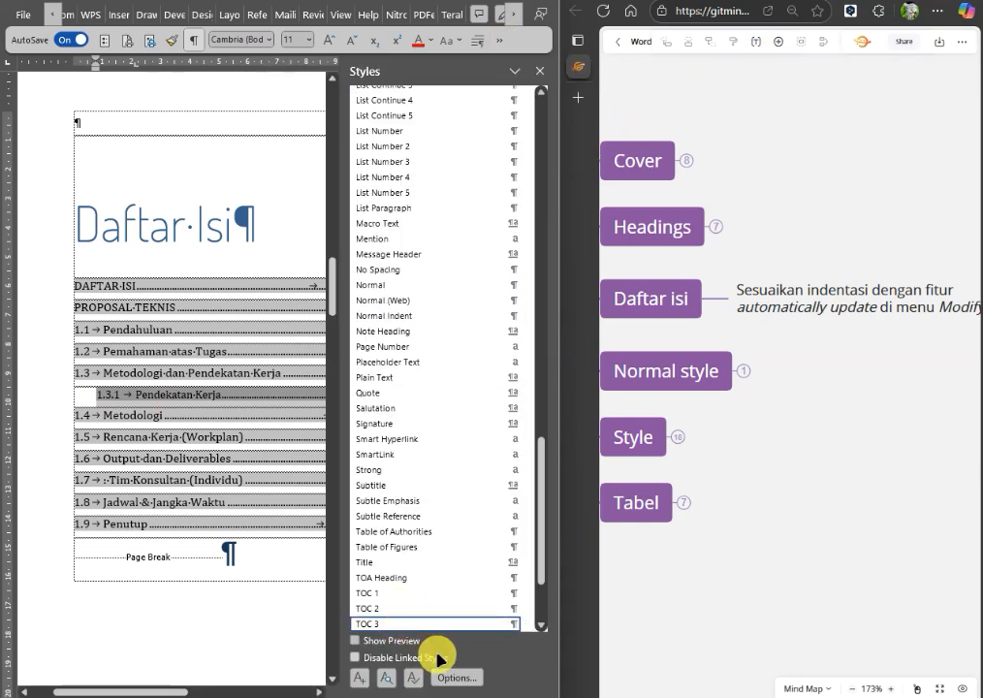
pyautogui.click(524, 624)
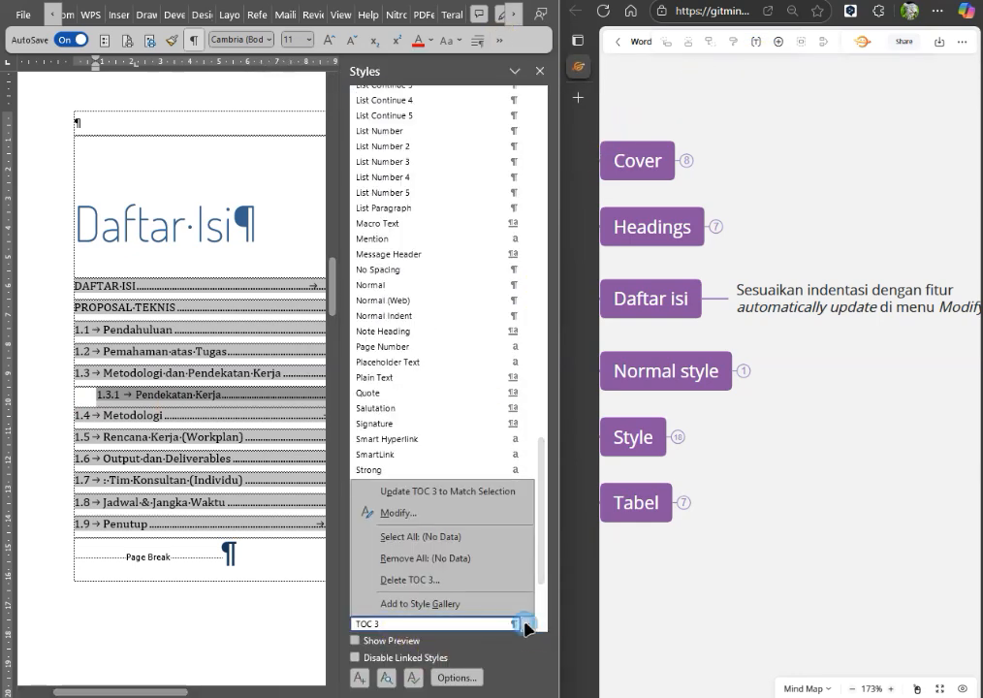
pyautogui.click(439, 512)
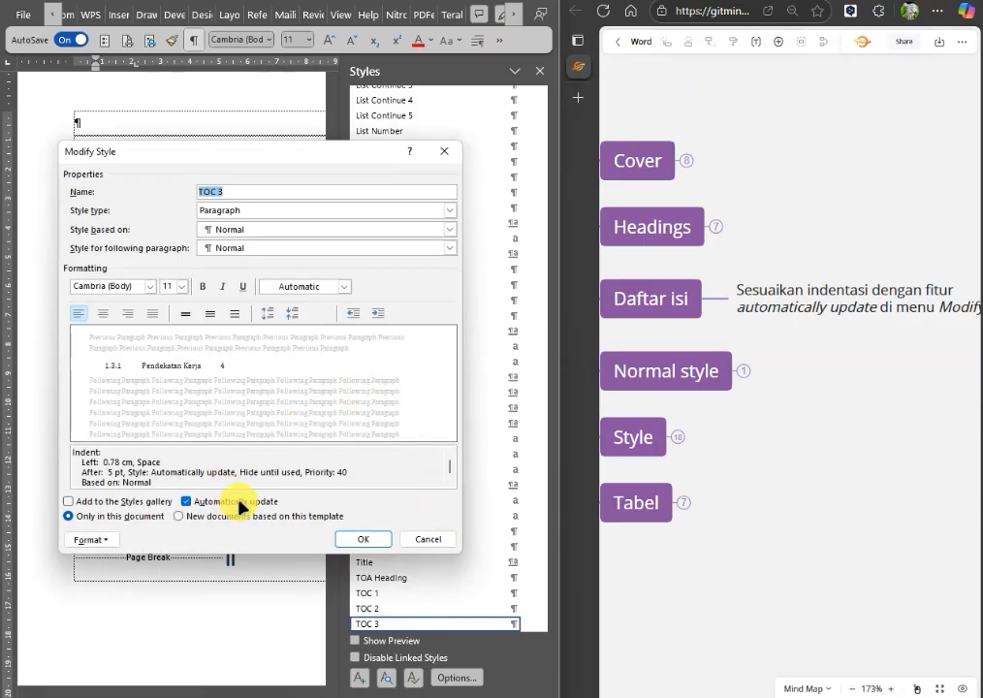
pyautogui.click(431, 544)
pyautogui.click(540, 71)
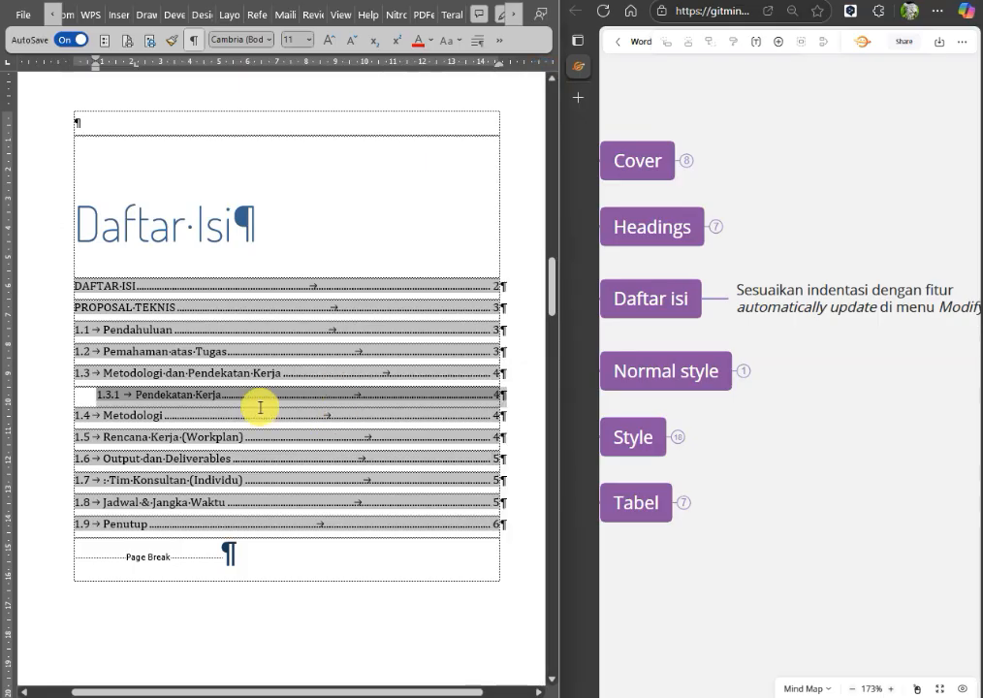
# Set the 1.3.1 Pendekatan Kerja entry's first-line indent to about 1 cm and its hanging indent to about 2 cm.
pyautogui.click(198, 394)
pyautogui.moveTo(94, 68); pyautogui.dragTo(104, 74)
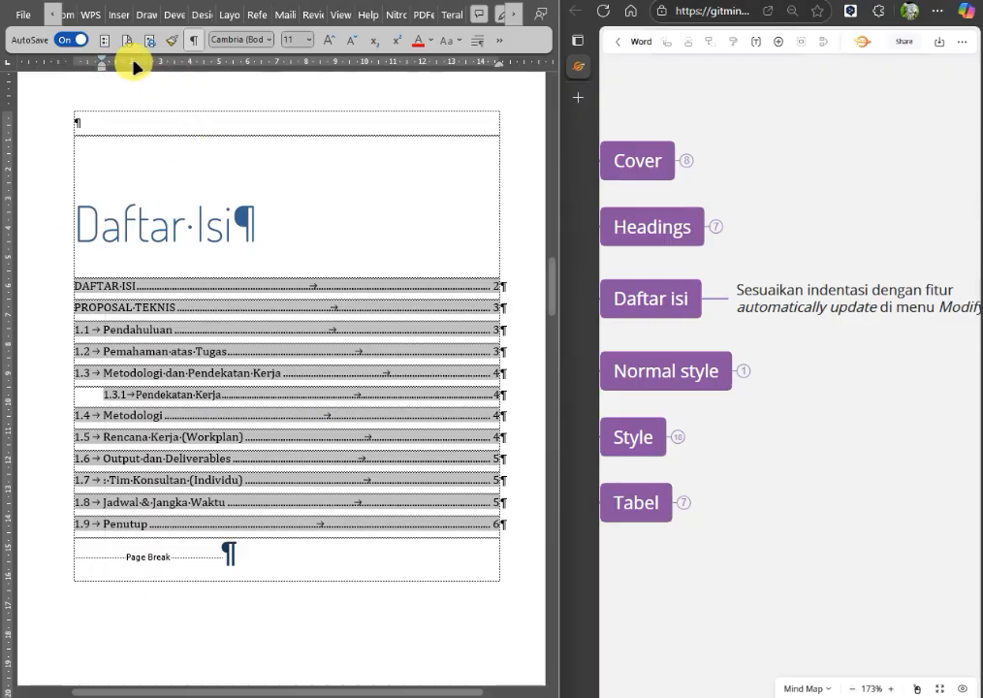
pyautogui.moveTo(105, 66); pyautogui.dragTo(138, 77)
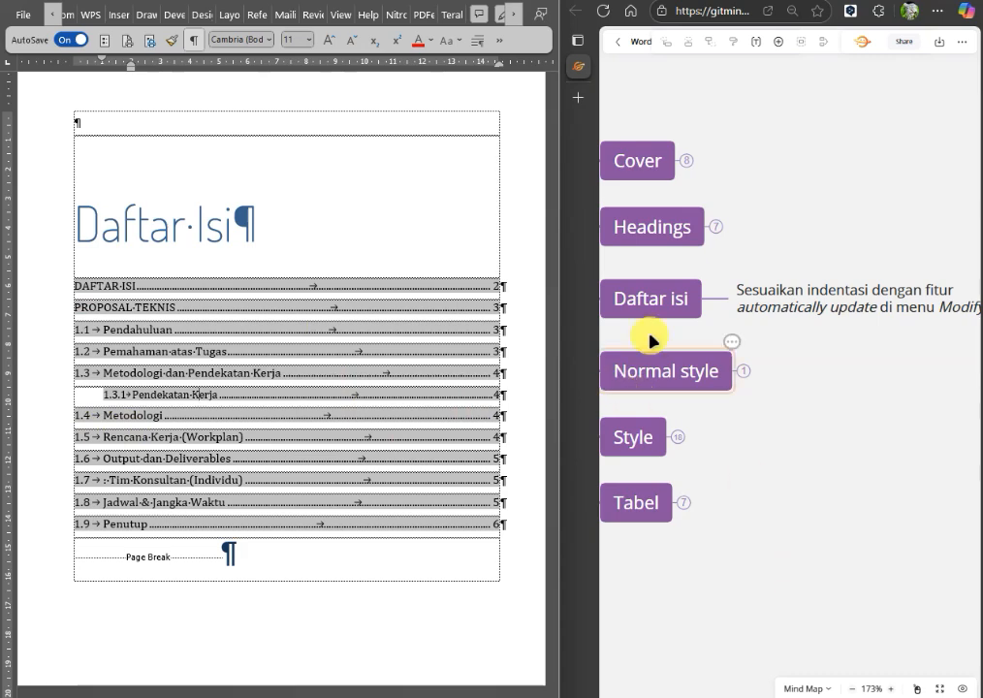
# Collapse the Daftar isi branch of the mind map and place the cursor in the document's PROPOSAL TEKNIS heading.
pyautogui.click(713, 301)
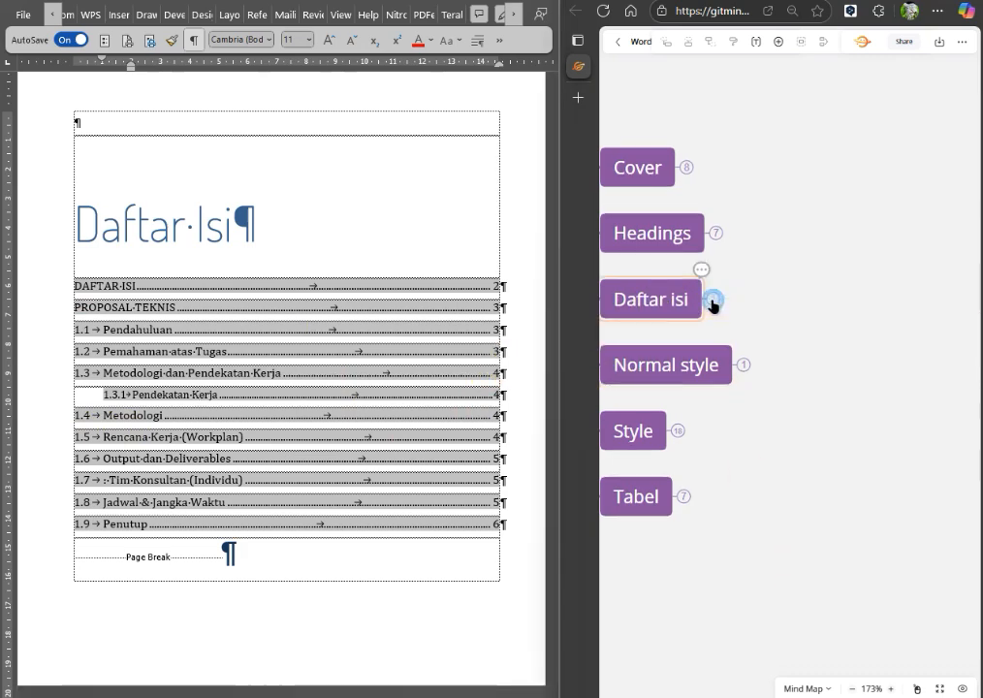
pyautogui.scroll(-5, 242, 385)
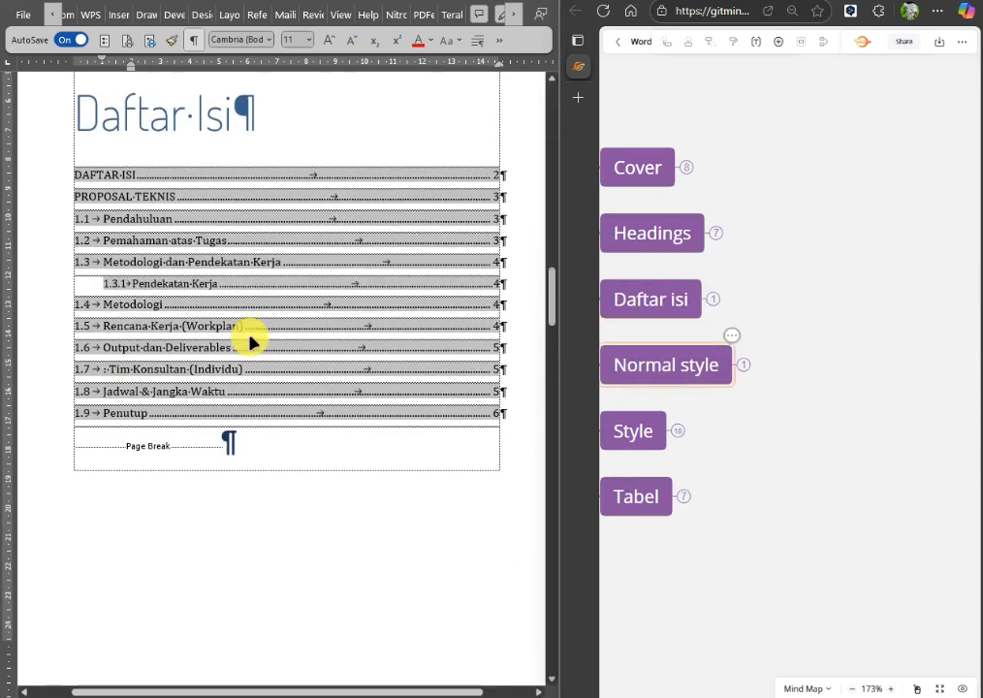
pyautogui.scroll(-2, 322, 336)
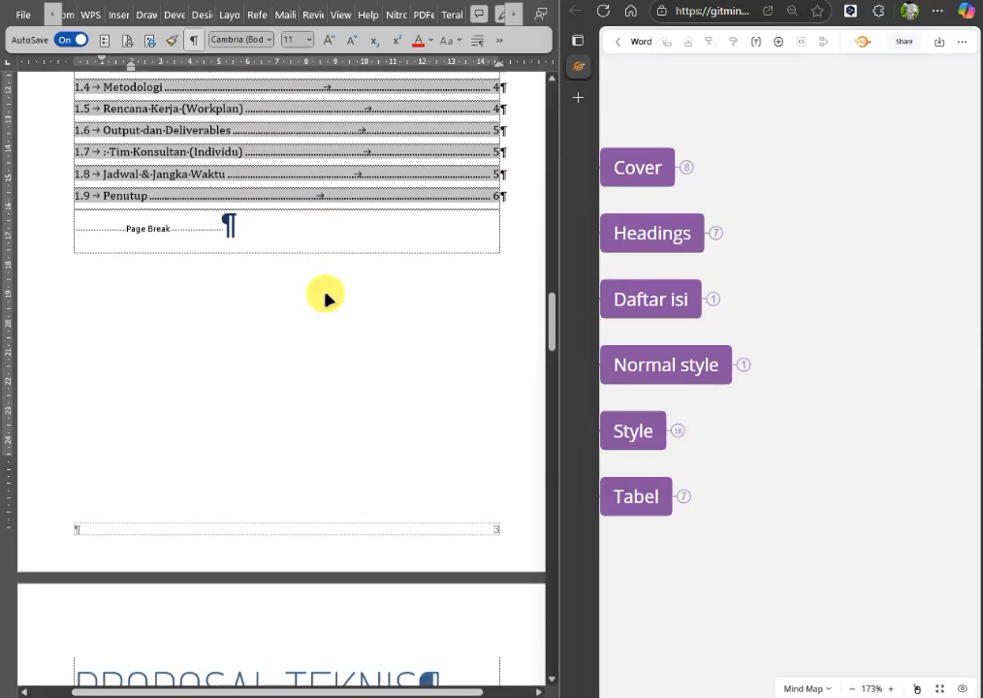
pyautogui.click(229, 180)
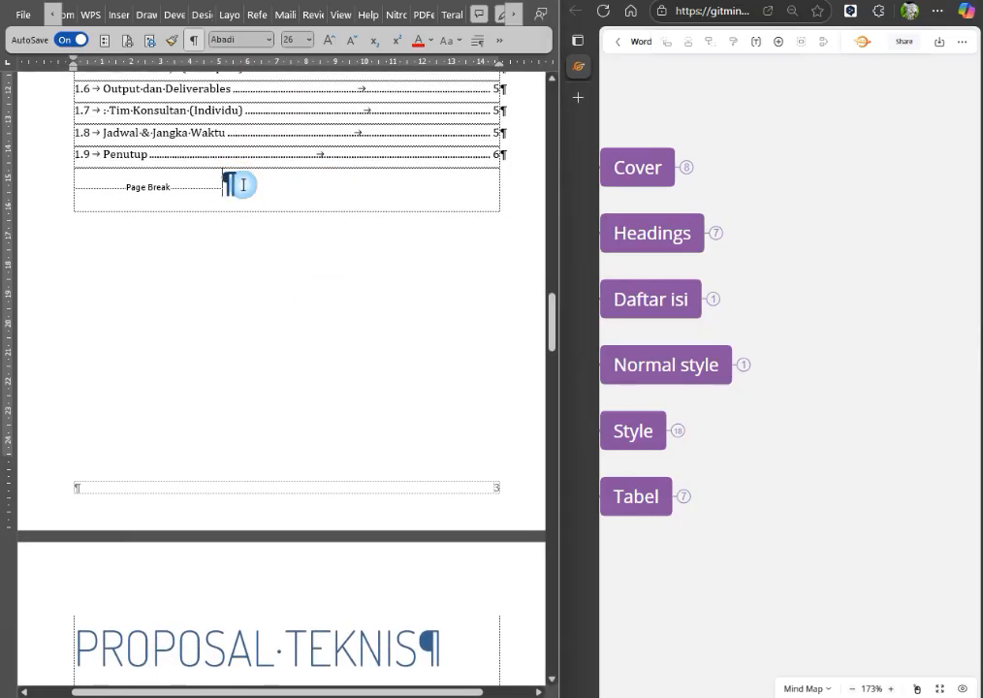
pyautogui.click(243, 184)
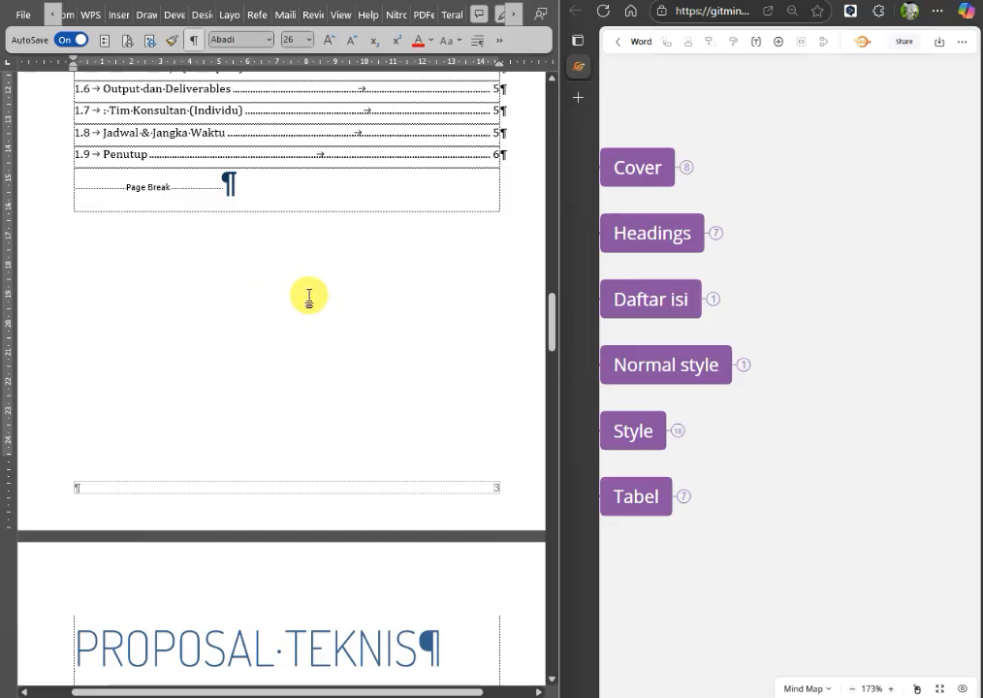
pyautogui.scroll(-3, 368, 399)
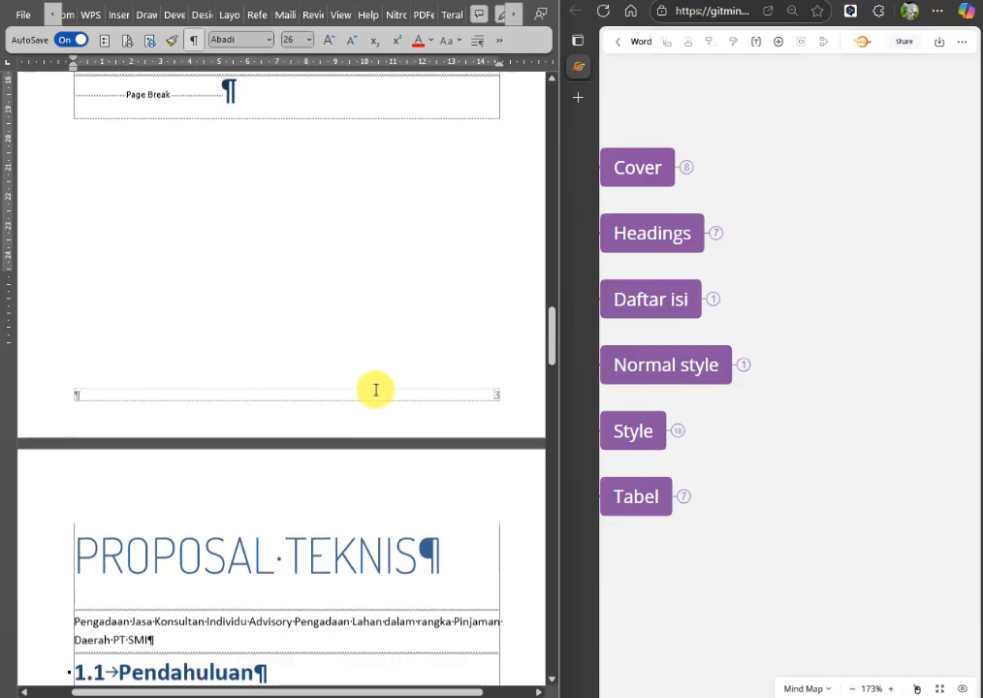
pyautogui.click(186, 462)
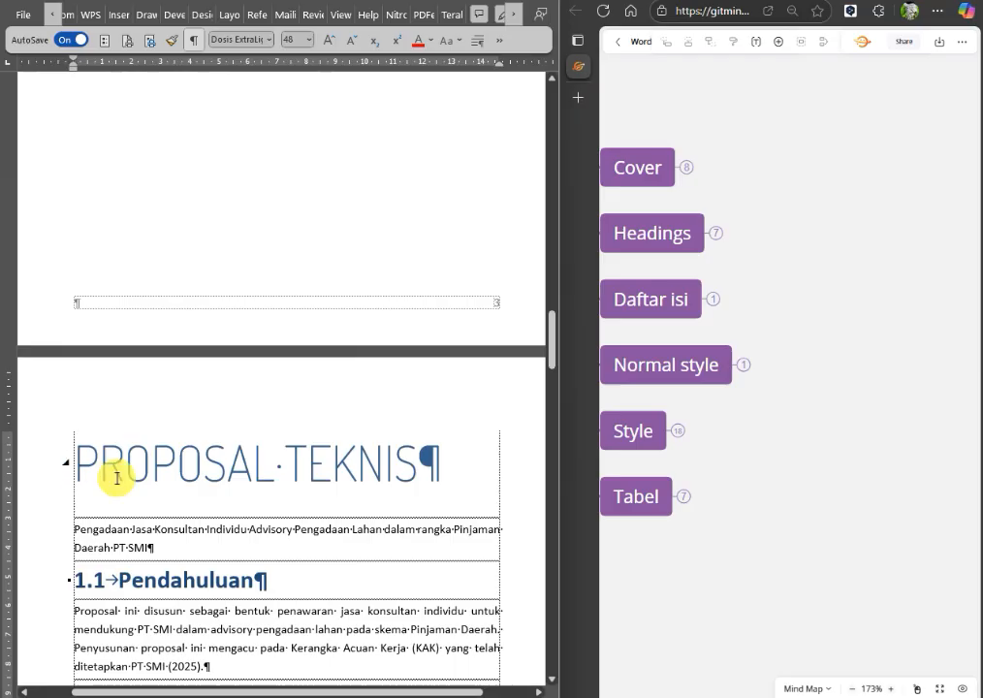
# Add an empty body-text paragraph in 12 pt Calibri above the PROPOSAL TEKNIS heading.
pyautogui.press('Return')
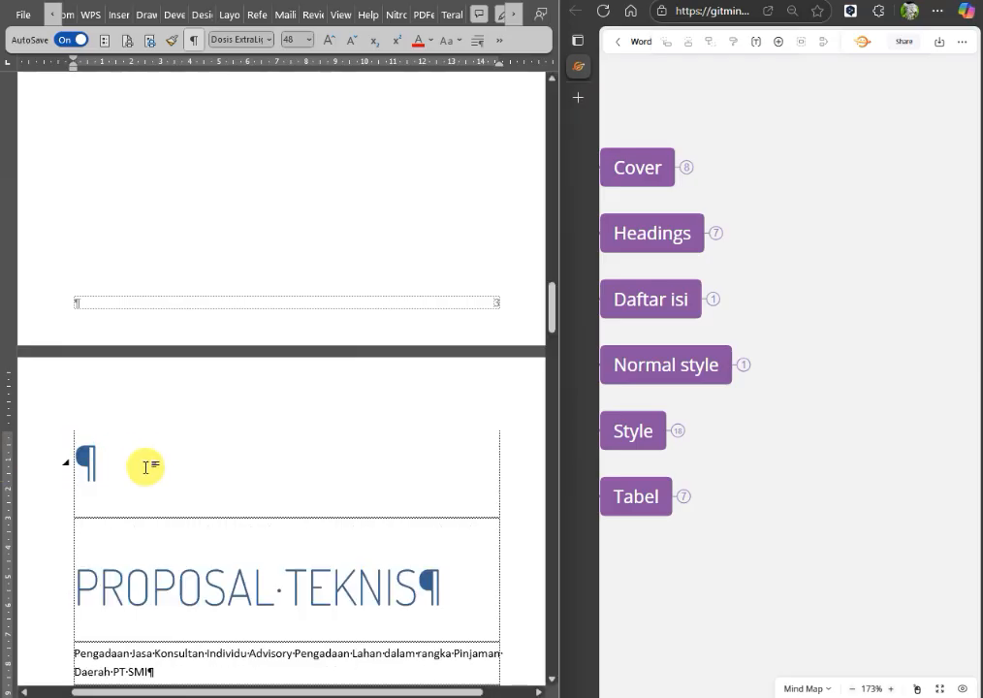
pyautogui.hotkey('ctrl', 'shift', 'n')
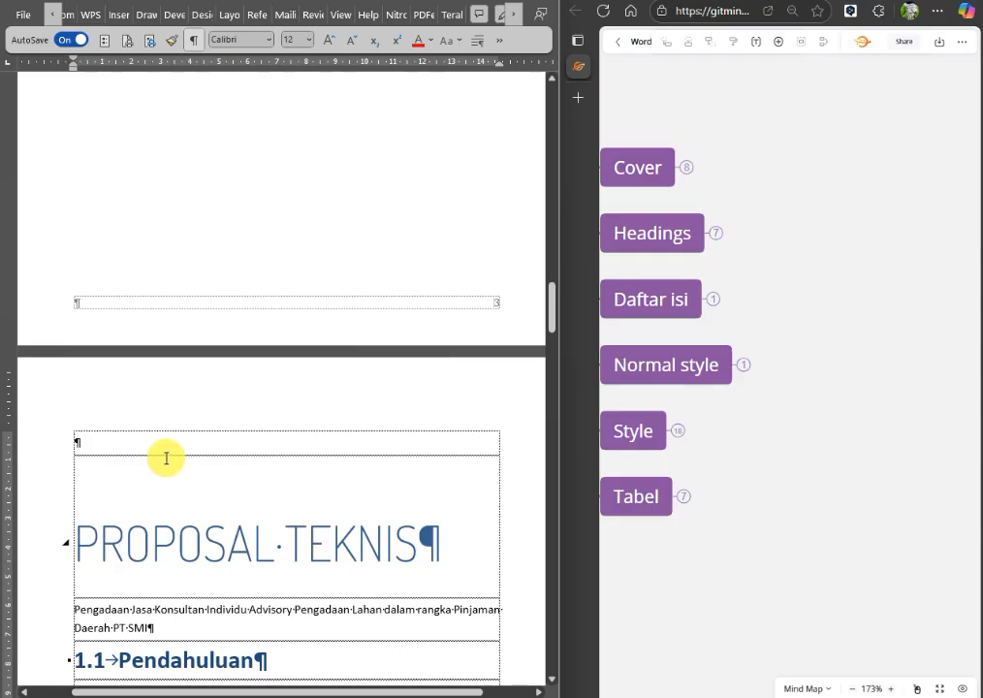
pyautogui.click(58, 448)
# Check the page break paragraph that follows the last table of contents entry.
pyautogui.scroll(3, 145, 436)
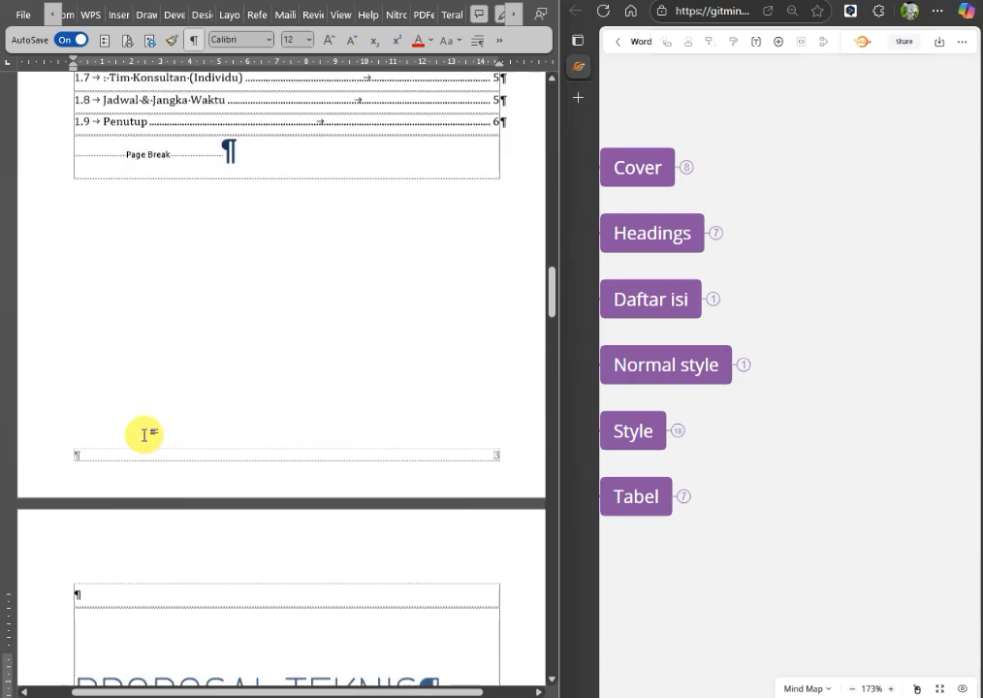
pyautogui.scroll(2, 144, 436)
pyautogui.click(57, 278)
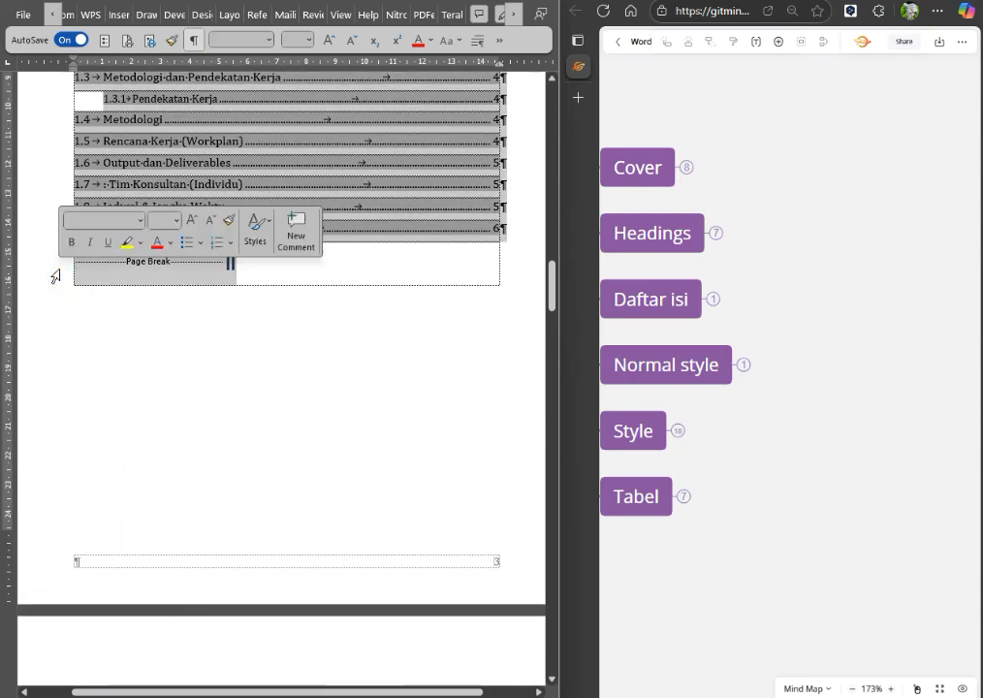
pyautogui.click(244, 278)
pyautogui.click(55, 264)
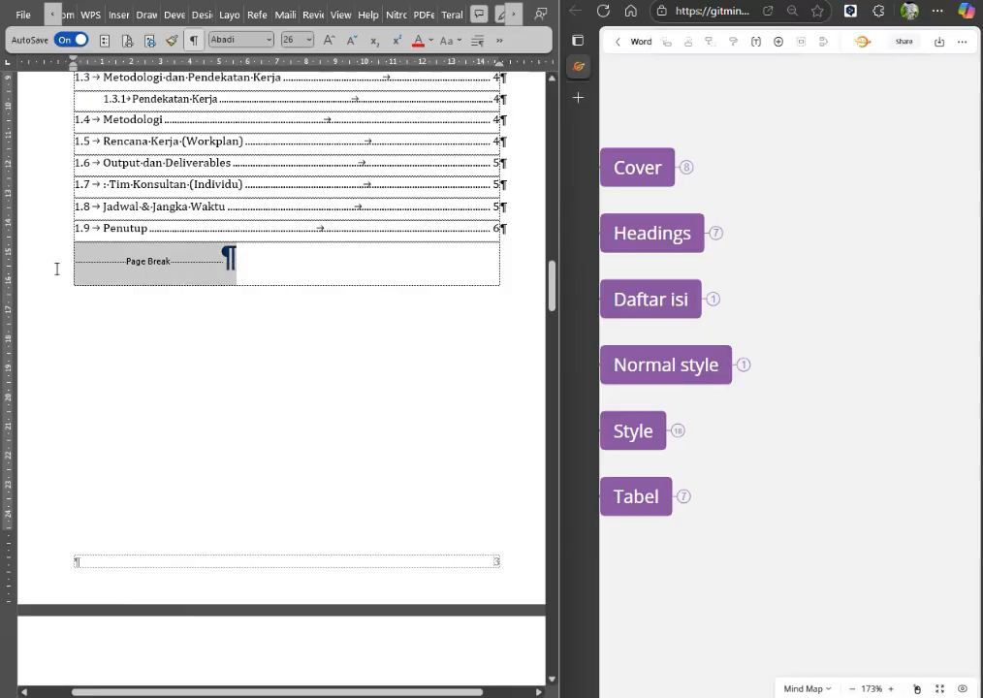
pyautogui.click(283, 454)
pyautogui.scroll(-5, 278, 454)
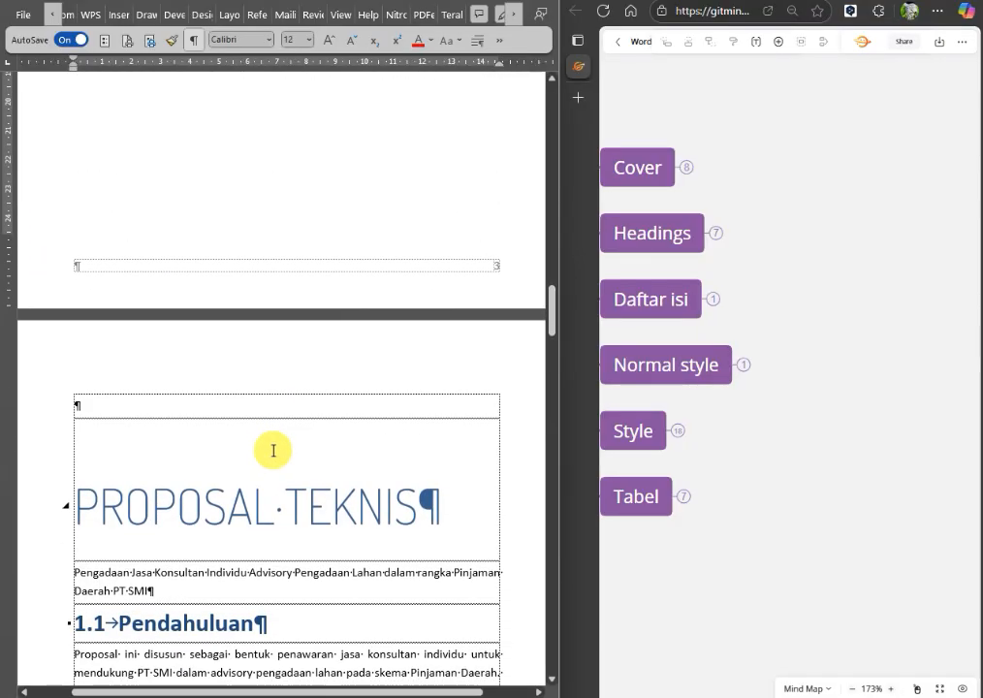
# Change the PROPOSAL TEKNIS heading's case to capitalize each word.
pyautogui.click(85, 504)
pyautogui.click(47, 517)
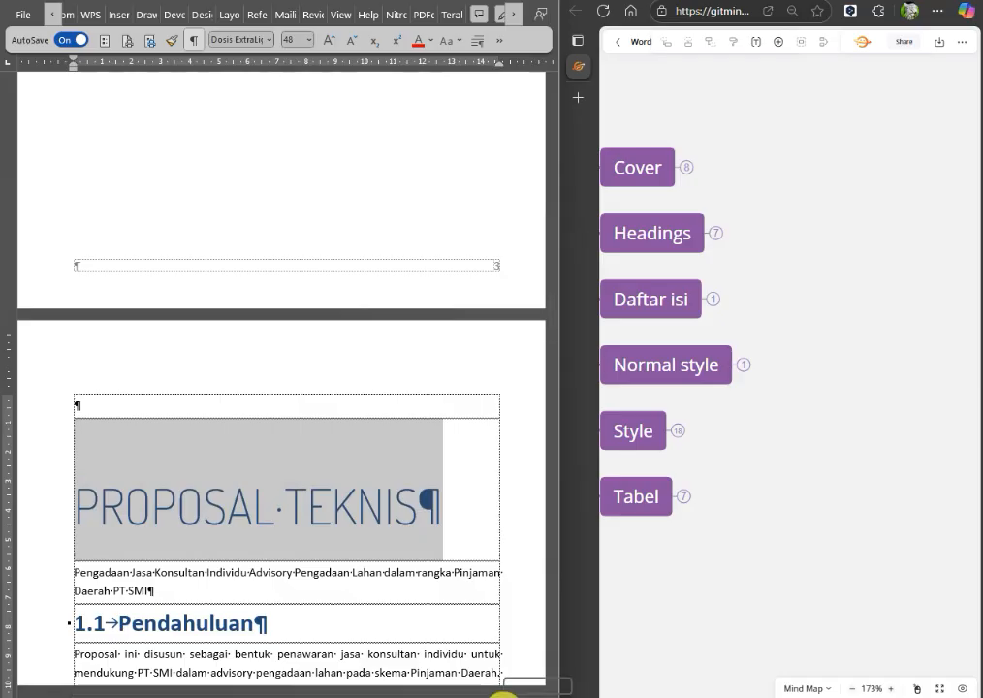
pyautogui.hotkey('shift', 'F3')
pyautogui.hotkey('shift', 'F3')
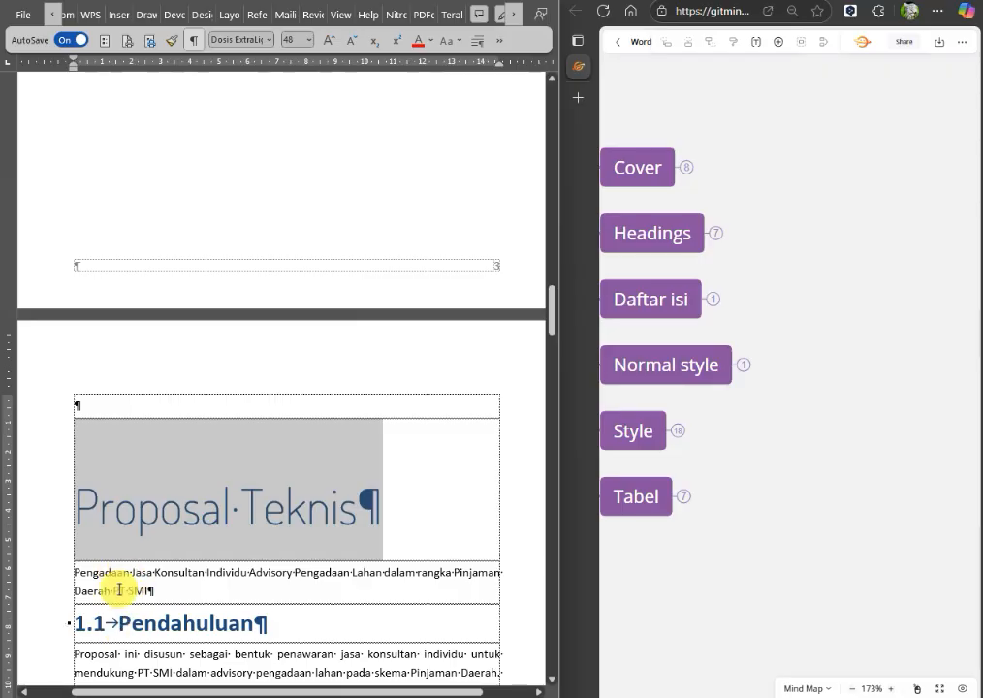
pyautogui.click(325, 540)
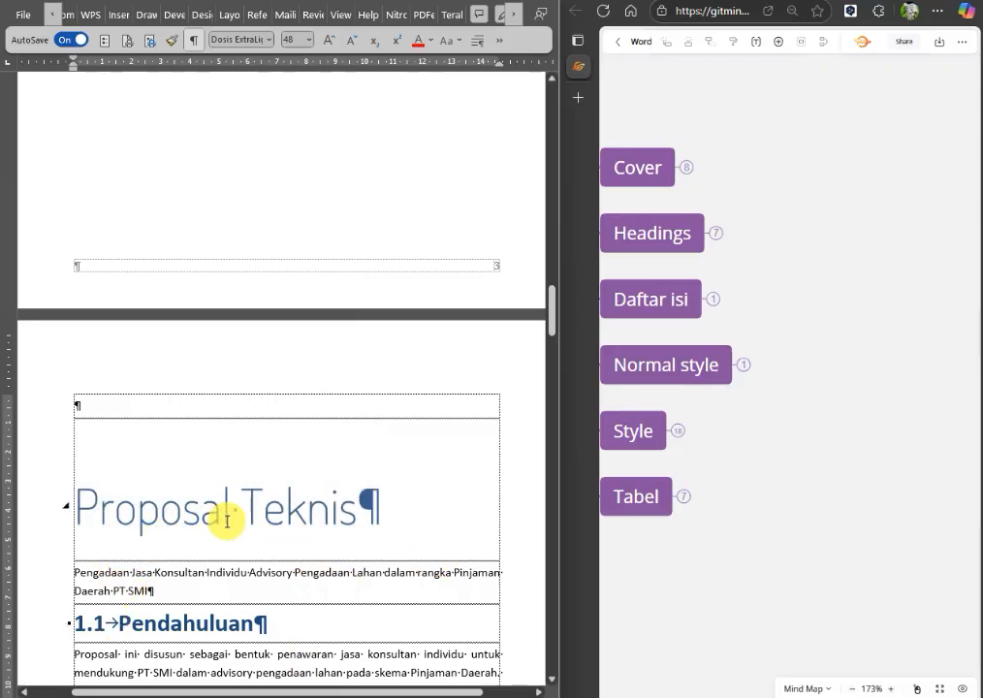
pyautogui.click(218, 579)
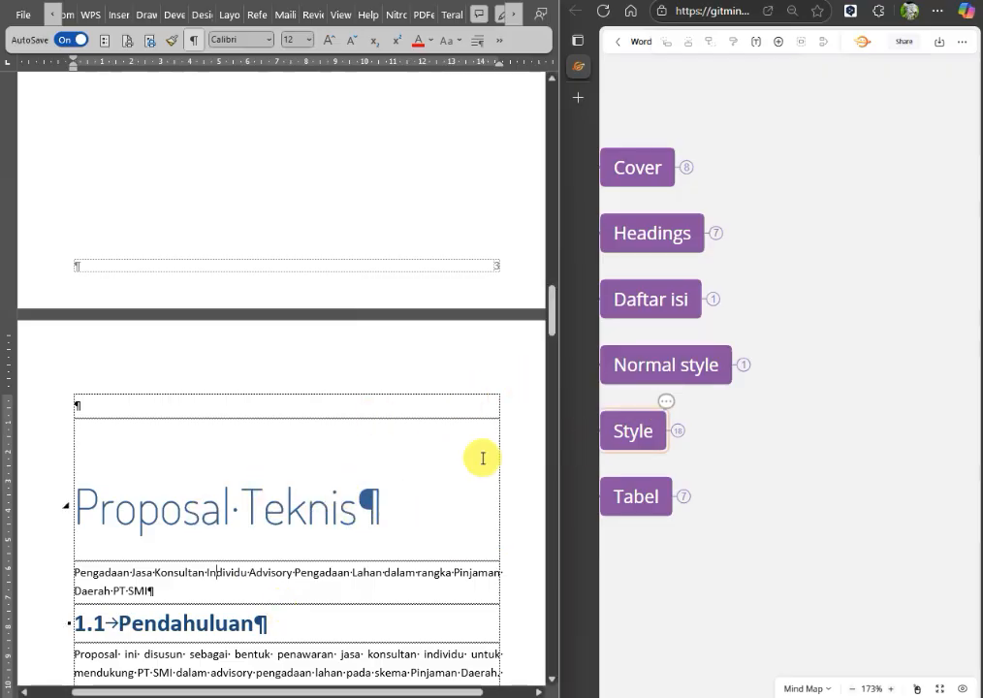
# Expand the Normal style branch of the mind map and read its tip.
pyautogui.scroll(-3, 292, 428)
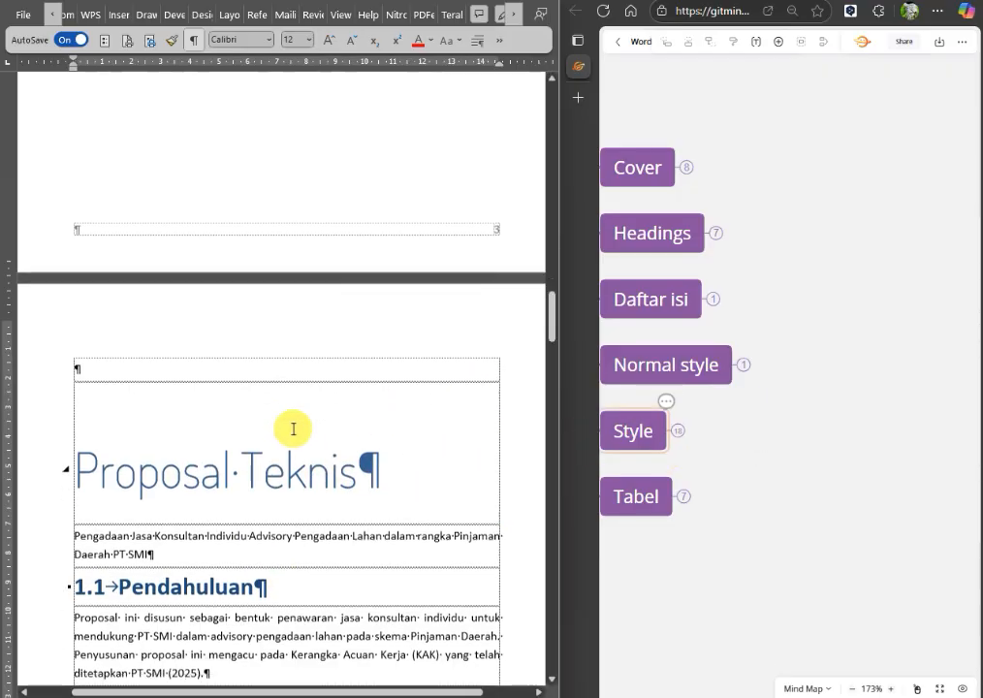
pyautogui.scroll(-1, 365, 452)
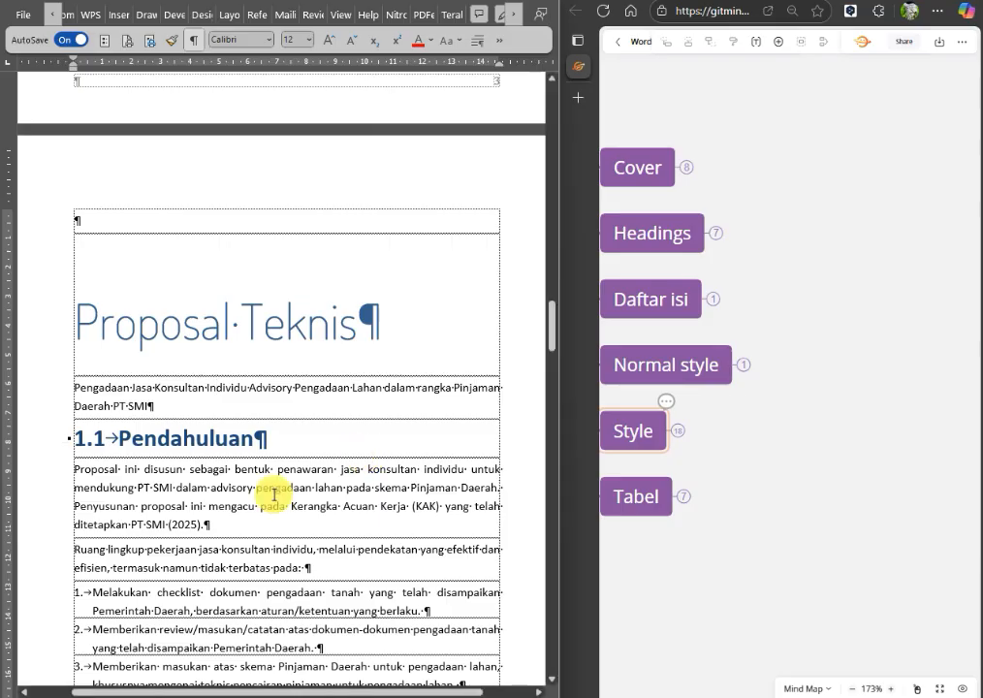
pyautogui.click(797, 368)
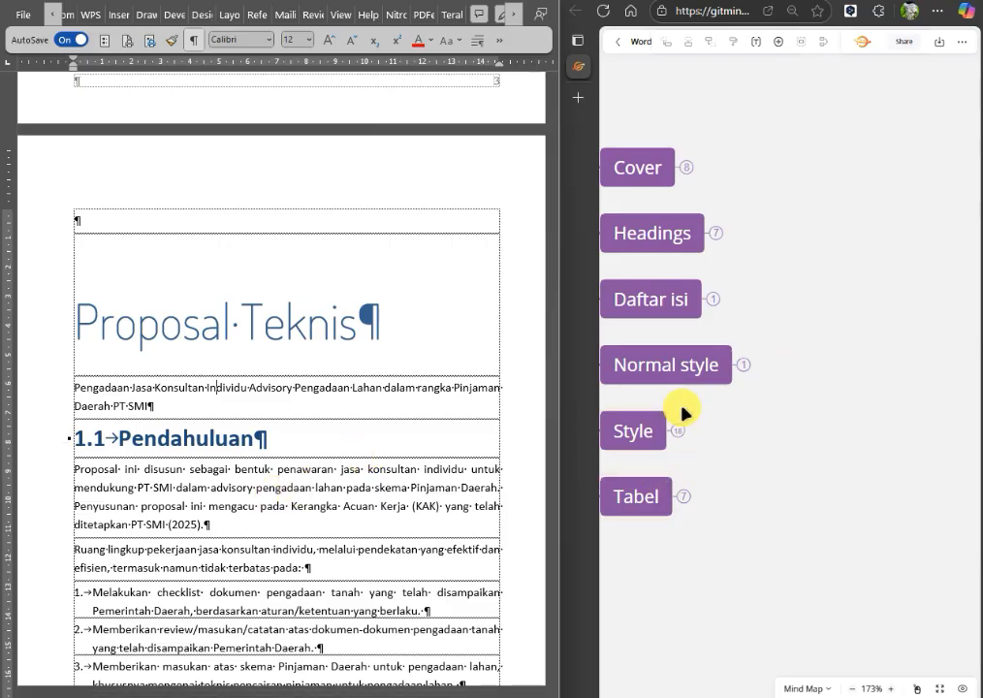
pyautogui.click(747, 367)
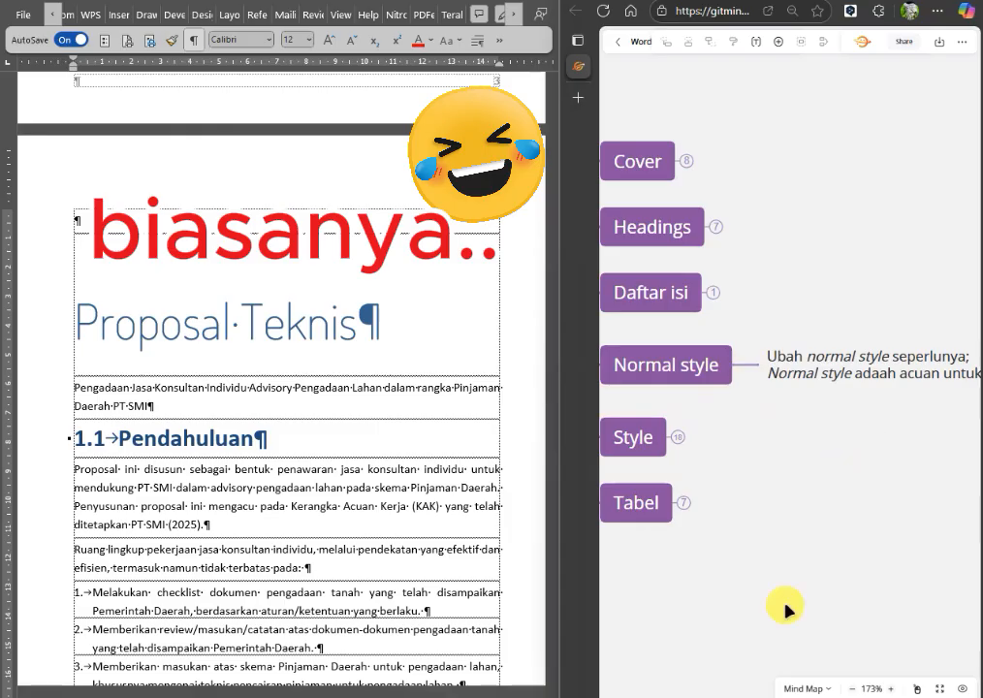
pyautogui.moveTo(854, 581); pyautogui.dragTo(730, 576)
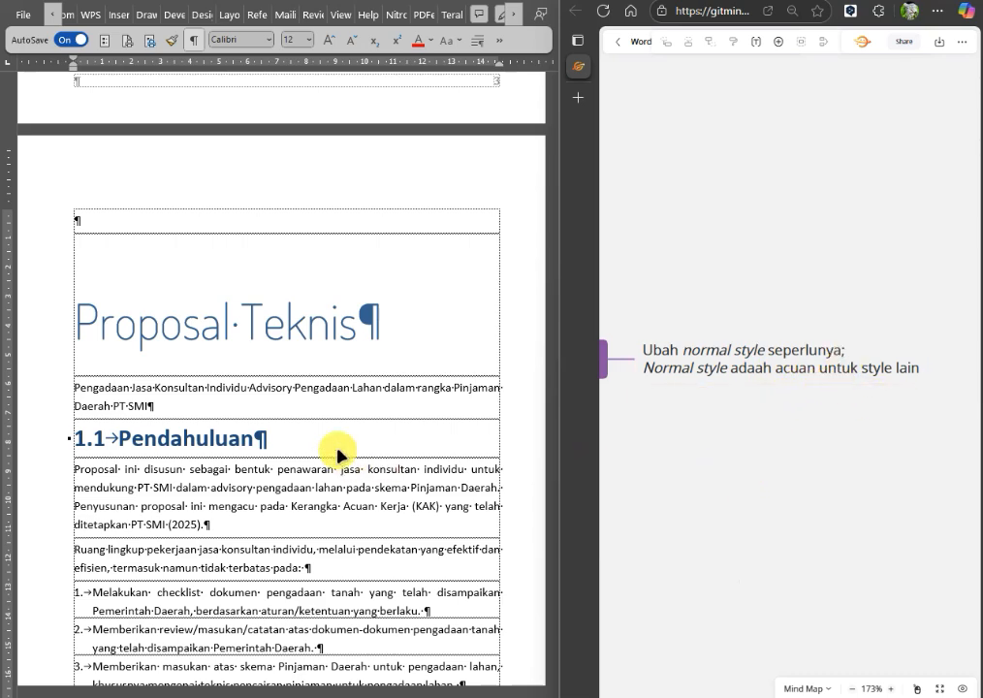
# Show the Styles list and apply the Normal style to the Pengadaan Jasa Konsultan paragraph below the Proposal Teknis heading.
pyautogui.click(500, 40)
pyautogui.click(691, 70)
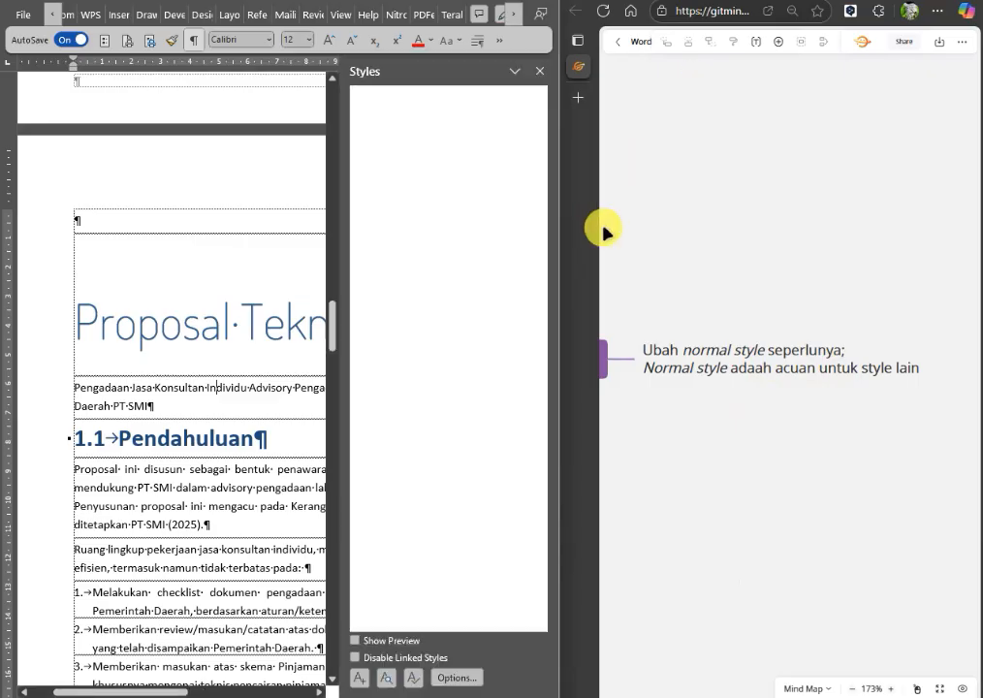
pyautogui.scroll(-13, 420, 243)
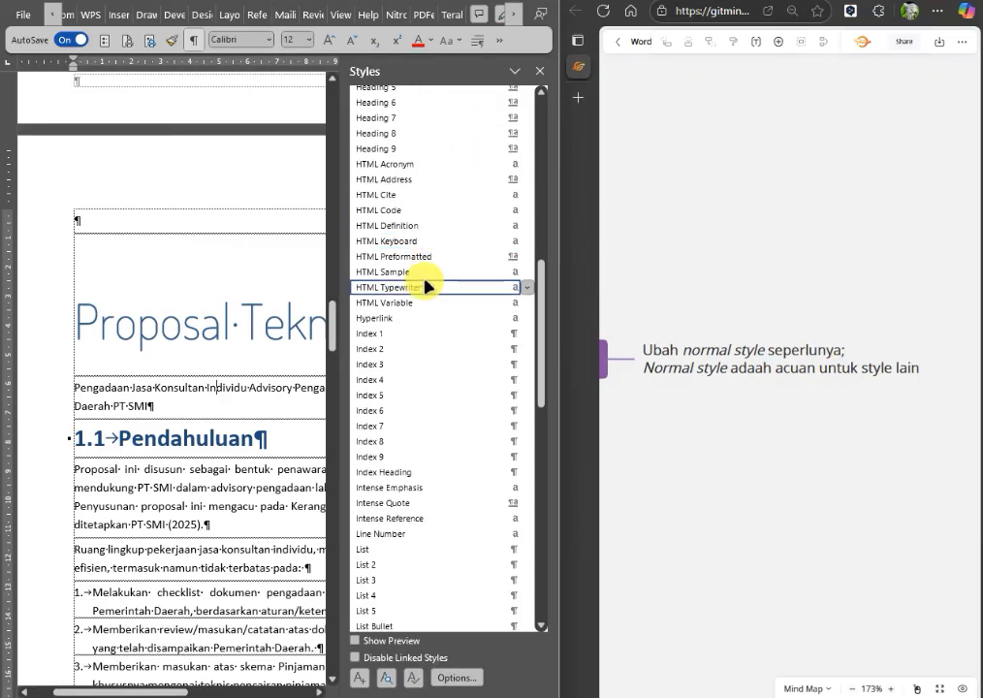
pyautogui.scroll(-9, 358, 572)
pyautogui.scroll(-2, 372, 520)
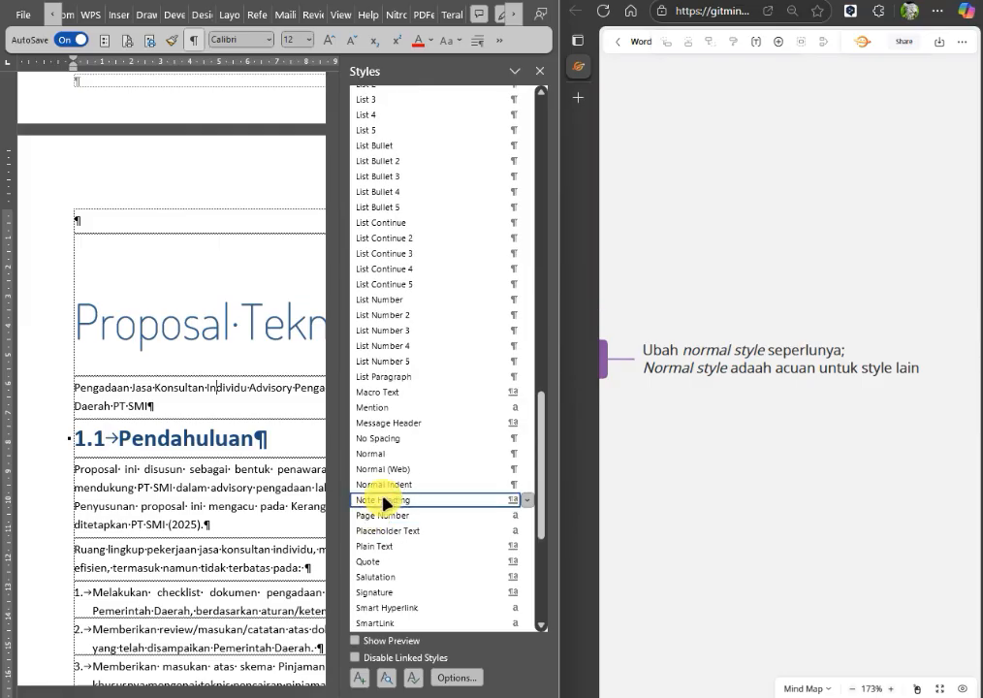
pyautogui.click(400, 453)
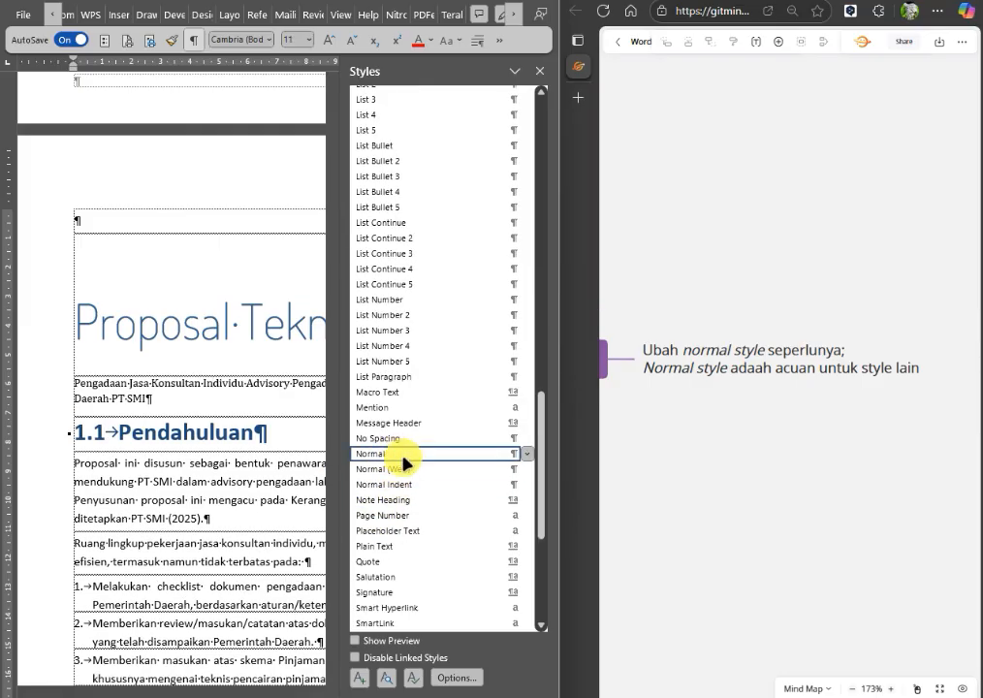
# Modify the Normal style to use the Aptos font, and close the Styles pane.
pyautogui.moveTo(683, 458); pyautogui.dragTo(863, 468)
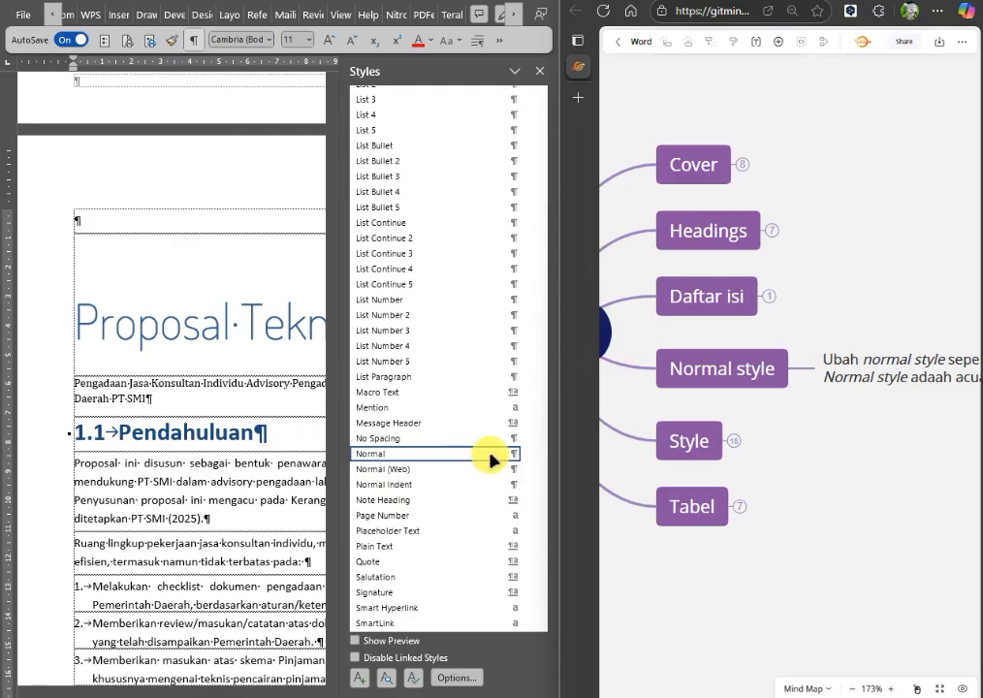
pyautogui.moveTo(885, 405)
pyautogui.mouseDown()
pyautogui.moveTo(816, 402)
pyautogui.moveTo(877, 398)
pyautogui.moveTo(889, 384)
pyautogui.mouseUp()
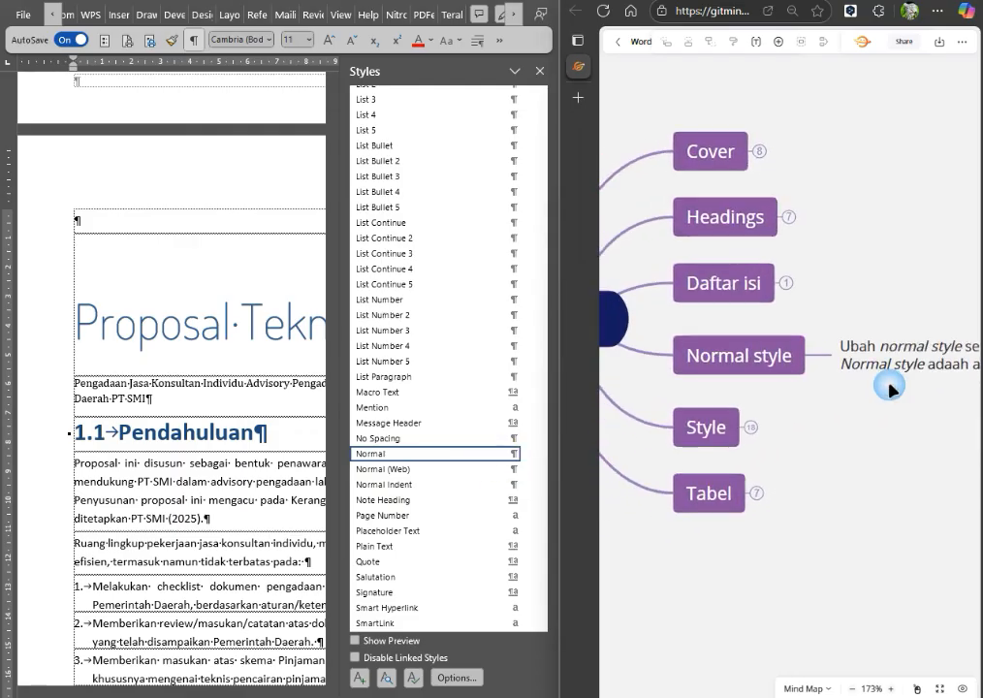
pyautogui.click(525, 459)
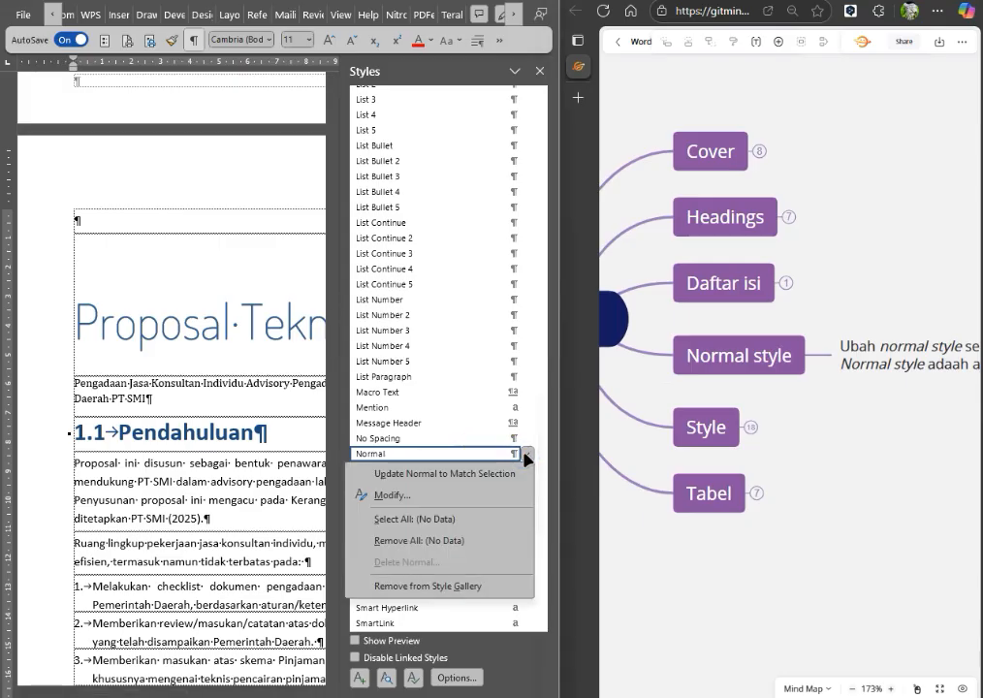
pyautogui.click(387, 495)
pyautogui.click(150, 286)
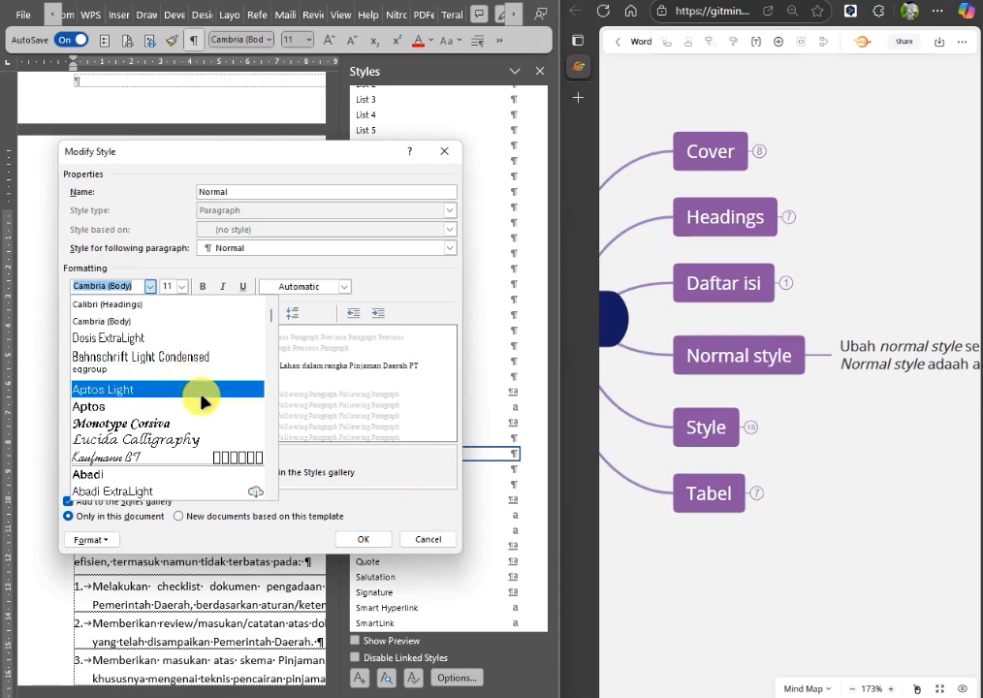
pyautogui.scroll(-1, 200, 395)
pyautogui.click(110, 374)
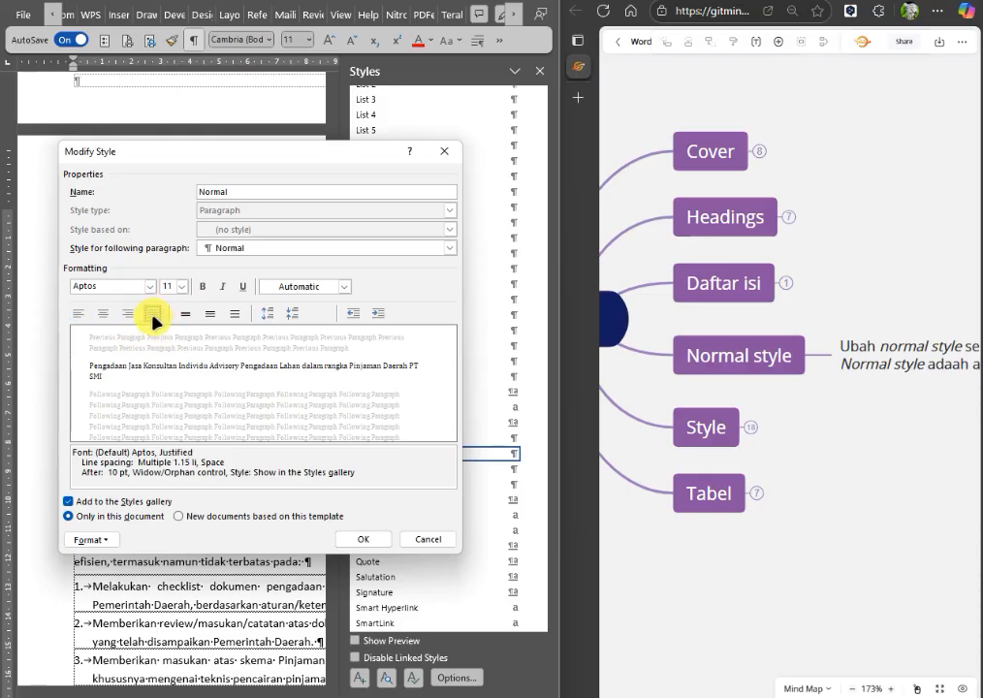
pyautogui.click(378, 543)
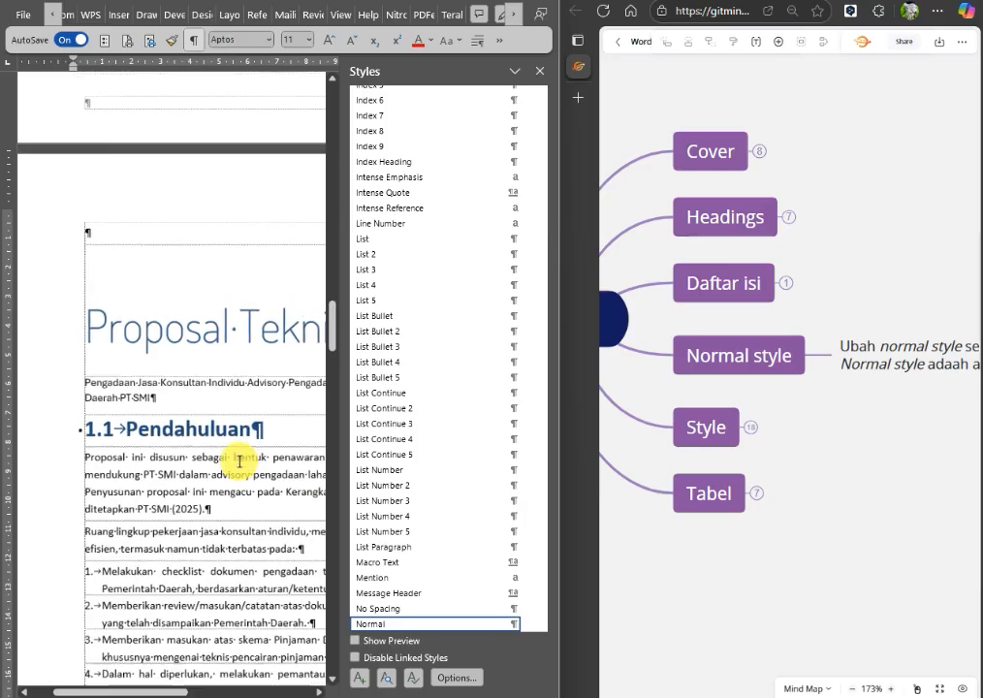
pyautogui.scroll(-3, 249, 460)
pyautogui.click(540, 71)
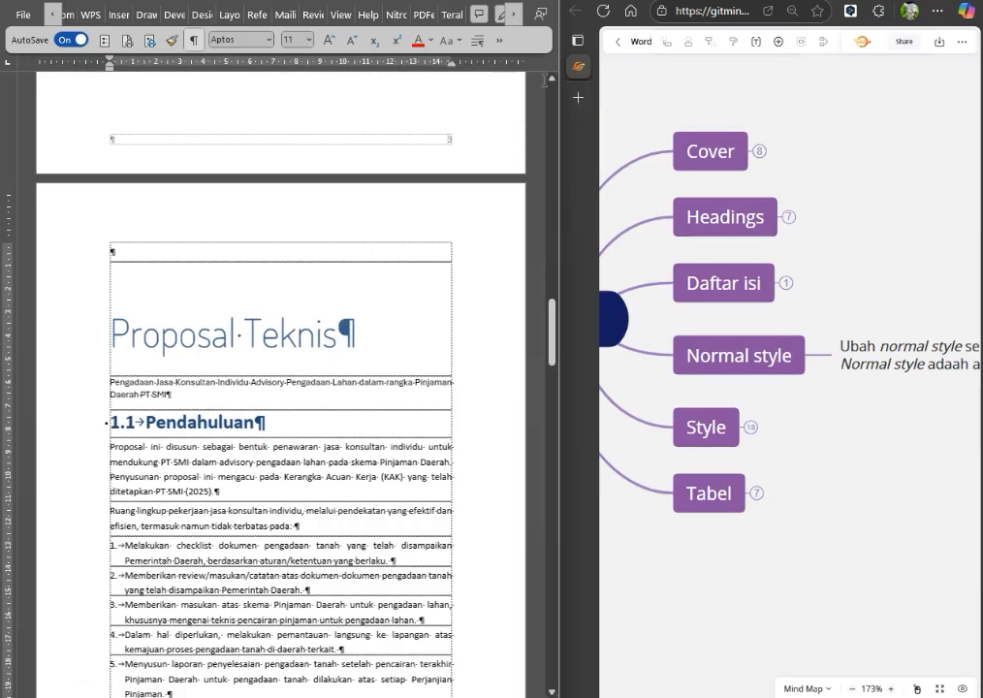
# Check the fonts and sizes of the first numbered list item, the body paragraphs and the 1.1 Pendahuluan heading.
pyautogui.scroll(5, 243, 508)
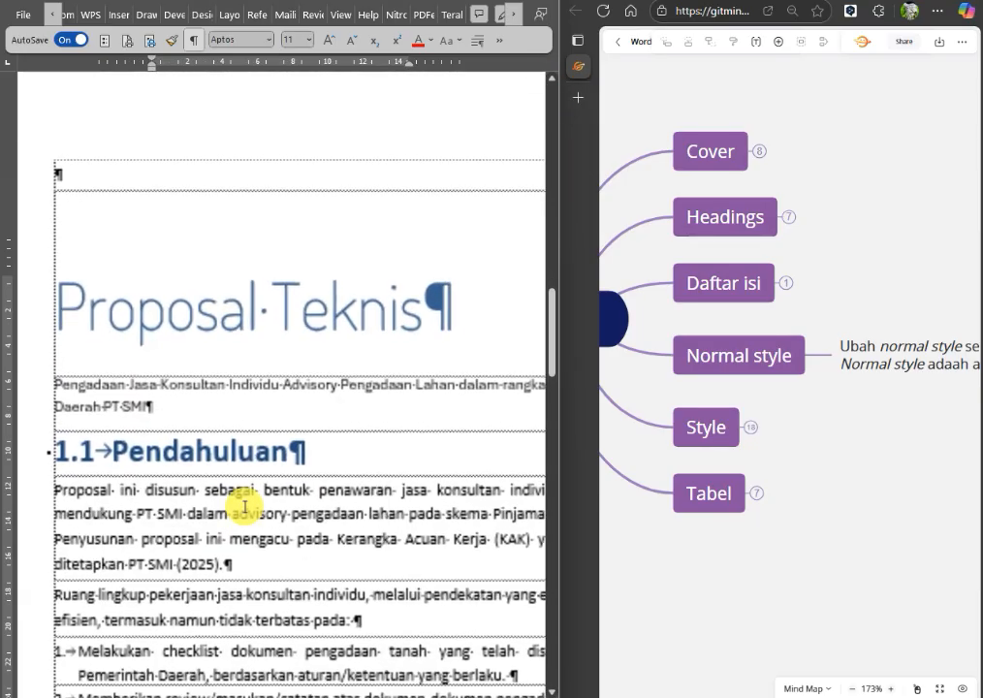
pyautogui.scroll(-4, 248, 502)
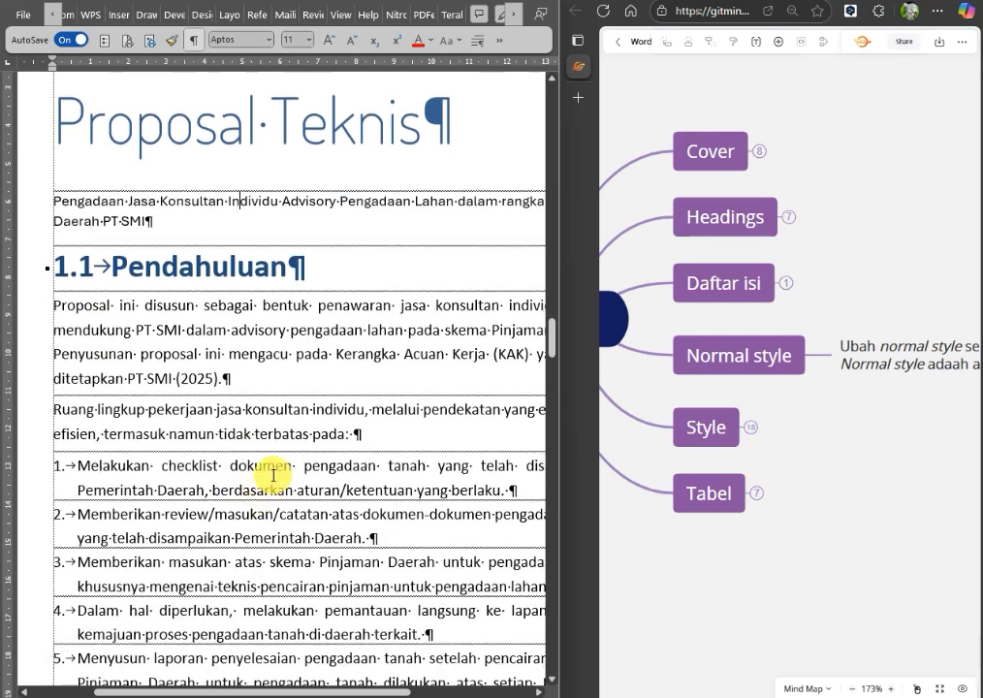
pyautogui.click(275, 468)
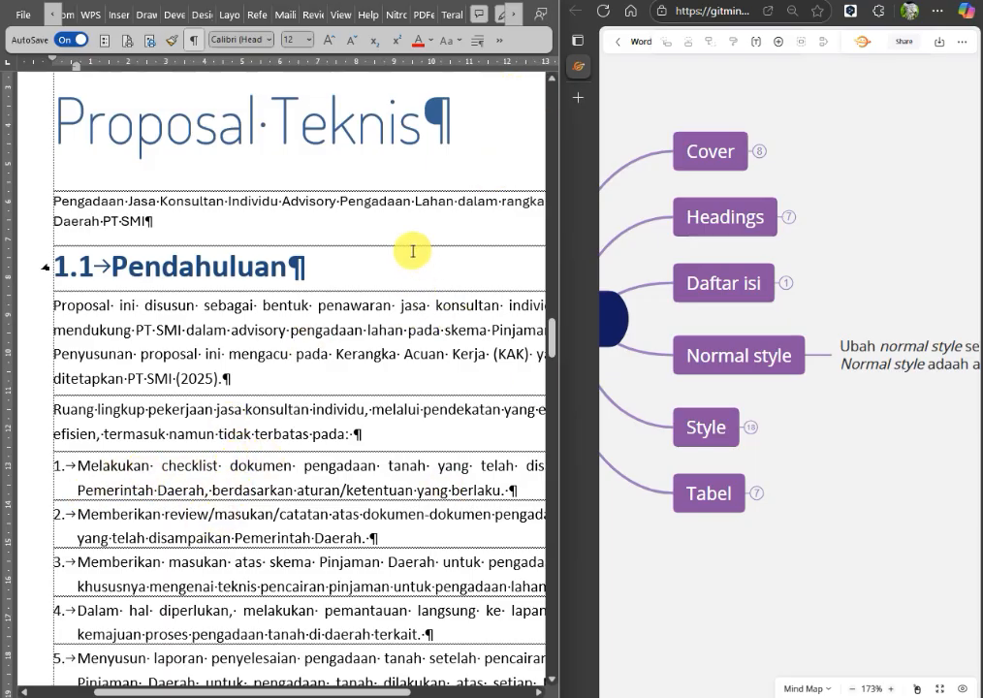
pyautogui.click(302, 404)
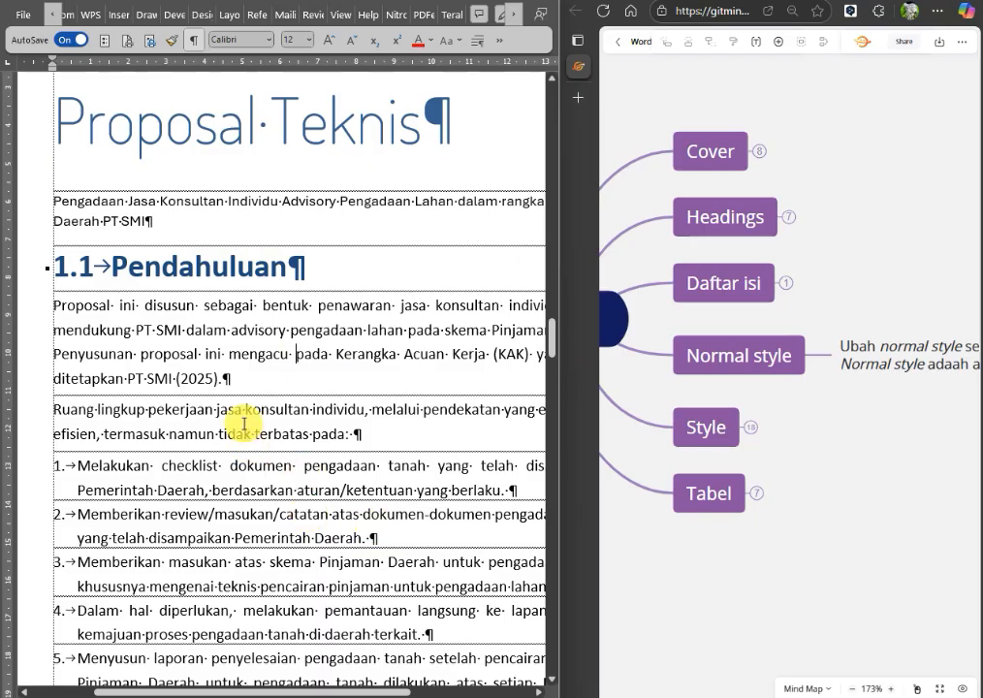
pyautogui.click(222, 253)
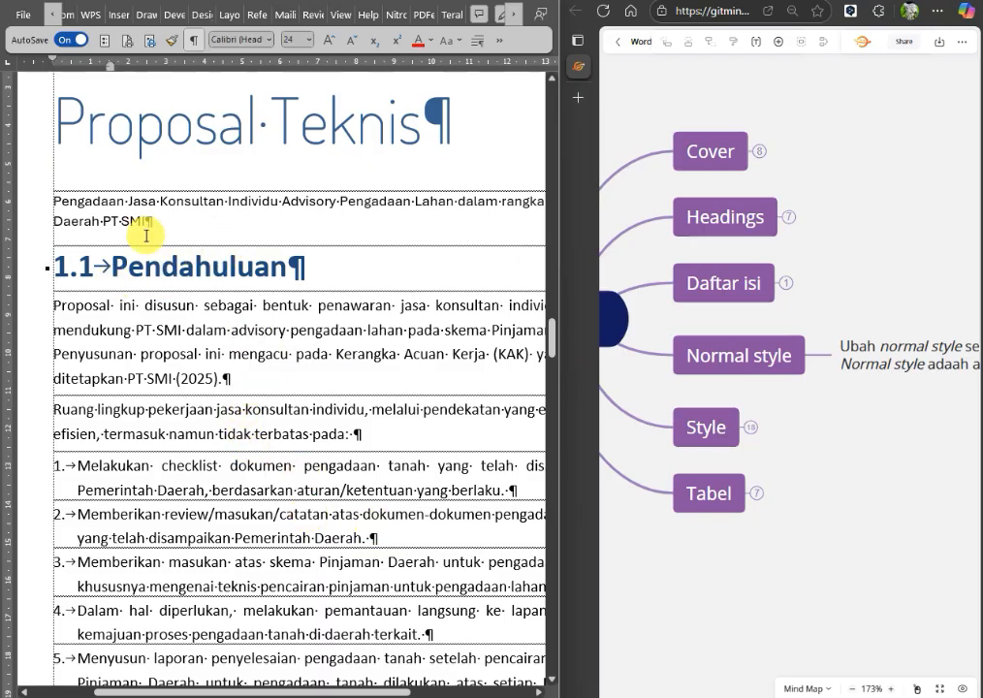
pyautogui.click(144, 287)
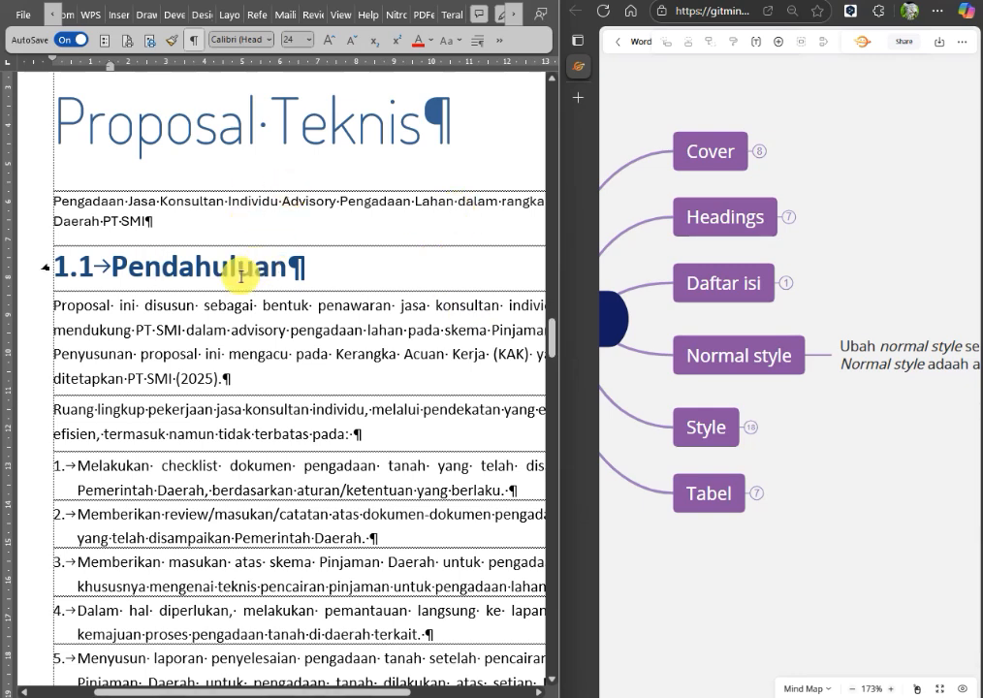
# Modify the List Number style of the numbered items below 1.1 Pendahuluan to use the Aptos font at size 11.
pyautogui.click(217, 466)
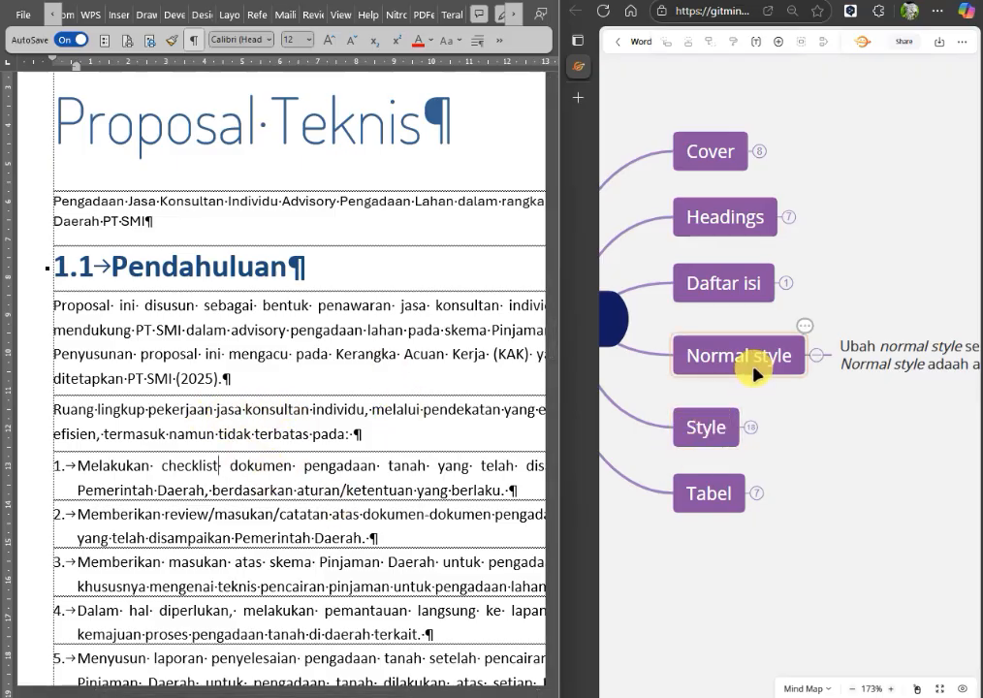
pyautogui.click(244, 476)
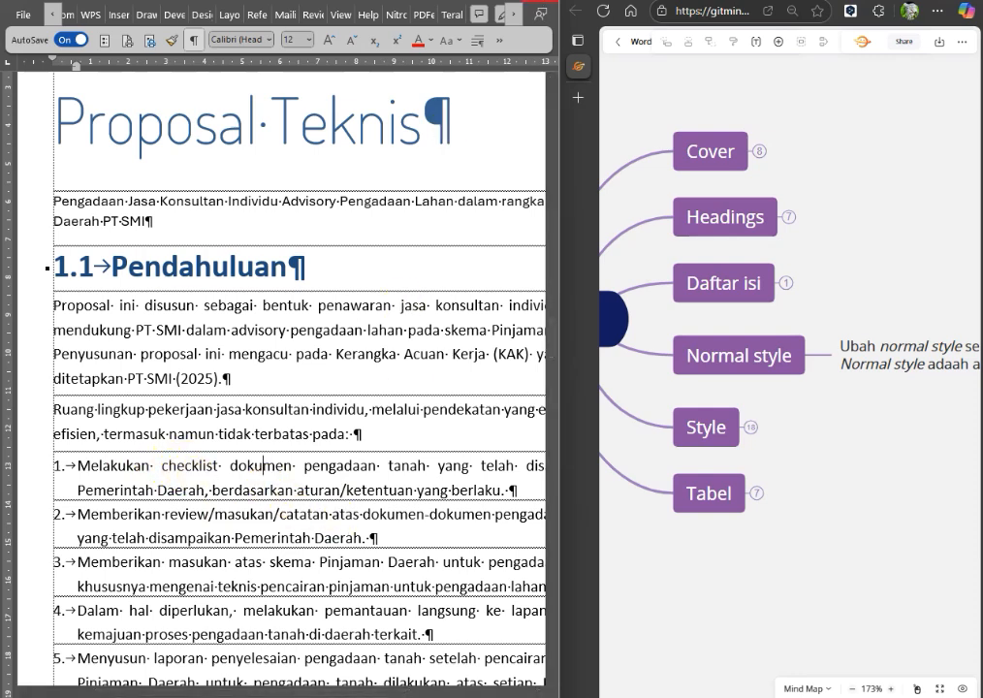
pyautogui.click(502, 42)
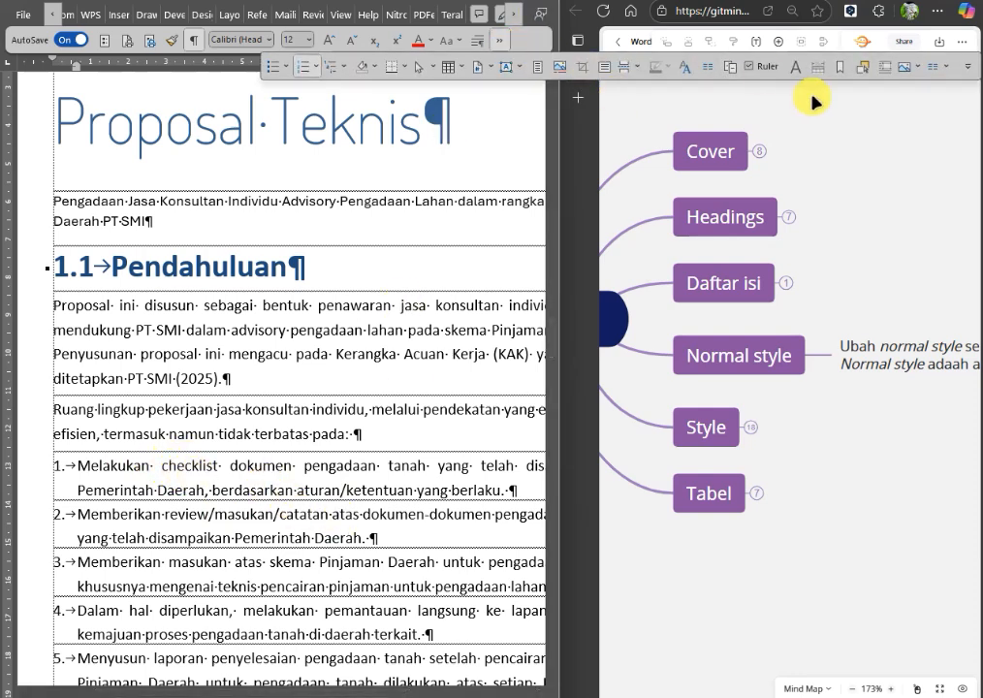
pyautogui.click(691, 70)
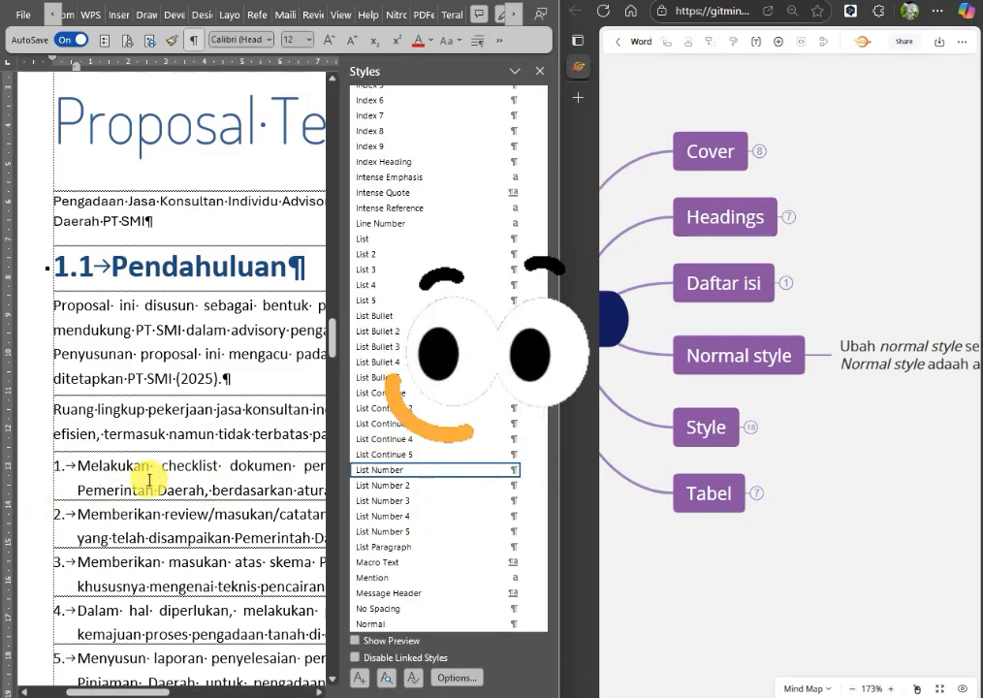
pyautogui.click(529, 474)
pyautogui.click(345, 509)
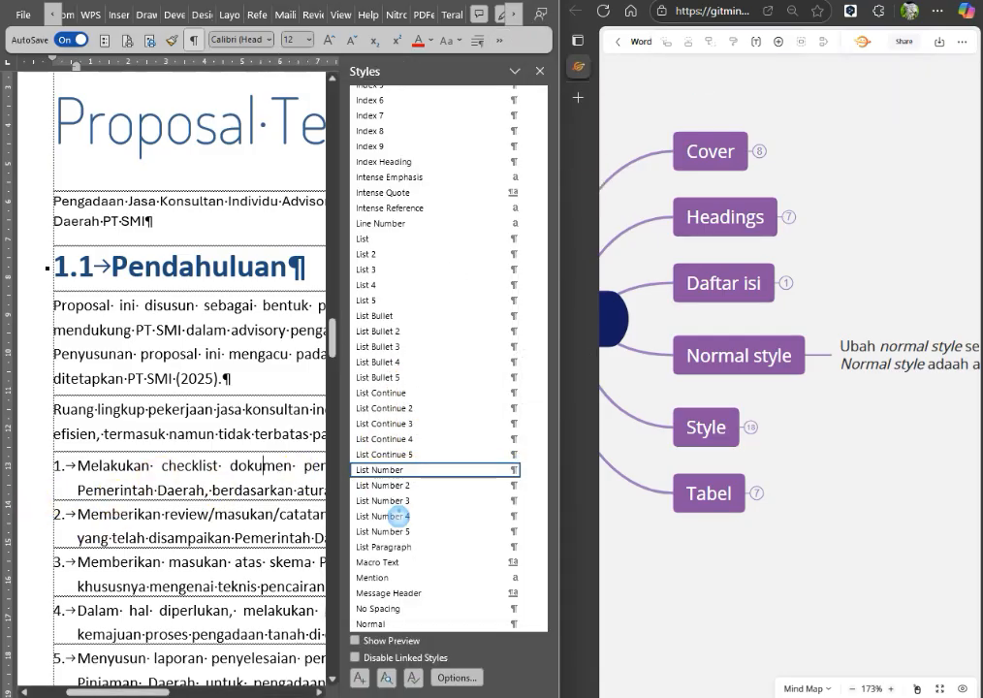
pyautogui.click(150, 286)
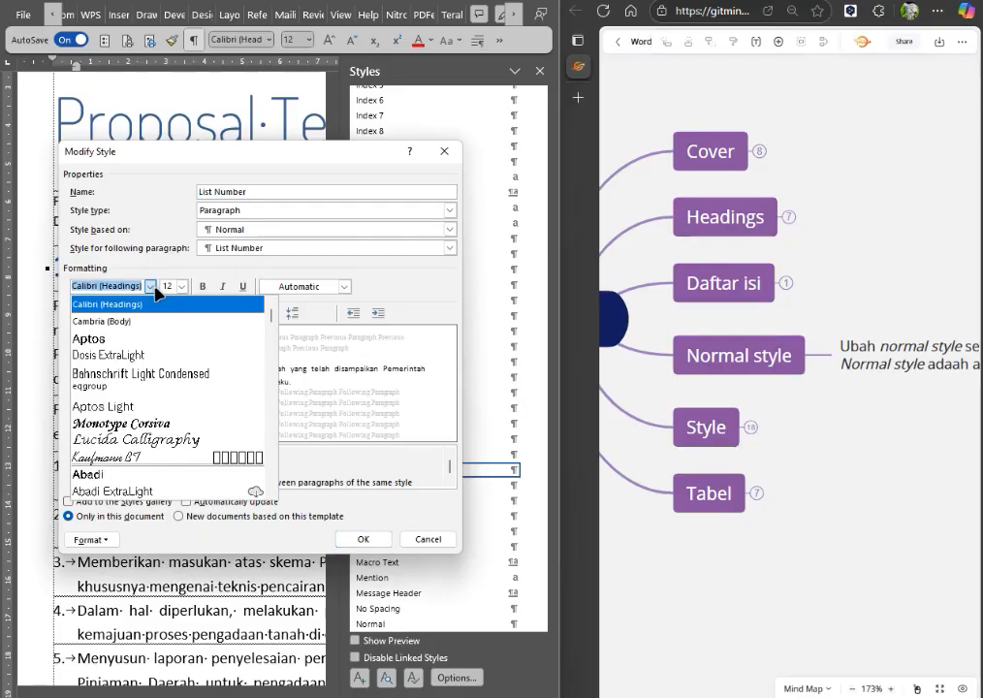
pyautogui.click(148, 341)
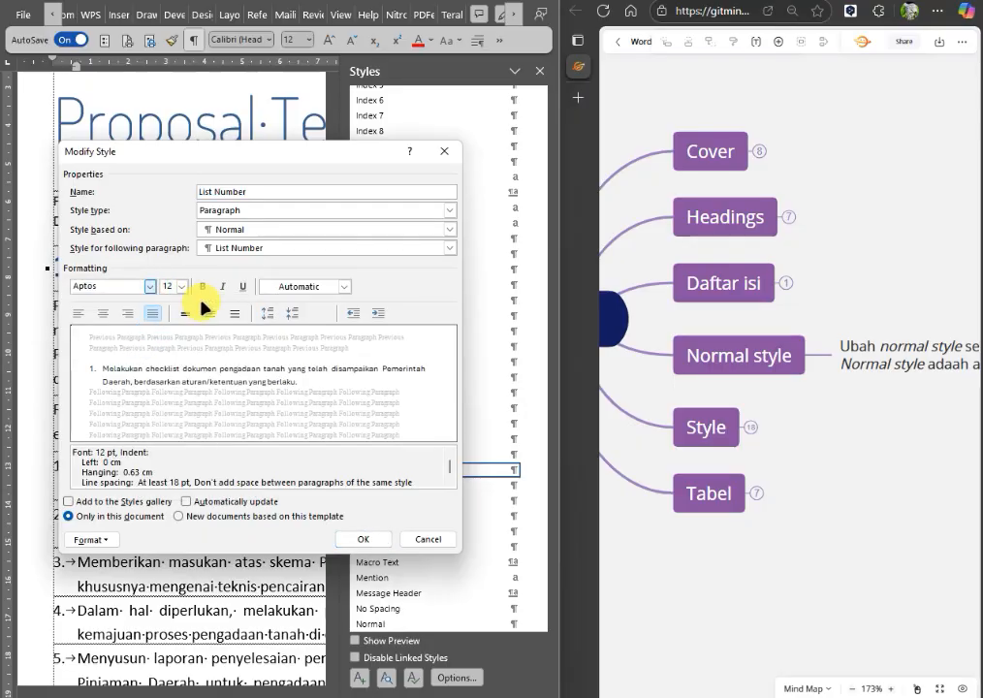
pyautogui.click(181, 286)
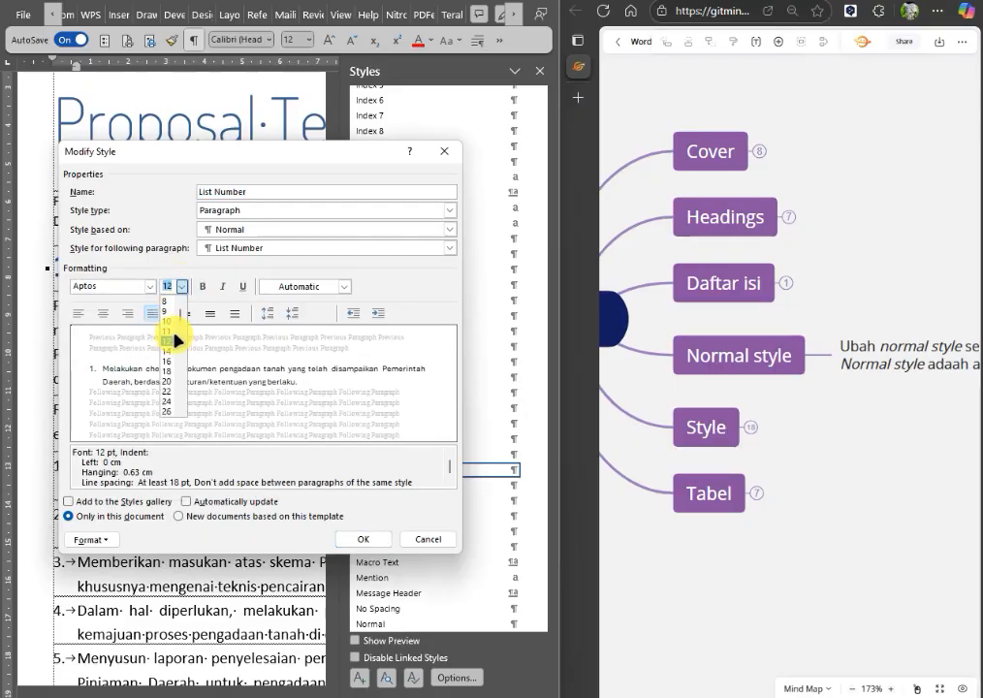
pyautogui.click(171, 332)
pyautogui.click(367, 538)
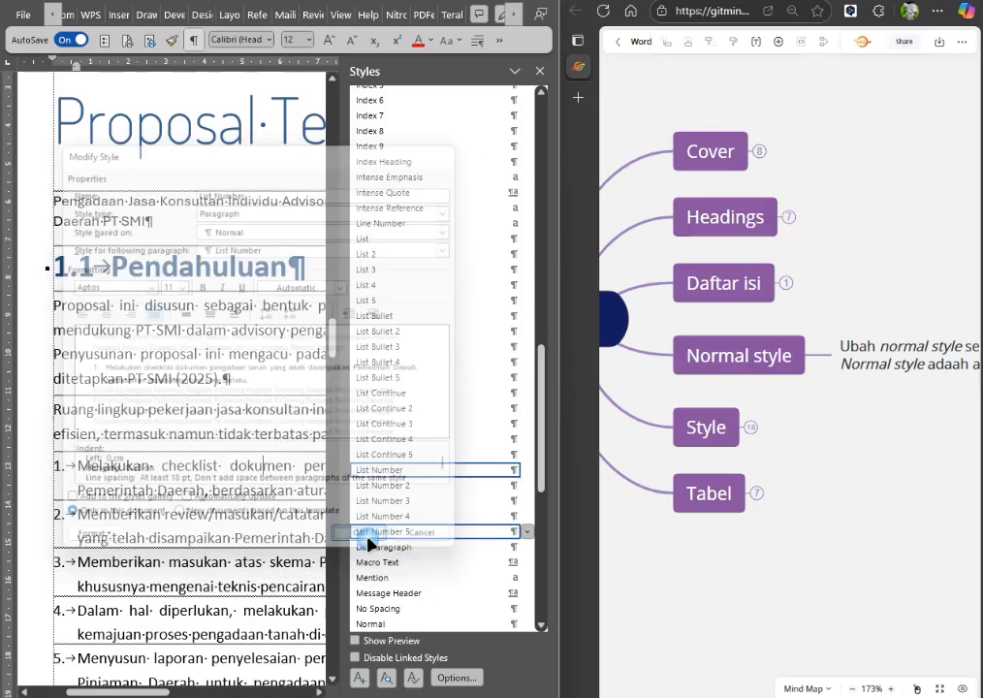
# Review the base style and formatting settings of the Body Text style used by the paragraphs below 1.1 Pendahuluan.
pyautogui.click(224, 426)
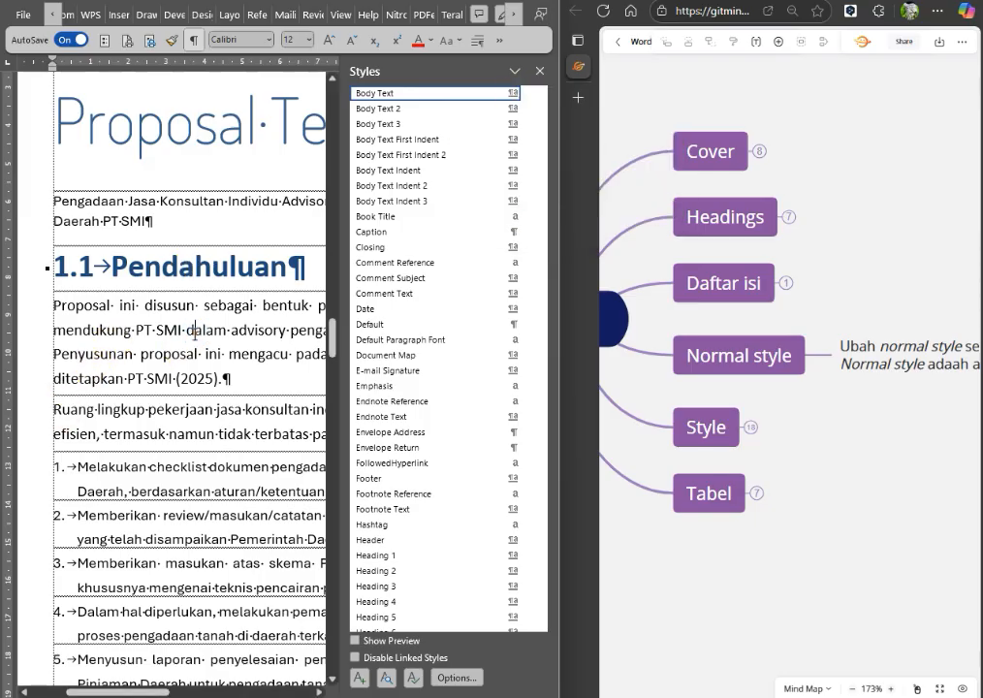
pyautogui.click(527, 93)
pyautogui.click(426, 133)
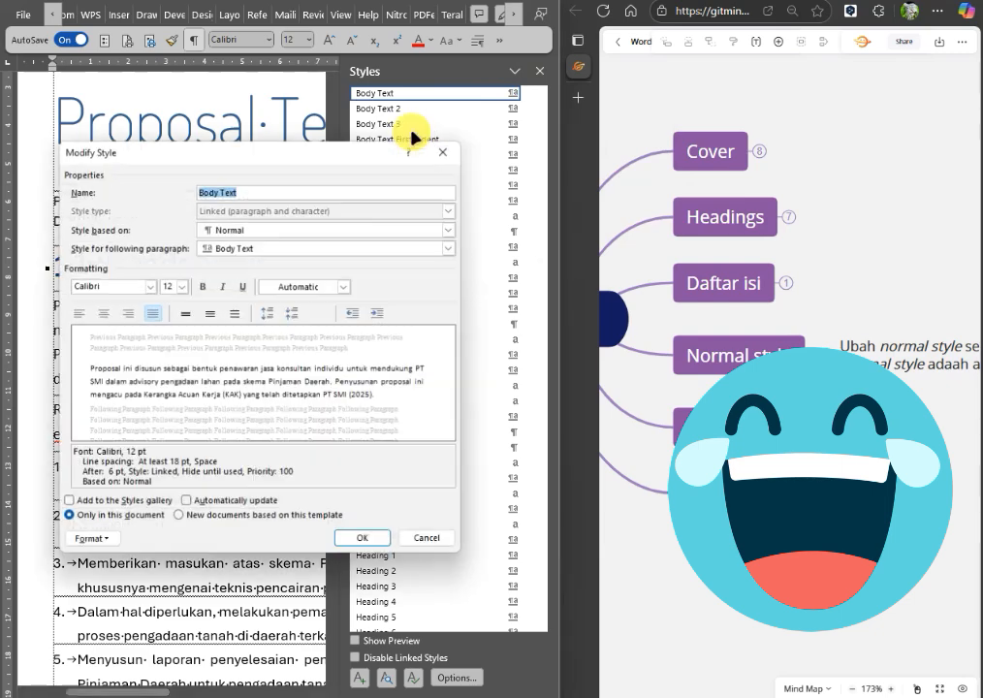
pyautogui.moveTo(309, 158); pyautogui.dragTo(519, 139)
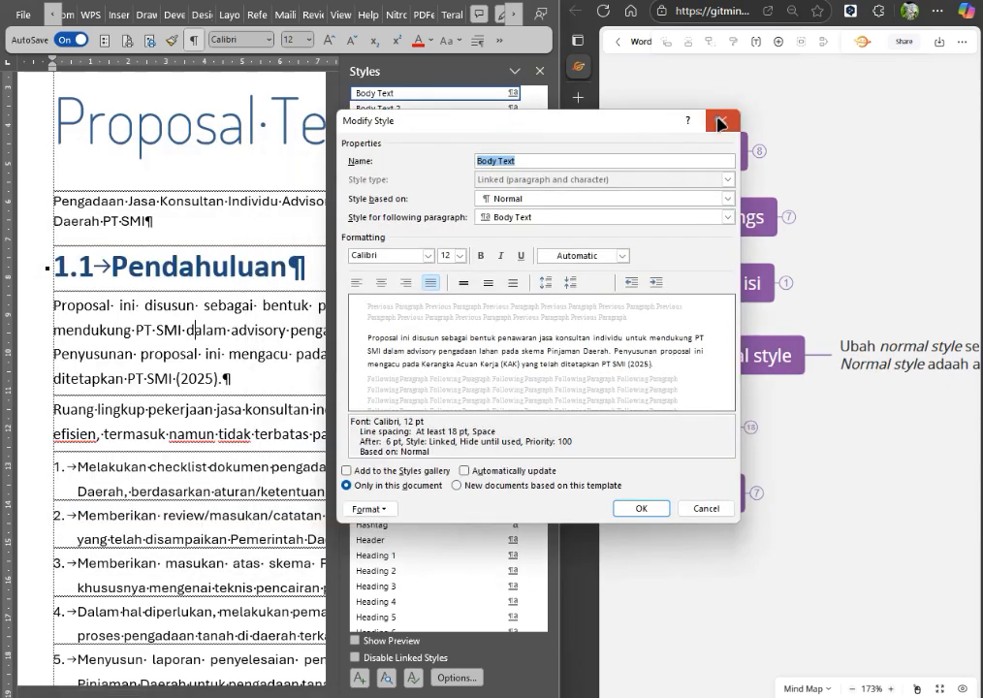
pyautogui.click(719, 124)
# Apply the Body Text style to the Pengadaan Jasa Konsultan paragraph below Proposal Teknis and set that style's font to Aptos.
pyautogui.click(144, 205)
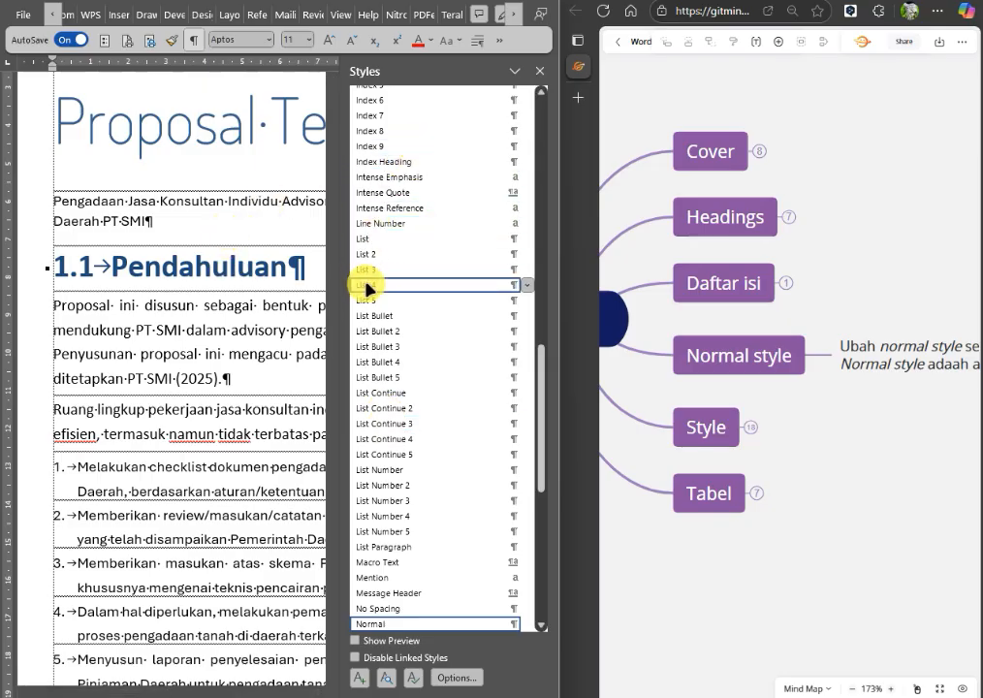
pyautogui.hotkey('ctrl', 'z')
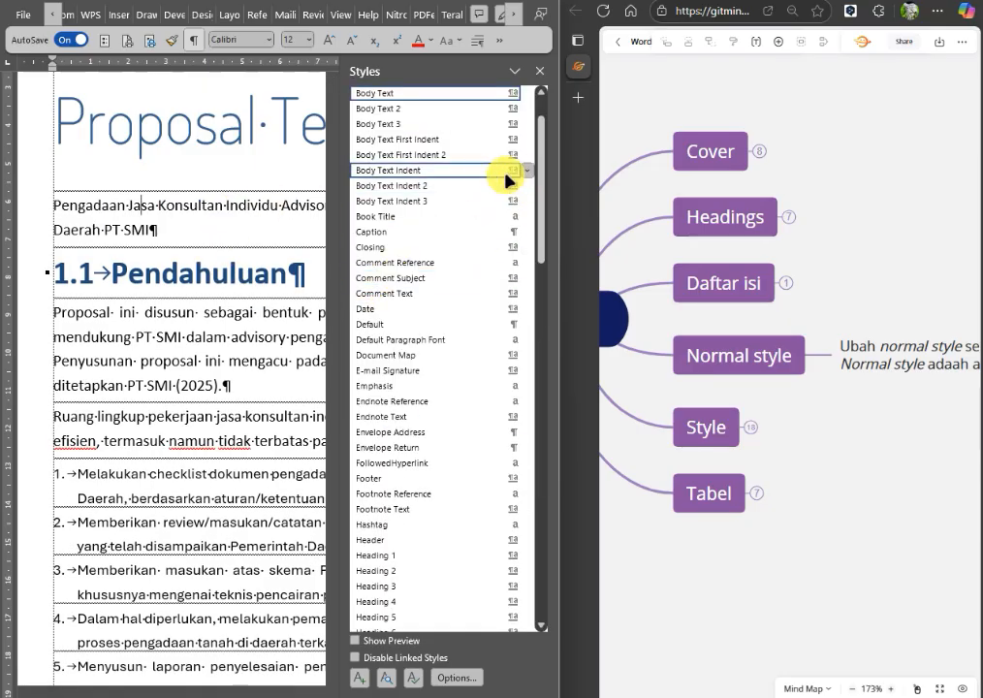
pyautogui.click(536, 94)
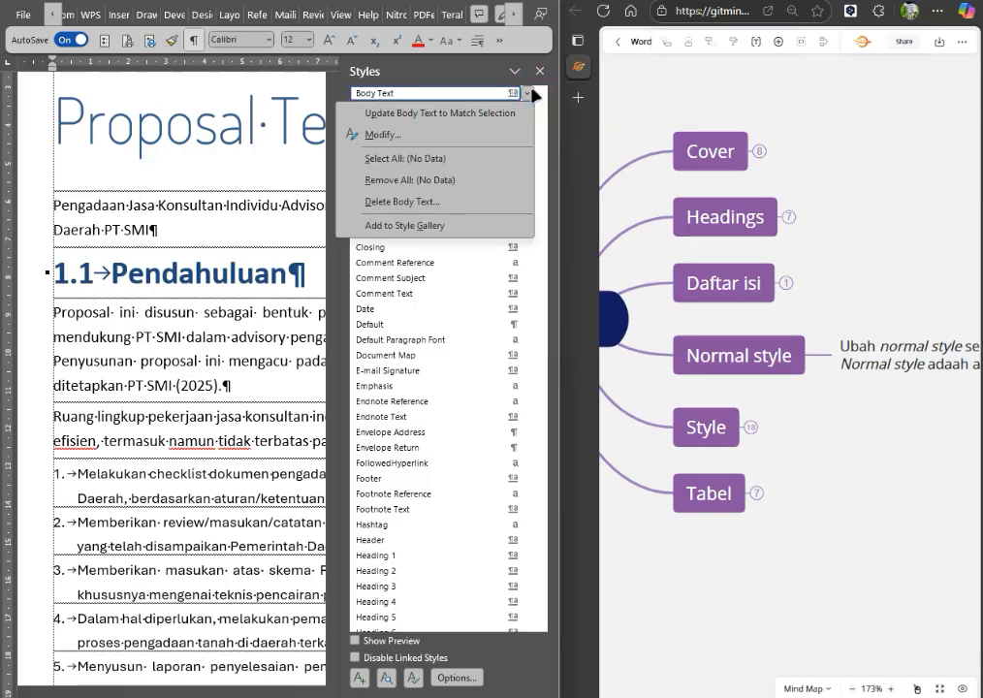
pyautogui.click(419, 133)
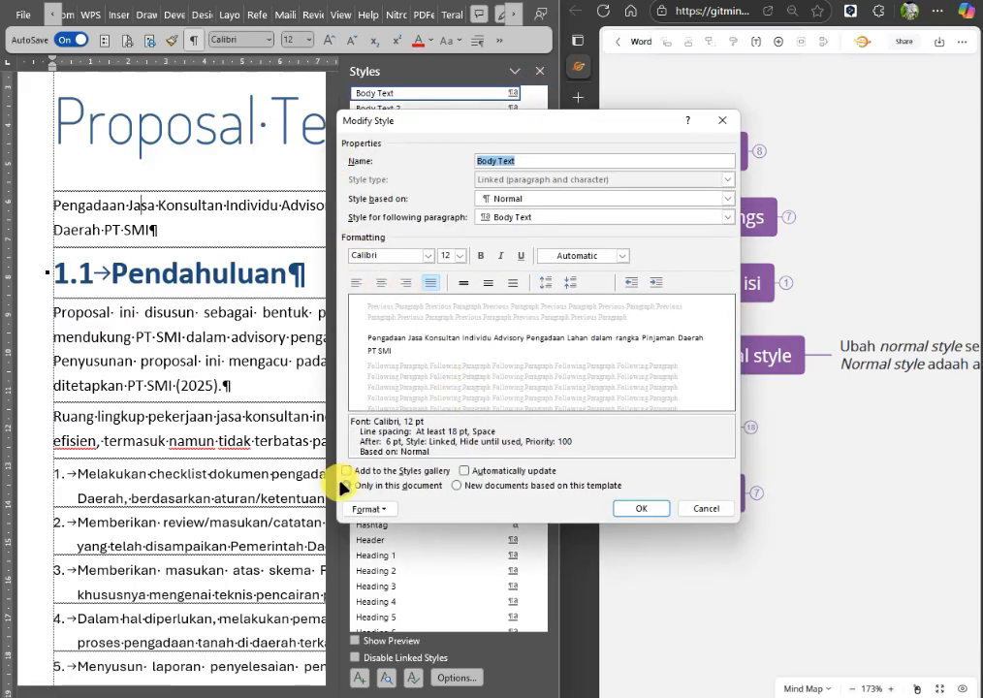
pyautogui.click(427, 256)
pyautogui.click(427, 256)
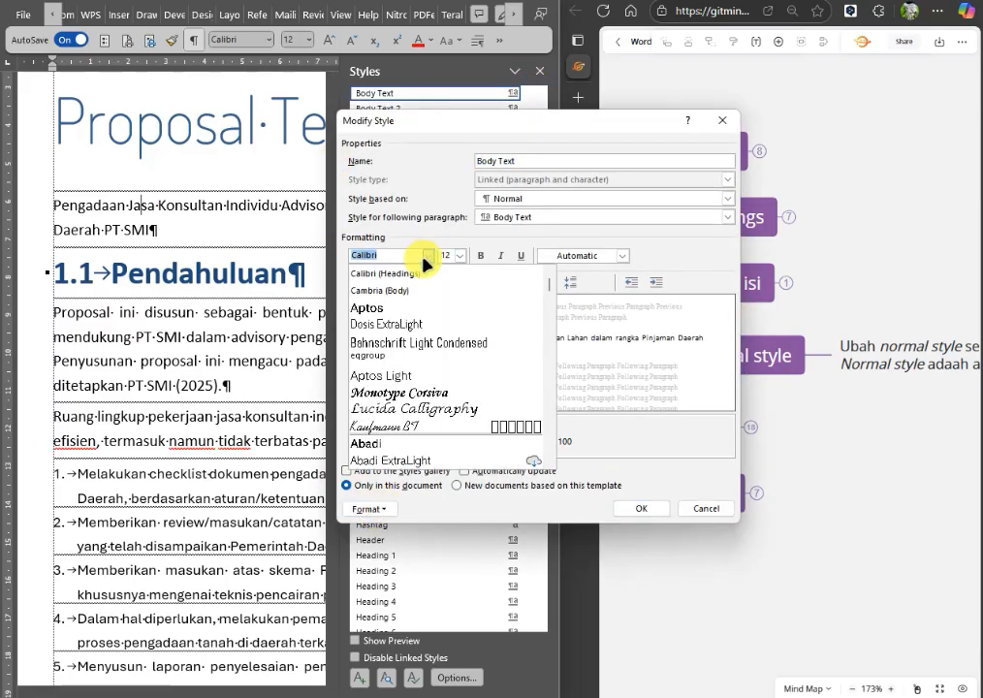
pyautogui.click(403, 307)
pyautogui.click(641, 509)
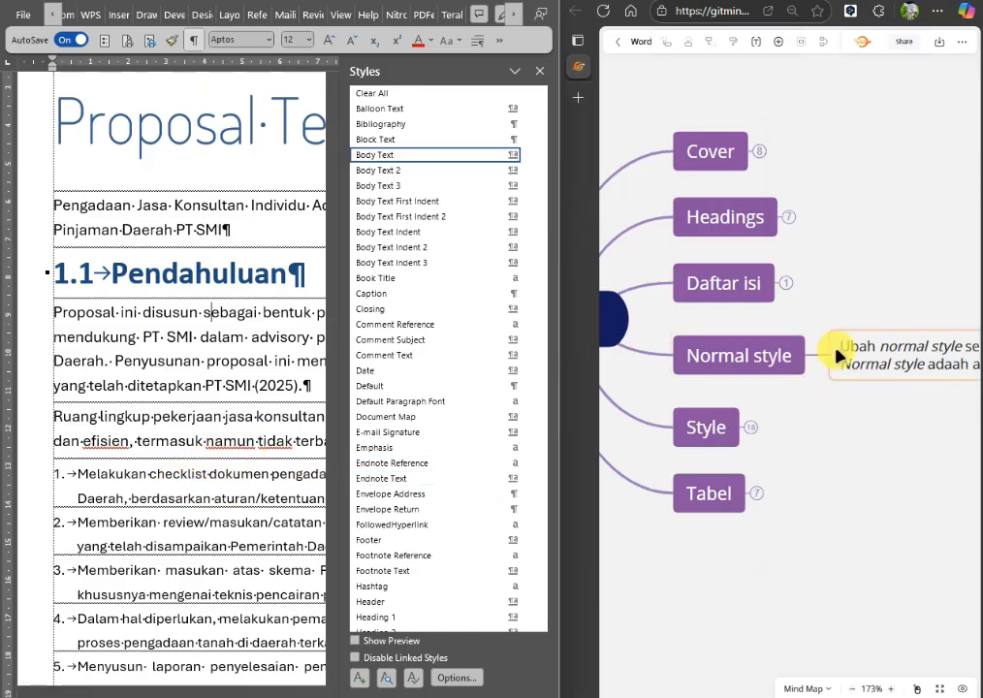
pyautogui.click(540, 70)
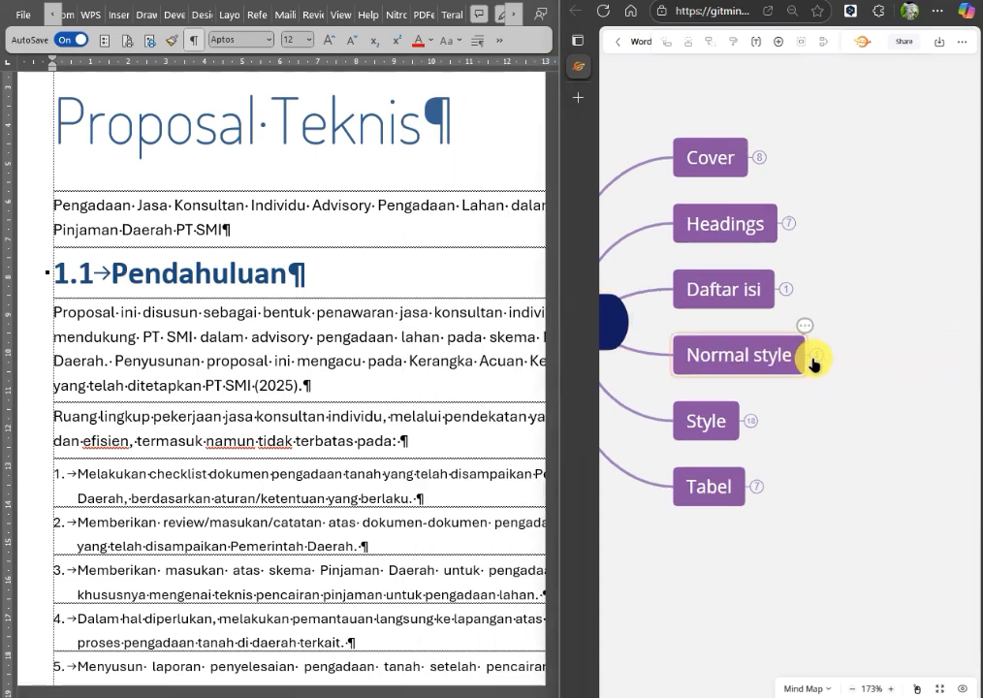
# Expand the Style branch of the mind map and read its tip on applying suitable styles.
pyautogui.click(746, 426)
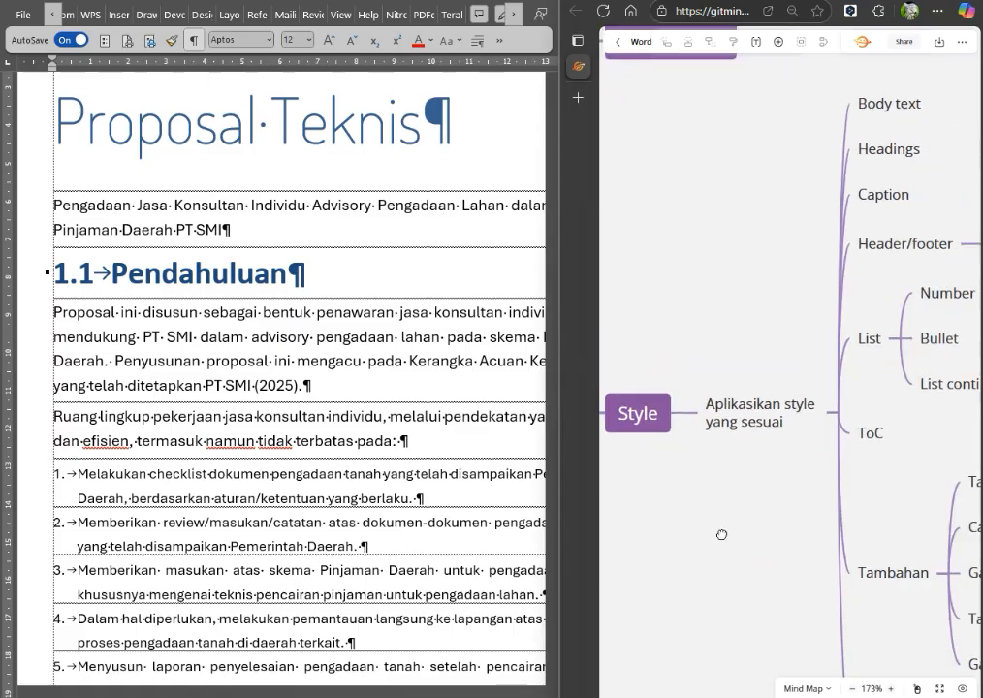
pyautogui.moveTo(660, 514); pyautogui.dragTo(716, 501)
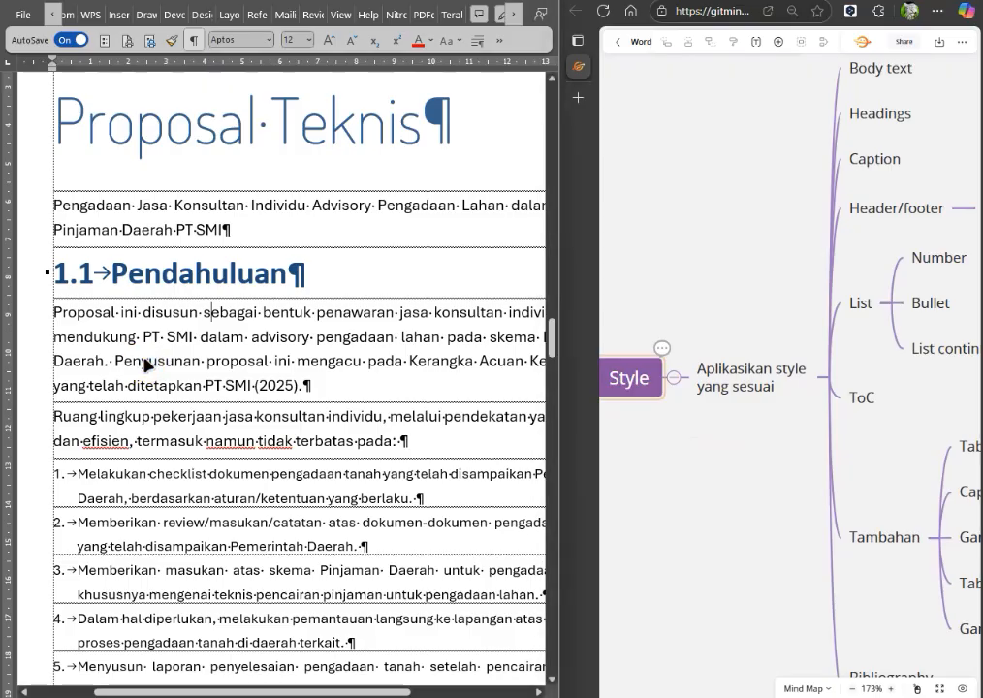
# Check the fonts of the numbered and bulleted items in sections 1.1 to 1.4 against the List entries in the mind map's Style branch.
pyautogui.click(148, 474)
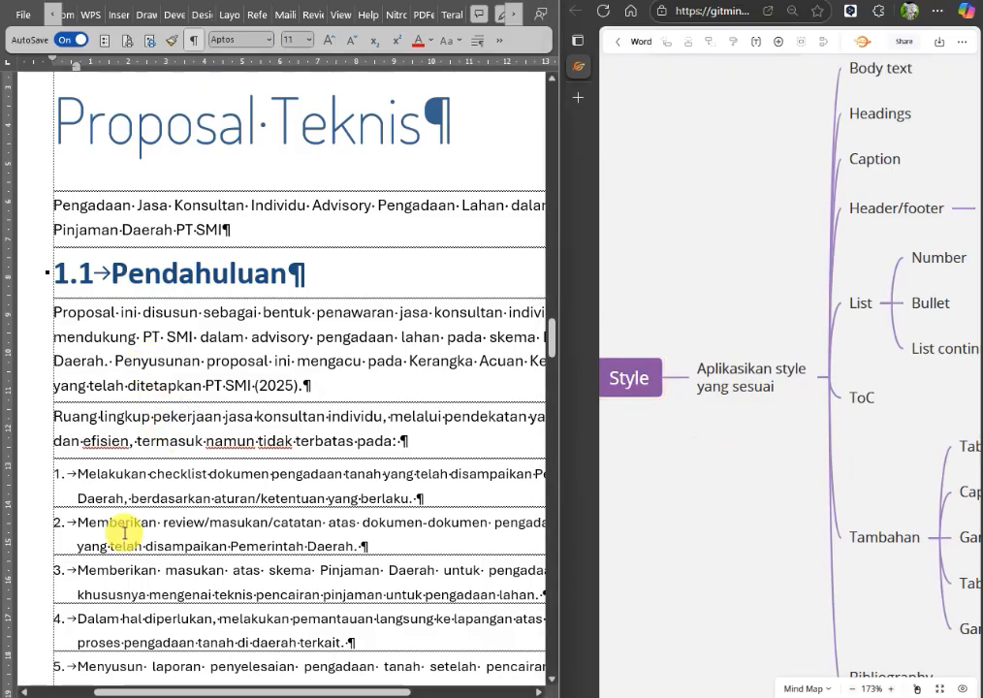
pyautogui.scroll(-3, 123, 526)
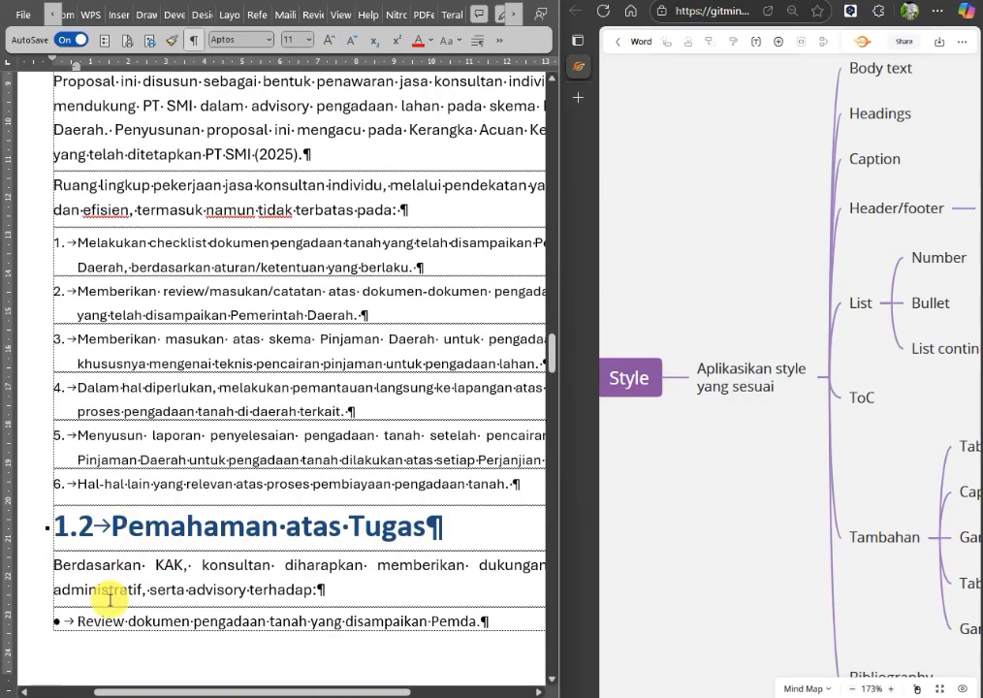
pyautogui.scroll(-1, 131, 593)
pyautogui.click(152, 478)
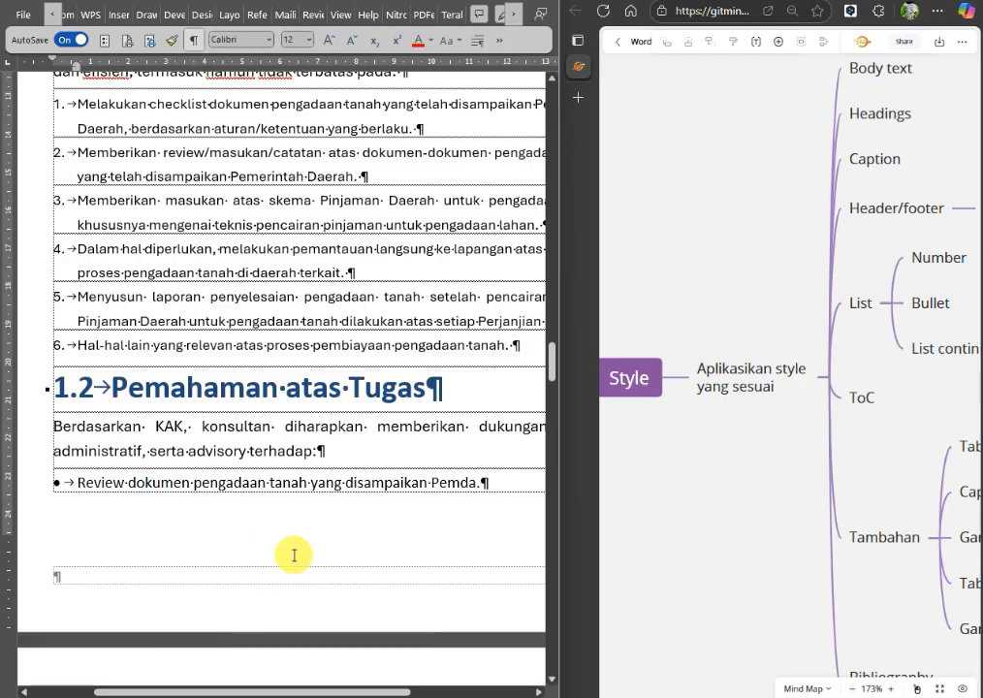
pyautogui.scroll(-2, 360, 485)
pyautogui.scroll(-9, 361, 485)
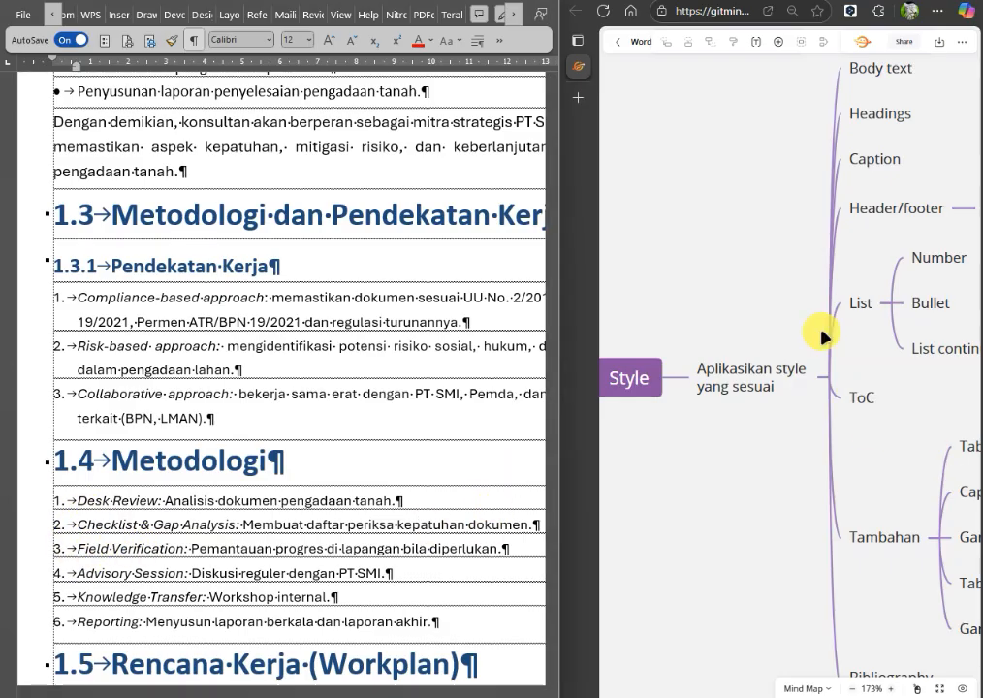
pyautogui.moveTo(774, 261); pyautogui.dragTo(596, 257)
pyautogui.scroll(-2, 755, 310)
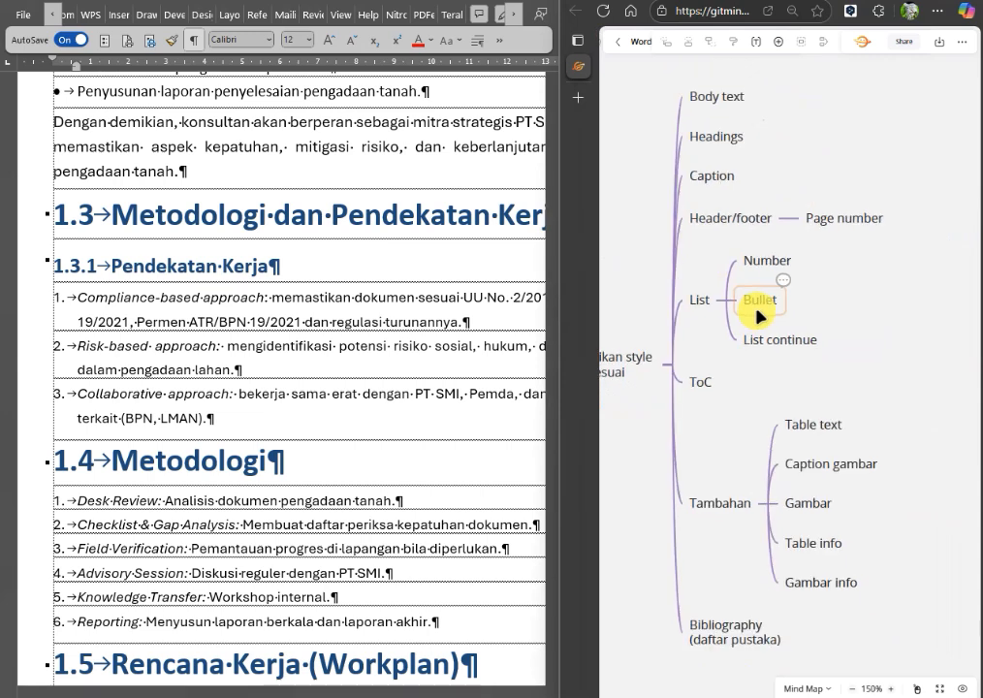
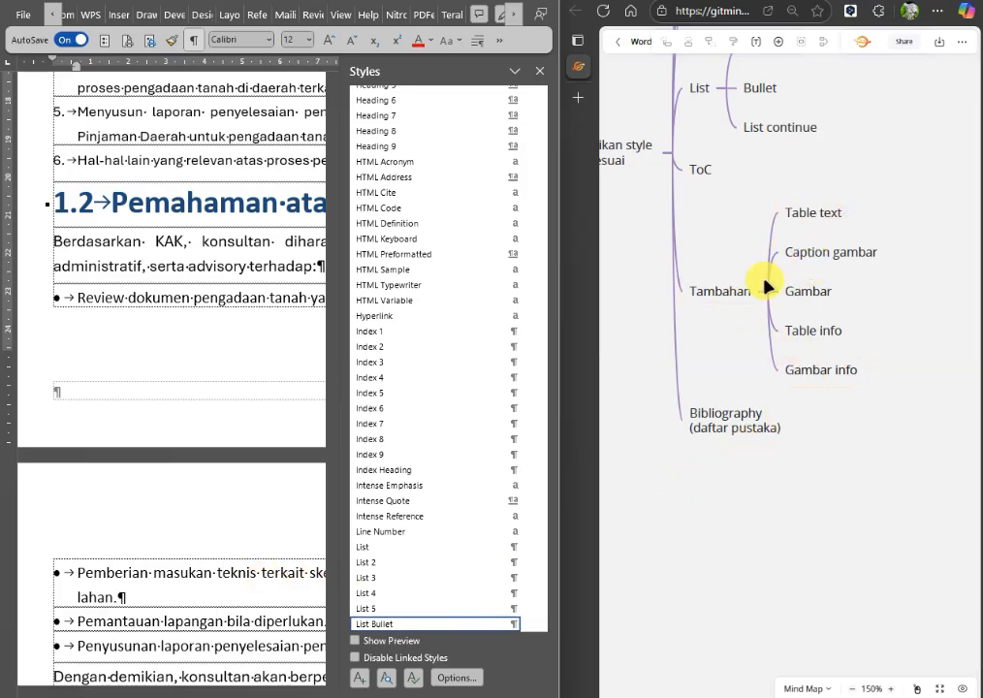
# Read the Table text, Caption gambar and Gambar entries under Tambahan in the mind map and look over sections 1.2 to 1.4.
pyautogui.doubleClick(831, 219)
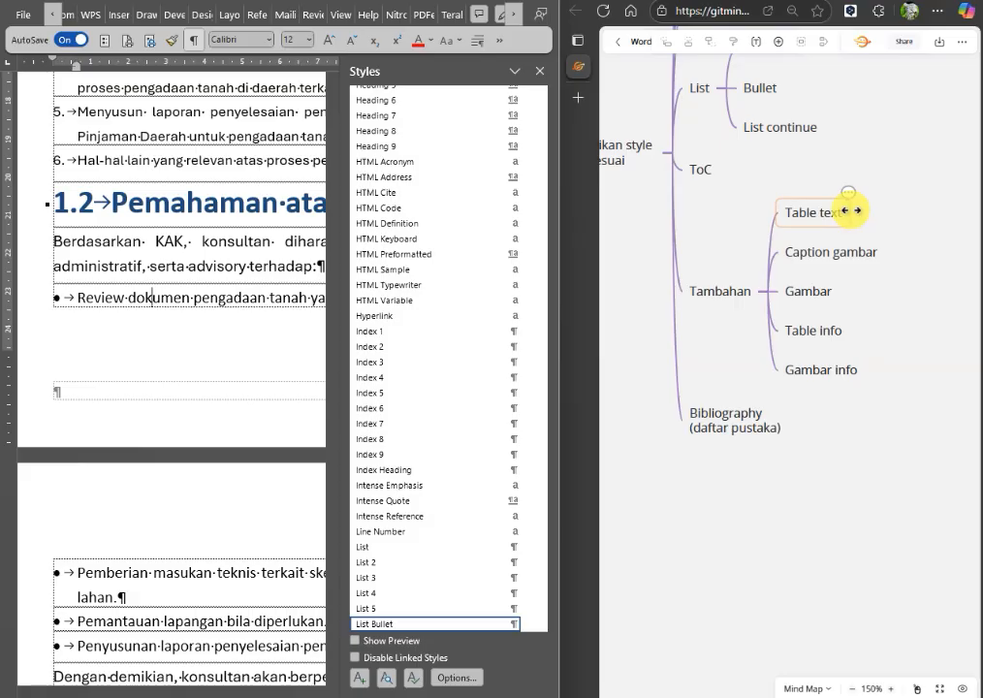
pyautogui.click(951, 544)
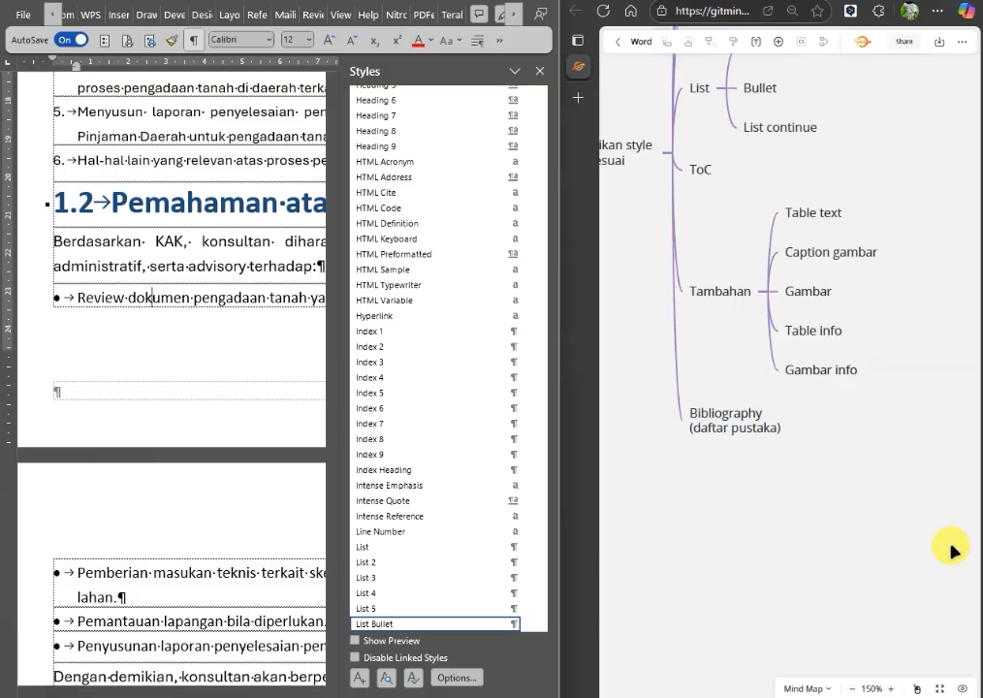
pyautogui.click(816, 258)
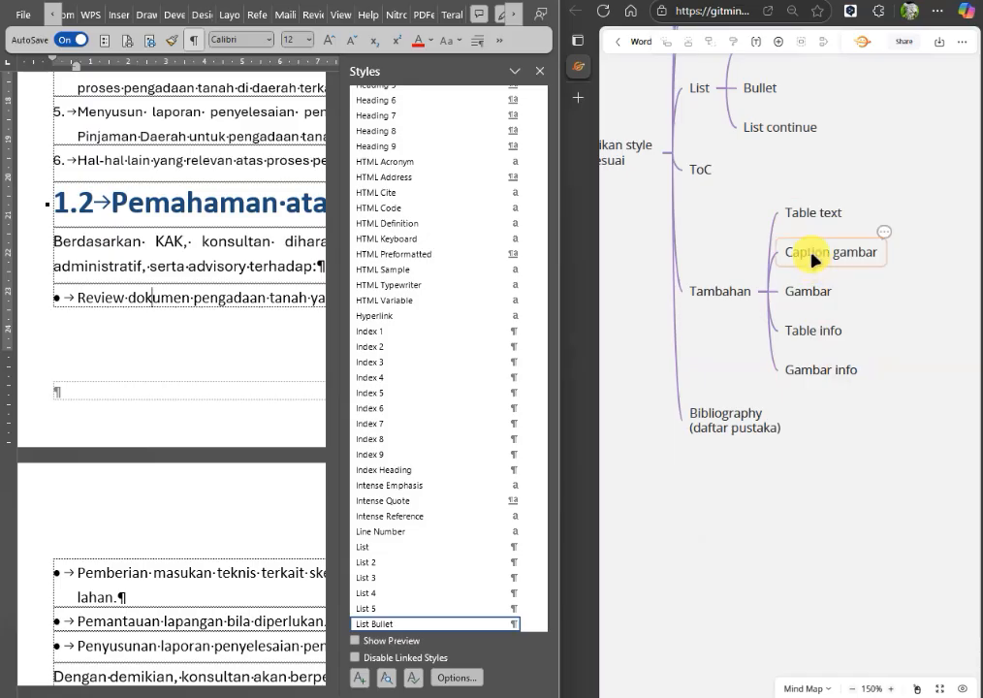
pyautogui.click(826, 293)
pyautogui.click(151, 590)
pyautogui.scroll(-6, 148, 585)
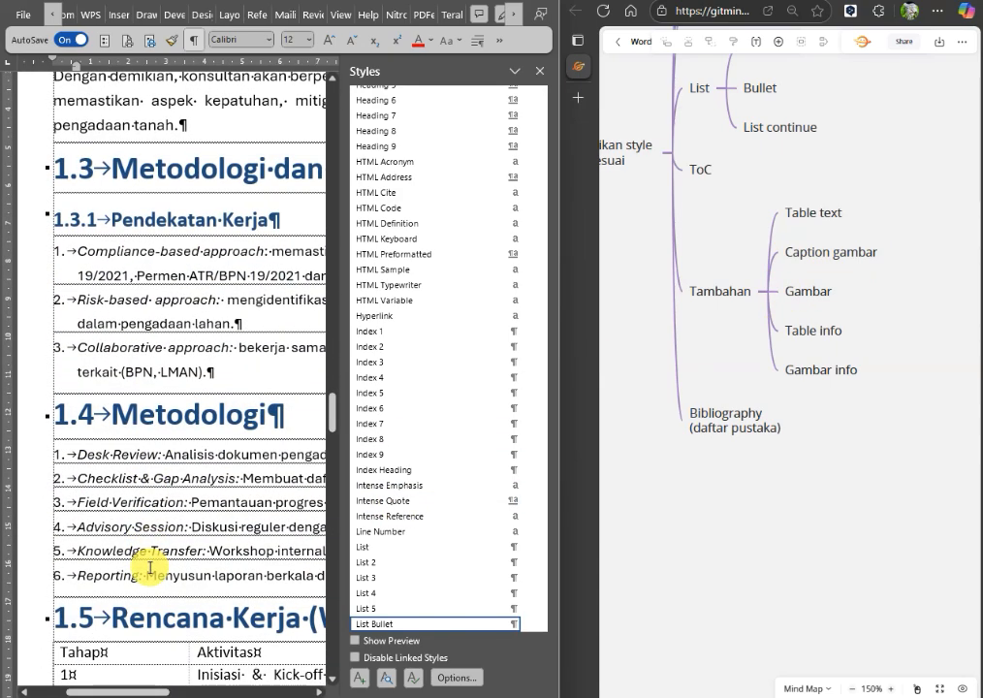
pyautogui.scroll(3, 151, 569)
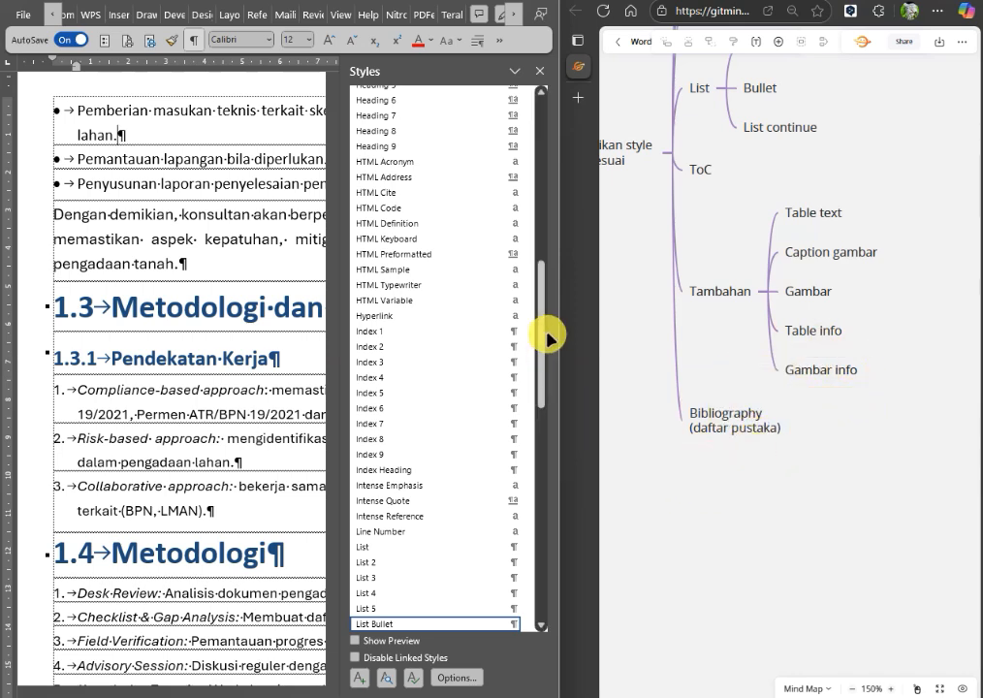
# Collapse the Style branch of the mind map and expand the Tabel branch to show its table formatting tips.
pyautogui.moveTo(634, 232); pyautogui.dragTo(692, 256)
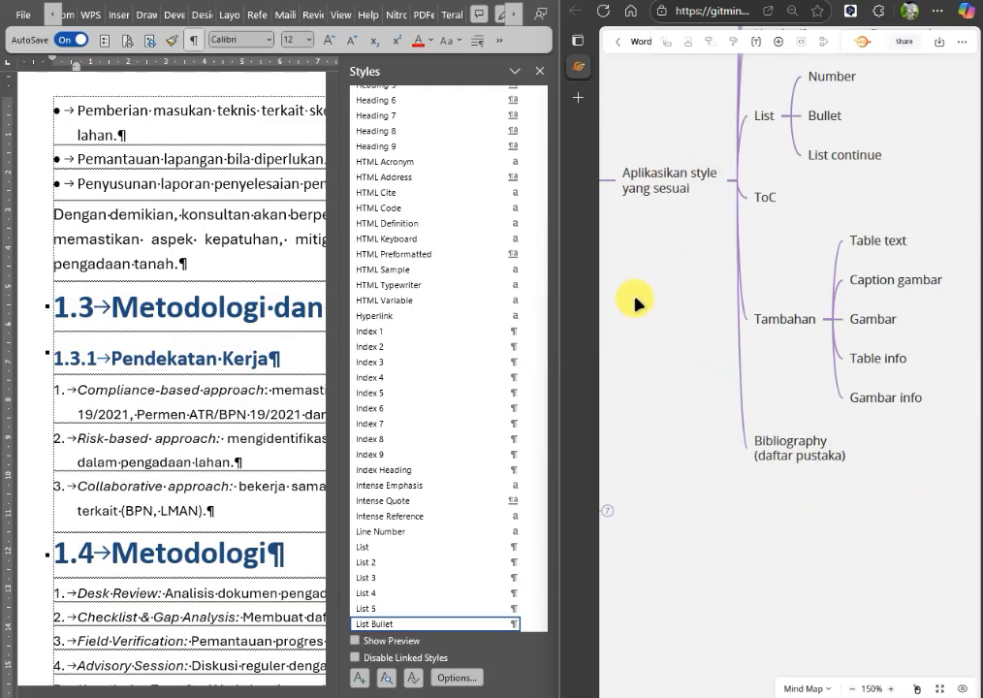
pyautogui.moveTo(657, 234); pyautogui.dragTo(694, 221)
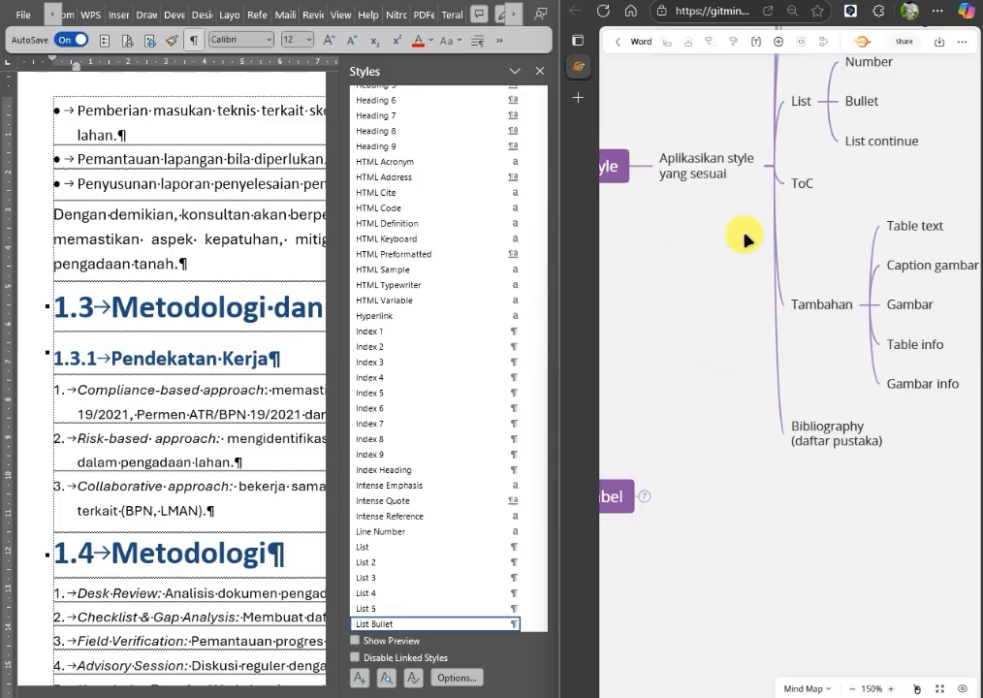
pyautogui.moveTo(749, 262); pyautogui.dragTo(802, 305)
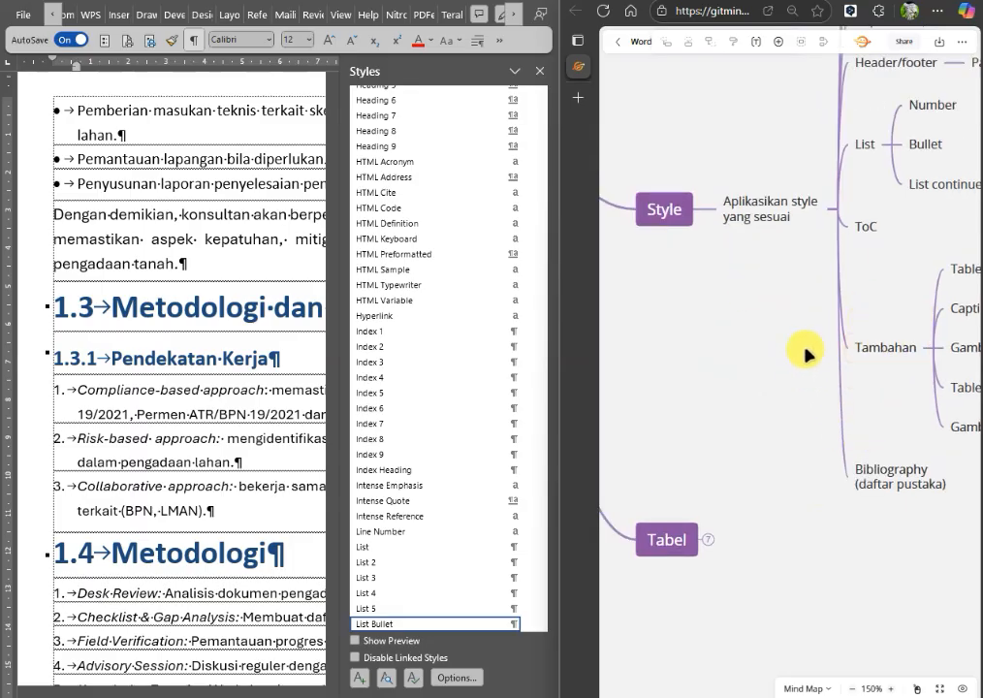
pyautogui.moveTo(790, 414); pyautogui.dragTo(770, 418)
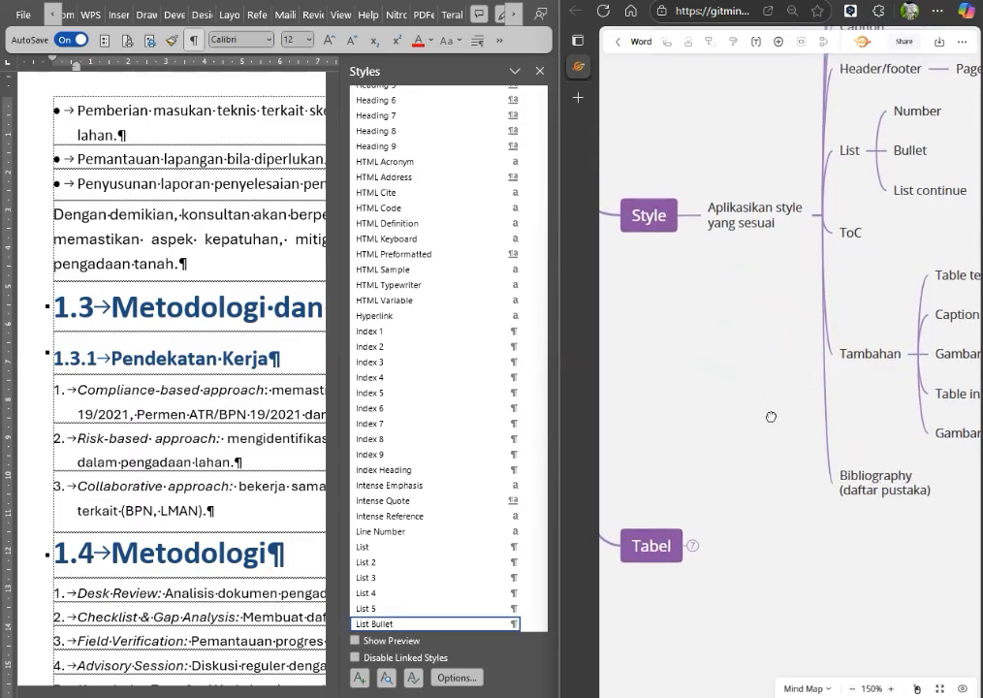
pyautogui.click(686, 215)
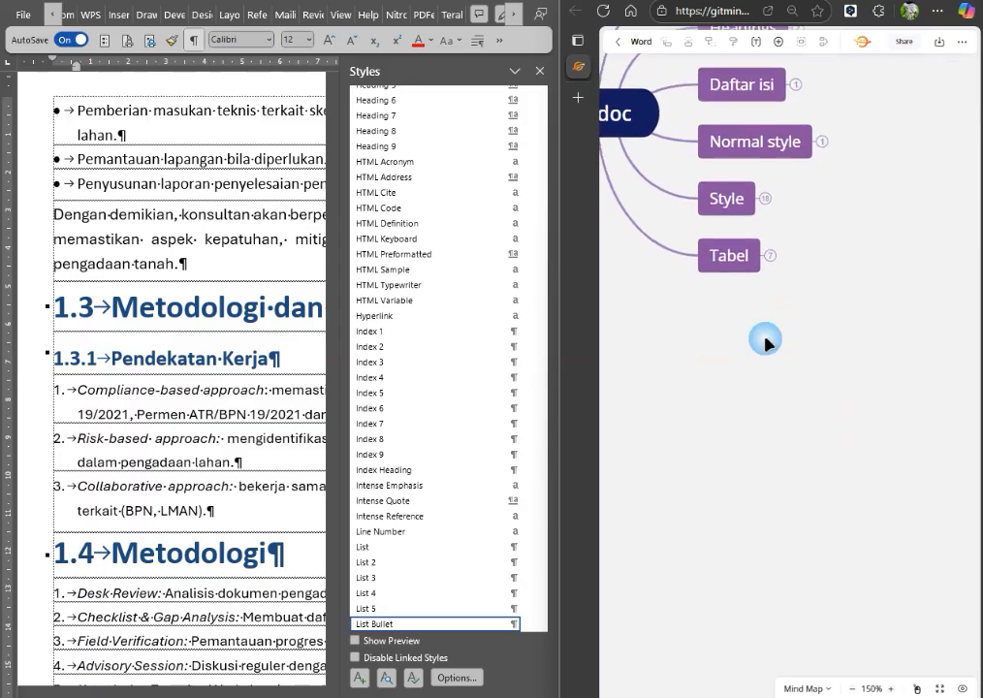
pyautogui.click(770, 255)
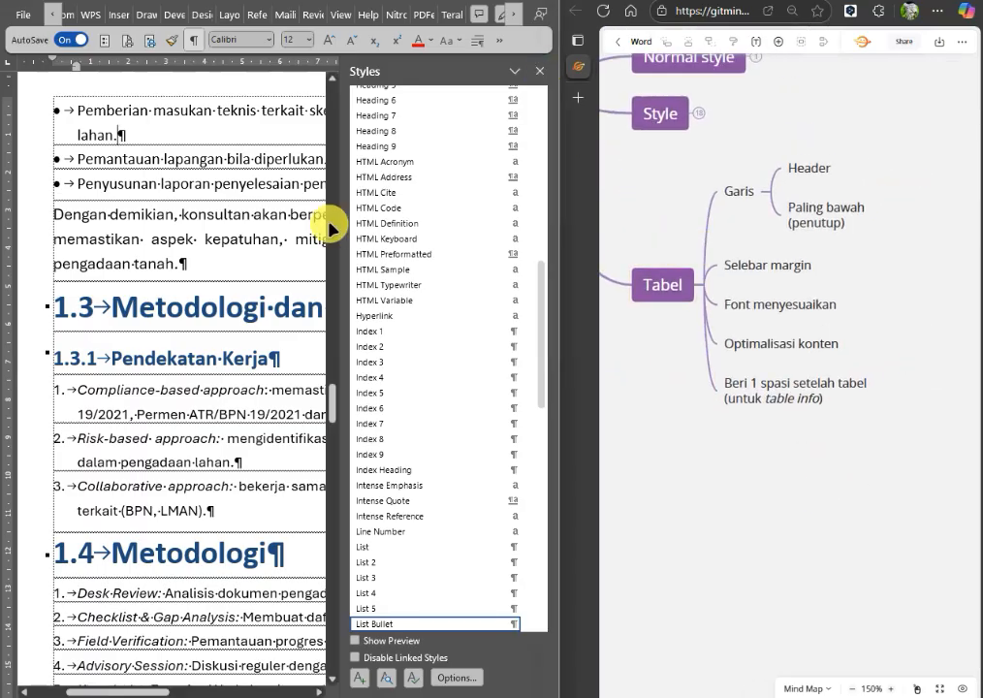
# Close the styles list and select the header row of the table under 1.5 Rencana Kerja (Workplan).
pyautogui.click(540, 71)
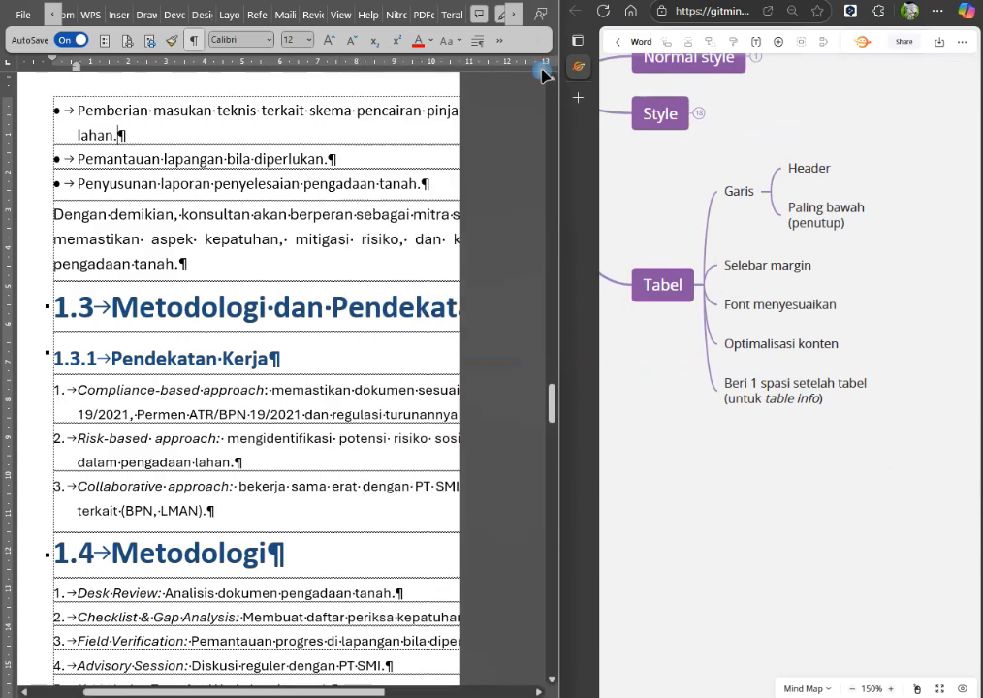
pyautogui.scroll(-8, 300, 225)
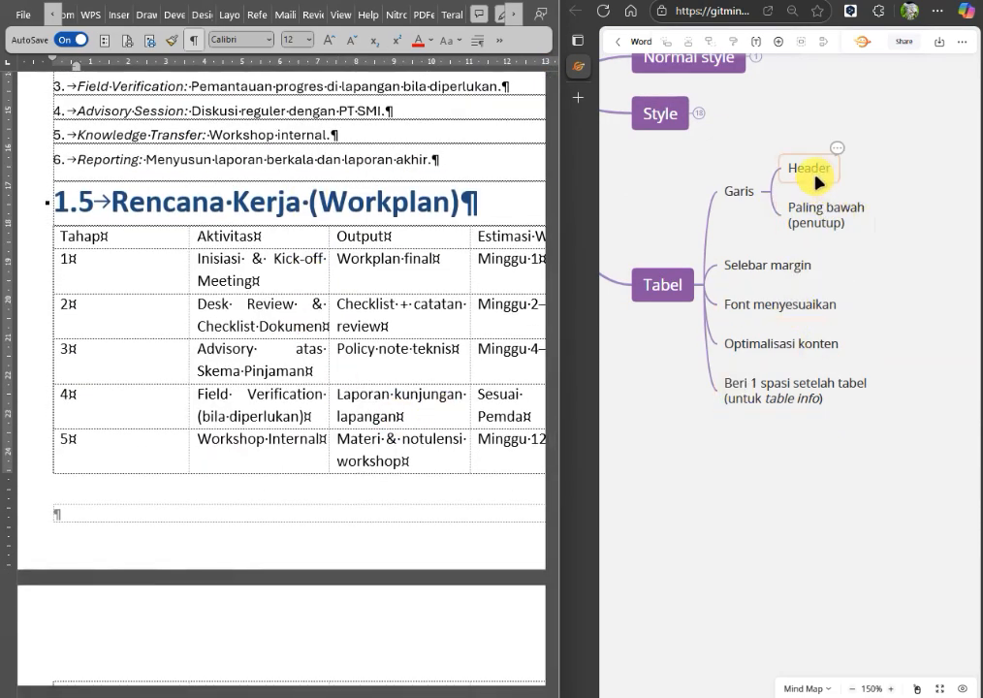
pyautogui.click(41, 244)
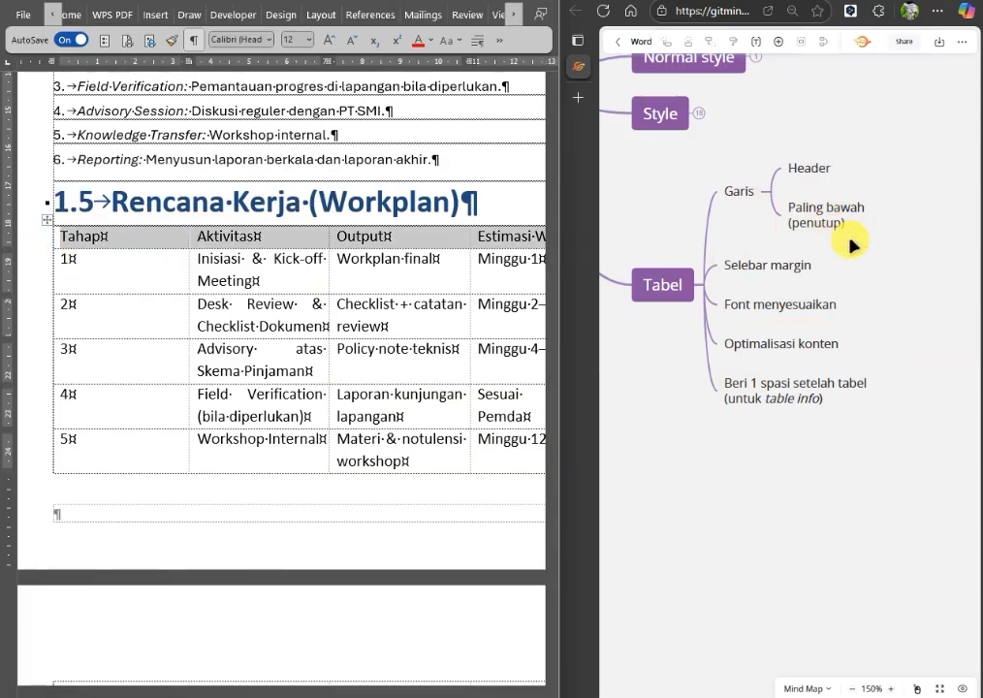
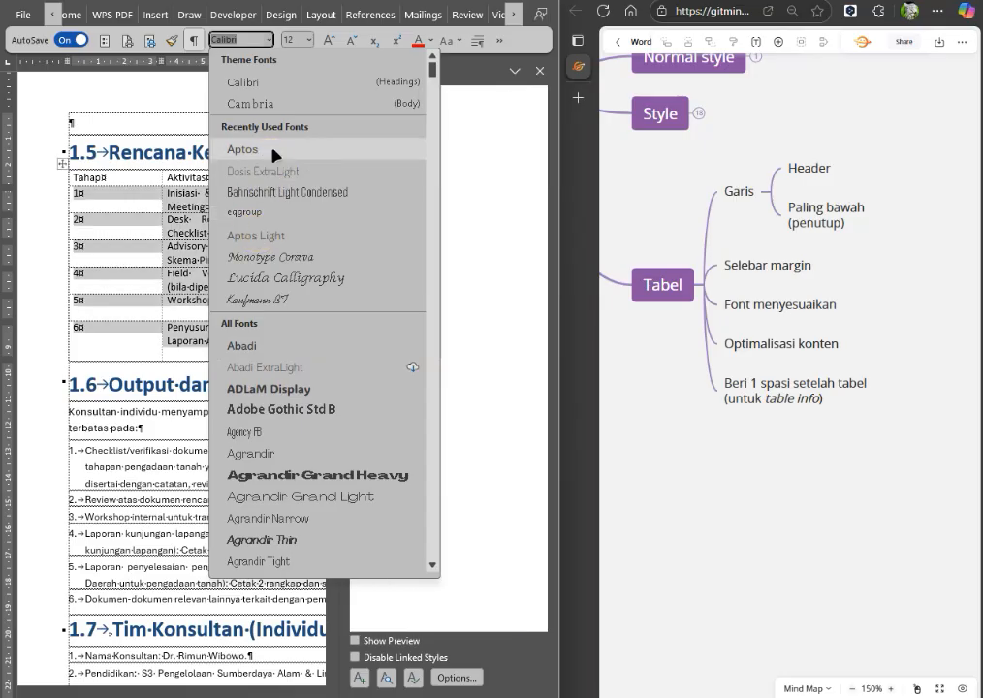
# Format the body rows of the table under 1.5 Rencana Kerja in Aptos at size 11 and left-align their text.
pyautogui.click(309, 40)
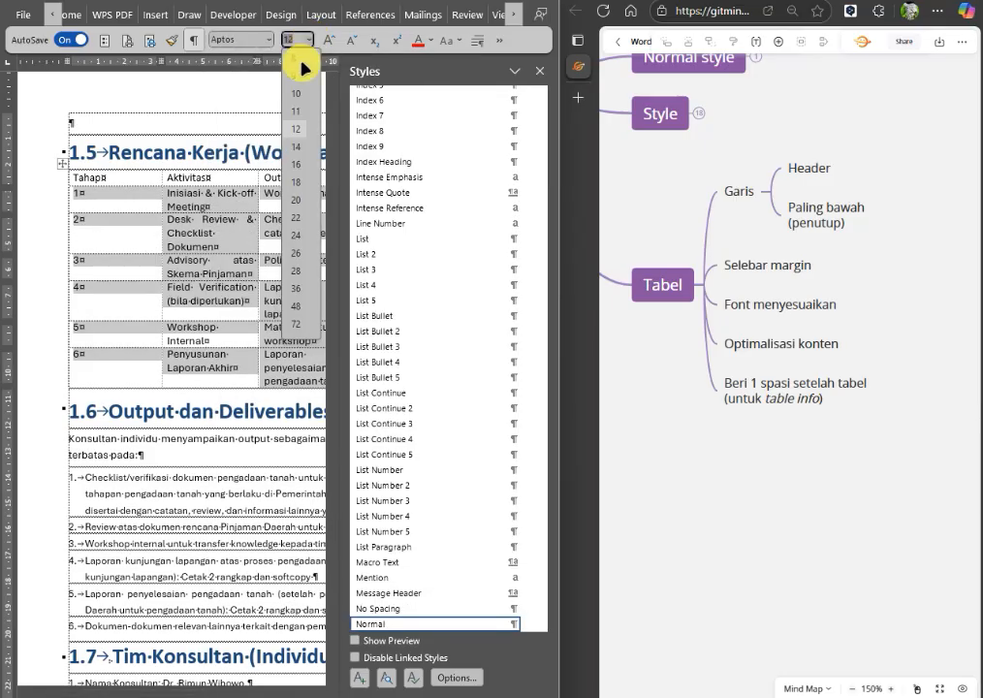
pyautogui.click(297, 113)
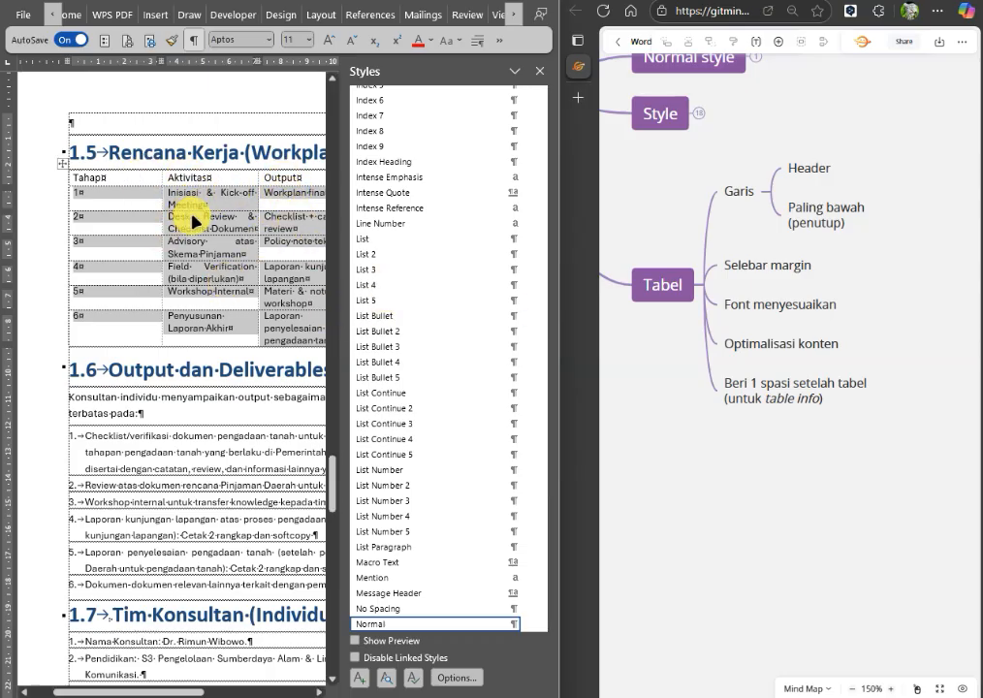
pyautogui.click(479, 42)
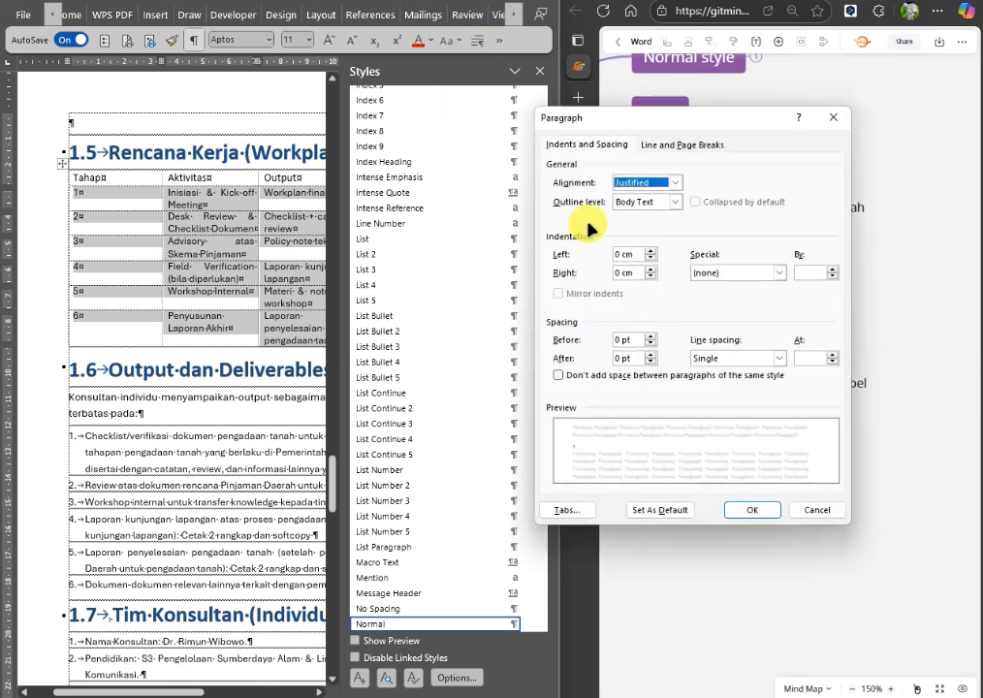
pyautogui.click(664, 184)
pyautogui.click(641, 197)
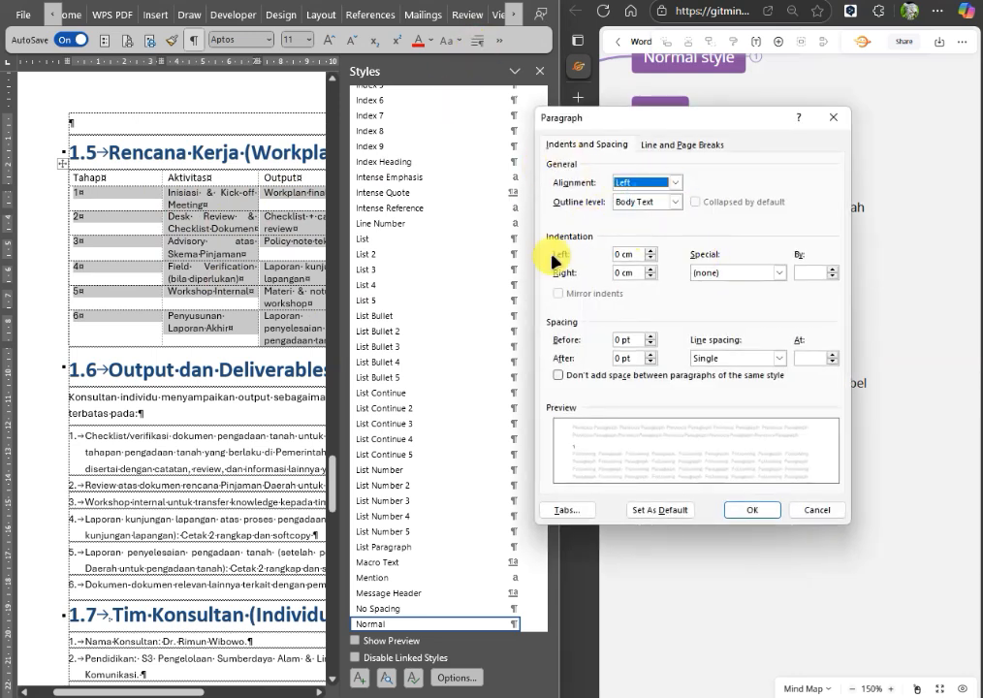
pyautogui.click(752, 511)
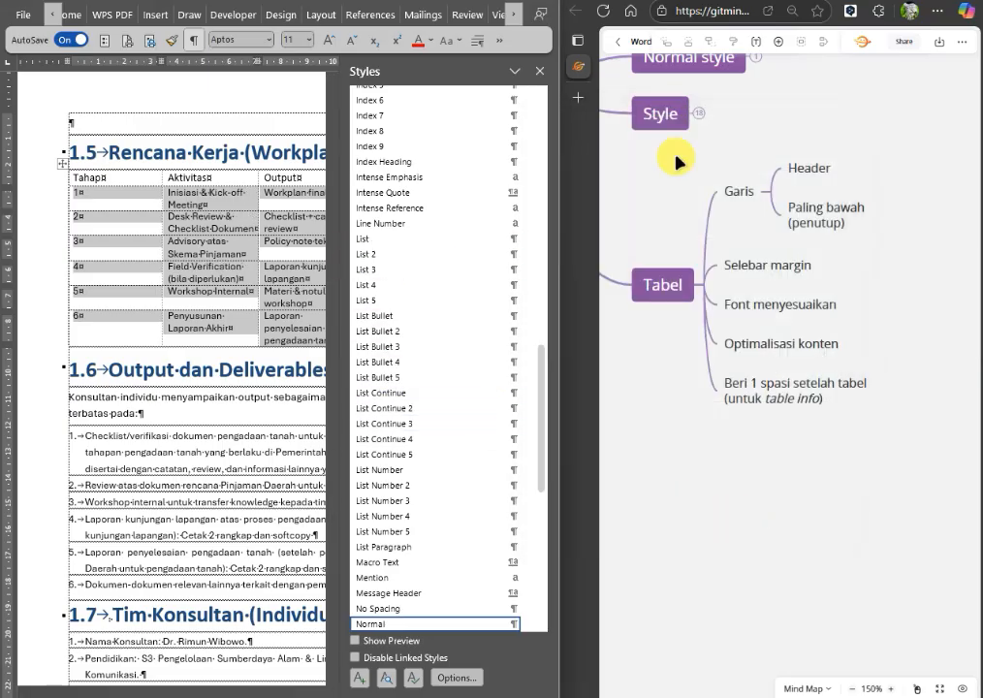
pyautogui.click(479, 45)
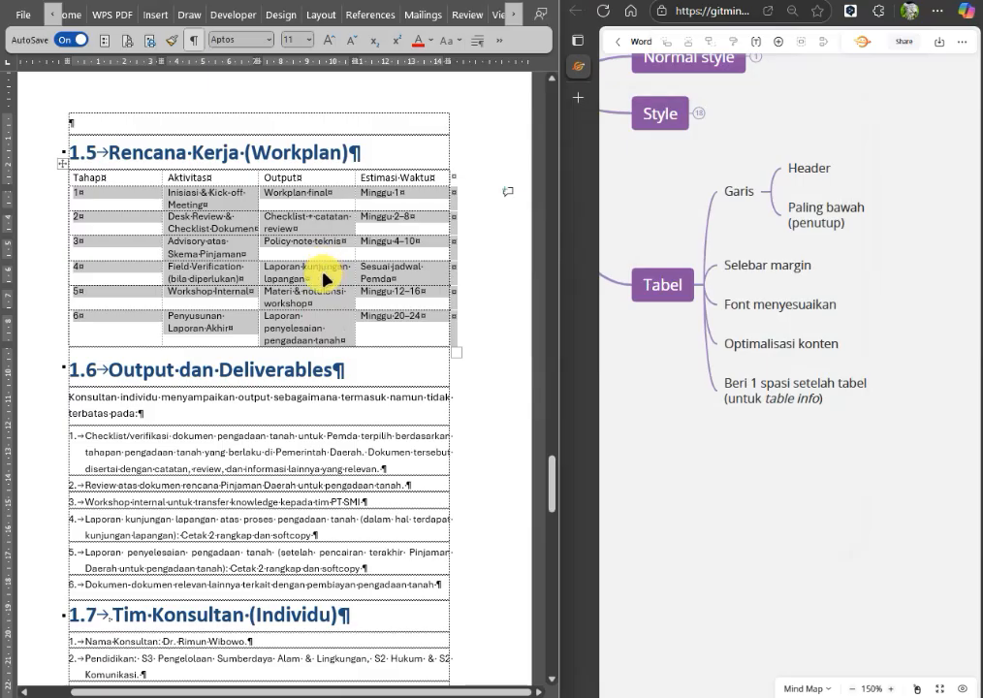
# Justify the text of the Inisiasi & Kick-off Meeting cell in the Aktivitas column.
pyautogui.keyDown('ctrl'); pyautogui.scroll(1, 352, 340); pyautogui.keyUp('ctrl')
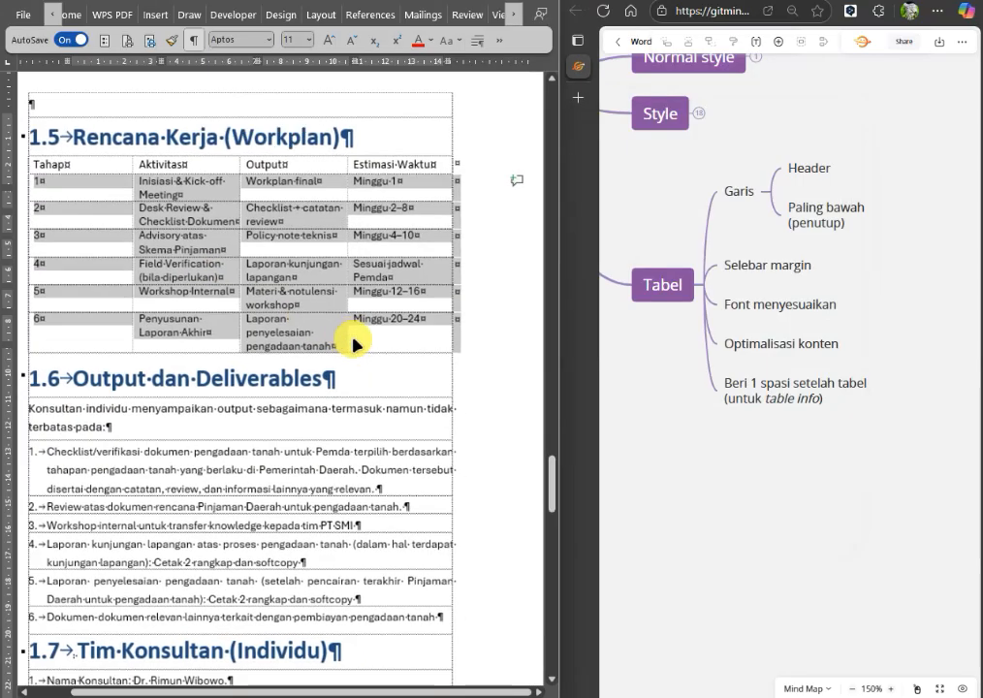
pyautogui.keyDown('ctrl'); pyautogui.scroll(4, 355, 342); pyautogui.keyUp('ctrl')
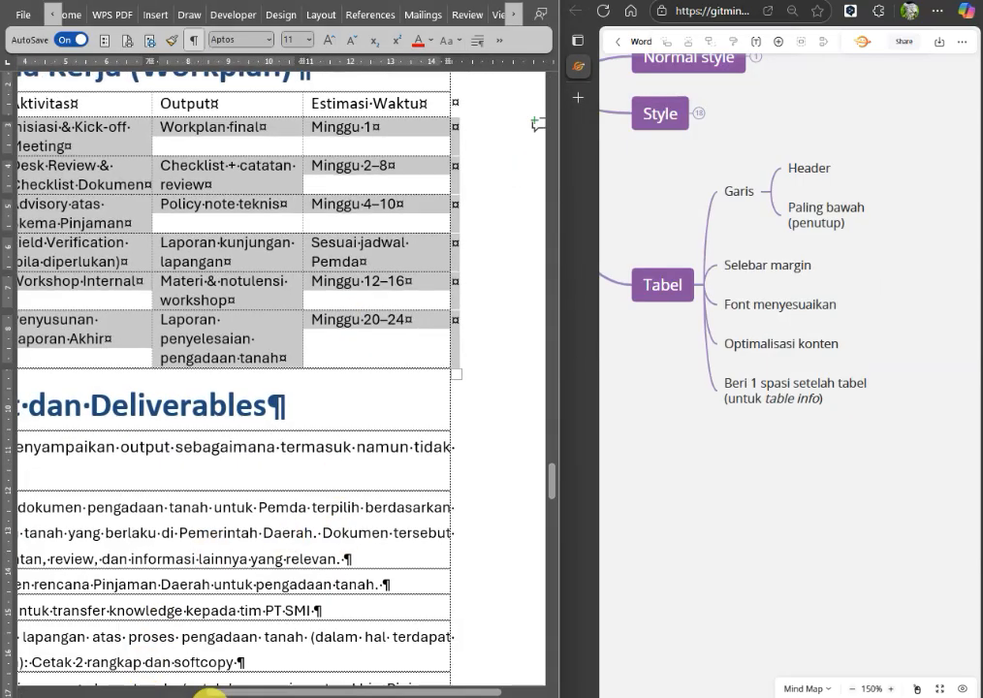
pyautogui.moveTo(208, 690); pyautogui.dragTo(122, 690)
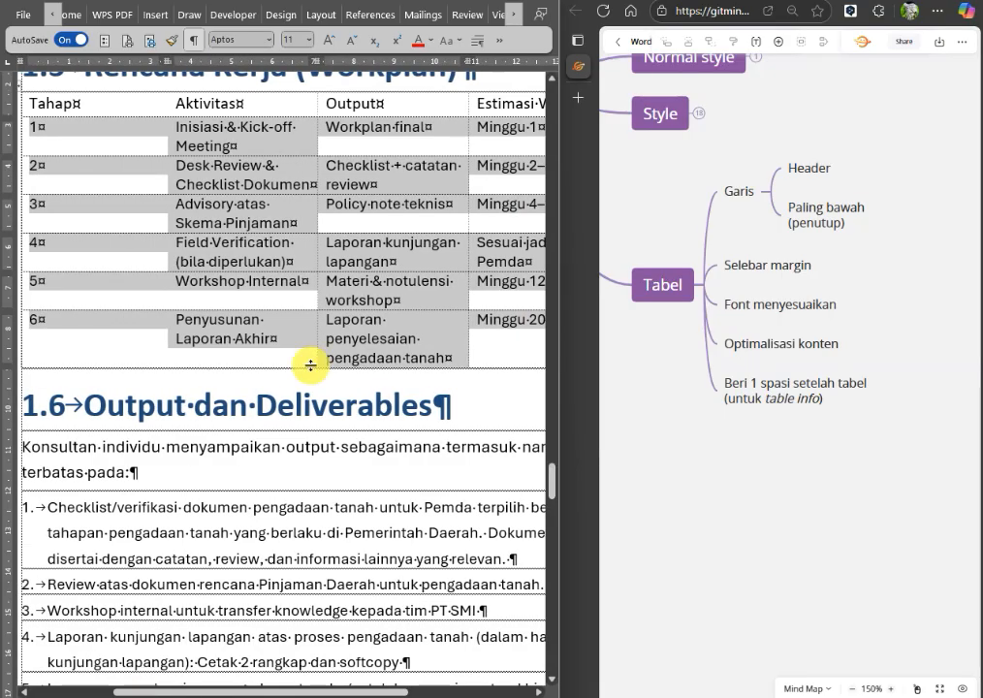
pyautogui.click(248, 139)
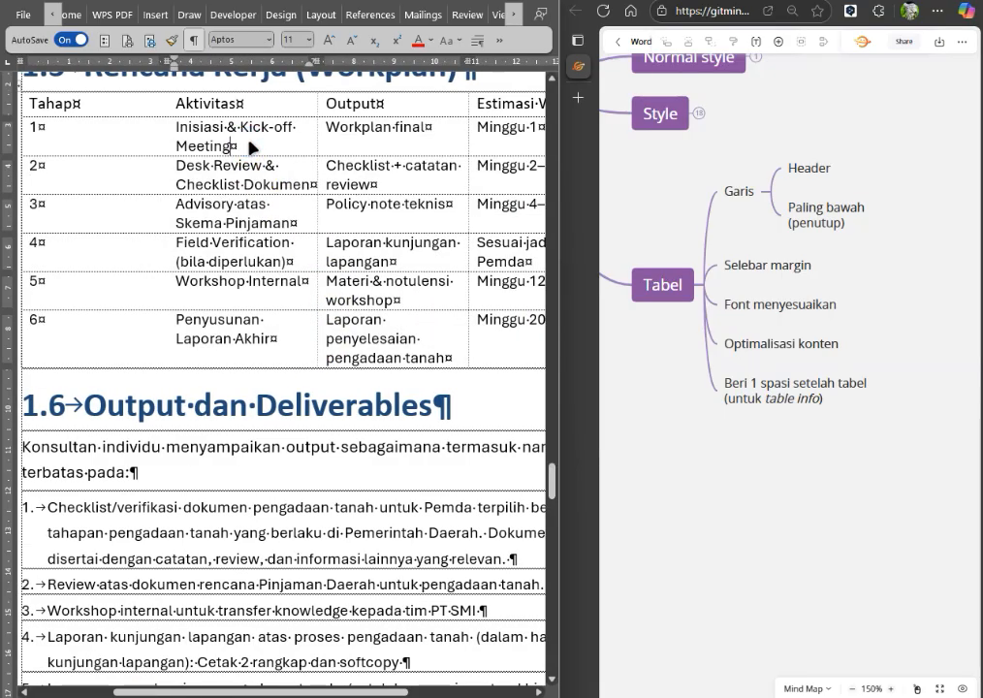
pyautogui.click(170, 133)
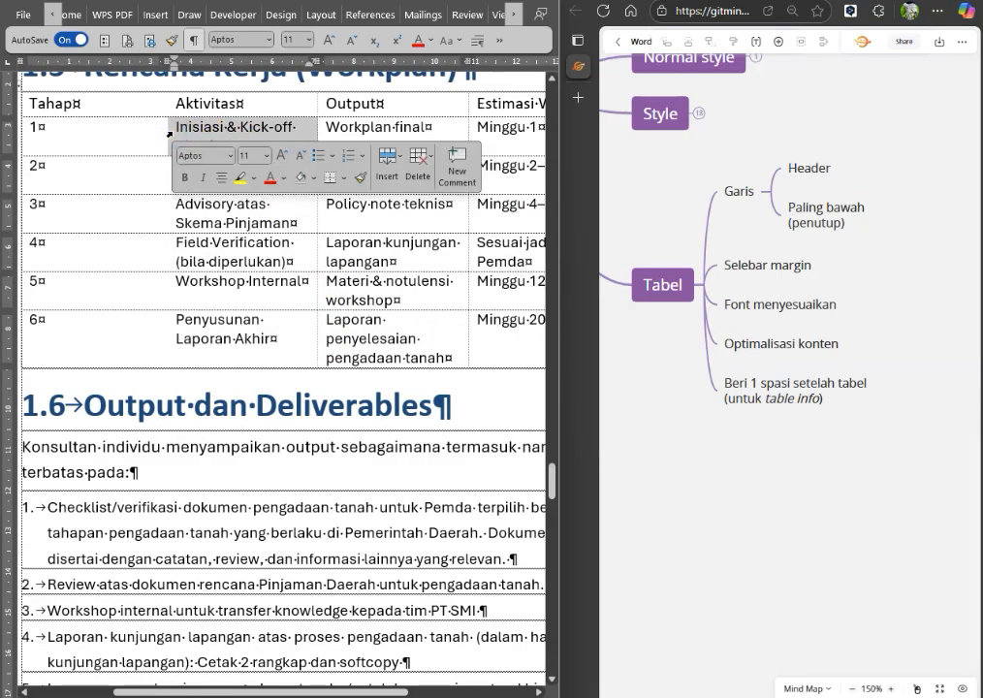
pyautogui.click(474, 43)
pyautogui.click(661, 182)
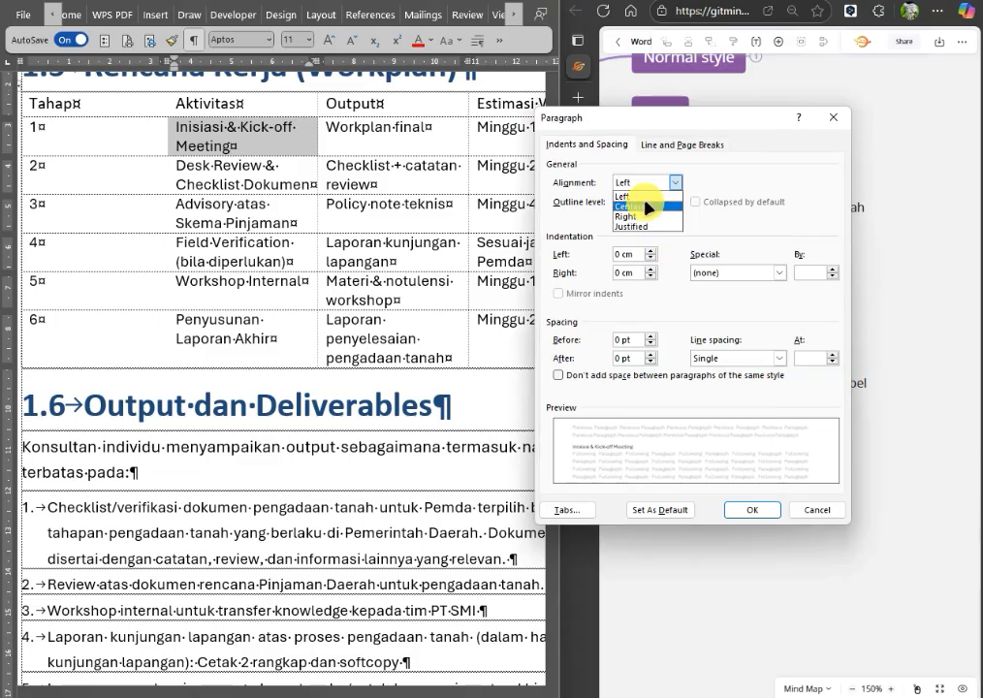
pyautogui.click(631, 226)
pyautogui.click(751, 509)
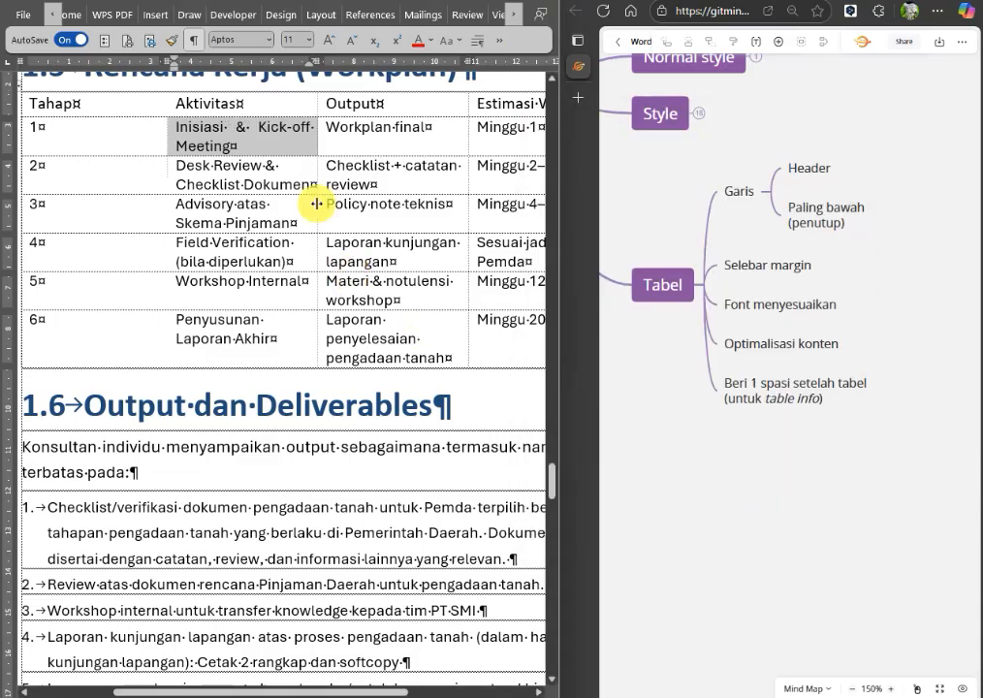
pyautogui.click(365, 127)
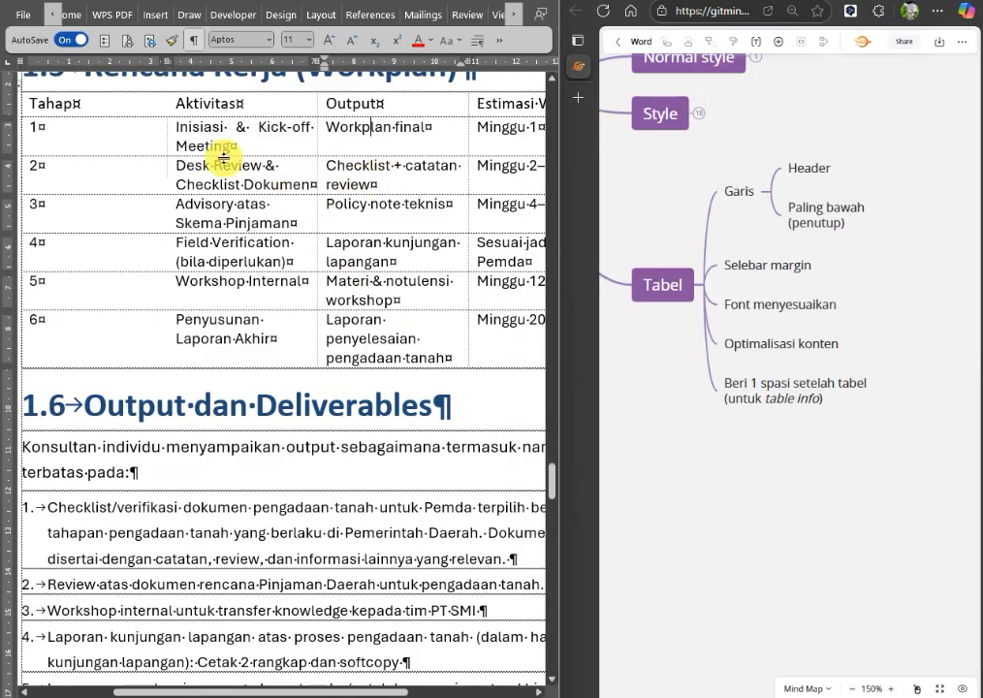
# Hide the formatting marks and turn off Show text boundaries in the advanced Word options.
pyautogui.click(193, 41)
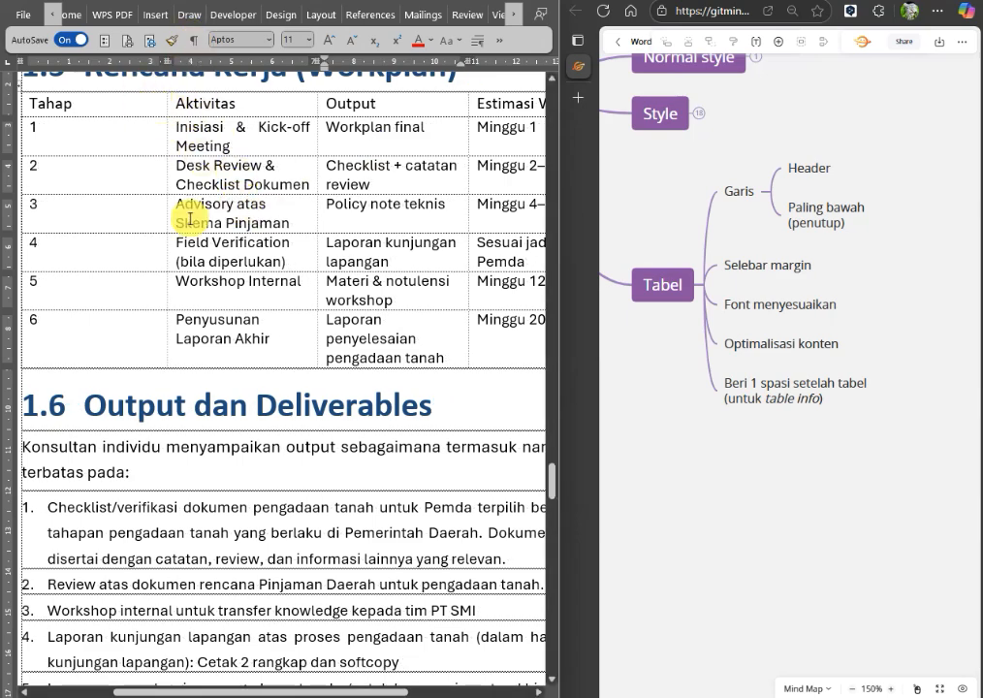
pyautogui.click(104, 42)
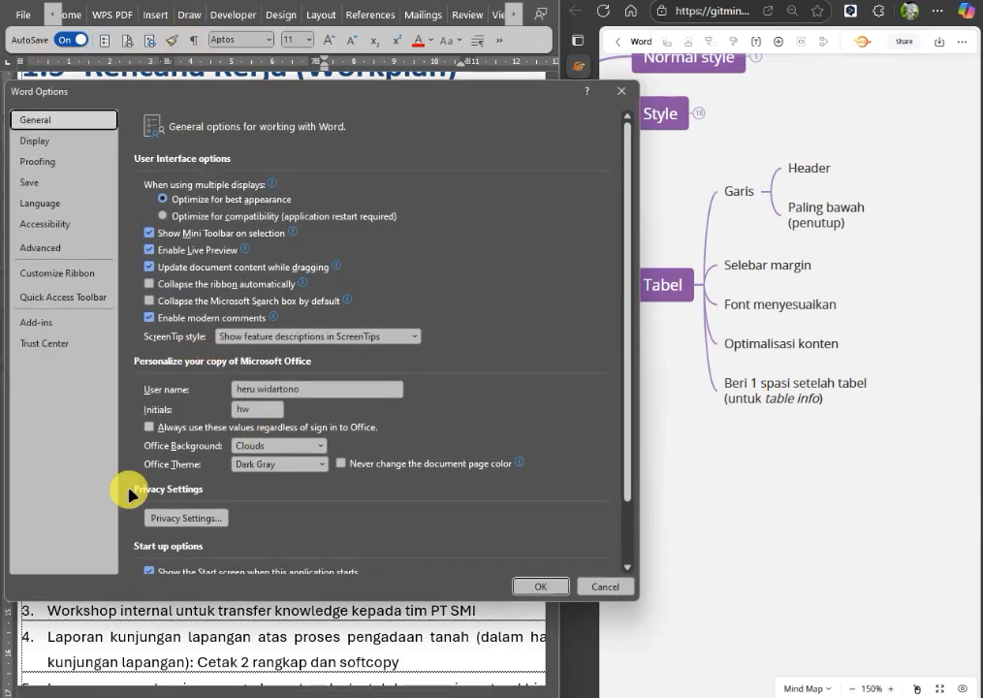
pyautogui.click(29, 248)
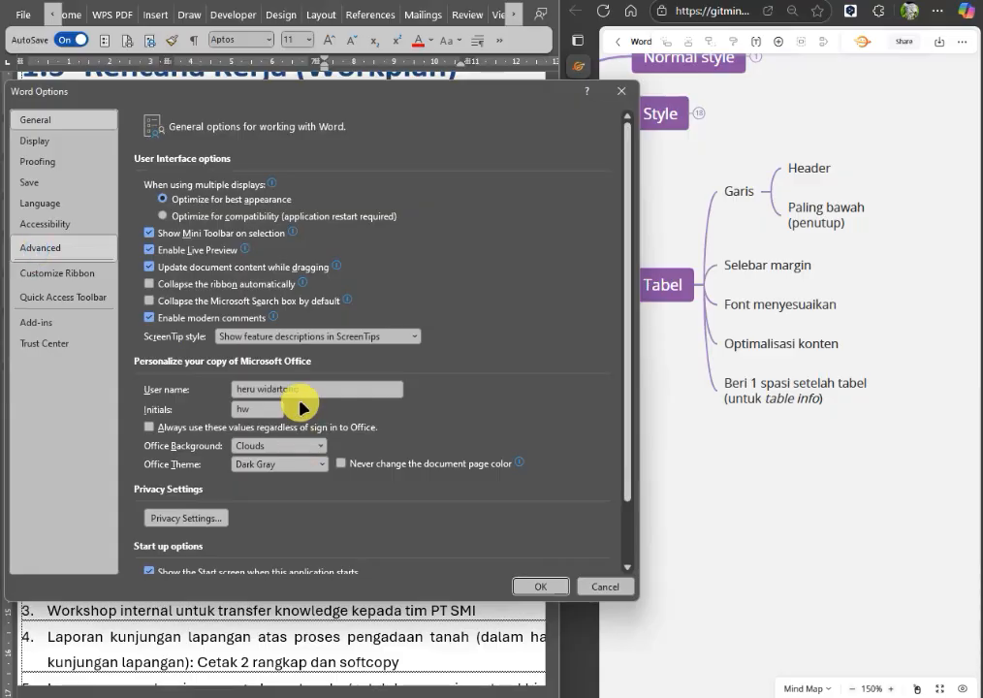
pyautogui.scroll(-6, 302, 405)
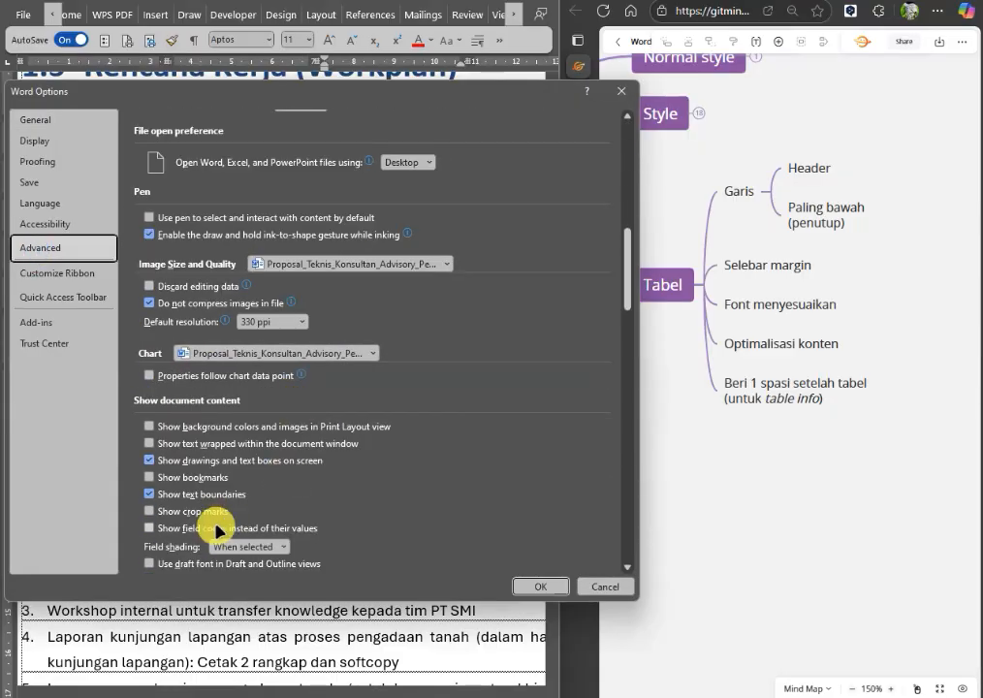
pyautogui.click(211, 496)
pyautogui.click(538, 584)
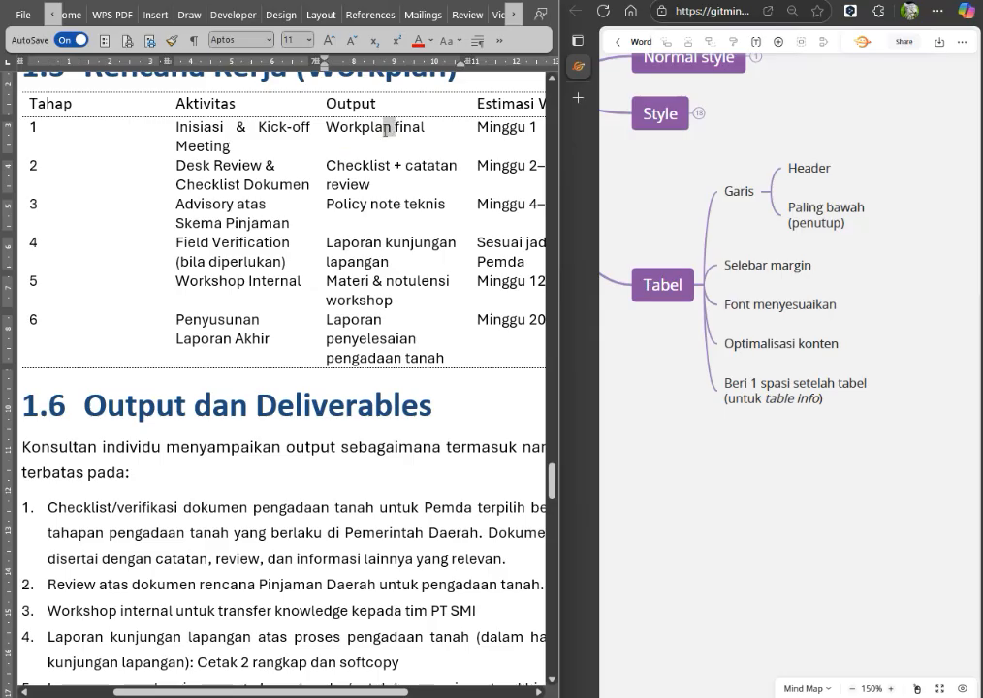
# Check the word gaps in the Inisiasi & Kick-off Meeting cell and set its paragraph alignment to Left.
pyautogui.moveTo(257, 127); pyautogui.dragTo(246, 127)
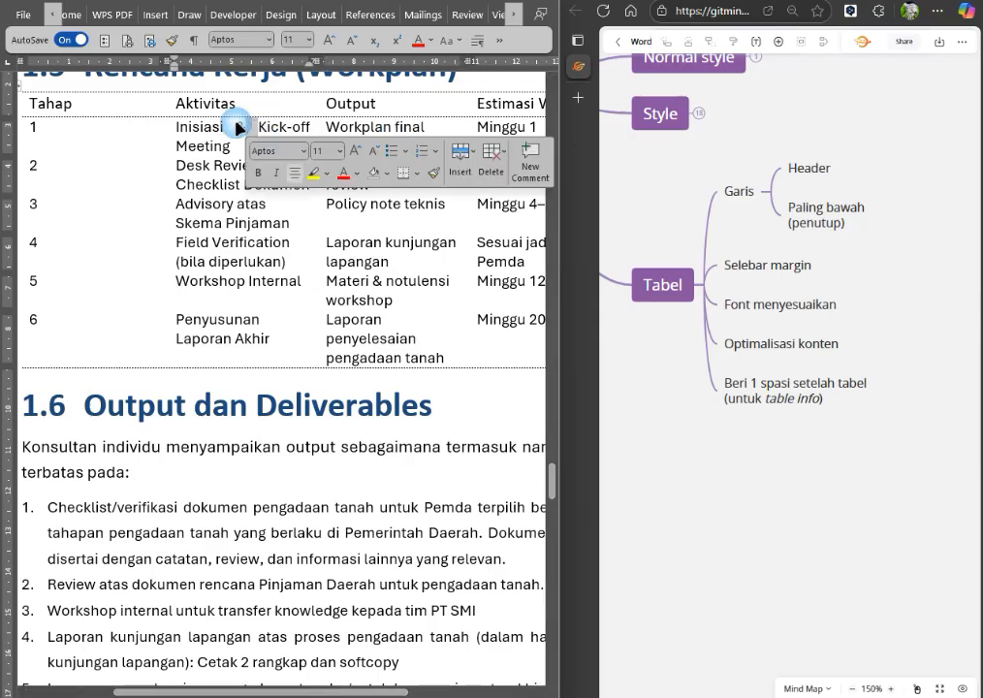
pyautogui.click(209, 268)
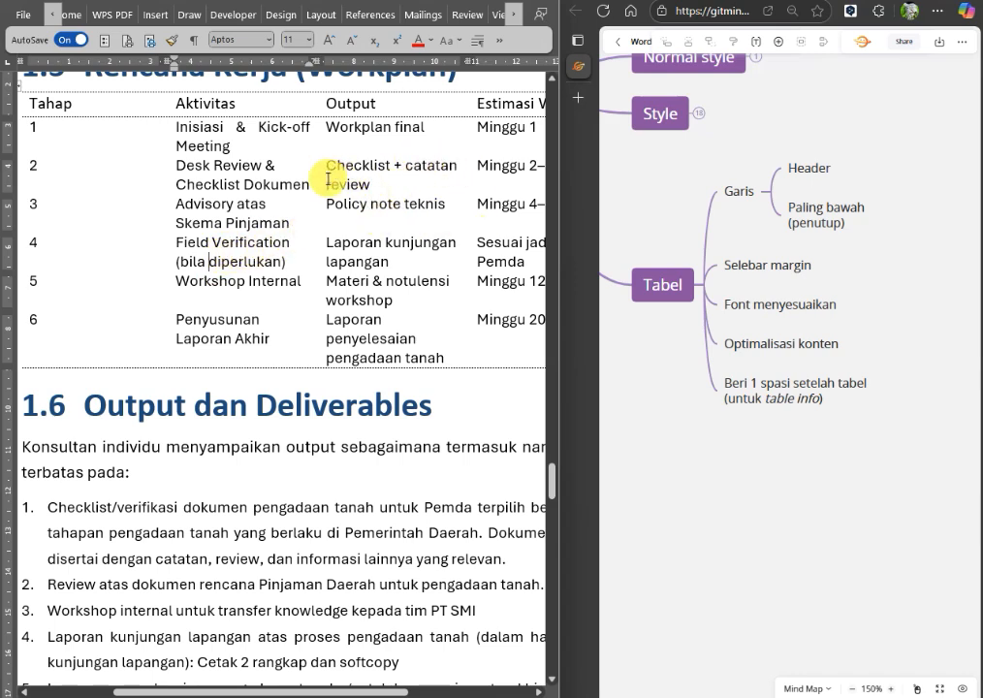
pyautogui.click(235, 127)
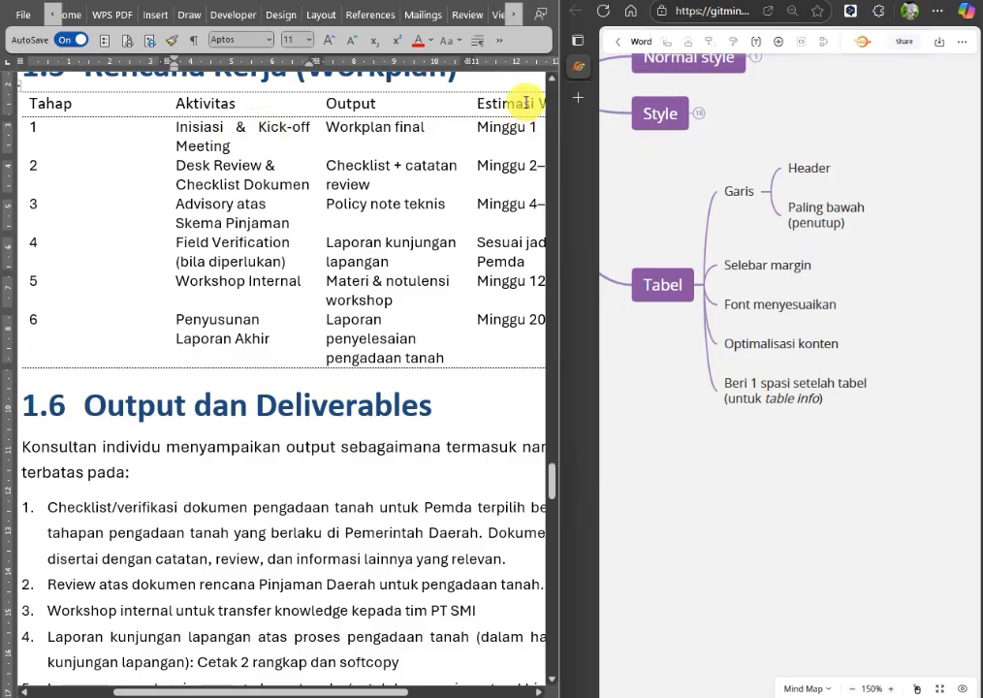
pyautogui.click(502, 46)
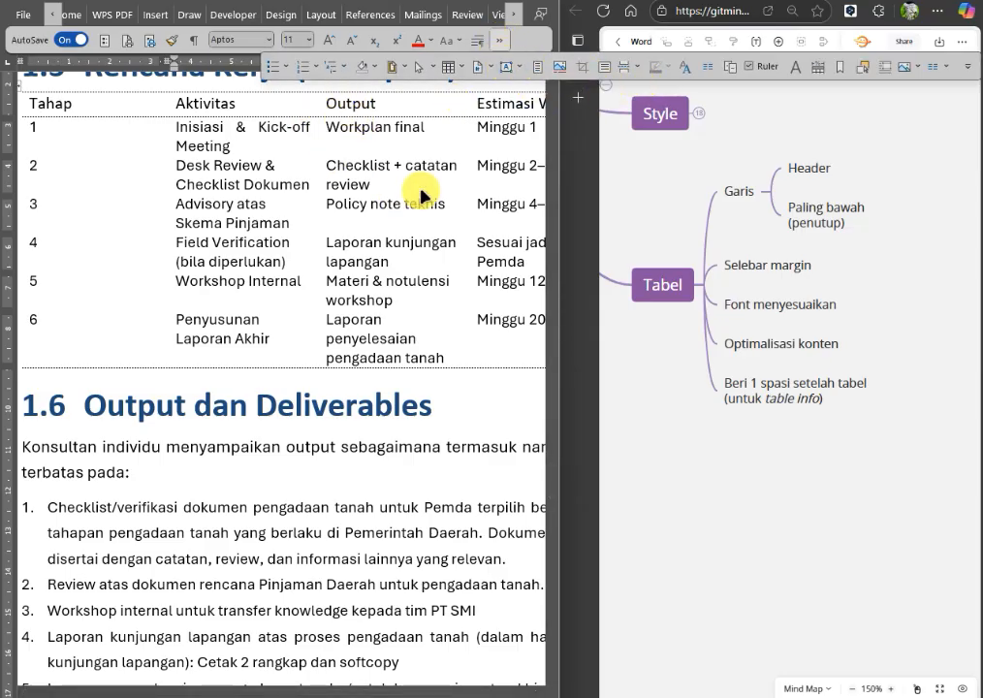
pyautogui.click(269, 139)
pyautogui.click(477, 48)
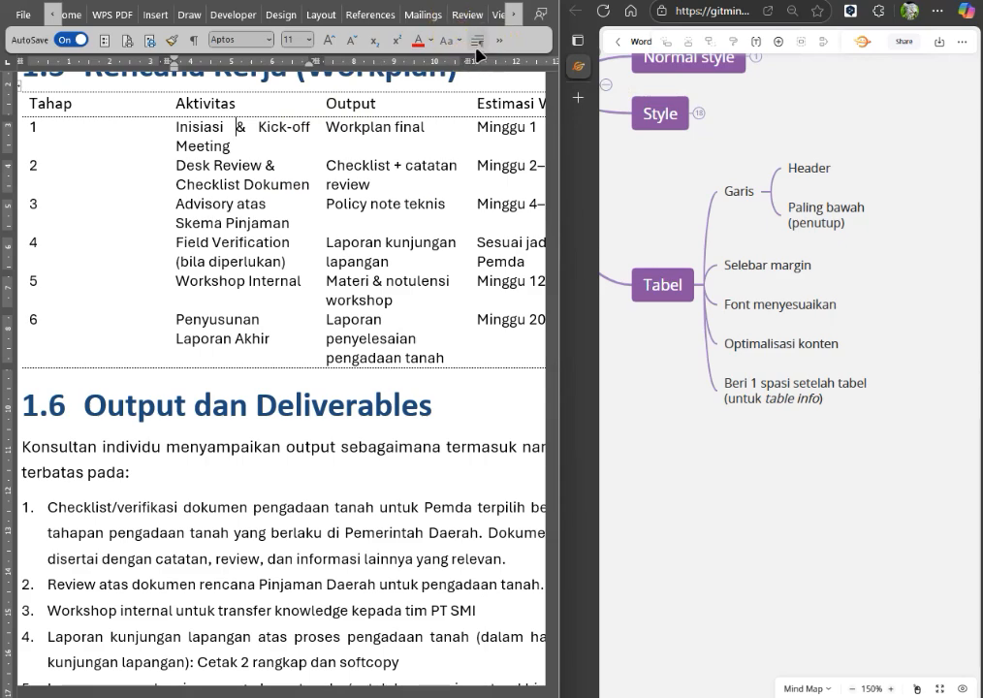
pyautogui.click(676, 184)
pyautogui.click(632, 192)
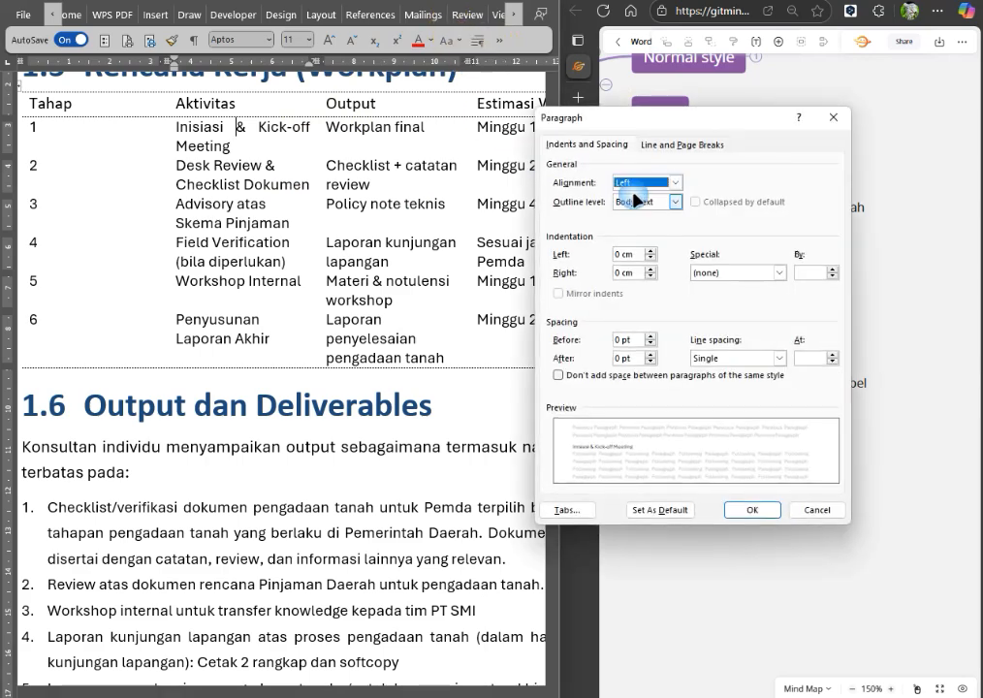
pyautogui.click(752, 510)
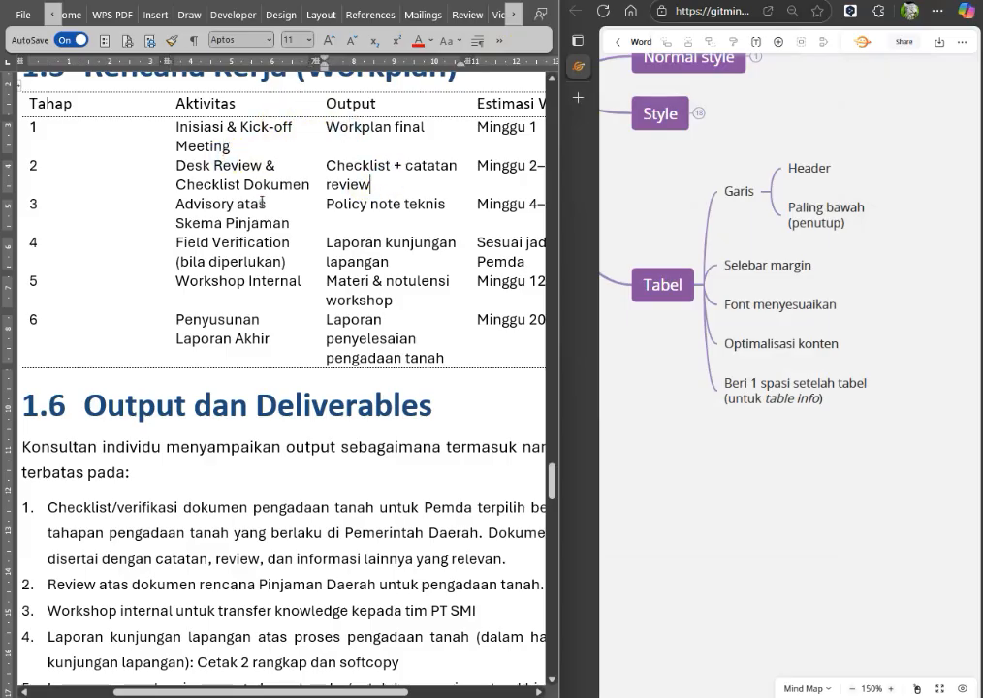
pyautogui.click(262, 202)
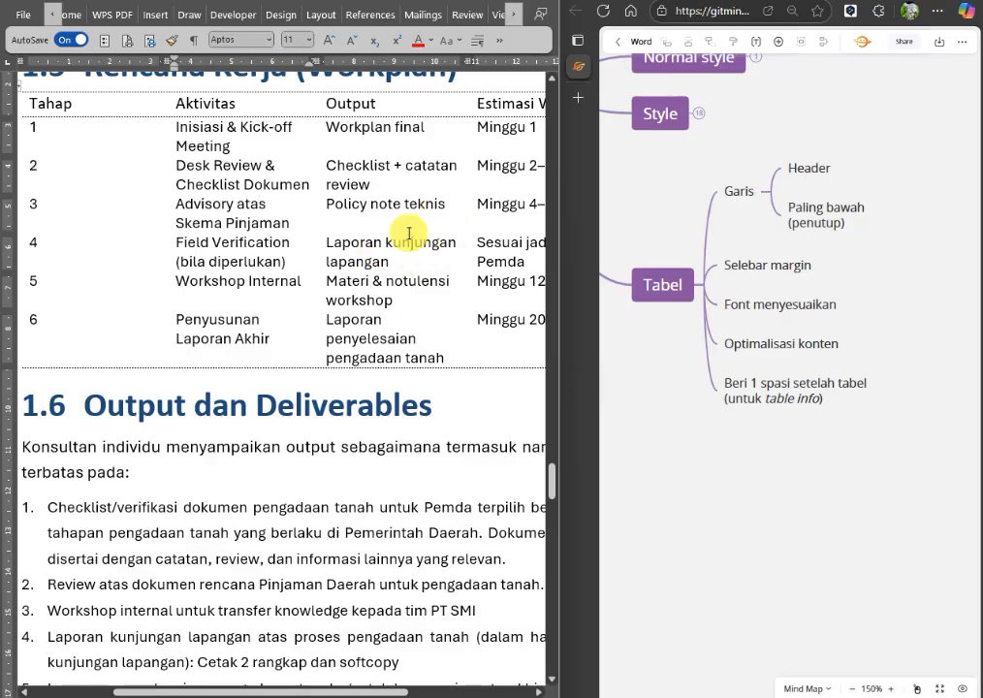
pyautogui.scroll(-1, 392, 201)
pyautogui.scroll(-2, 392, 200)
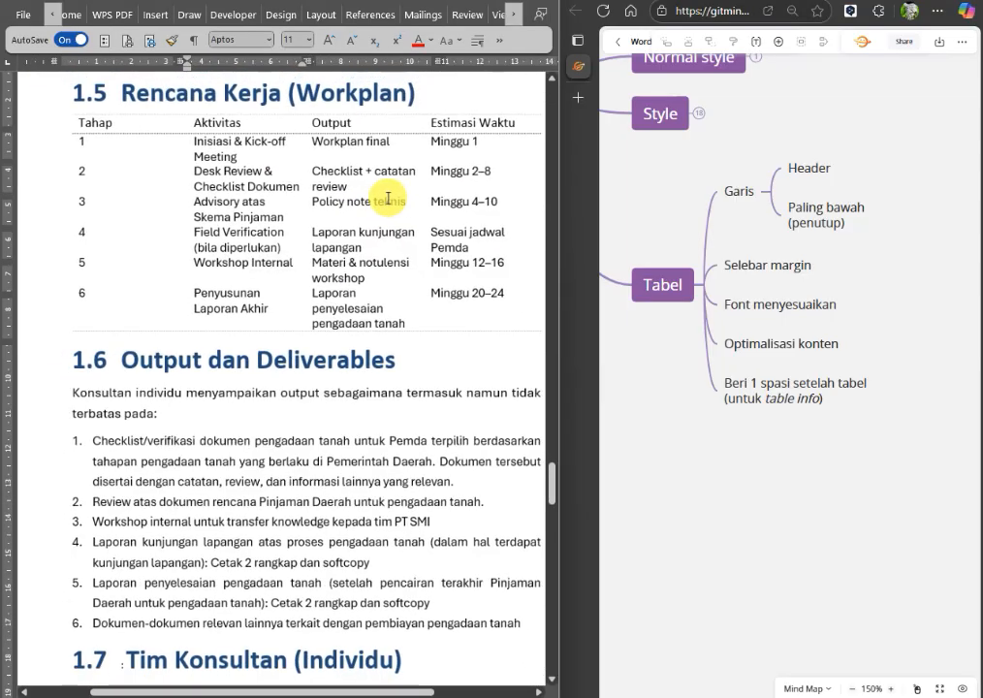
pyautogui.moveTo(402, 693); pyautogui.dragTo(432, 692)
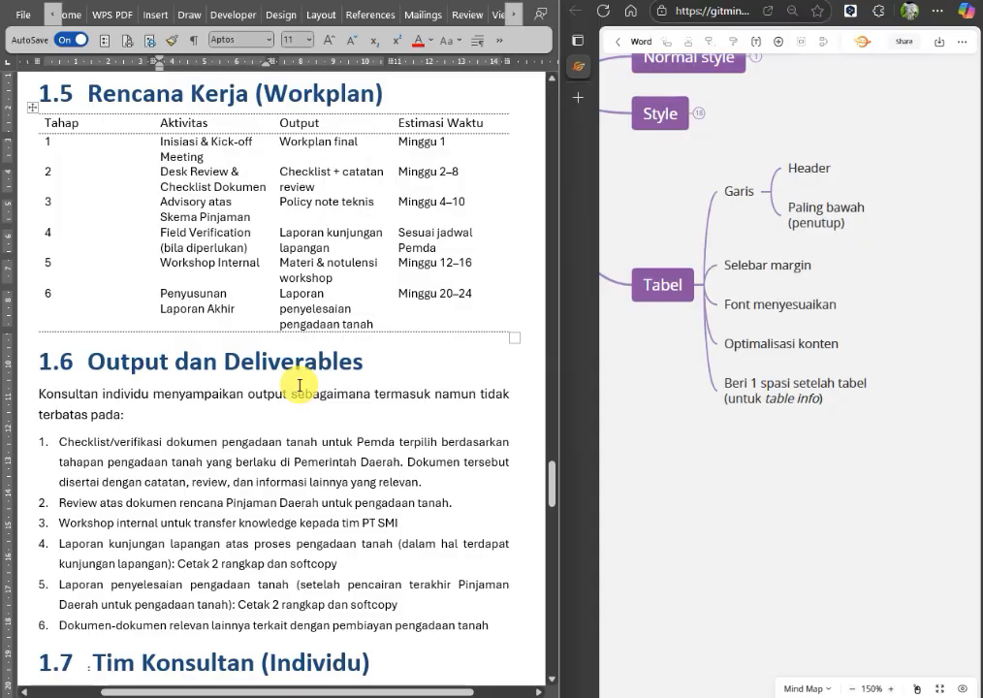
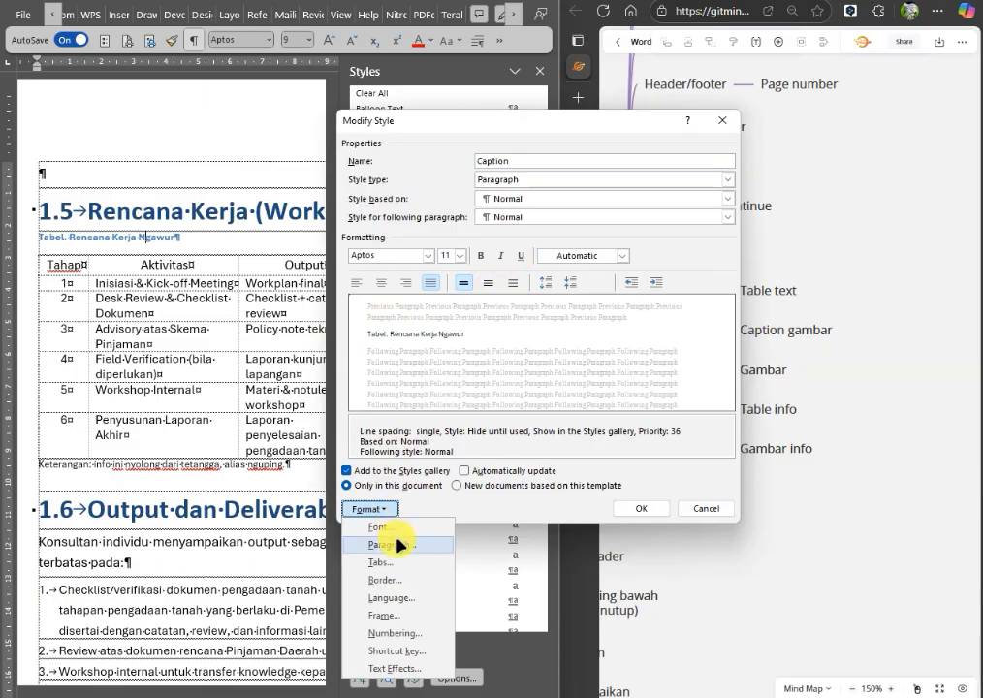
# Set the Caption style's paragraph spacing to 18 pt before and 0 pt after.
pyautogui.click(392, 544)
pyautogui.click(651, 336)
pyautogui.click(651, 336)
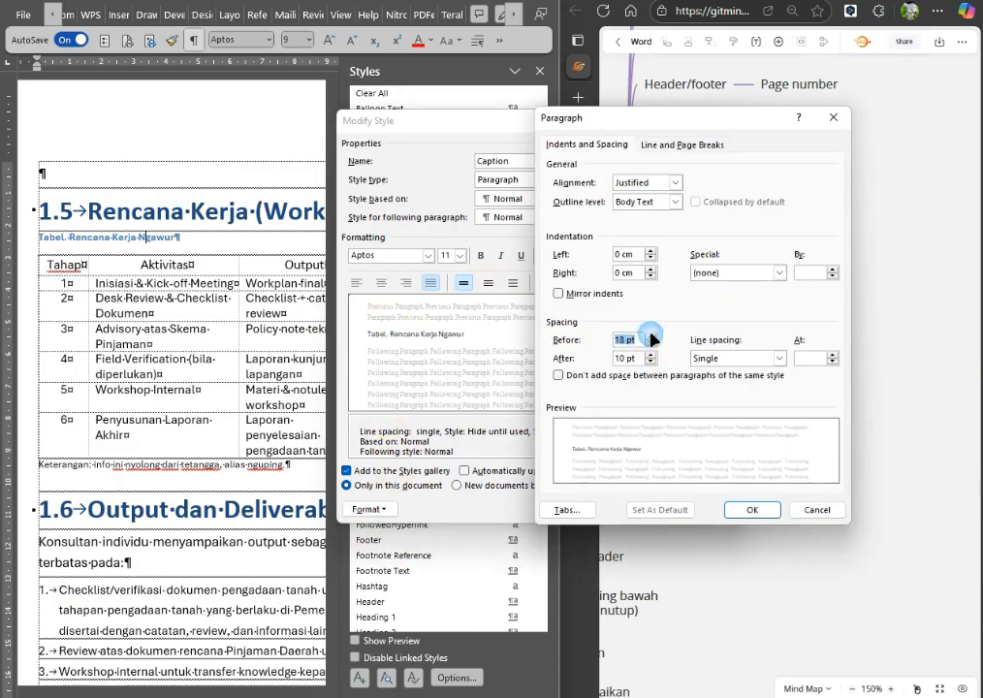
pyautogui.click(650, 336)
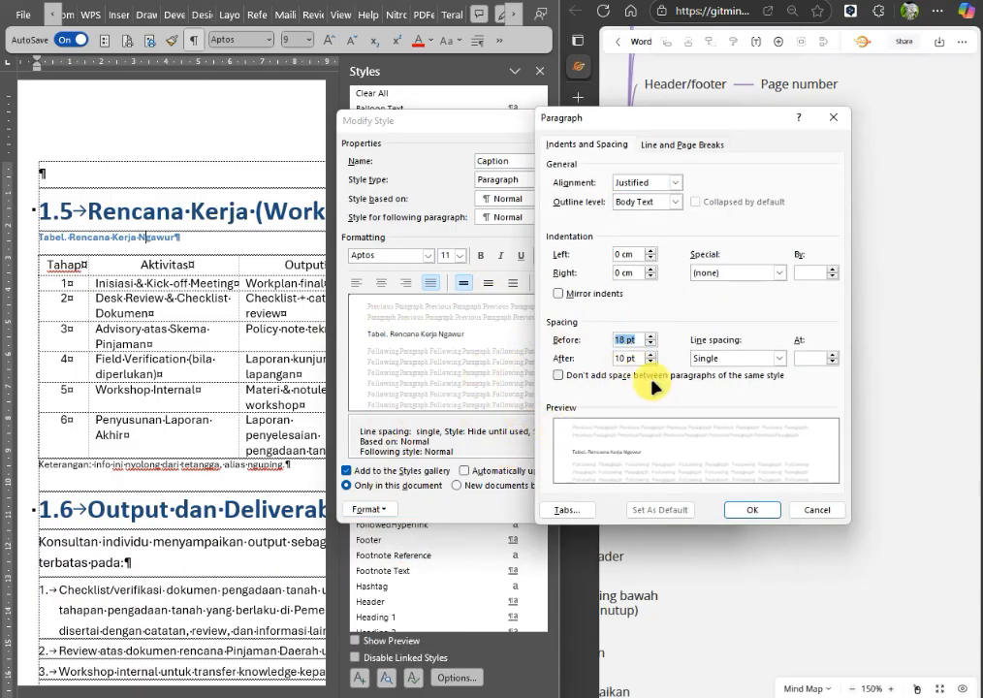
pyautogui.click(649, 364)
pyautogui.click(649, 364)
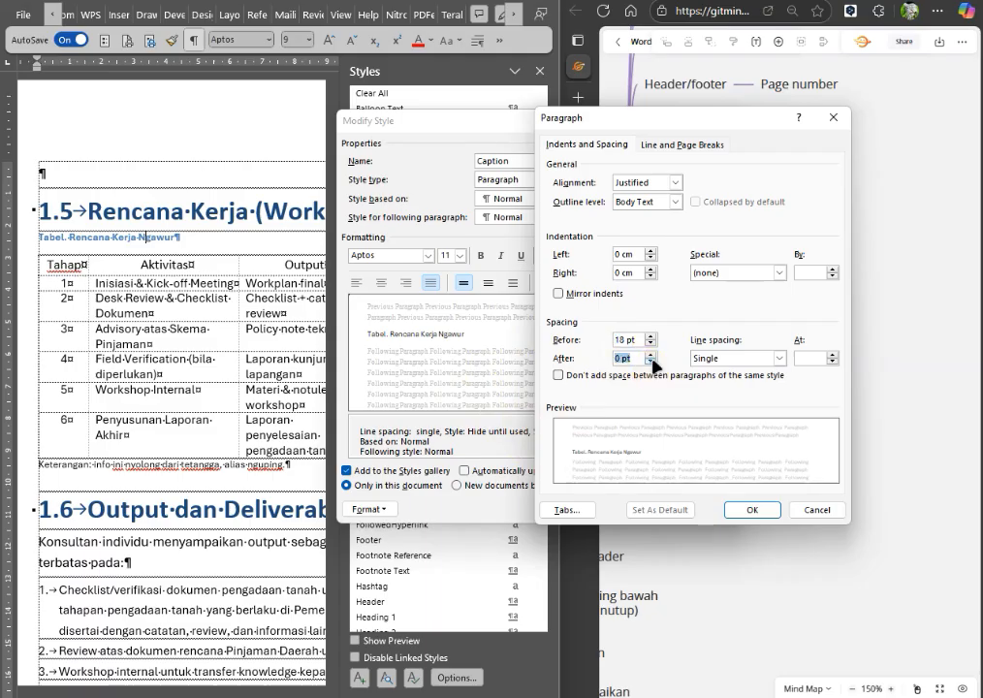
pyautogui.click(768, 514)
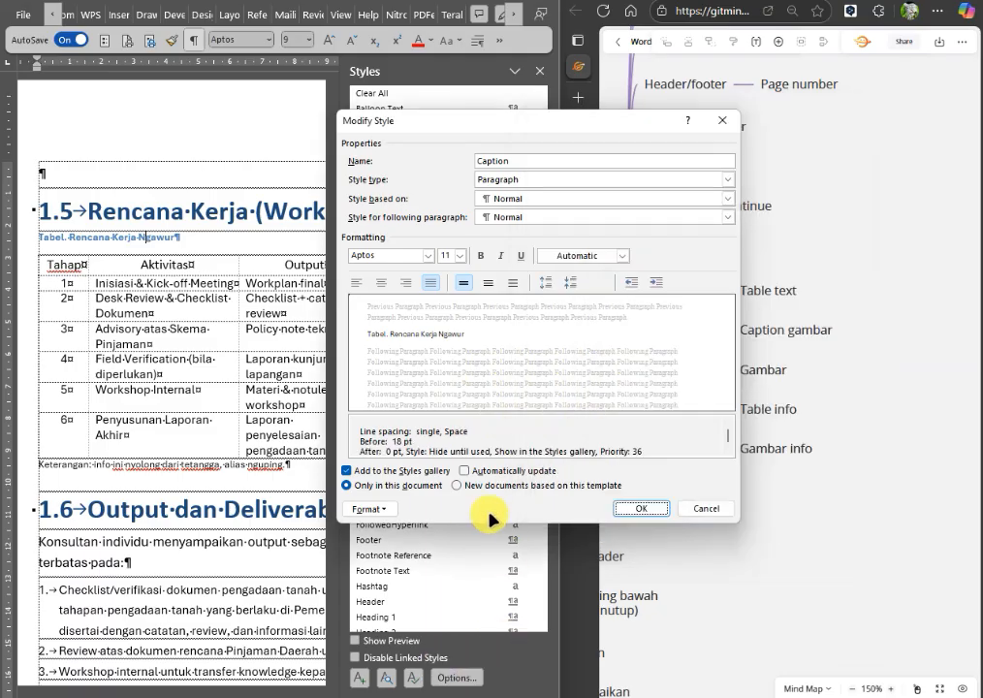
pyautogui.click(648, 511)
pyautogui.click(540, 70)
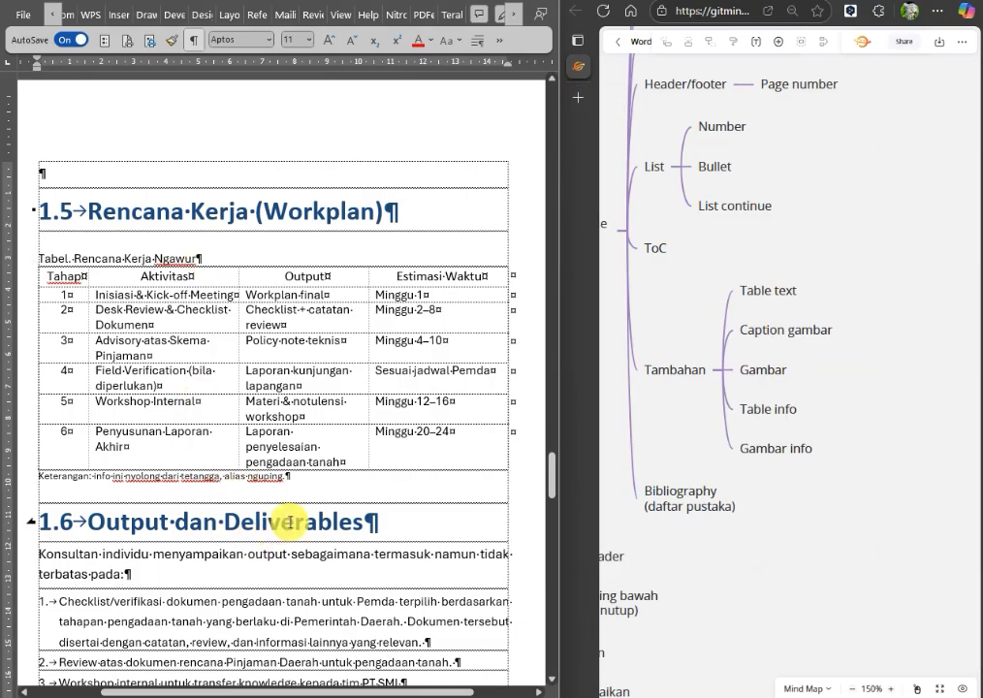
# Check which styles the introductory paragraph and the first numbered item under 1.6 Output dan Deliverables use.
pyautogui.click(502, 42)
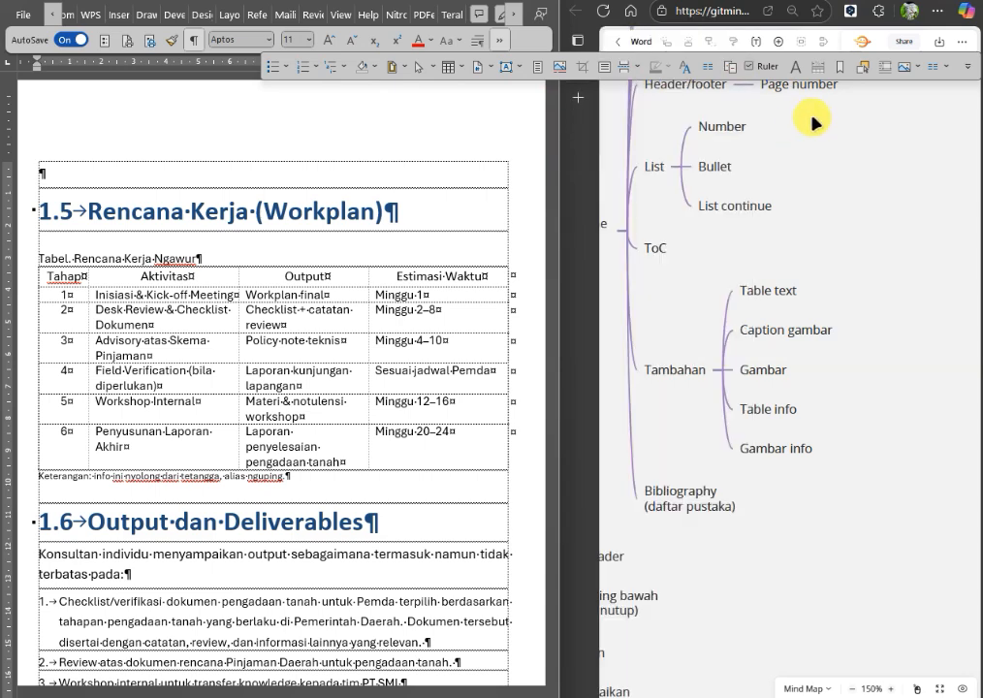
pyautogui.click(685, 69)
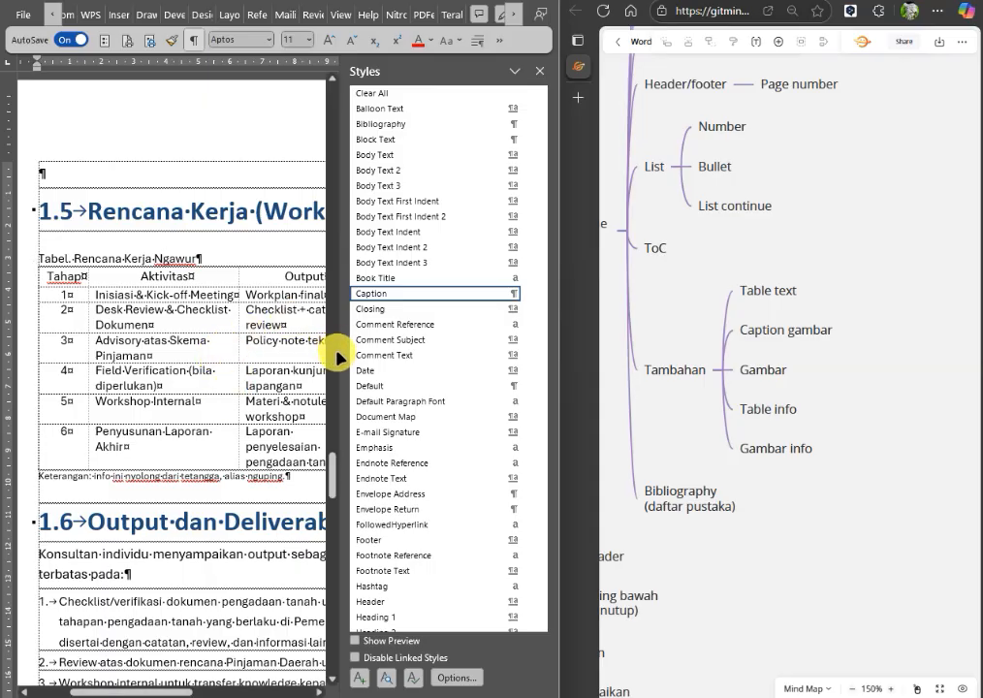
pyautogui.click(132, 555)
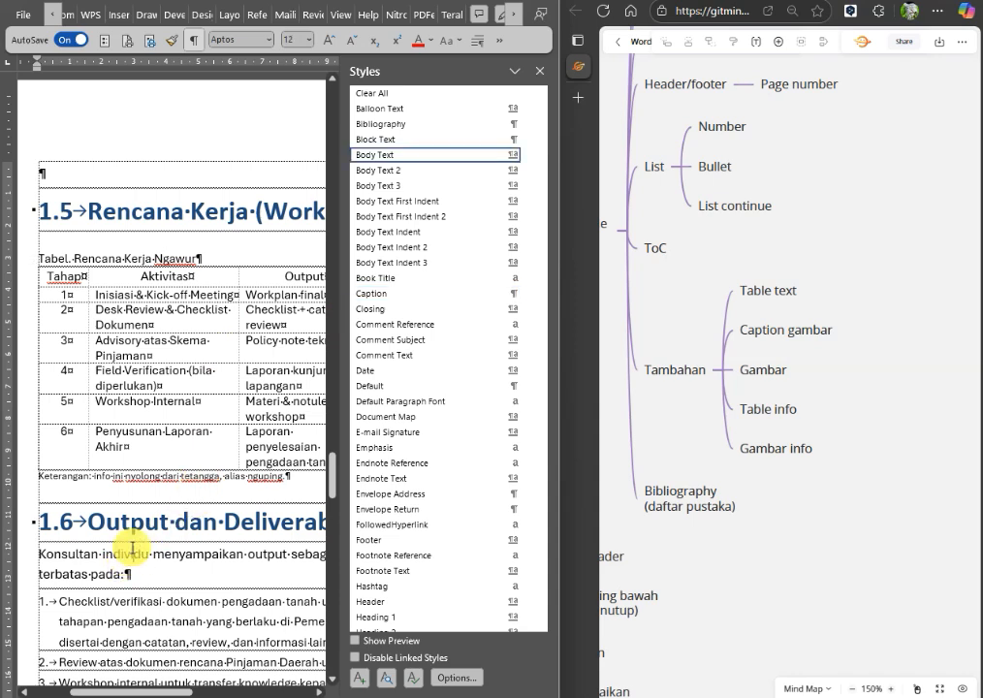
pyautogui.click(158, 612)
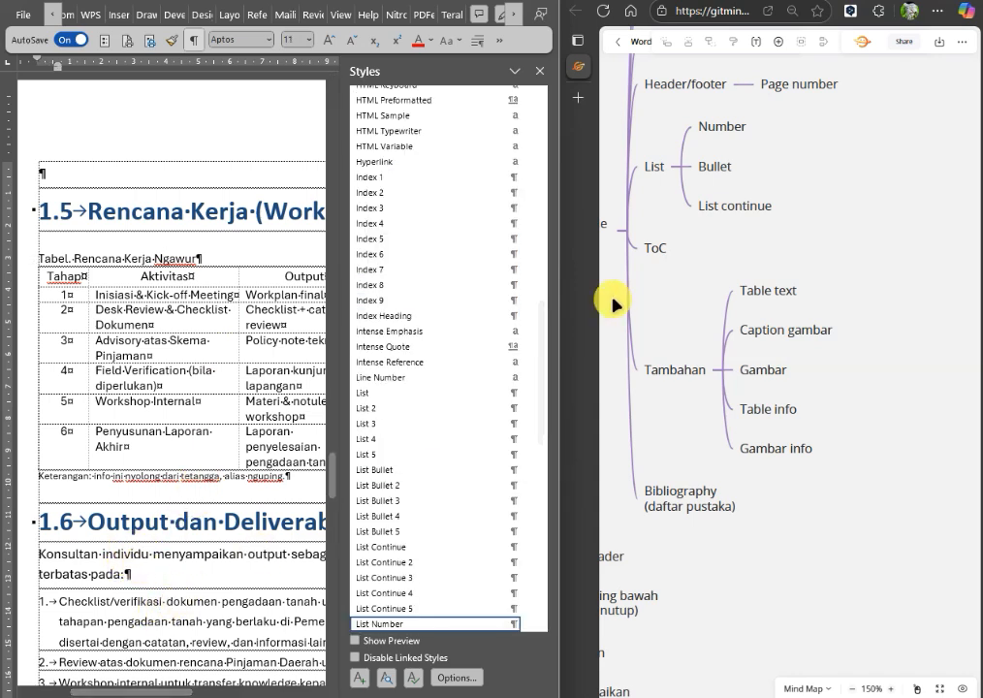
pyautogui.click(538, 72)
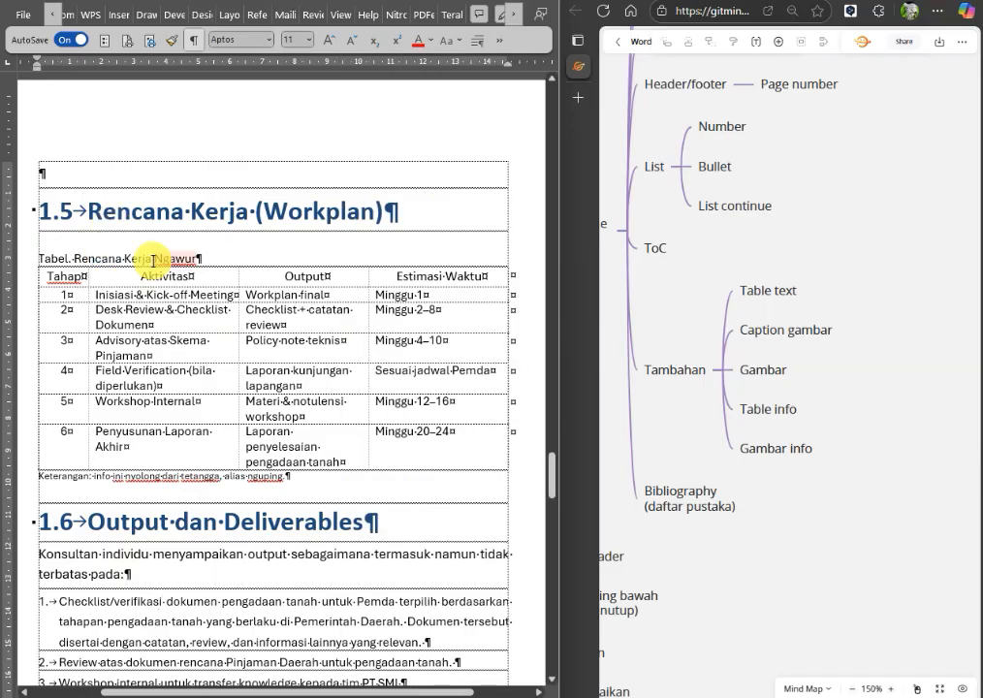
# Replace the plain word Tabel in the table title under 1.5 with an automatically numbered caption using a new label named Tabel.
pyautogui.press('Delete')
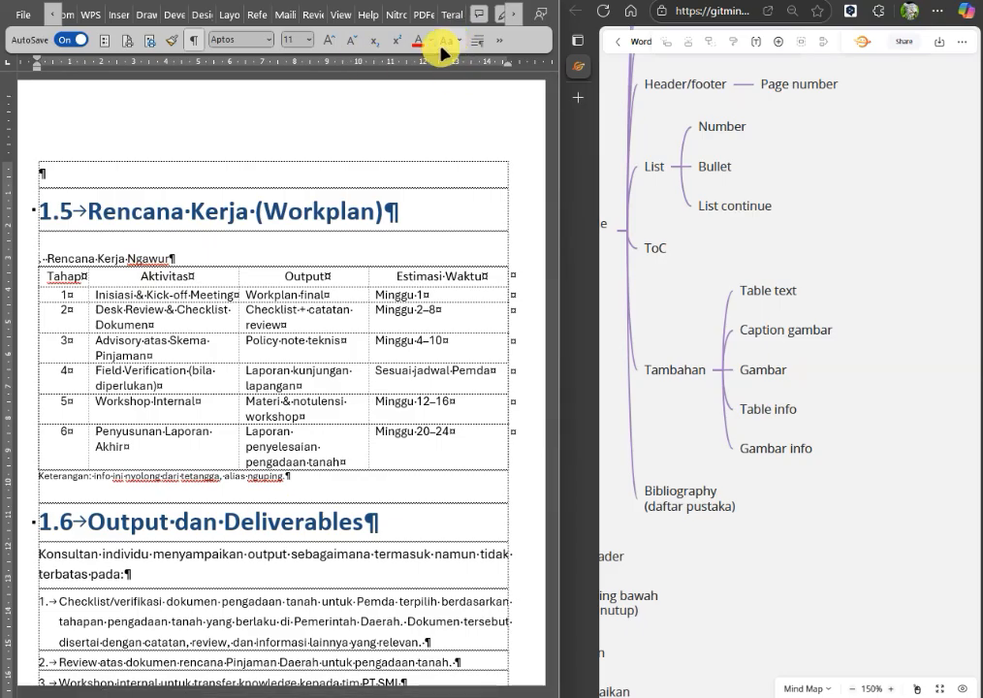
pyautogui.click(506, 41)
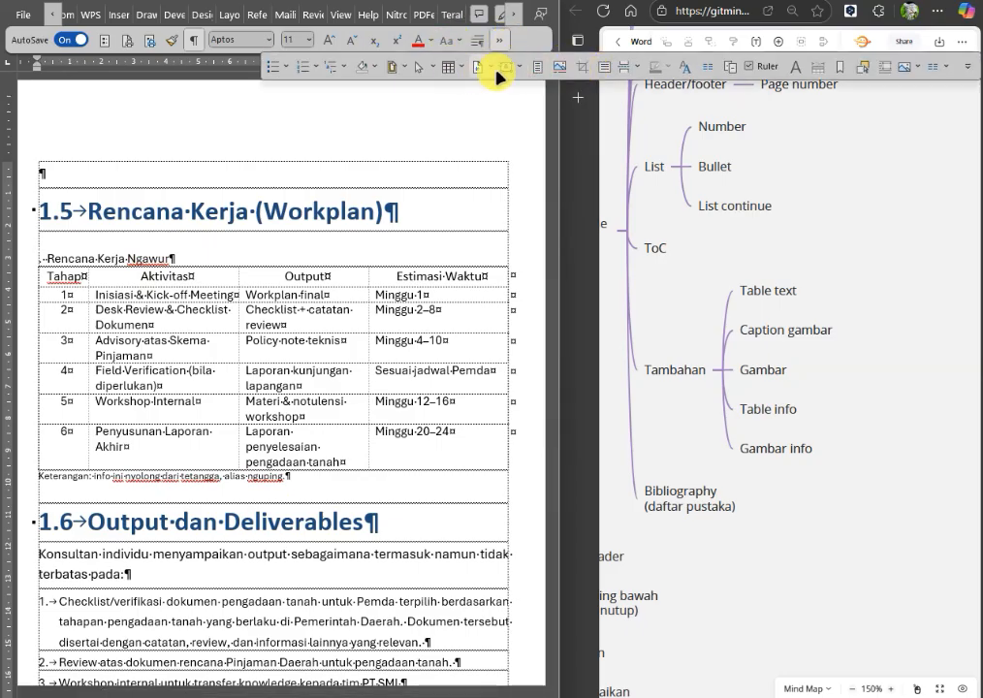
pyautogui.click(558, 69)
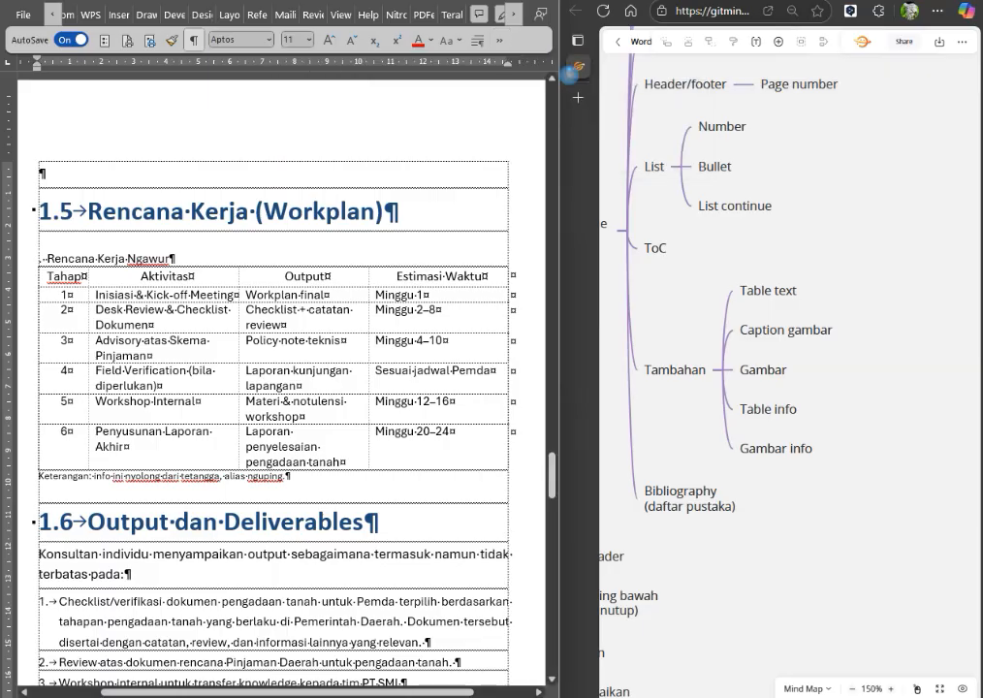
pyautogui.click(287, 323)
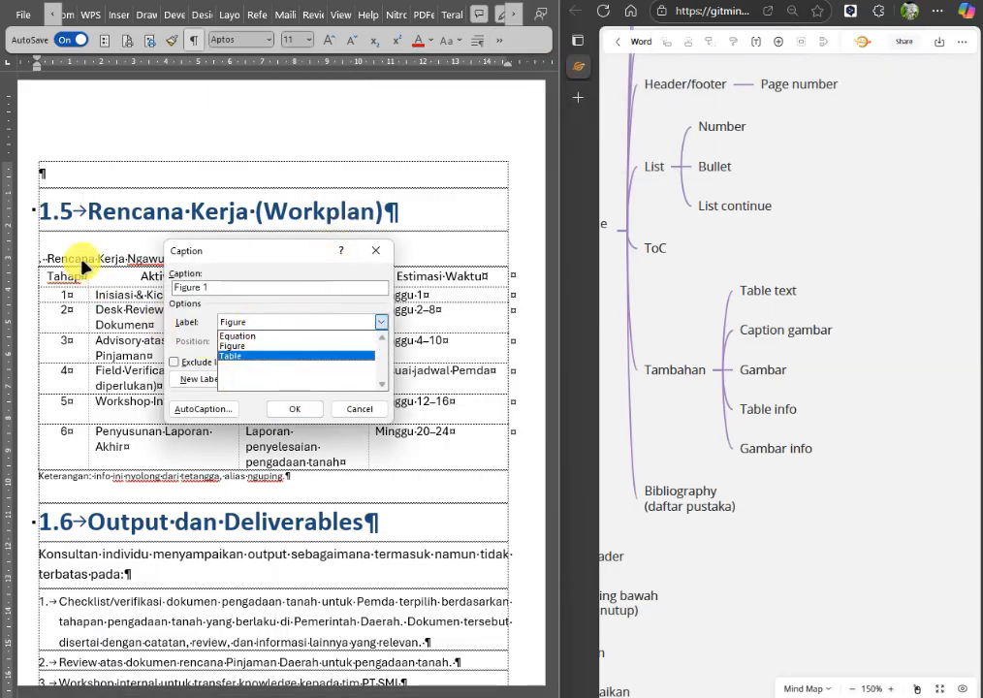
pyautogui.click(276, 393)
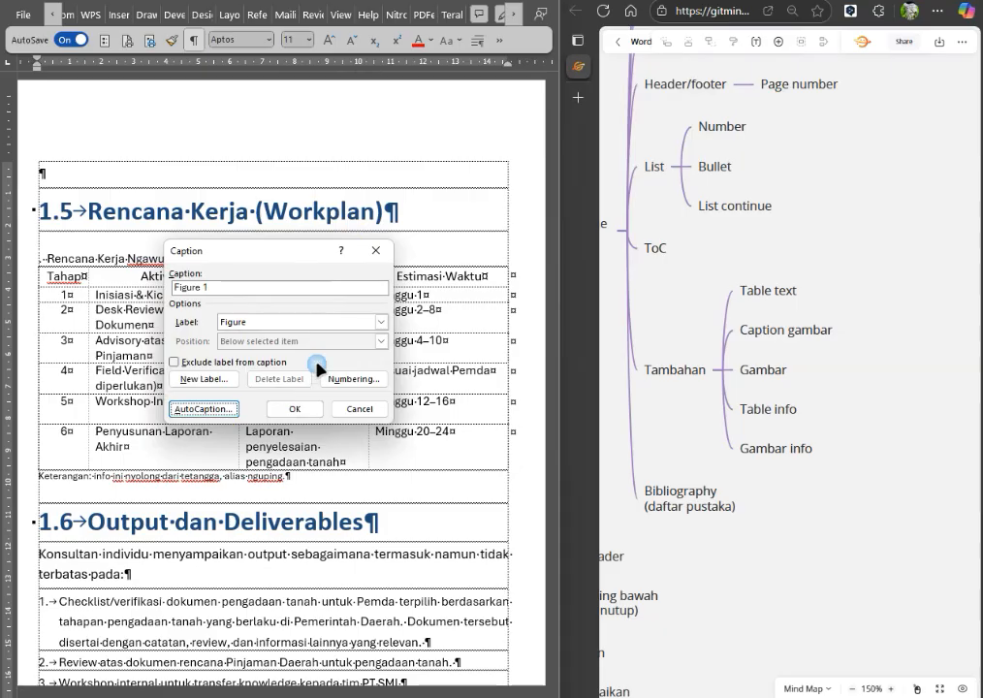
pyautogui.click(231, 378)
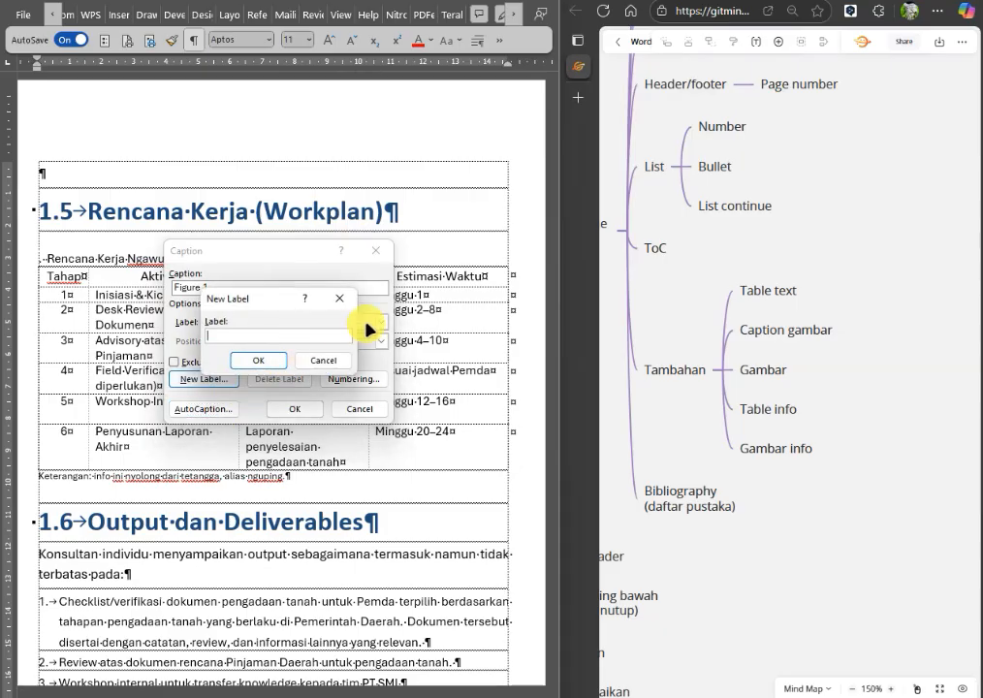
pyautogui.write('Tabel')
pyautogui.click(276, 359)
pyautogui.click(292, 408)
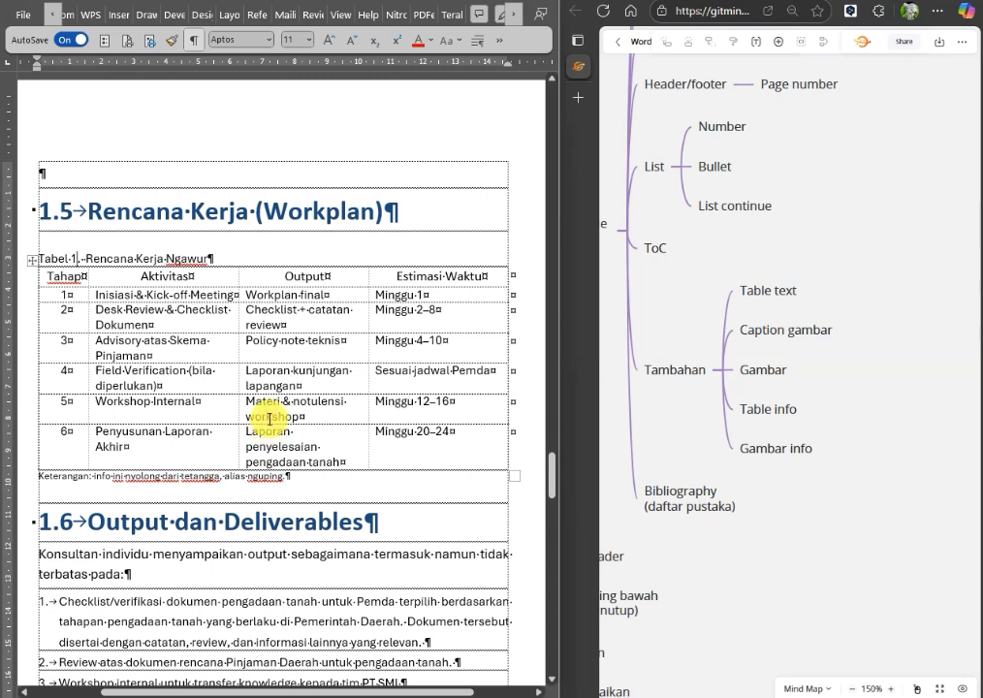
# Modify the Caption style so that table captions are centered.
pyautogui.click(154, 258)
pyautogui.click(499, 41)
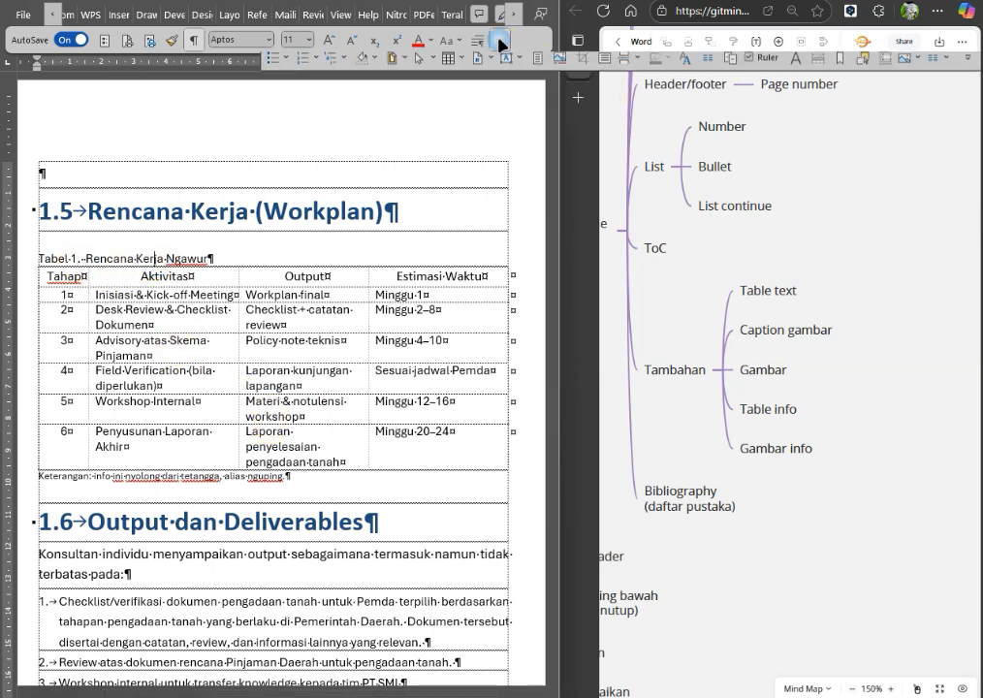
pyautogui.click(685, 61)
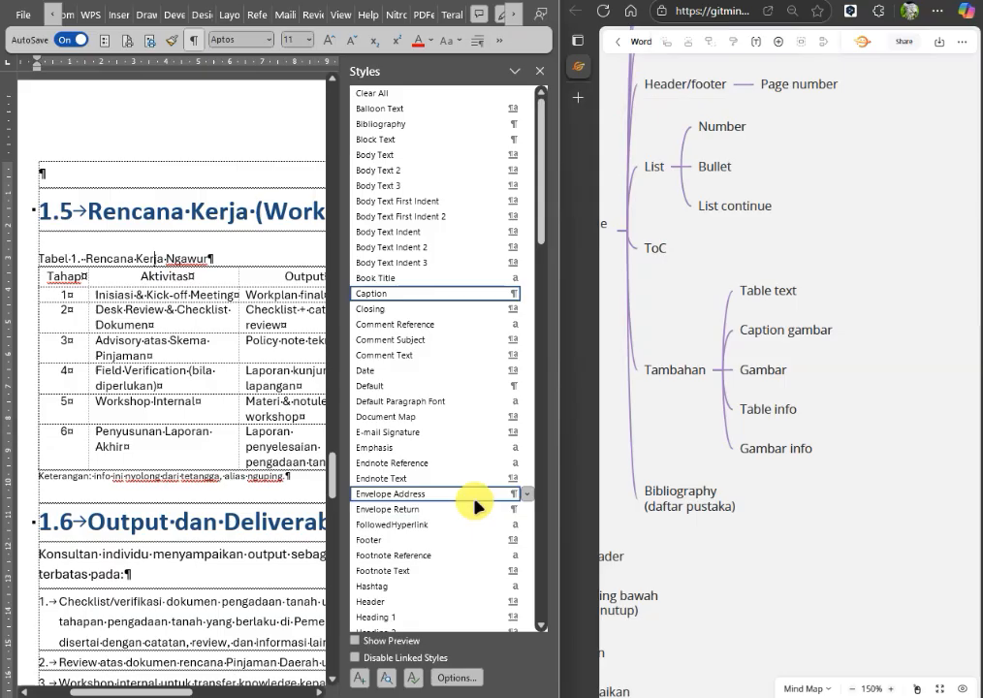
pyautogui.click(520, 293)
pyautogui.click(443, 337)
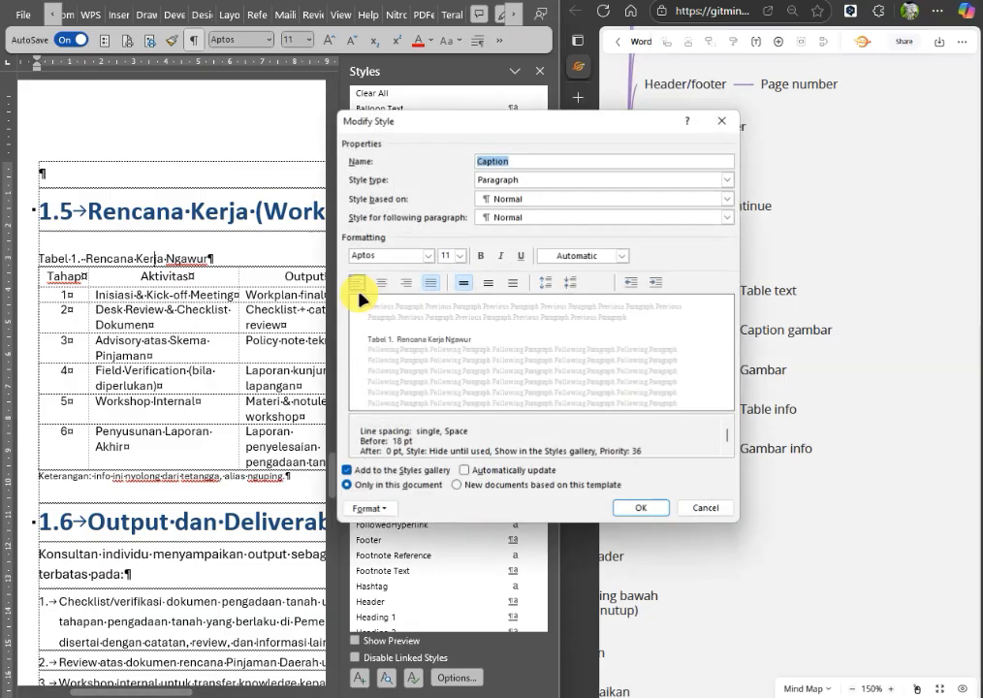
pyautogui.click(384, 282)
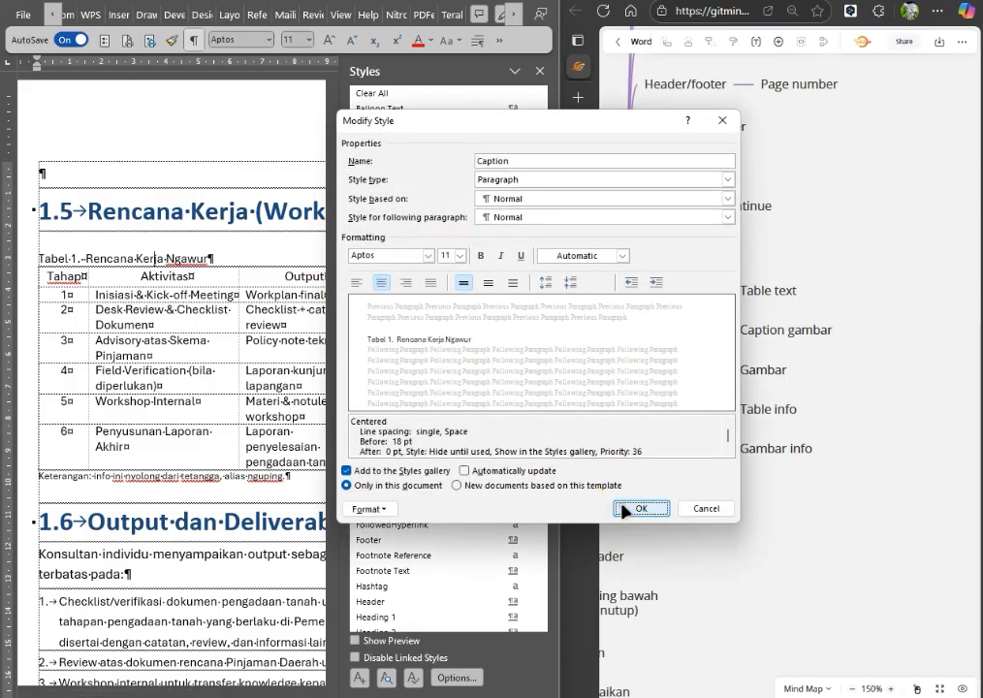
pyautogui.click(635, 508)
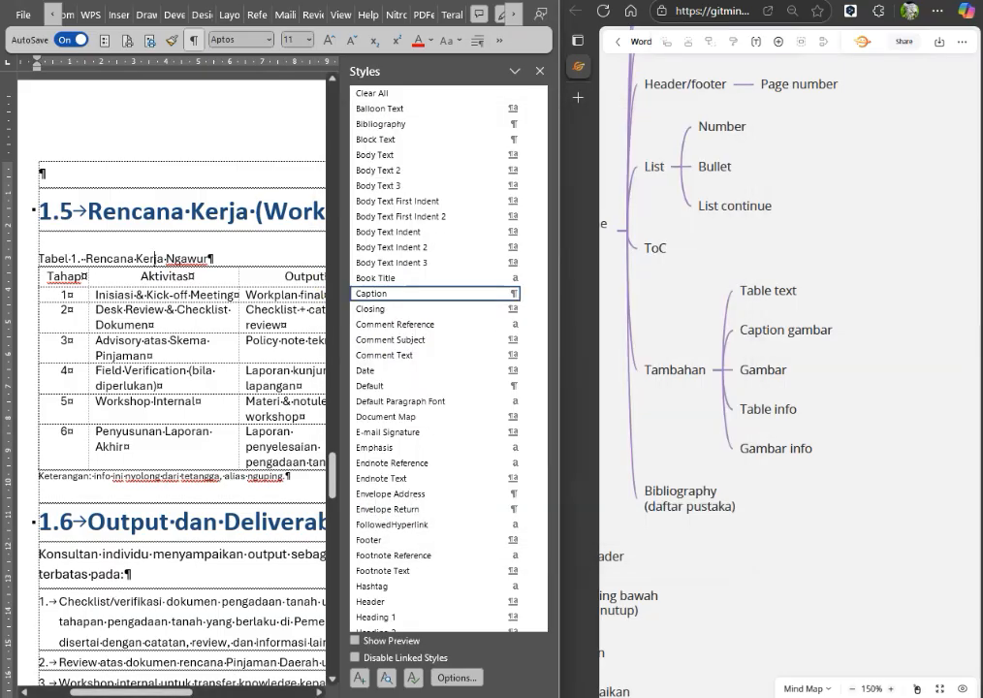
pyautogui.click(540, 71)
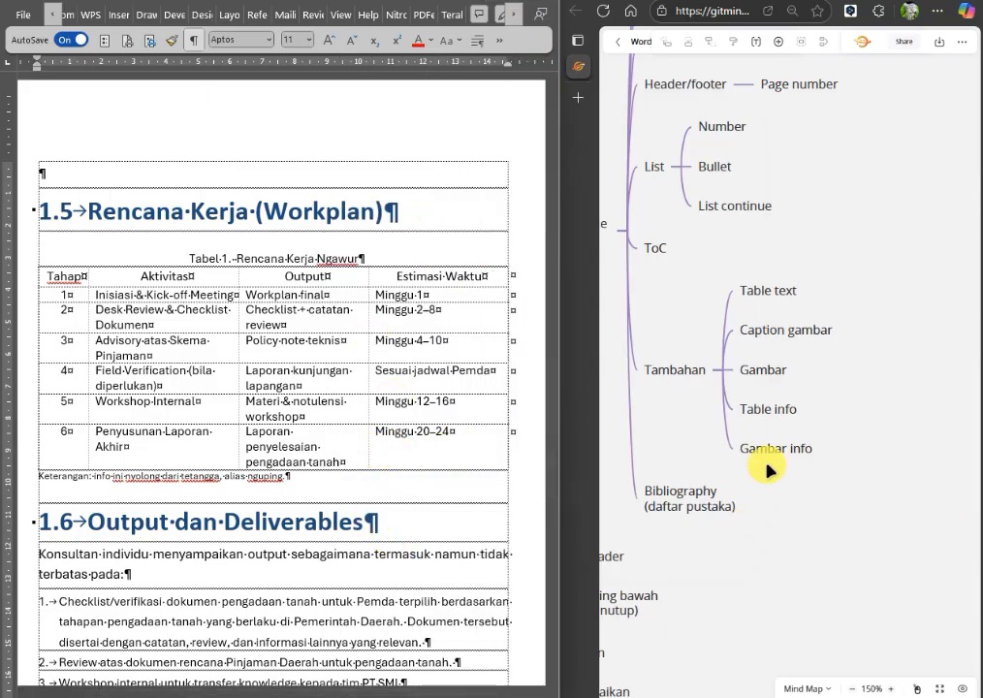
# Collapse the Style and Tabel branches of the mind map.
pyautogui.scroll(-3, 745, 512)
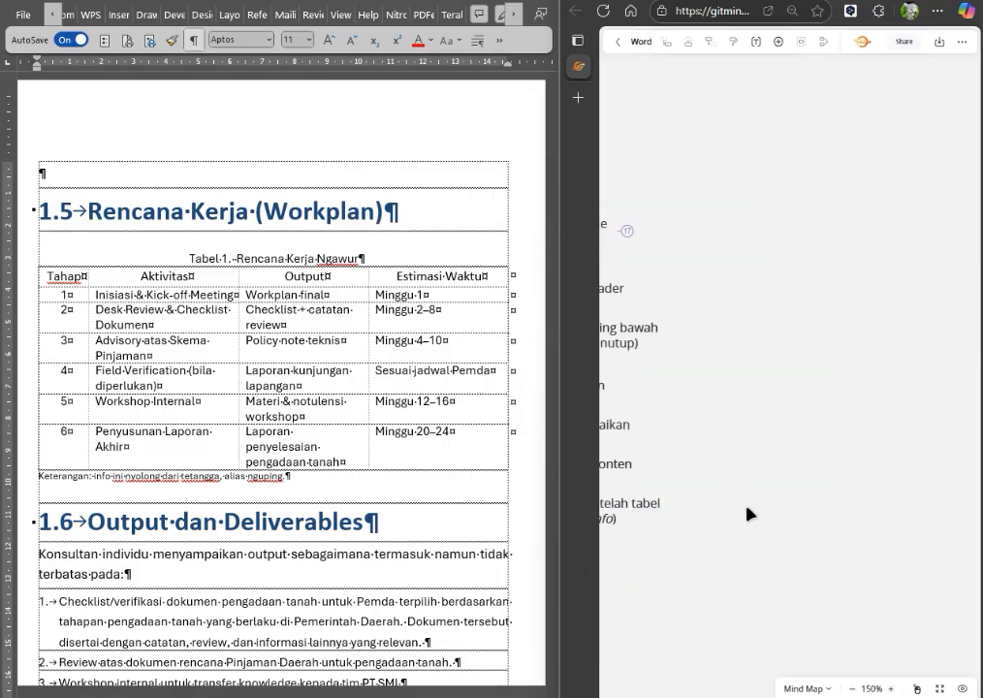
pyautogui.moveTo(746, 511); pyautogui.dragTo(959, 475)
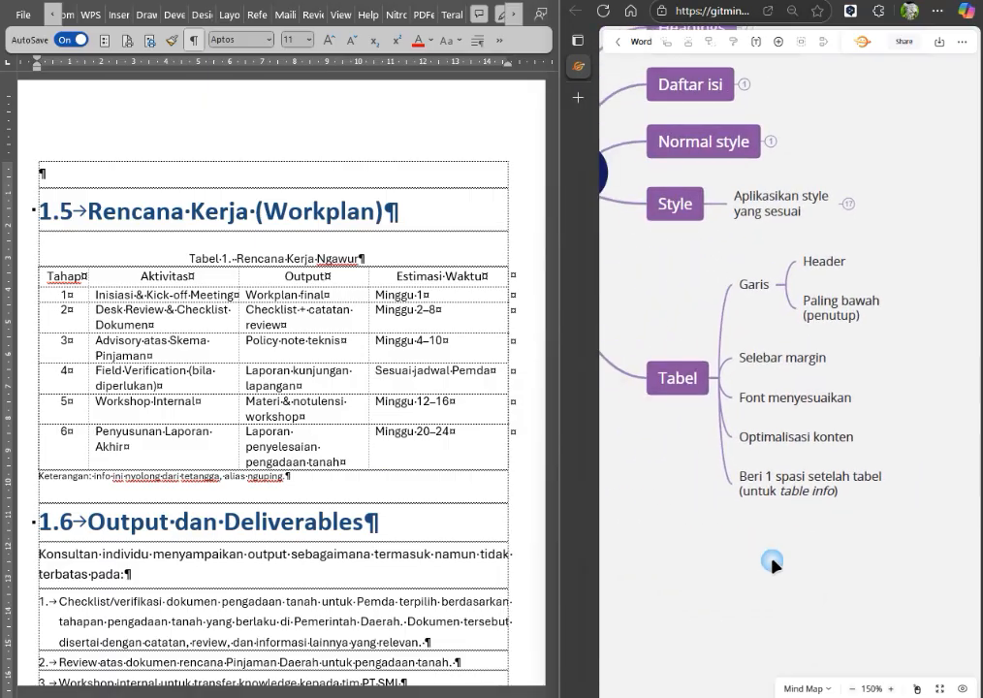
pyautogui.click(369, 503)
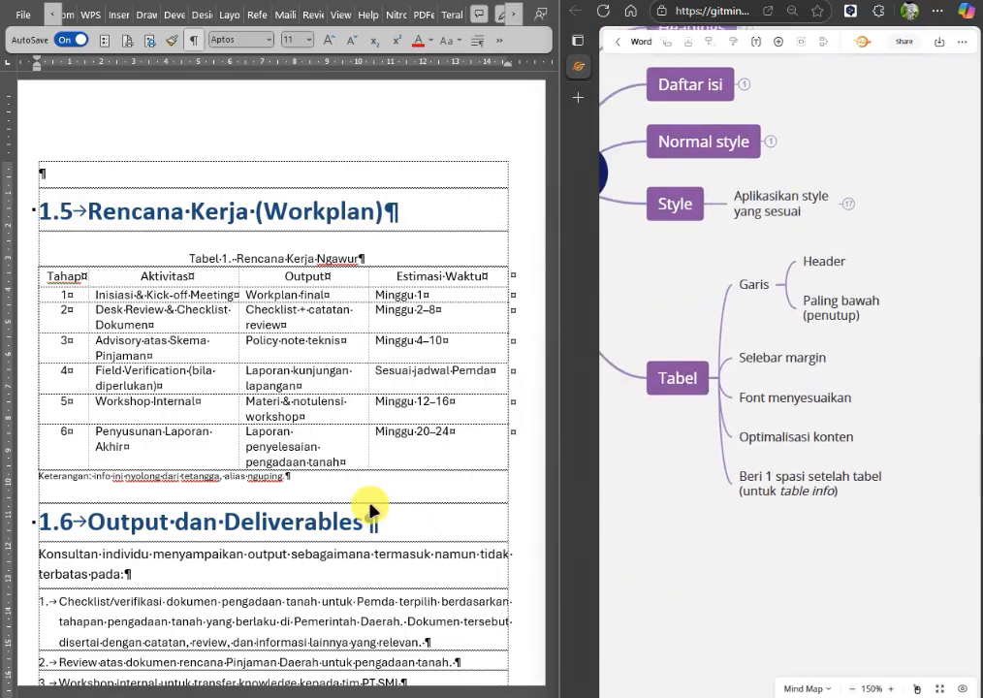
pyautogui.click(712, 383)
# Modify the Heading 2 style to use Dosis ExtraLight at size 36 without bold.
pyautogui.click(253, 521)
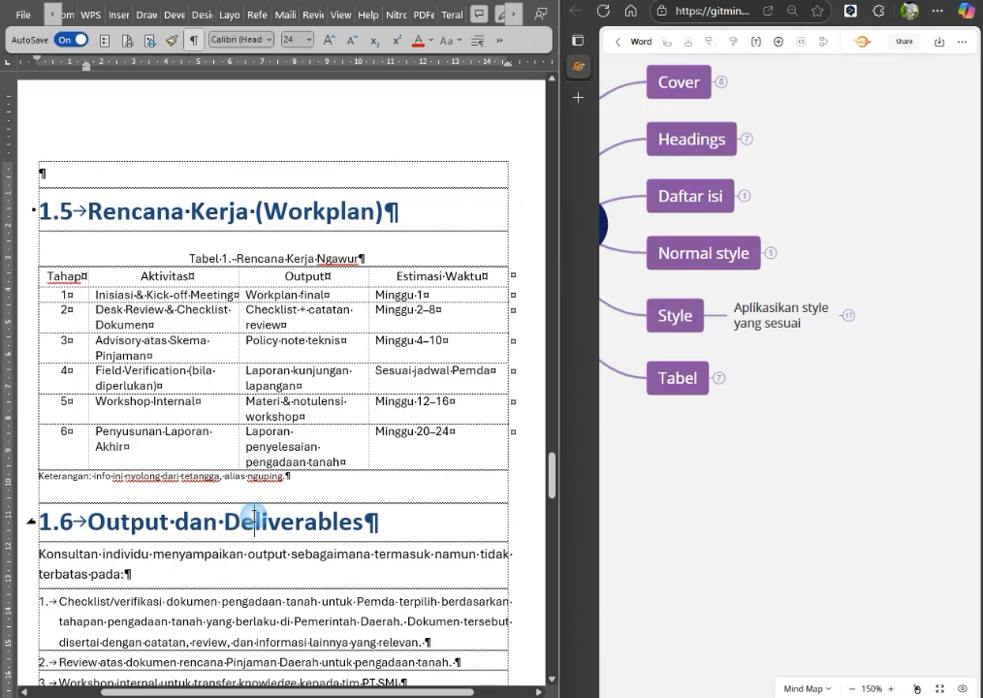
pyautogui.click(530, 17)
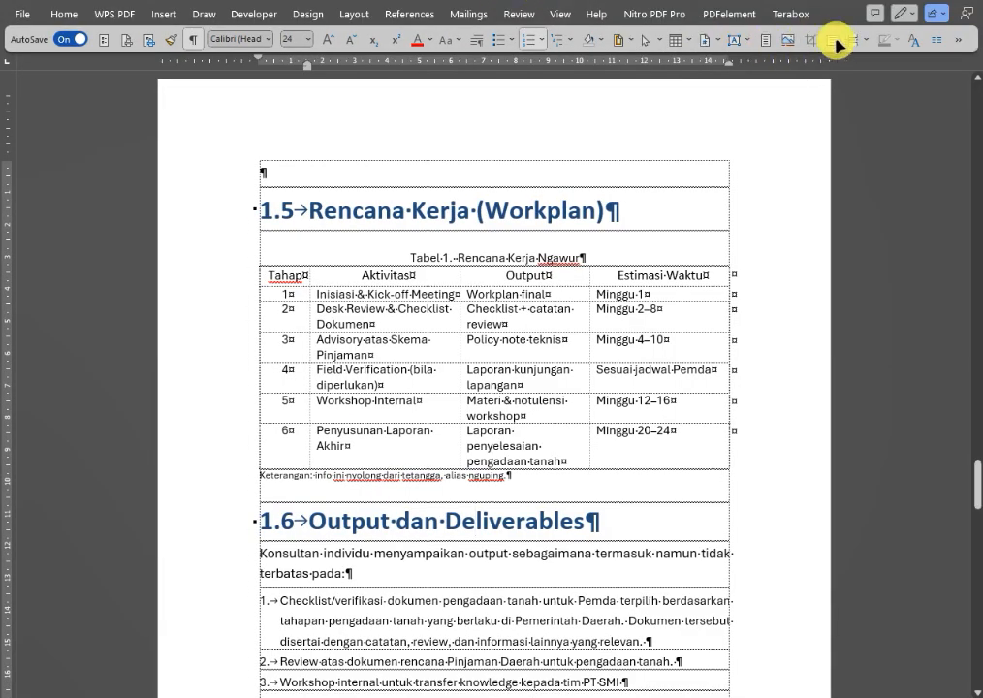
pyautogui.click(916, 41)
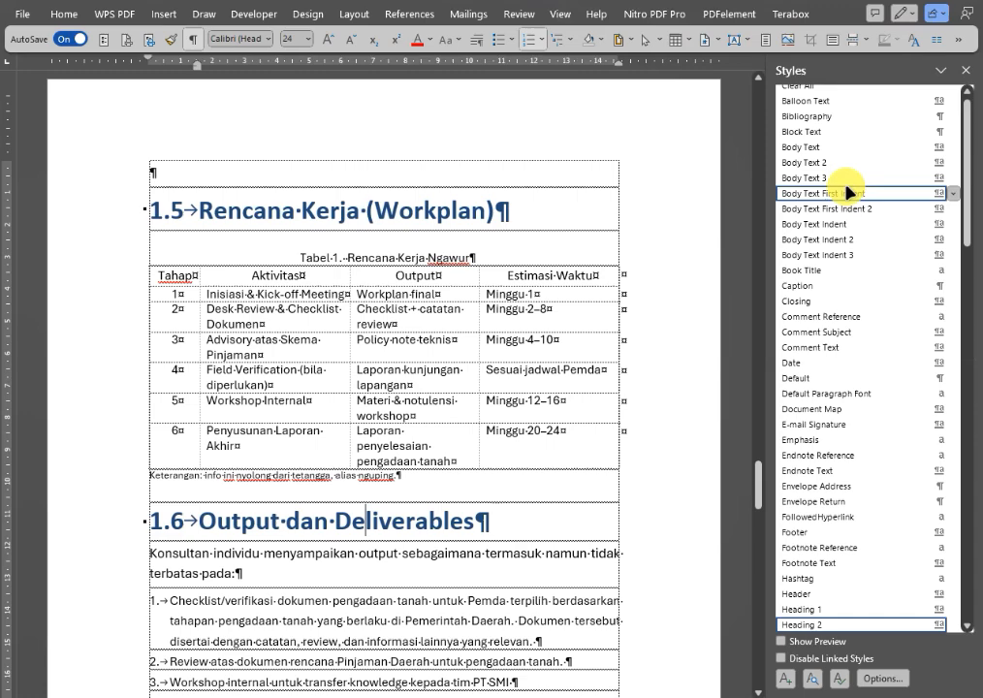
pyautogui.click(939, 625)
pyautogui.click(693, 573)
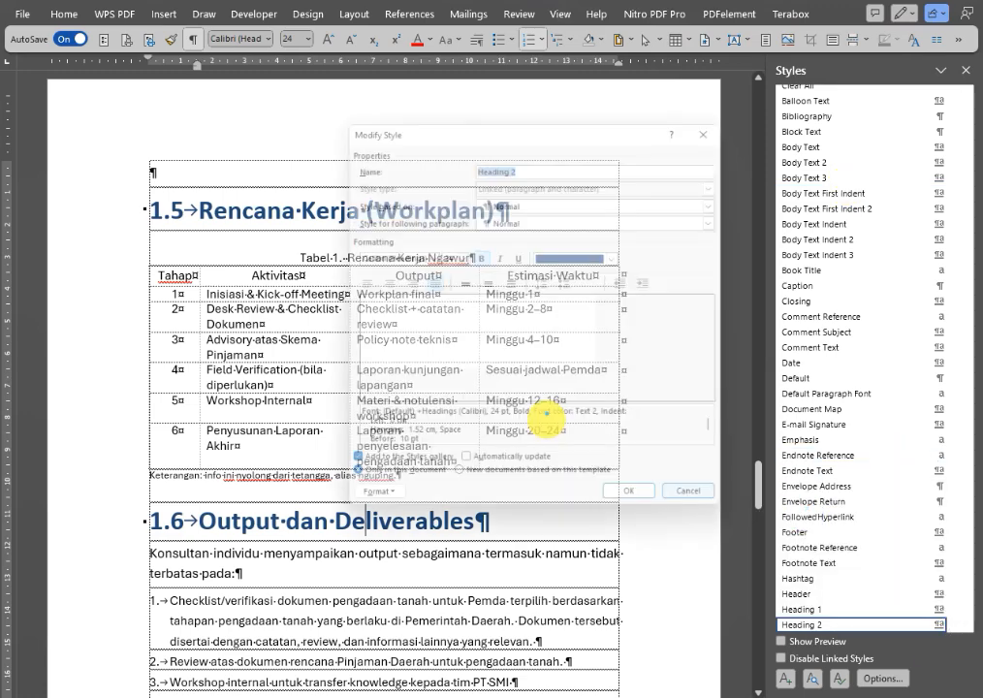
pyautogui.click(429, 256)
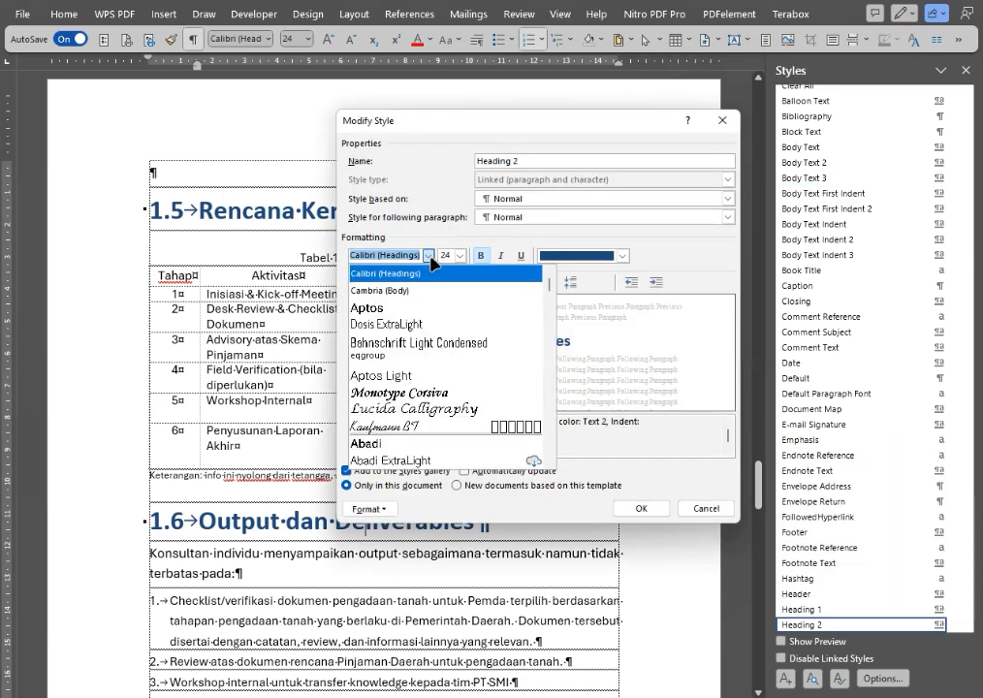
pyautogui.click(421, 322)
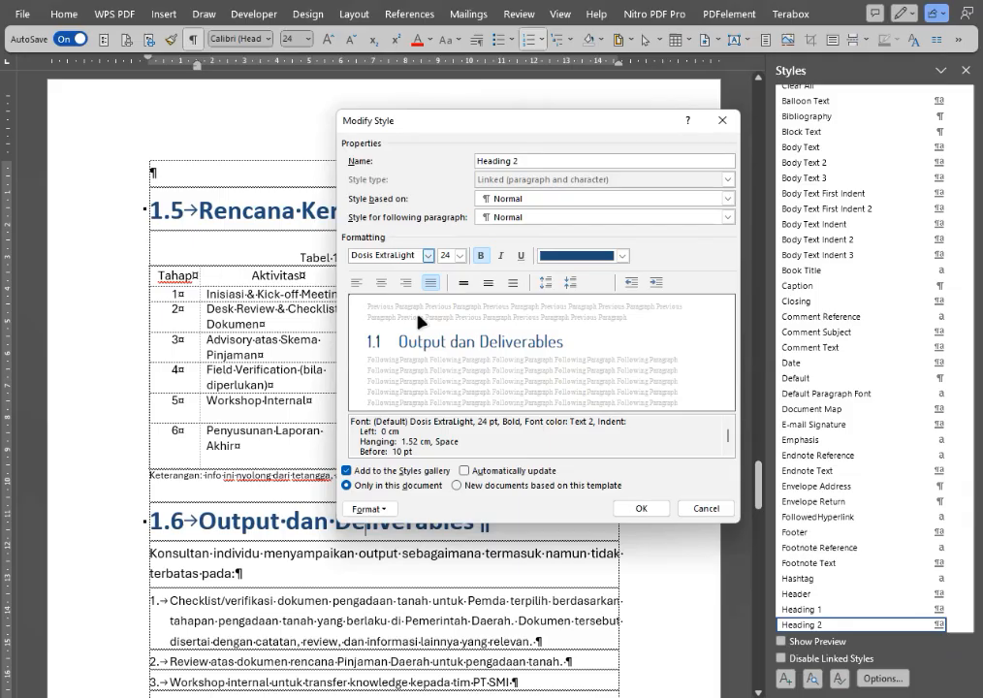
pyautogui.click(479, 256)
pyautogui.click(454, 256)
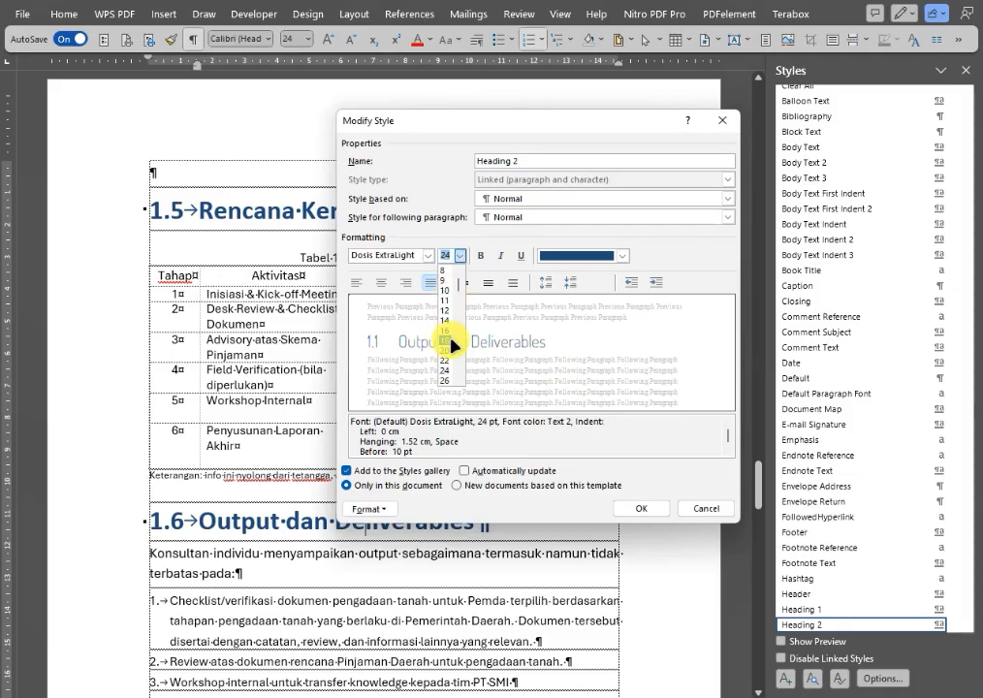
pyautogui.scroll(-2, 448, 378)
pyautogui.click(447, 361)
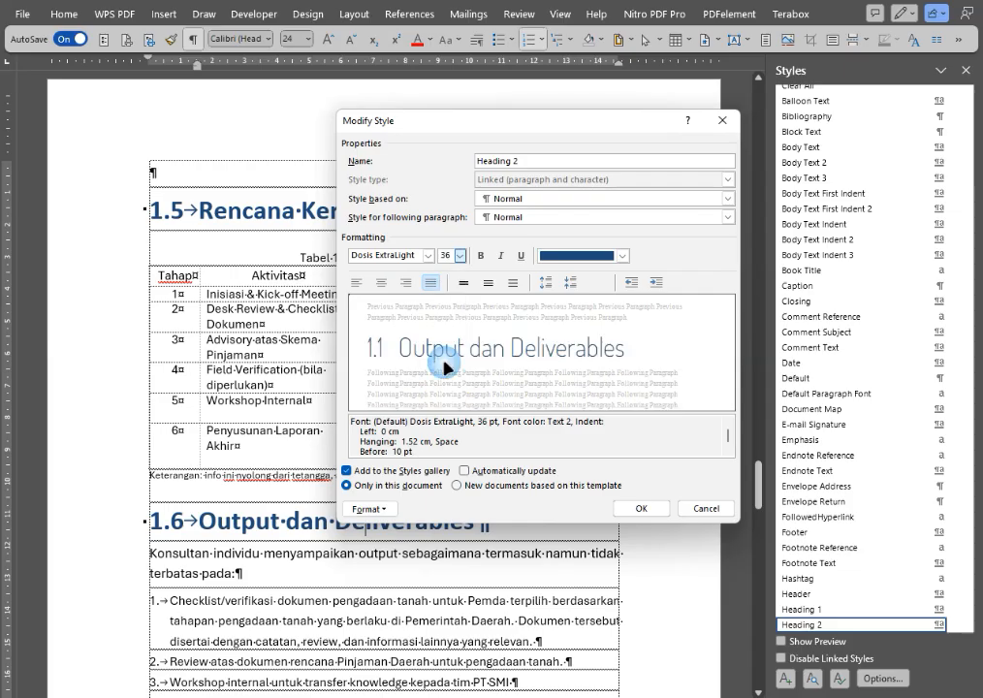
pyautogui.click(648, 512)
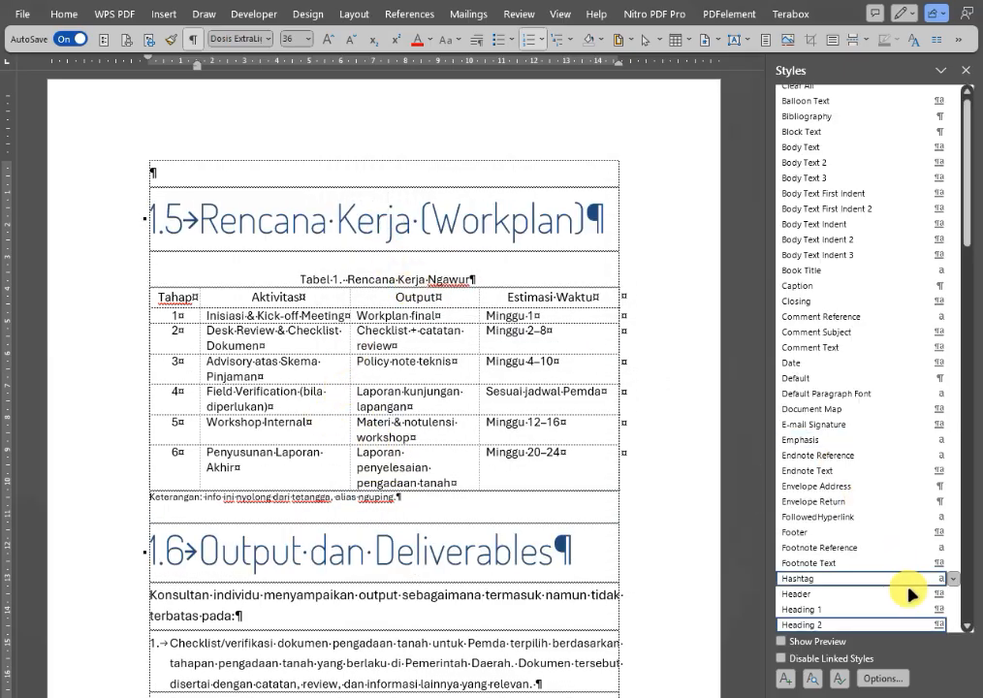
# Set the Heading 2 style's paragraph spacing to 24 pt before and 24 pt after.
pyautogui.click(956, 625)
pyautogui.click(809, 513)
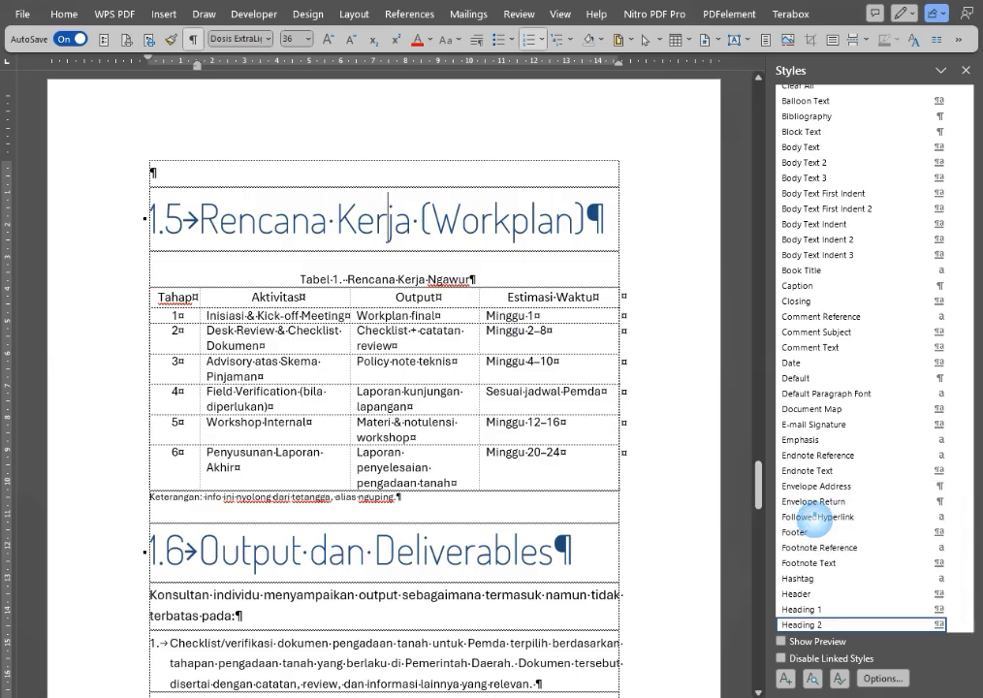
pyautogui.click(456, 256)
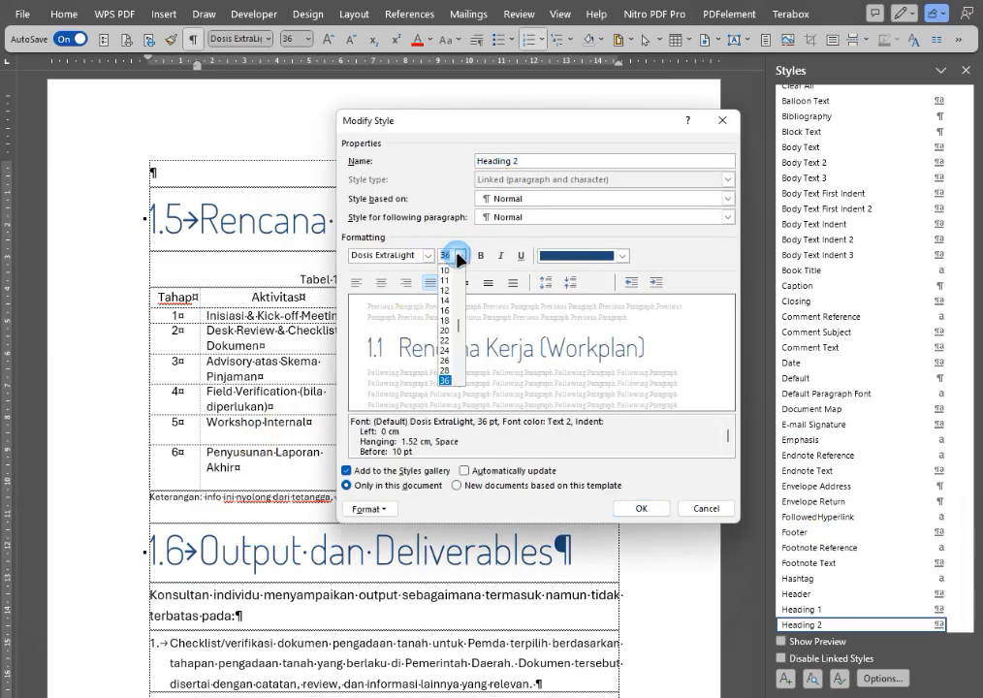
pyautogui.click(457, 257)
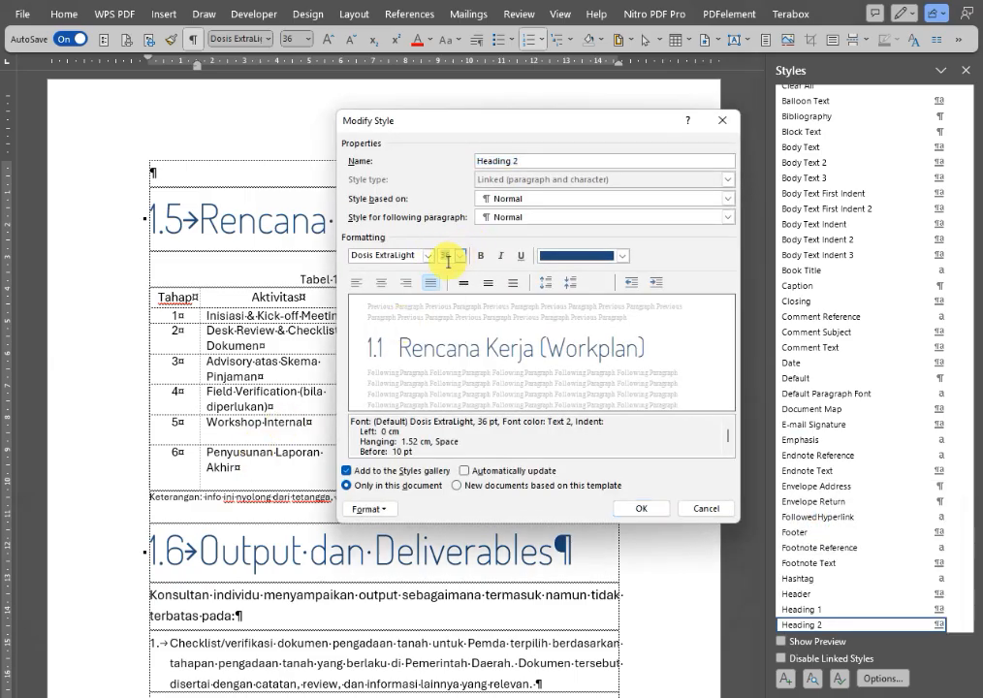
pyautogui.click(369, 508)
pyautogui.click(415, 546)
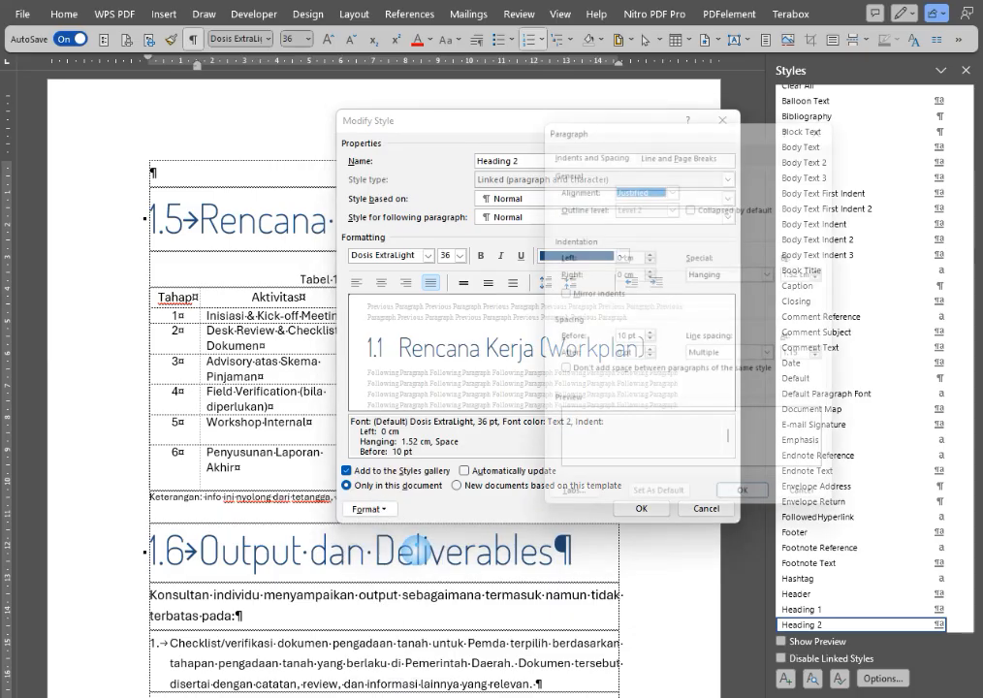
pyautogui.click(652, 337)
pyautogui.click(651, 337)
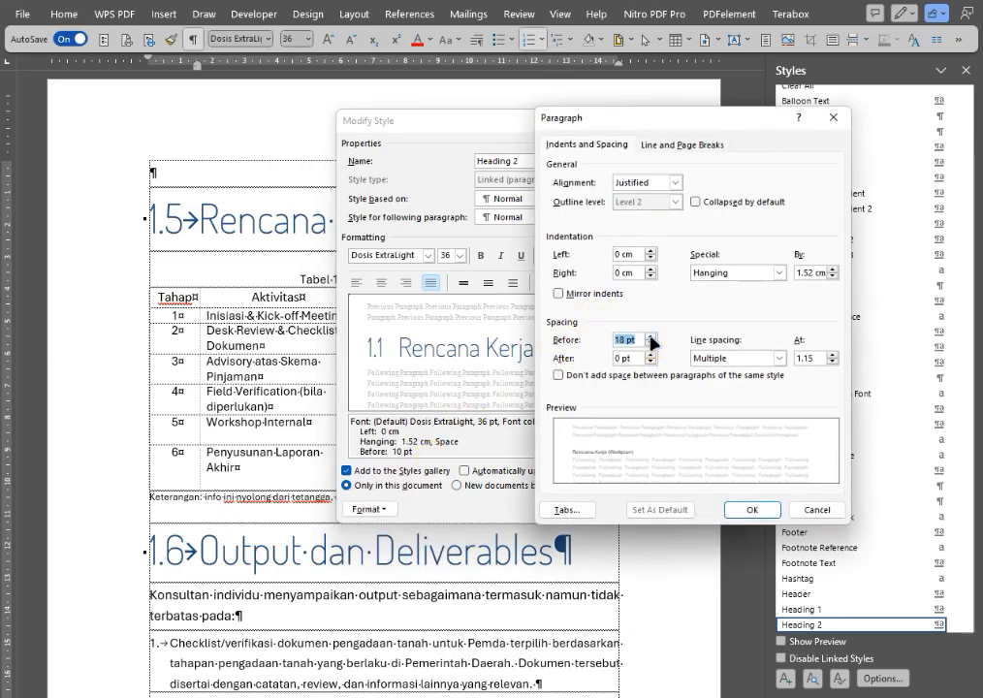
pyautogui.click(649, 337)
pyautogui.click(650, 353)
pyautogui.click(650, 353)
pyautogui.click(649, 353)
pyautogui.click(649, 353)
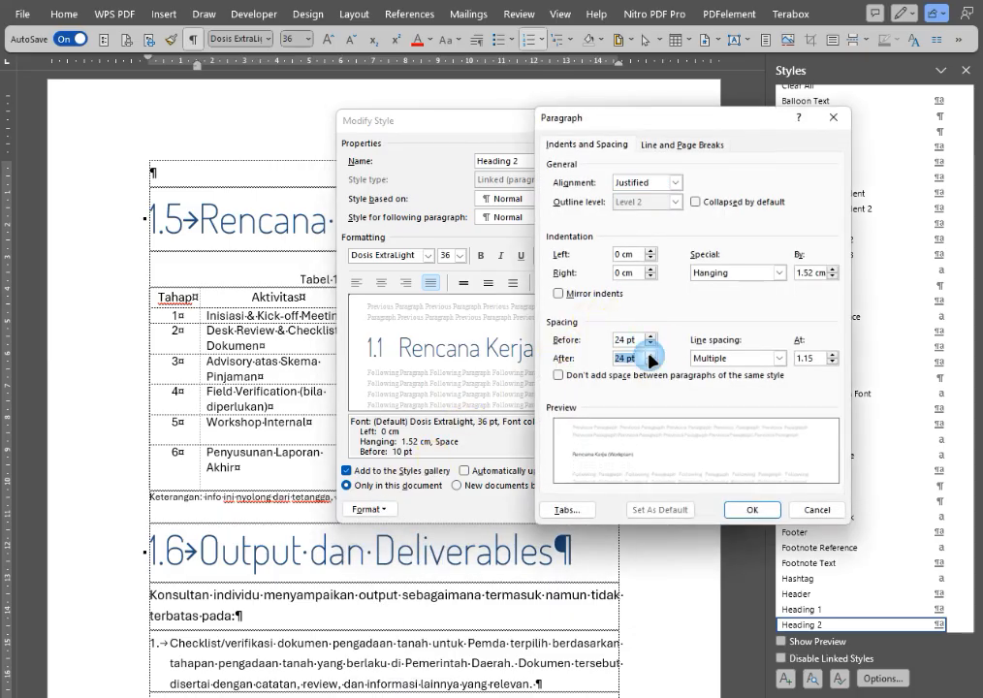
# Set the Heading 2 style's line spacing to Single and apply the style changes.
pyautogui.click(779, 358)
pyautogui.click(756, 370)
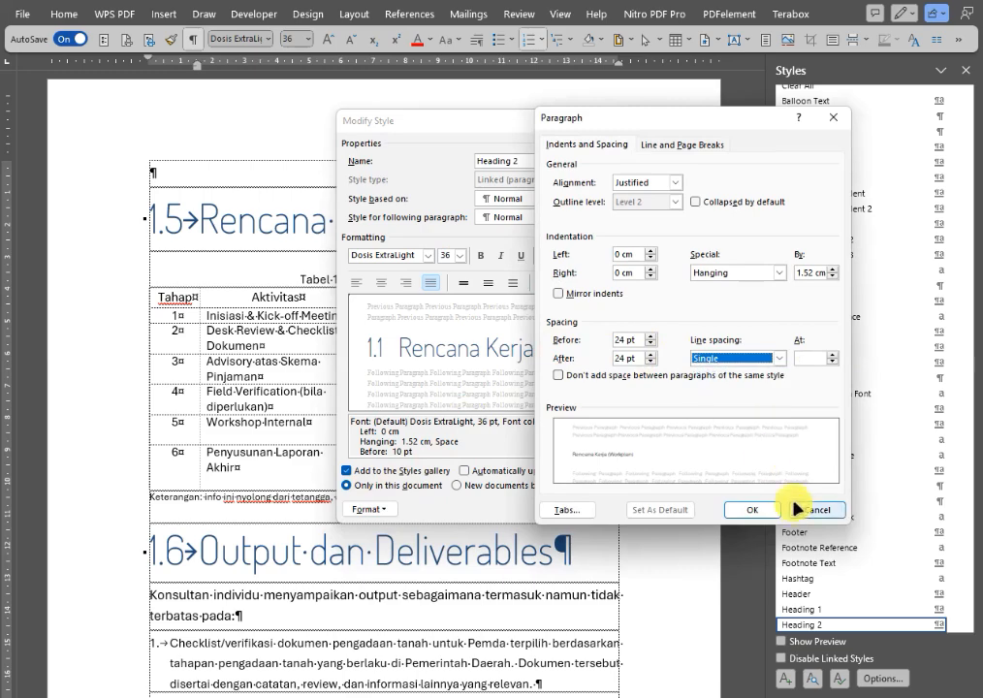
pyautogui.click(755, 509)
pyautogui.click(653, 509)
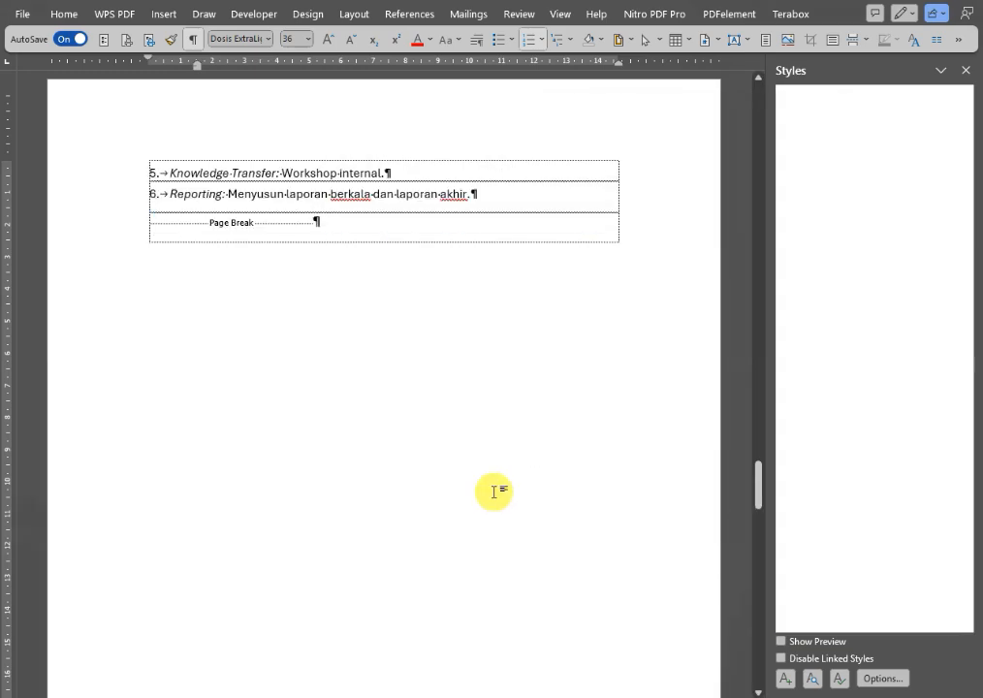
# Modify the Heading 3 style of the 1.3.1 heading to use Dosis ExtraLight at size 20 without bold.
pyautogui.scroll(10, 386, 360)
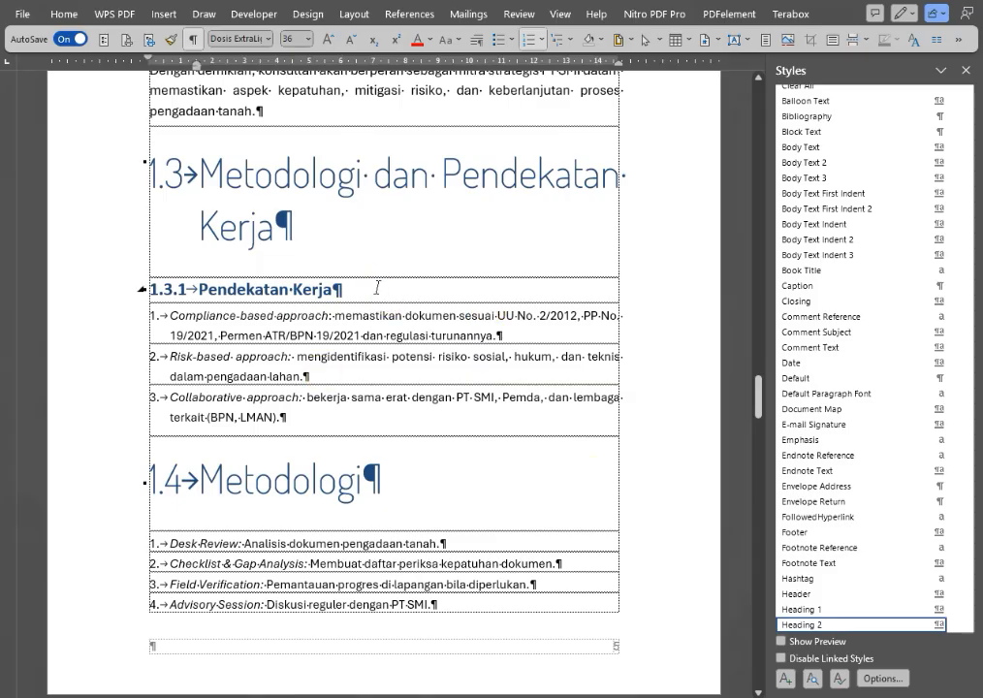
pyautogui.click(377, 288)
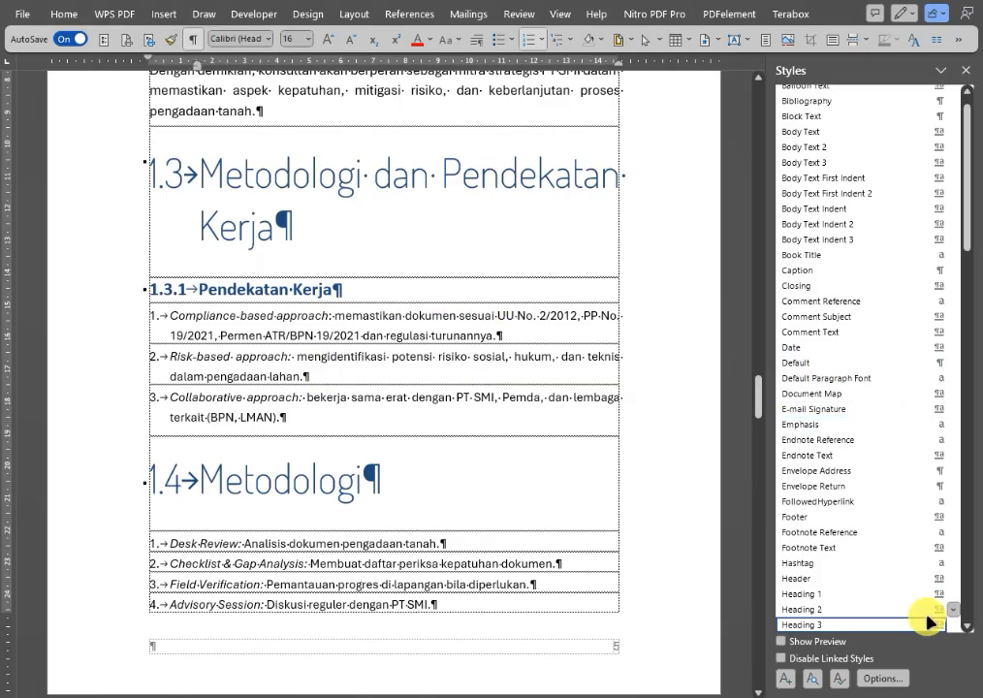
pyautogui.click(956, 625)
pyautogui.click(801, 512)
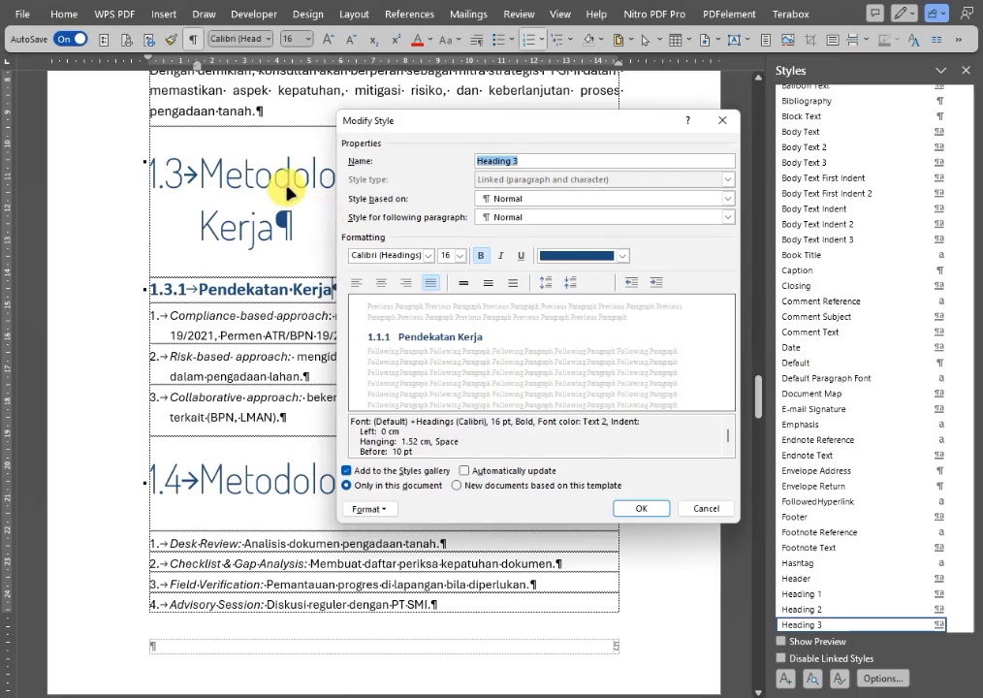
pyautogui.click(428, 255)
pyautogui.click(397, 307)
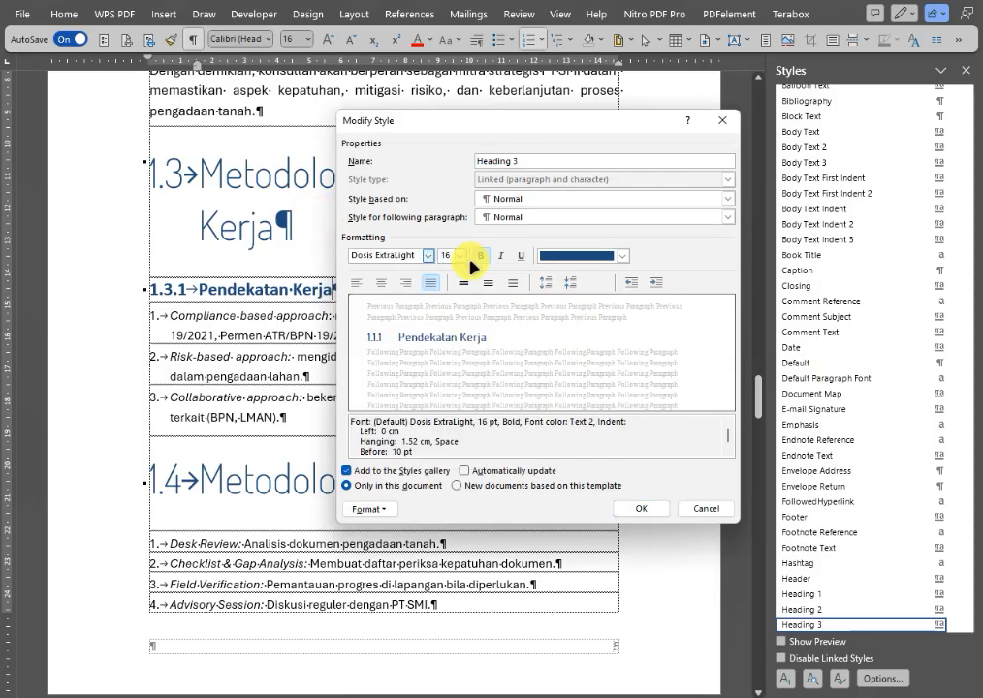
pyautogui.click(477, 256)
pyautogui.click(460, 255)
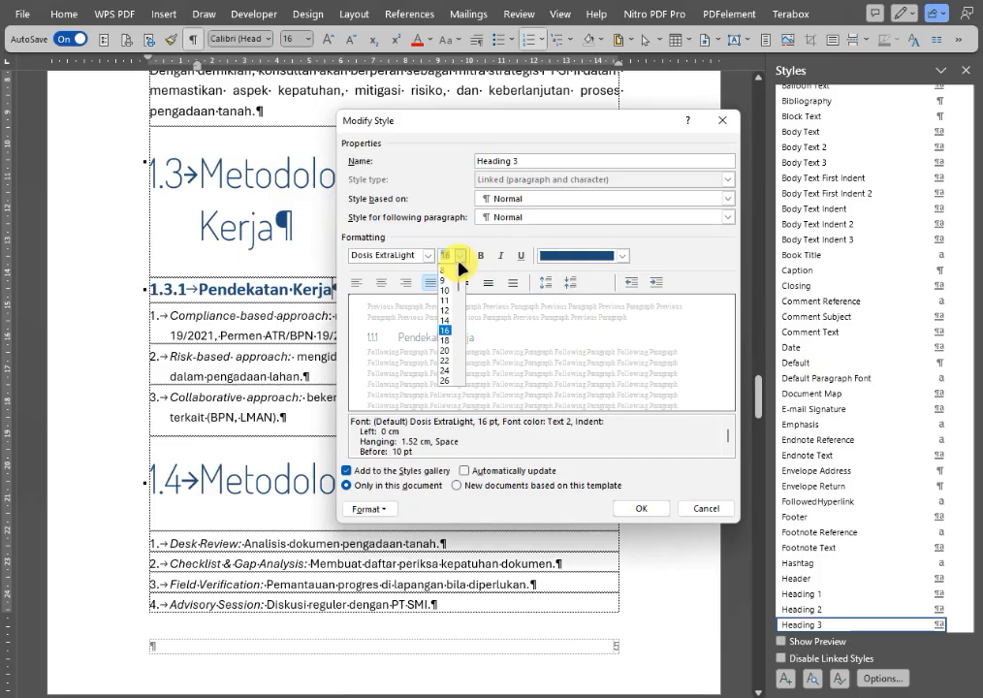
pyautogui.click(445, 353)
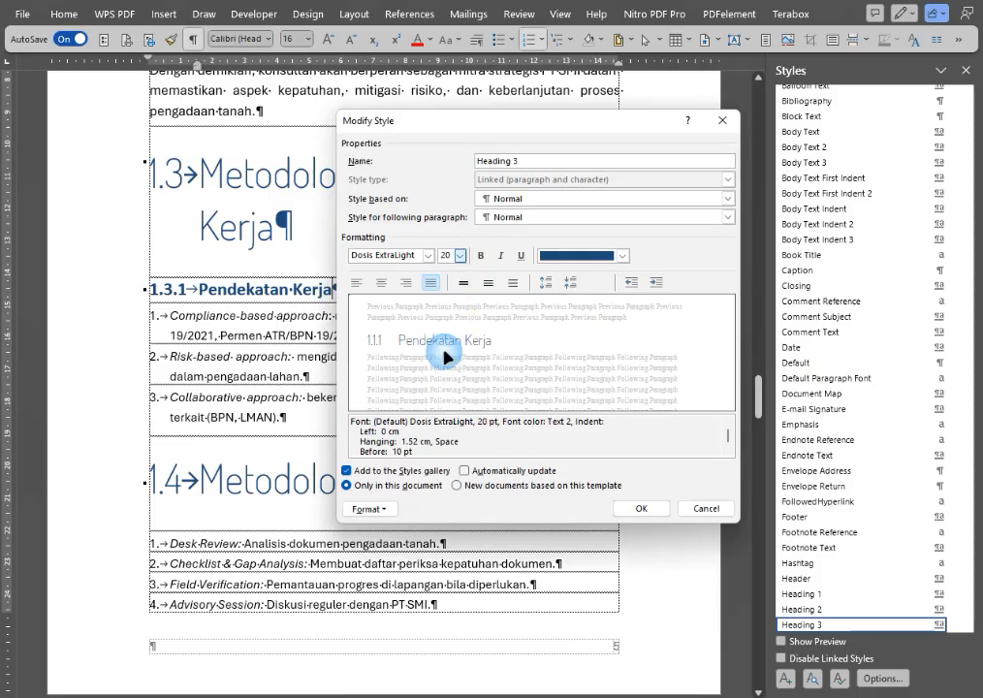
# Set the Heading 3 style's paragraph spacing to 24 pt before and 24 pt after.
pyautogui.click(369, 509)
pyautogui.click(388, 544)
pyautogui.click(650, 336)
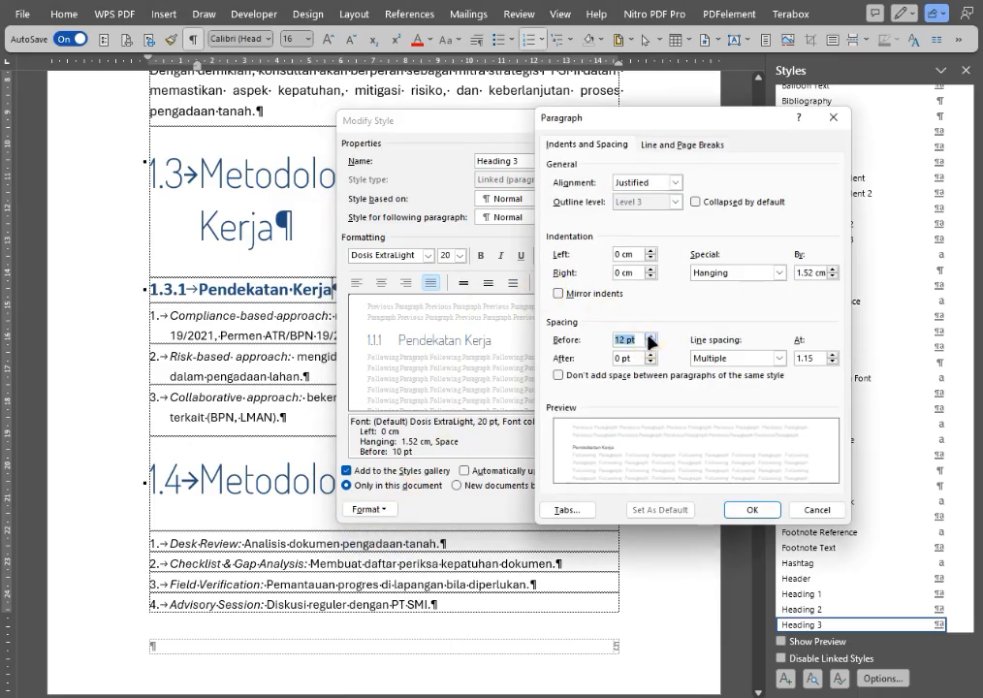
pyautogui.click(650, 336)
pyautogui.click(649, 337)
pyautogui.click(650, 355)
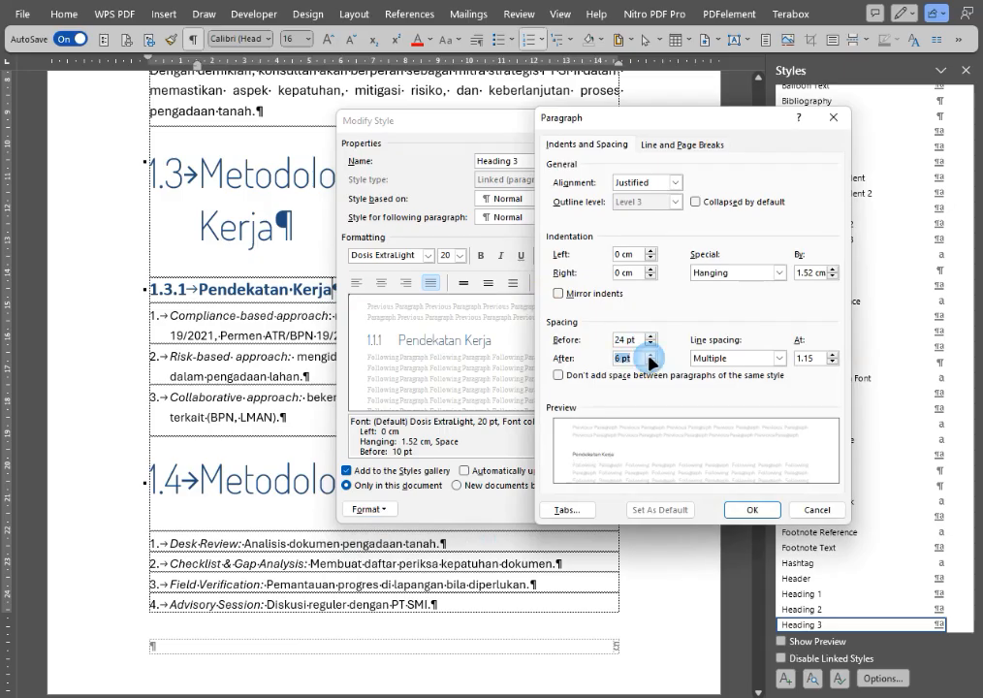
pyautogui.click(650, 354)
pyautogui.click(649, 355)
pyautogui.click(650, 355)
# Give the Heading 3 style Single line spacing and left alignment, and apply the changes.
pyautogui.click(722, 359)
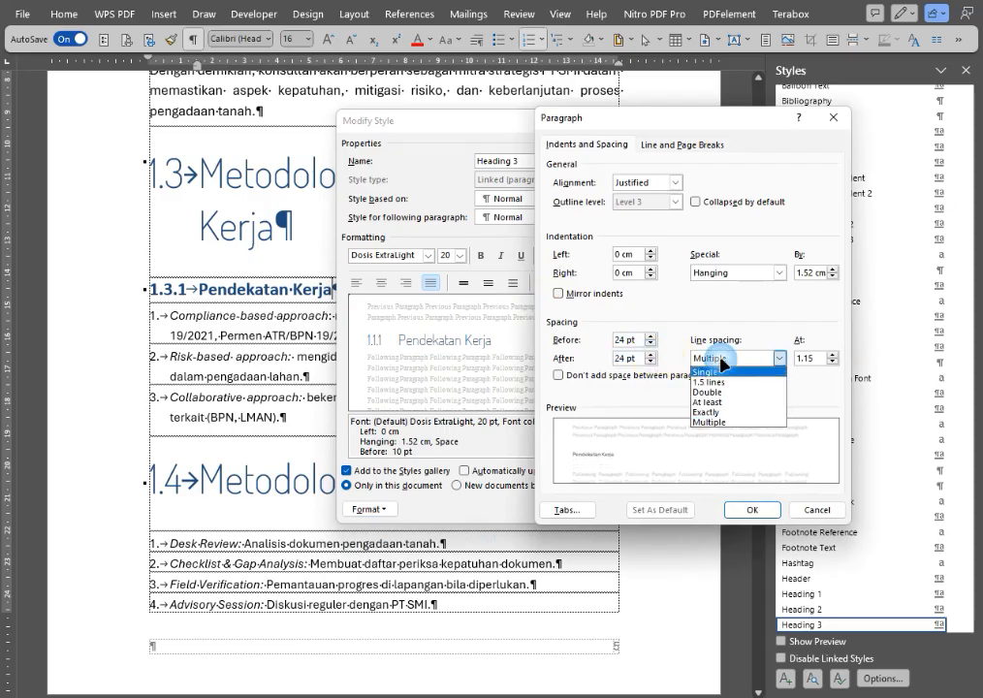
pyautogui.click(718, 371)
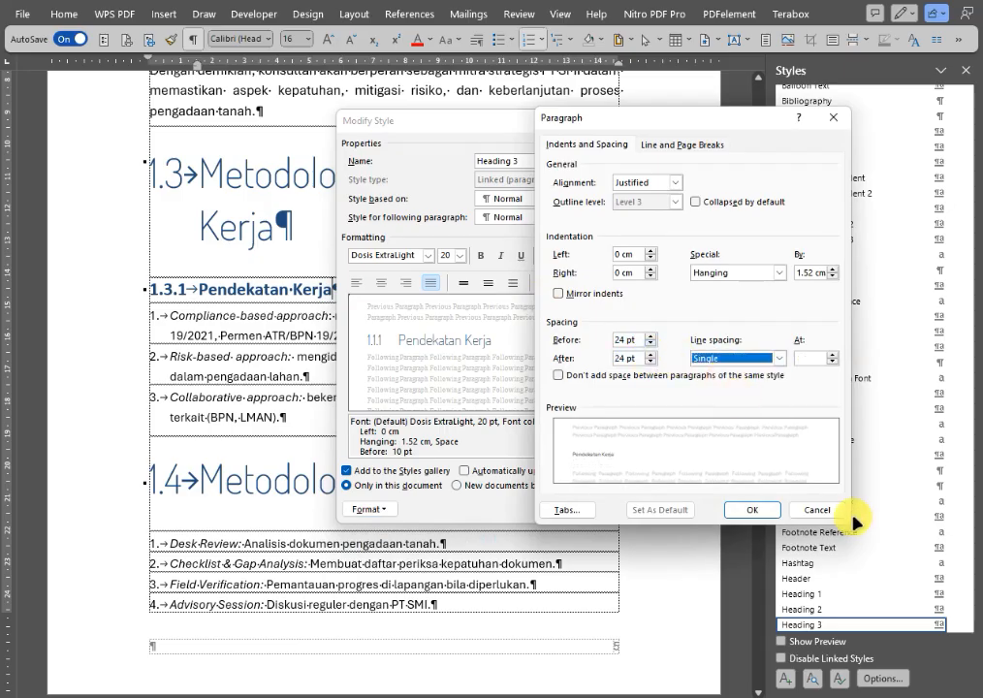
pyautogui.click(676, 182)
pyautogui.click(635, 193)
pyautogui.click(749, 510)
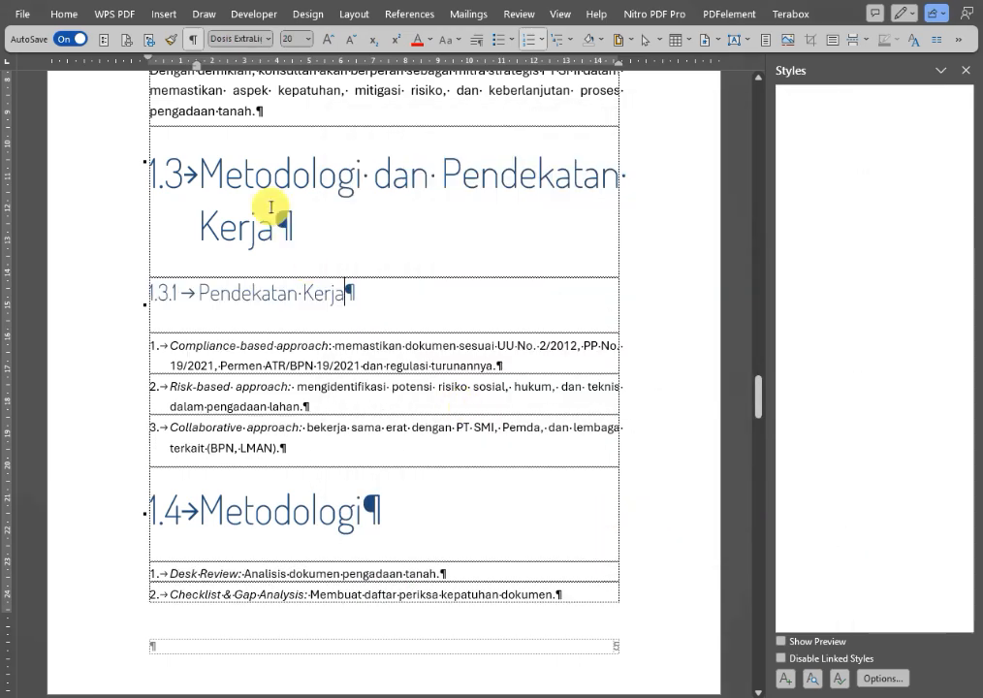
# Tighten the two-line 1.3 heading by setting the Heading 2 style's line spacing to Exactly 35 pt.
pyautogui.click(272, 173)
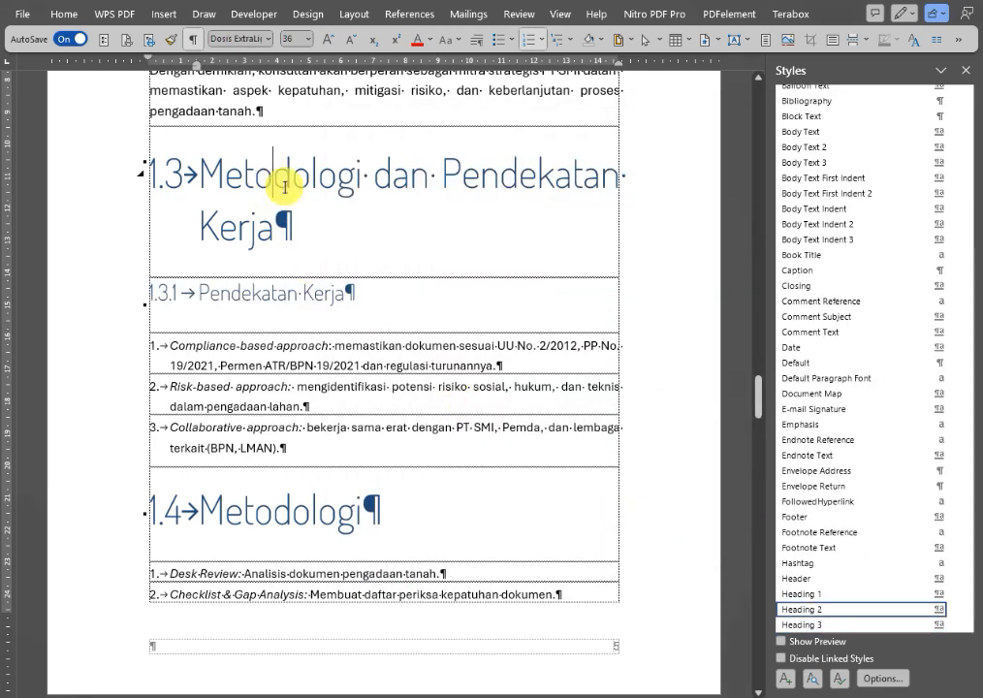
pyautogui.click(940, 608)
pyautogui.click(783, 558)
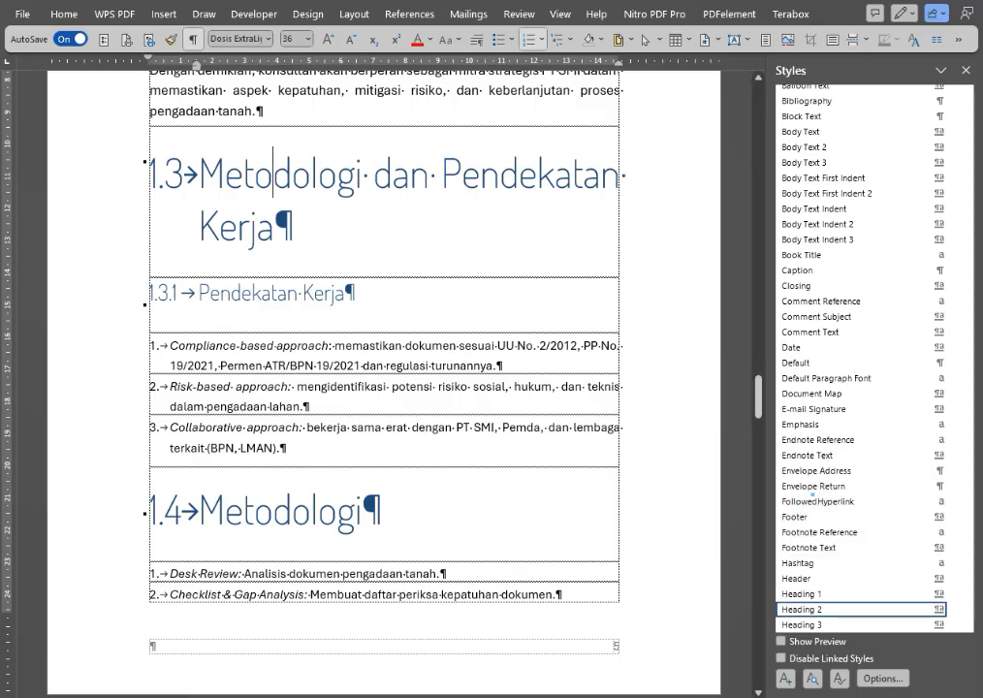
pyautogui.click(369, 510)
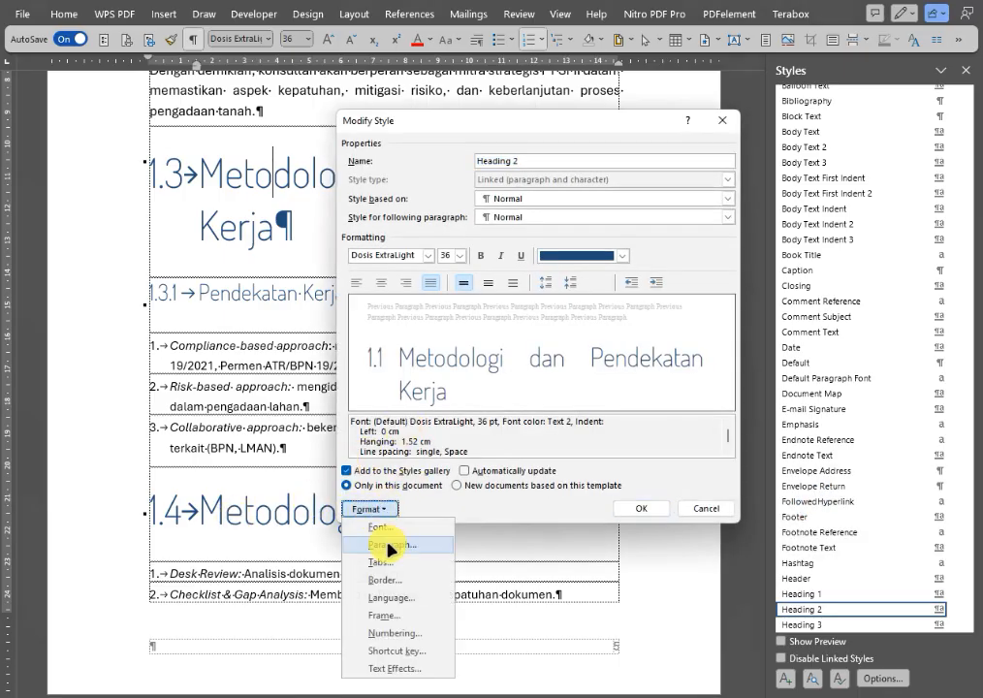
pyautogui.click(386, 544)
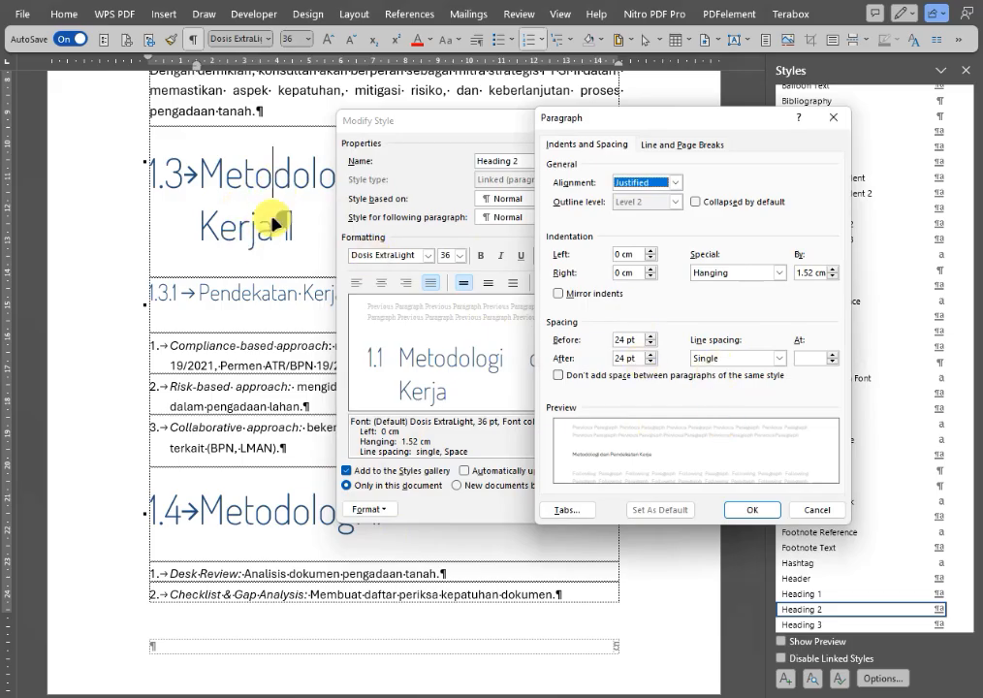
pyautogui.click(766, 356)
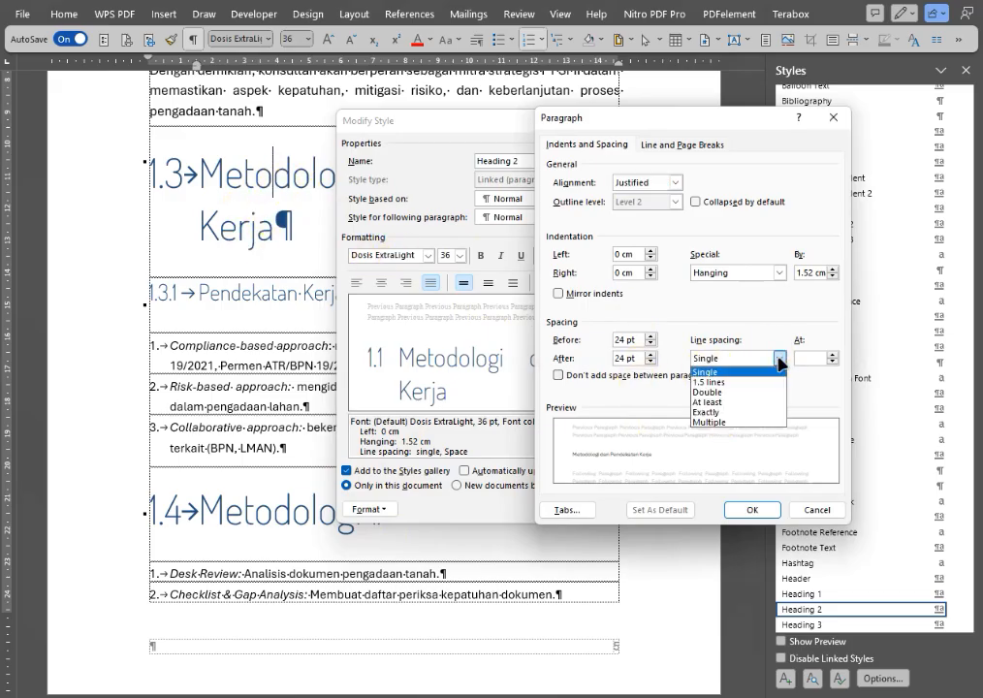
pyautogui.click(718, 412)
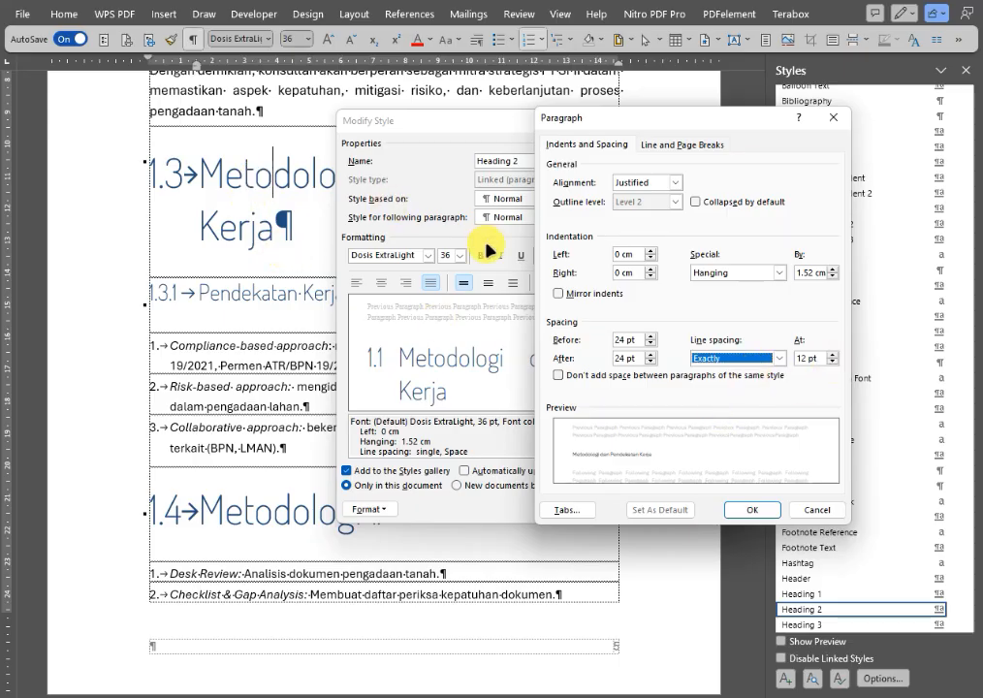
pyautogui.click(832, 355)
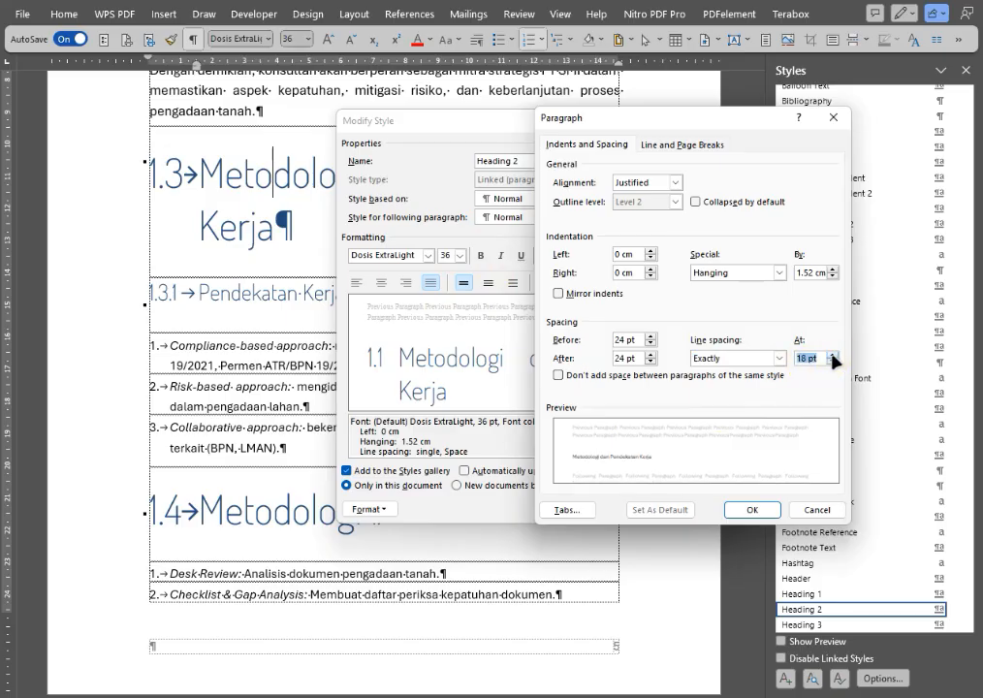
pyautogui.click(832, 355)
pyautogui.click(832, 355)
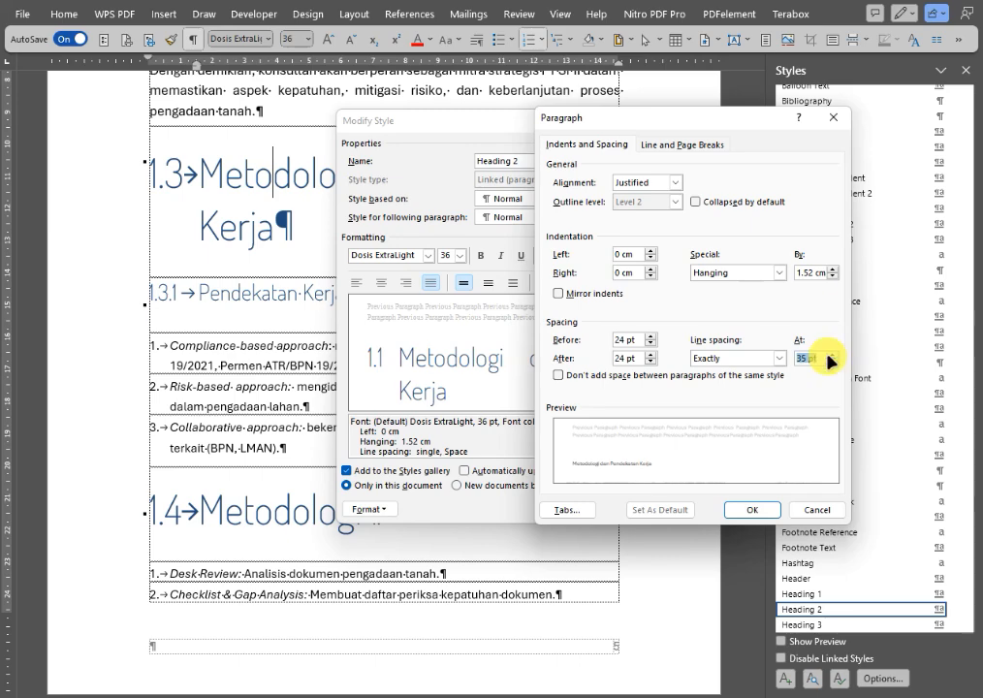
pyautogui.click(753, 509)
pyautogui.click(640, 509)
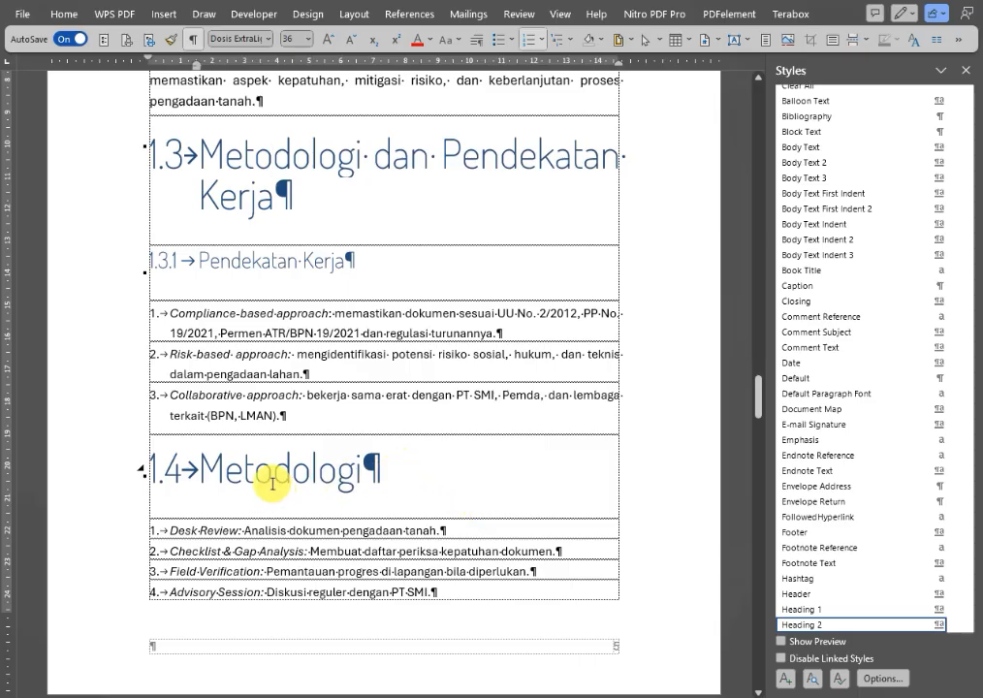
# Review the restyled headings and page layout from the Proposal Teknis title through section 1.4.
pyautogui.scroll(5, 327, 375)
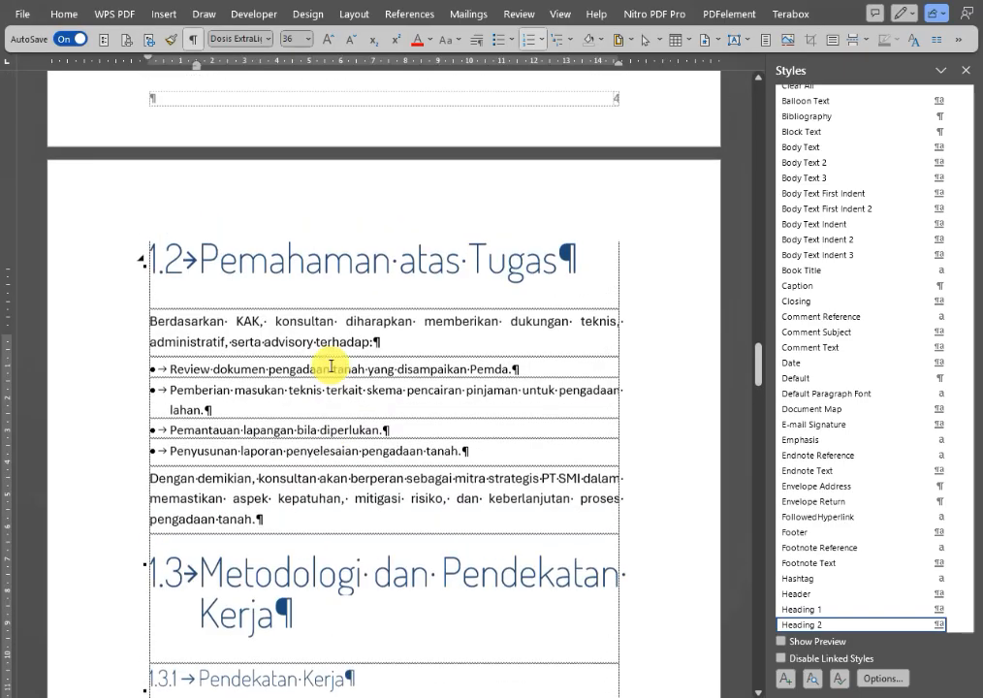
pyautogui.scroll(1, 330, 366)
pyautogui.scroll(-8, 329, 364)
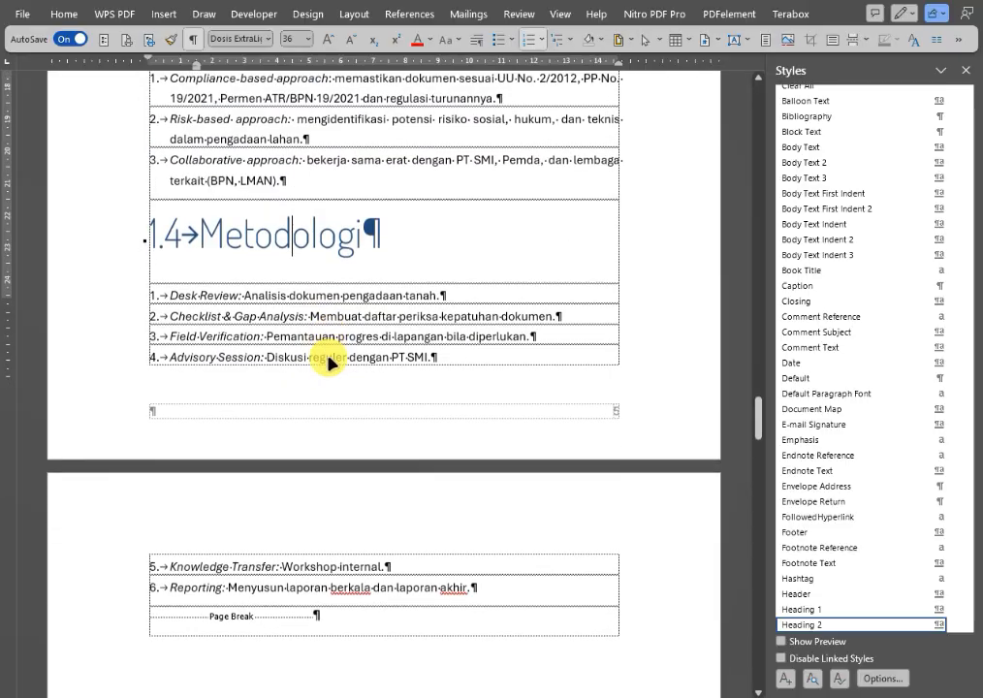
pyautogui.scroll(-2, 329, 362)
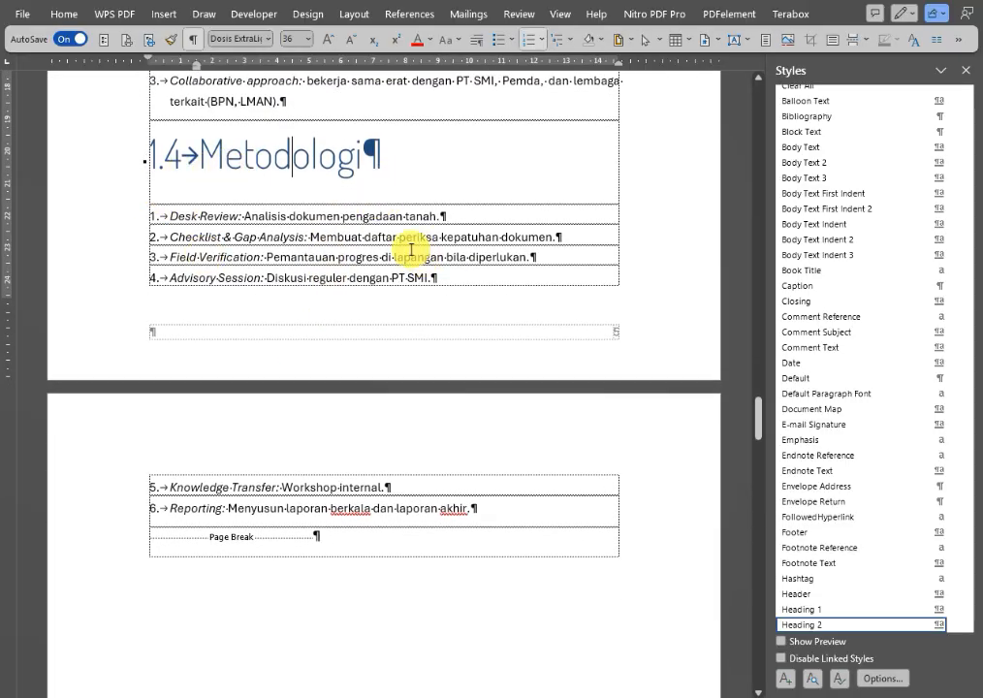
pyautogui.scroll(15, 390, 501)
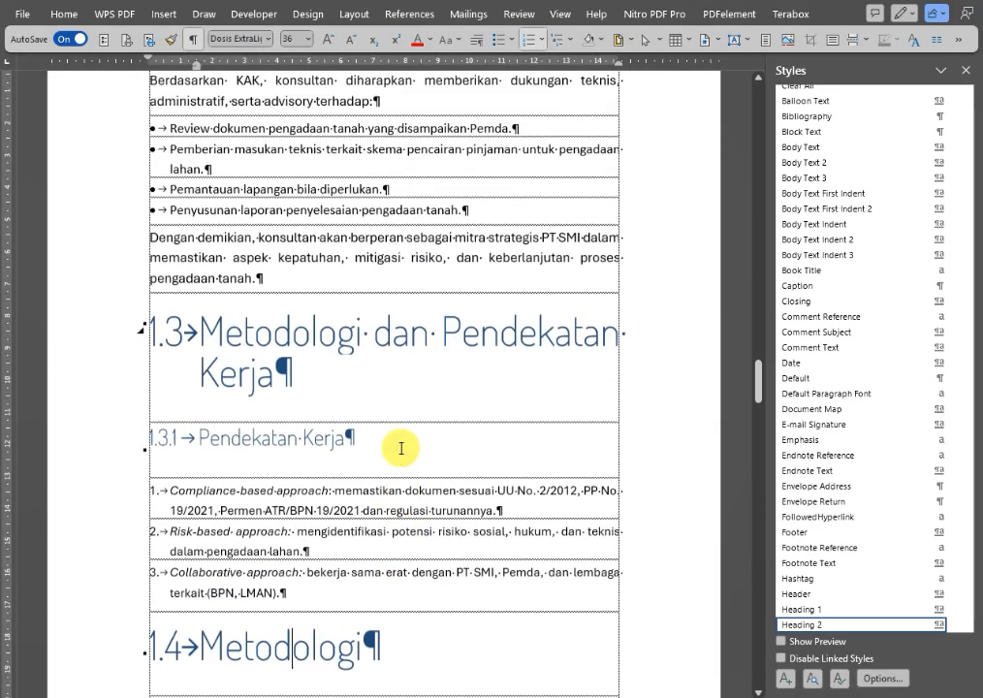
pyautogui.scroll(7, 407, 433)
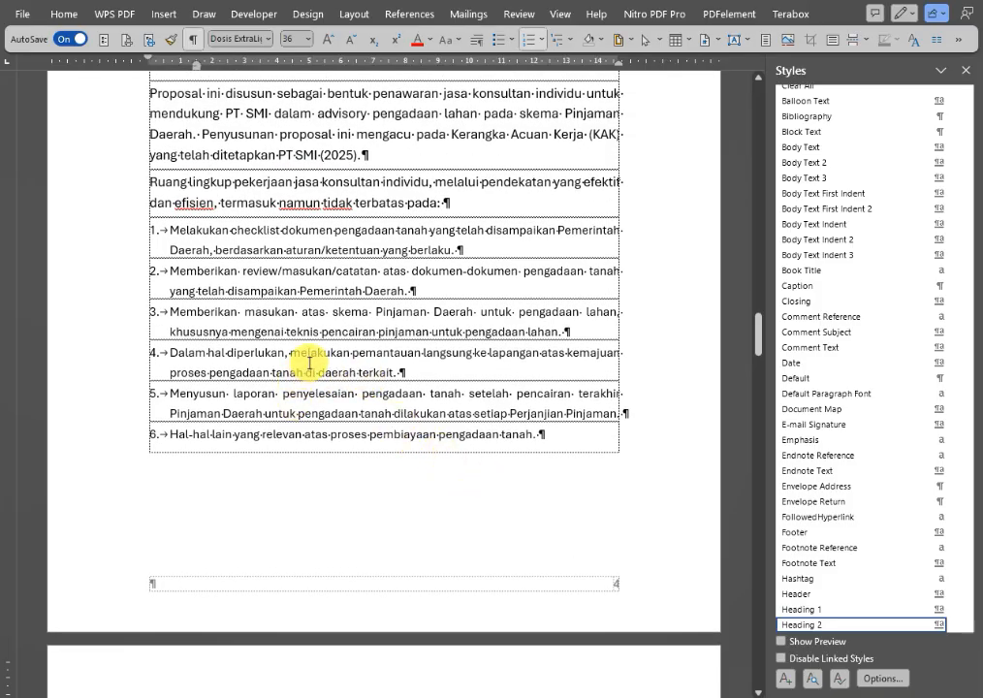
pyautogui.scroll(9, 344, 331)
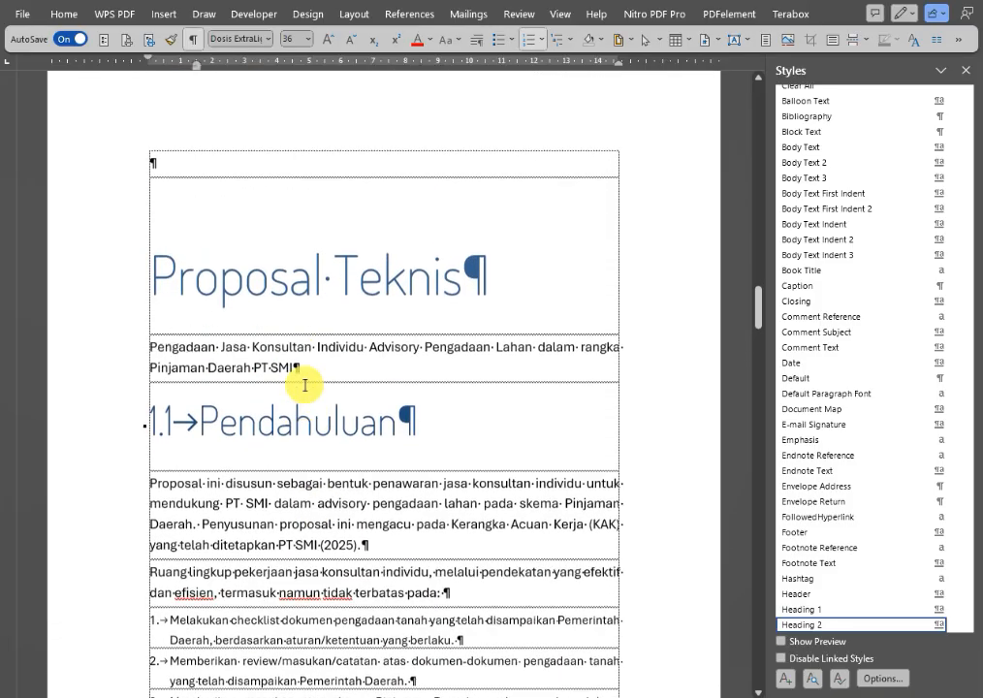
pyautogui.scroll(-20, 315, 371)
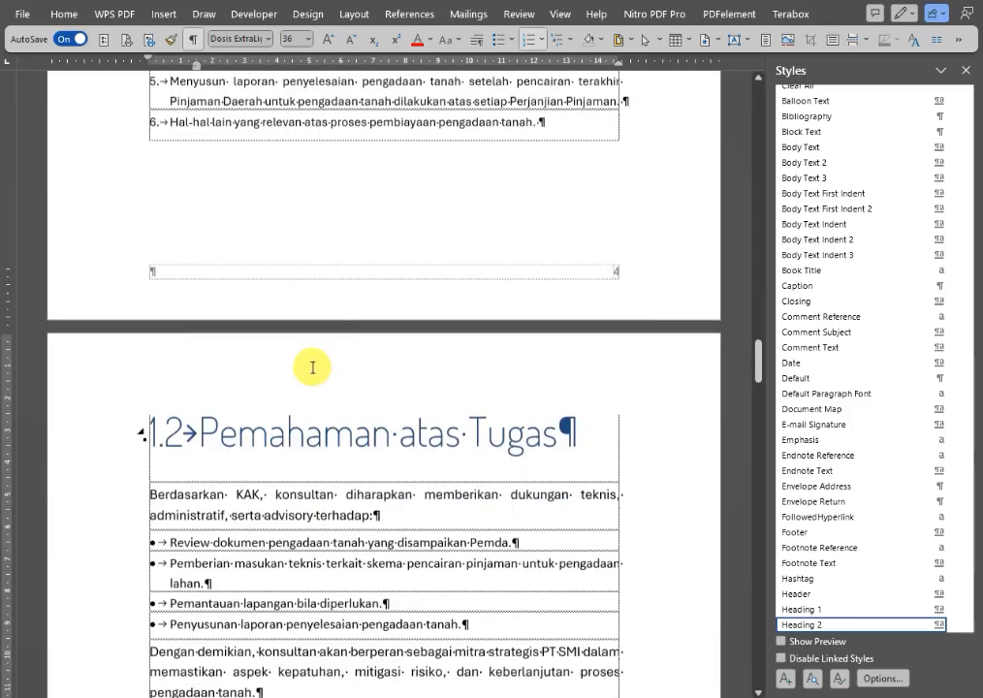
# Insert a page break after the numbered list in section 1.3.1 so that heading 1.4 Metodologi starts a new page.
pyautogui.scroll(-12, 313, 365)
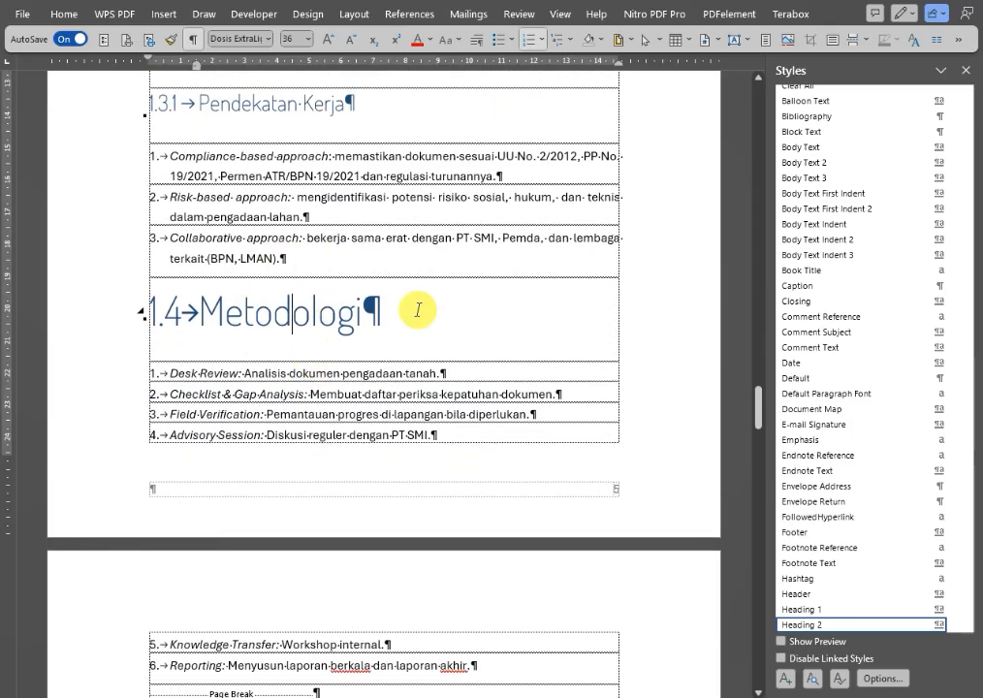
pyautogui.click(344, 262)
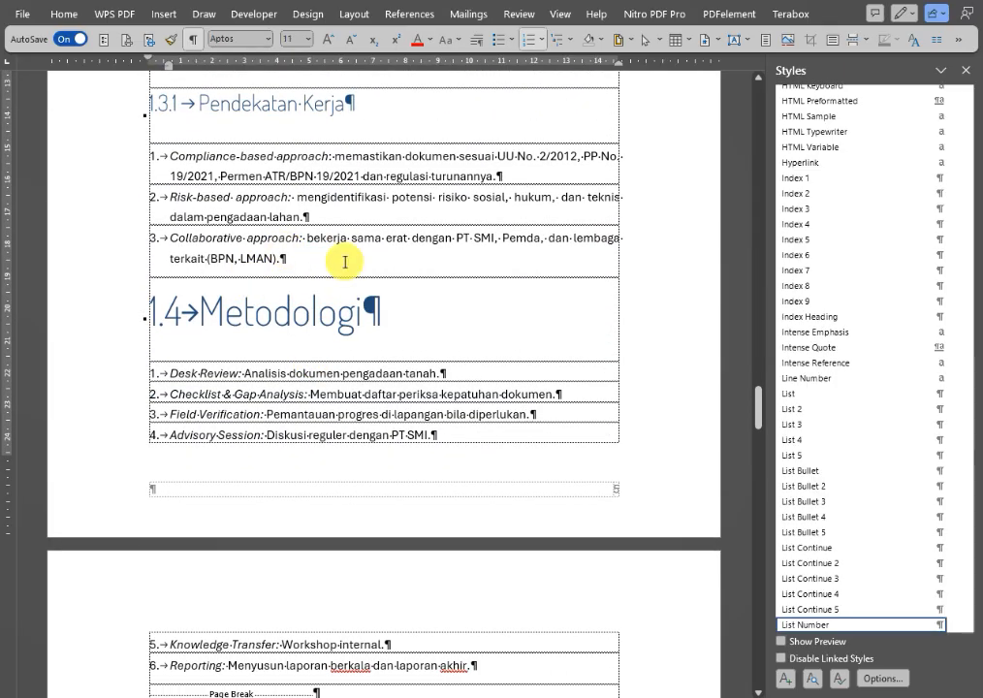
pyautogui.press('Return')
pyautogui.press('Return')
pyautogui.hotkey('ctrl', 'Return')
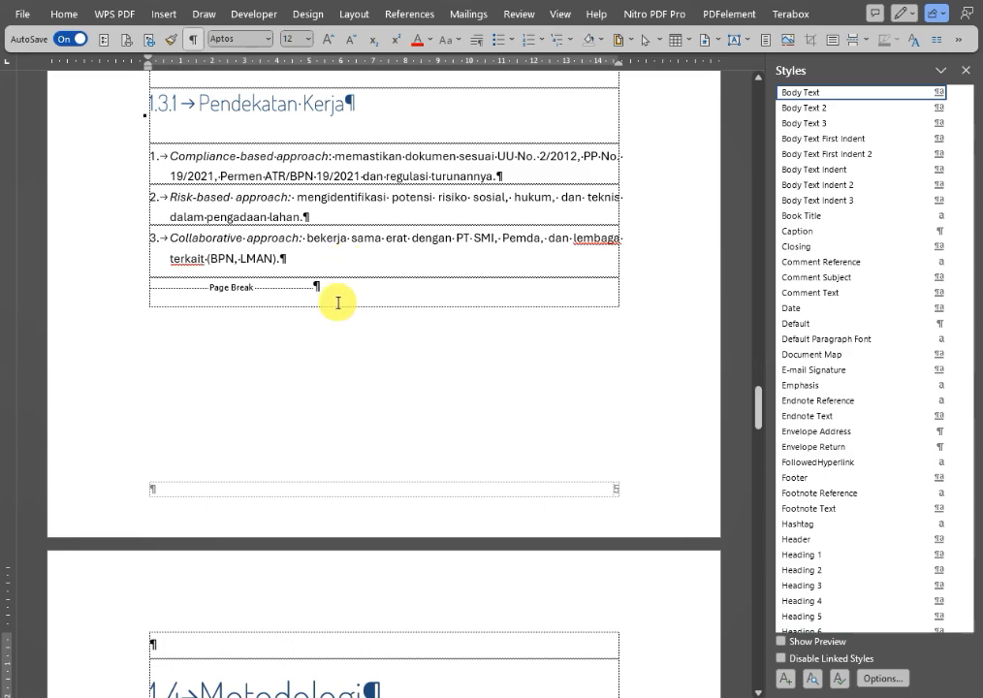
# Delete the page break and empty paragraphs between the section 1.4 list and heading 1.5 Rencana Kerja (Workplan).
pyautogui.scroll(-12, 342, 605)
pyautogui.scroll(-15, 337, 615)
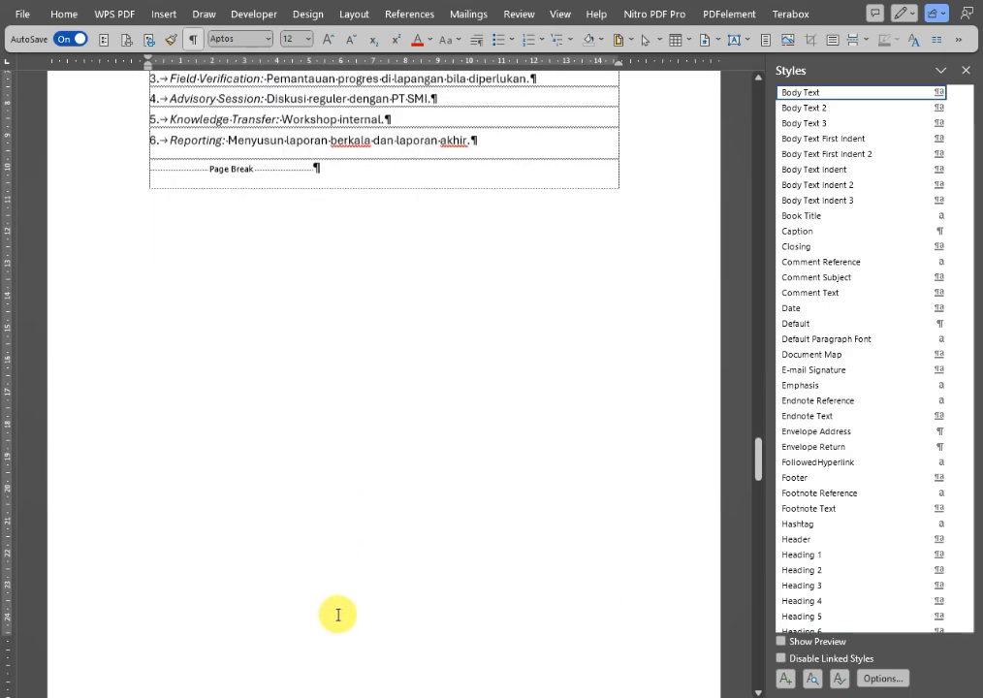
pyautogui.scroll(5, 337, 605)
pyautogui.scroll(9, 337, 605)
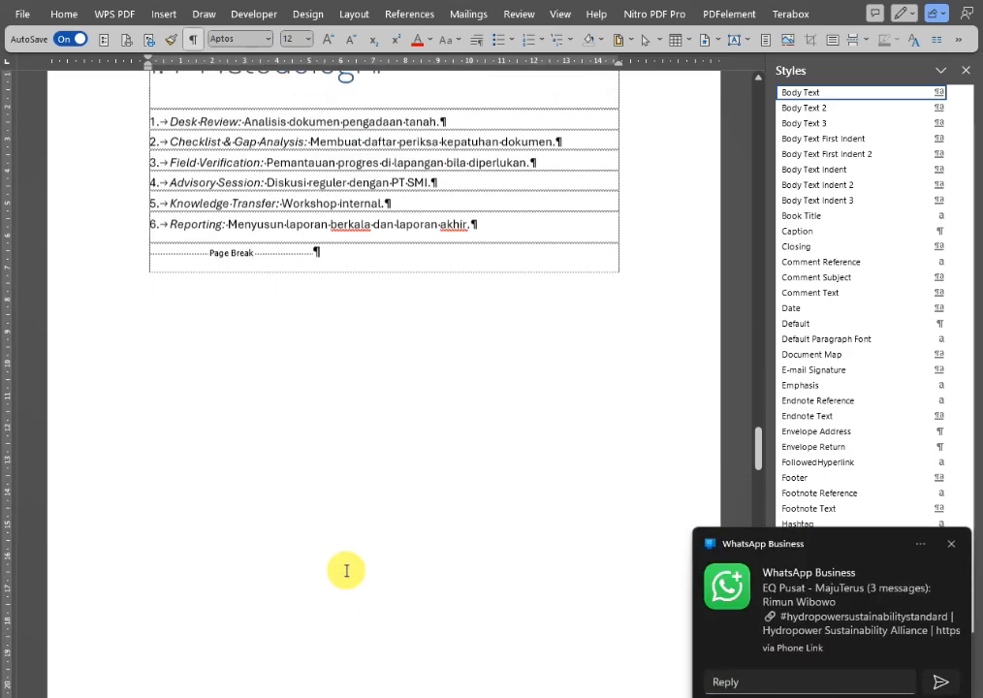
pyautogui.click(953, 545)
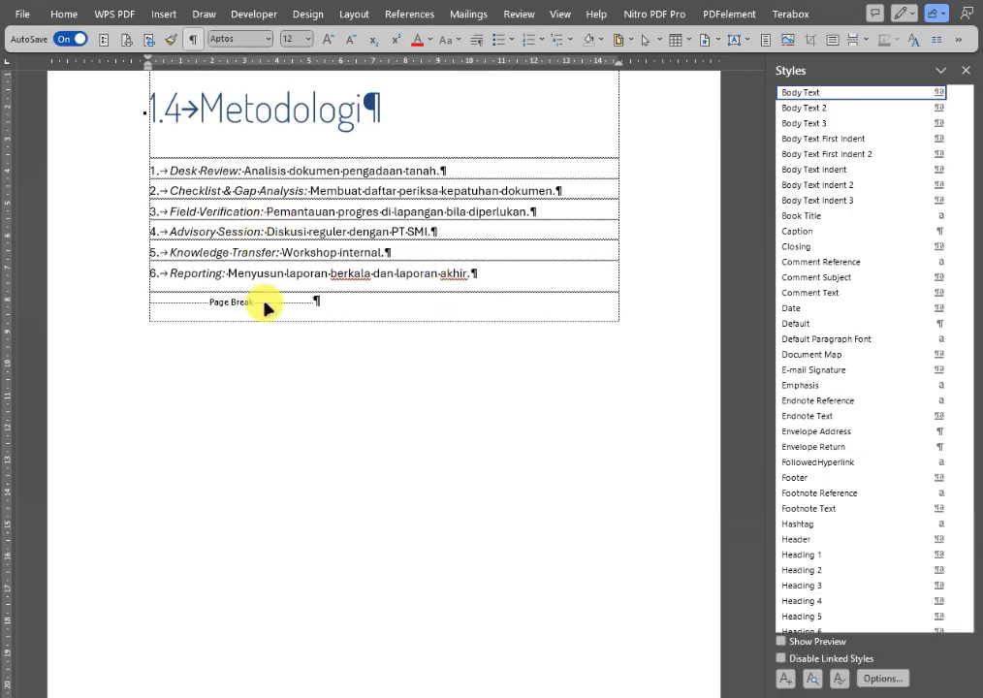
pyautogui.click(362, 301)
pyautogui.press('BackSpace')
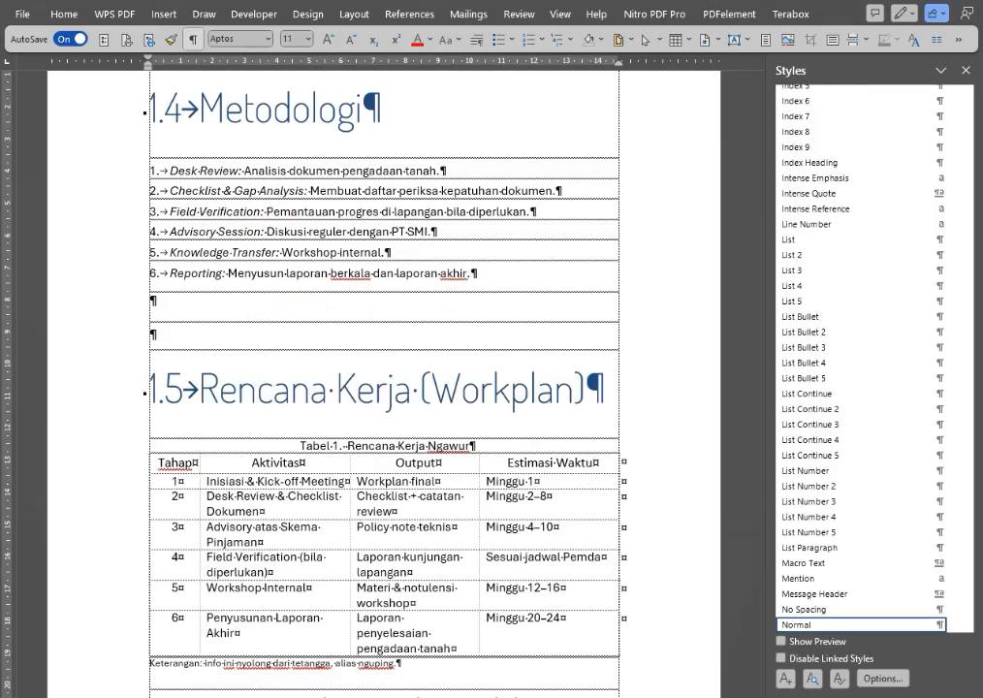
pyautogui.press('Delete')
pyautogui.press('Delete')
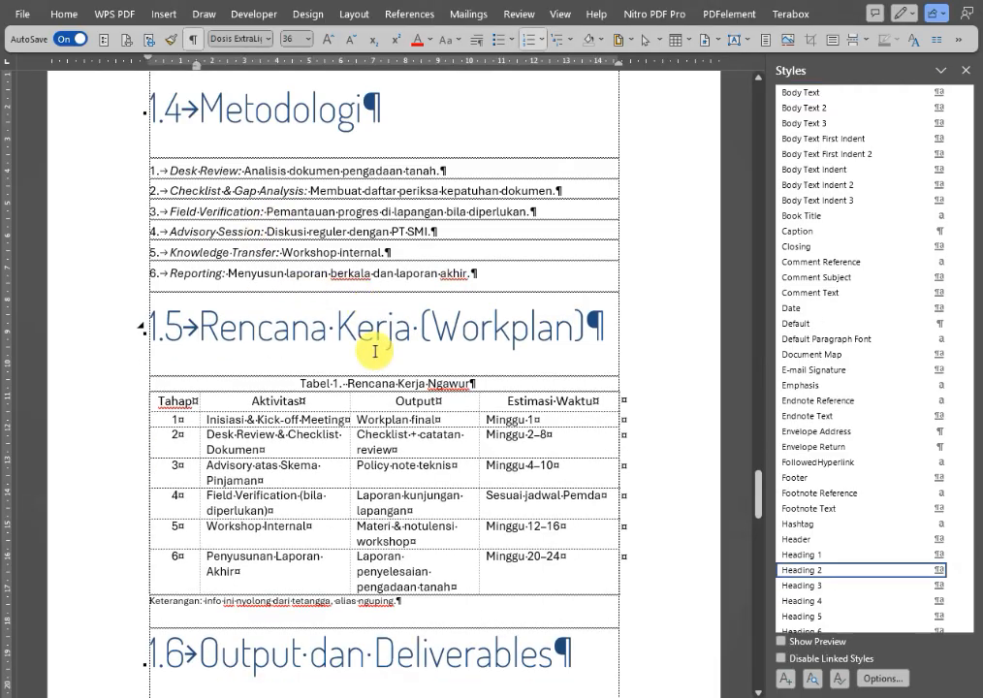
# Set the Heading 2 style's paragraph spacing before to 42 pt and apply the change.
pyautogui.scroll(-3, 388, 591)
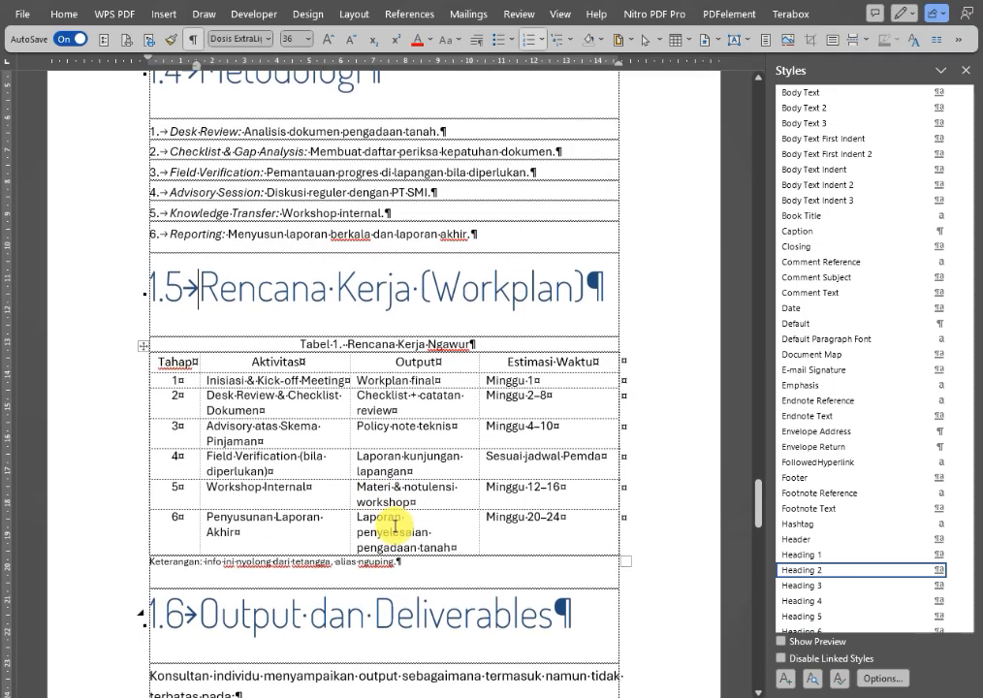
pyautogui.click(959, 579)
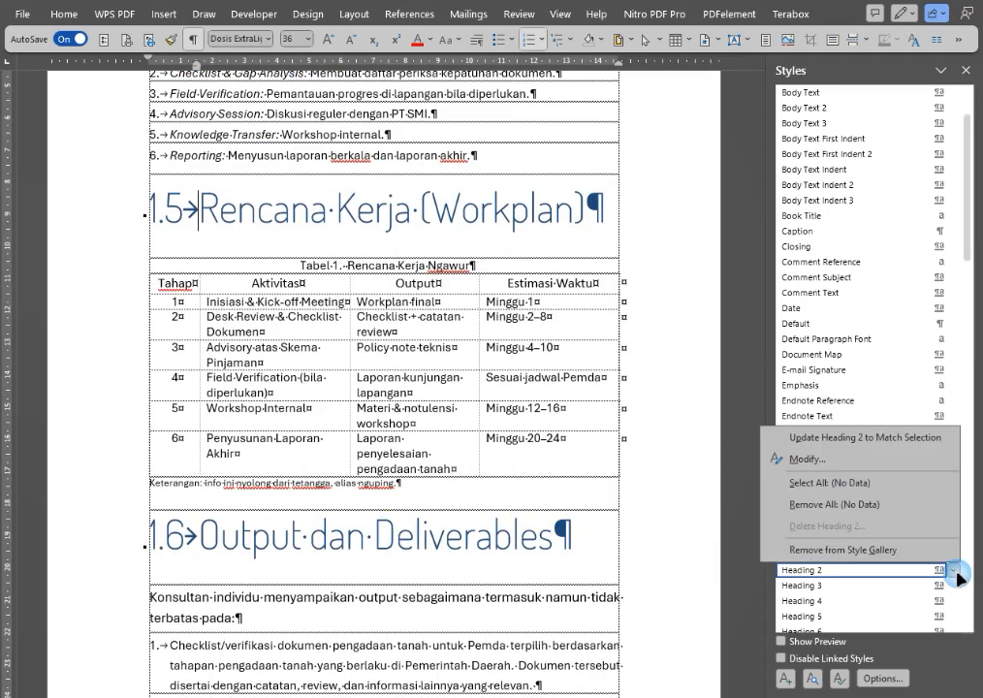
pyautogui.click(679, 393)
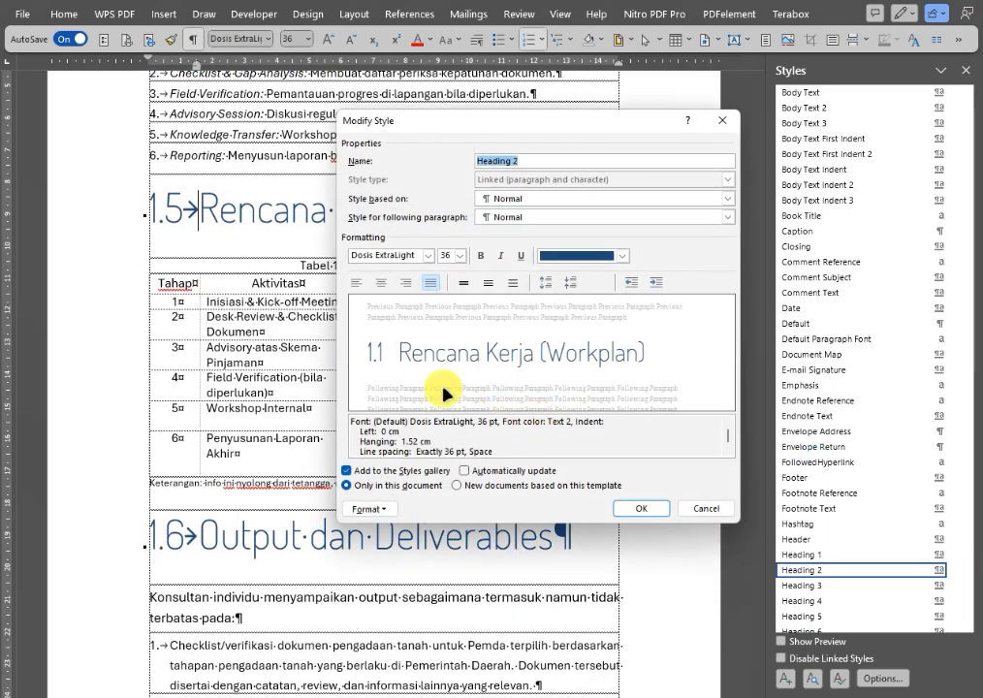
pyautogui.click(369, 509)
pyautogui.click(418, 541)
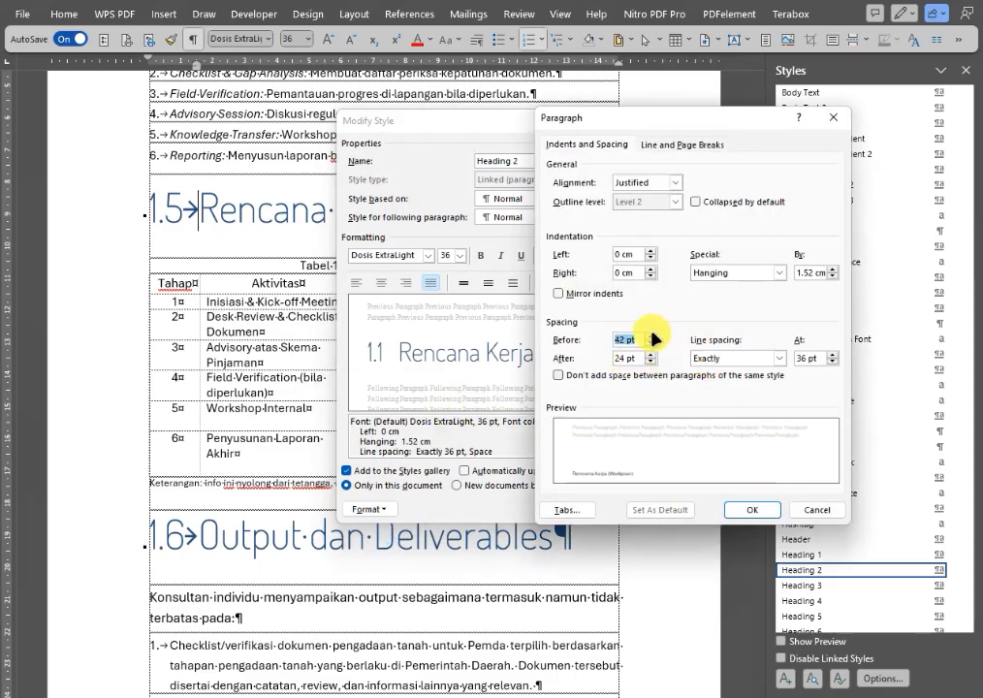
pyautogui.click(753, 510)
pyautogui.click(648, 571)
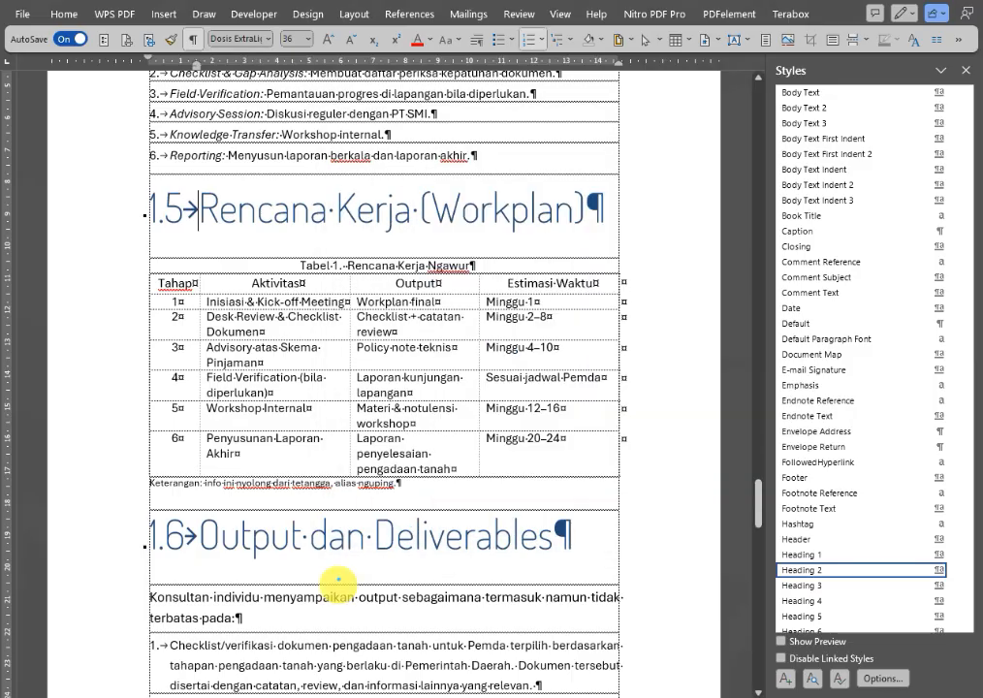
# Insert a page break below the Keterangan note under Tabel 1 so that heading 1.6 starts a new page.
pyautogui.scroll(-6, 160, 437)
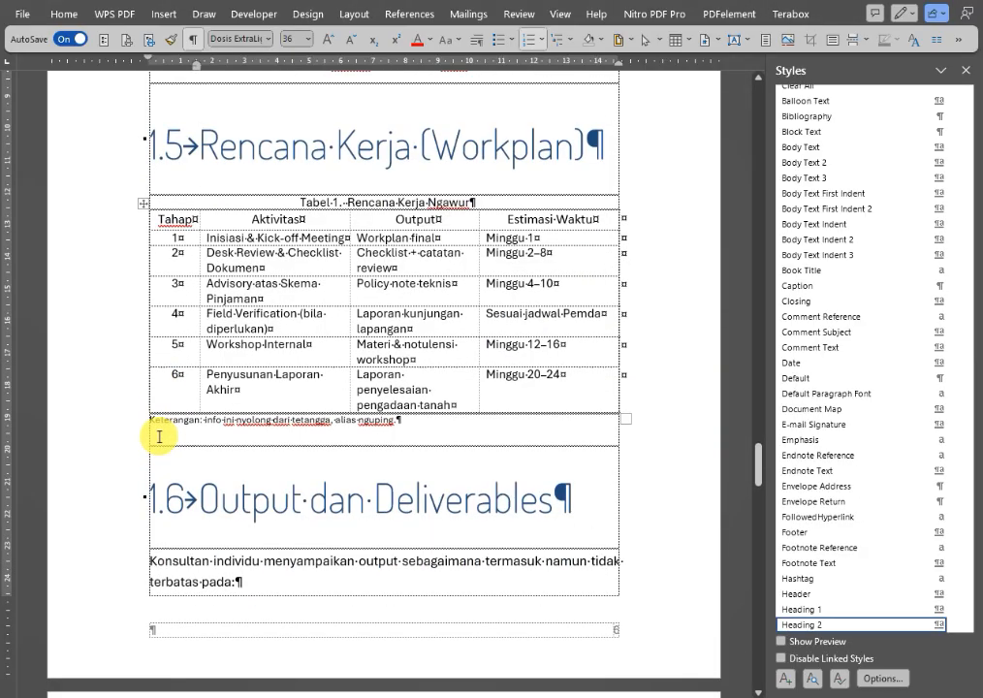
pyautogui.scroll(-1, 157, 424)
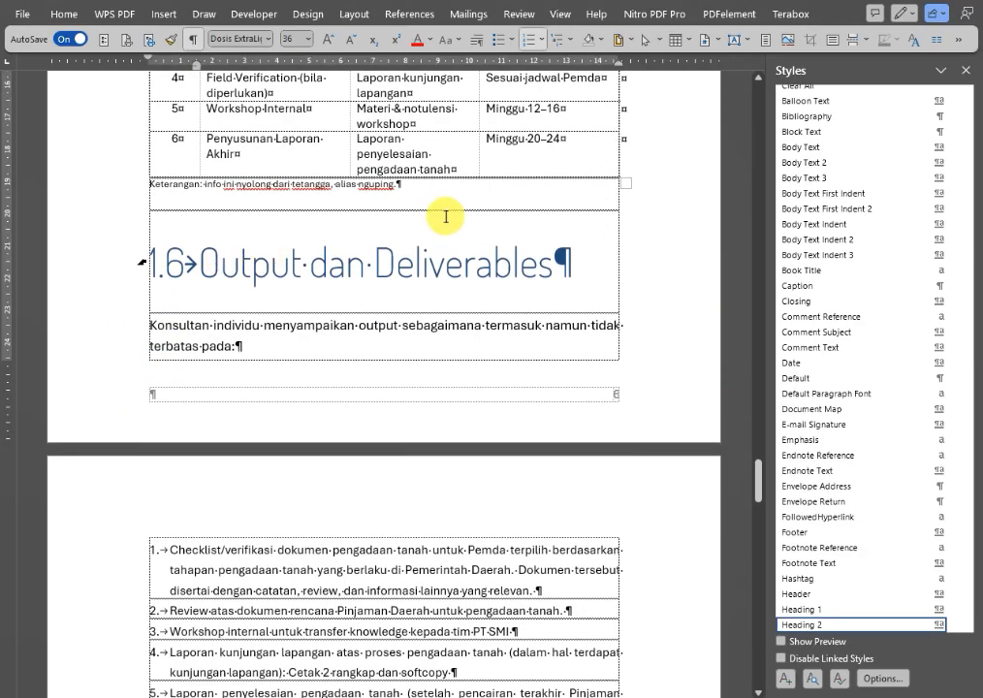
pyautogui.click(428, 184)
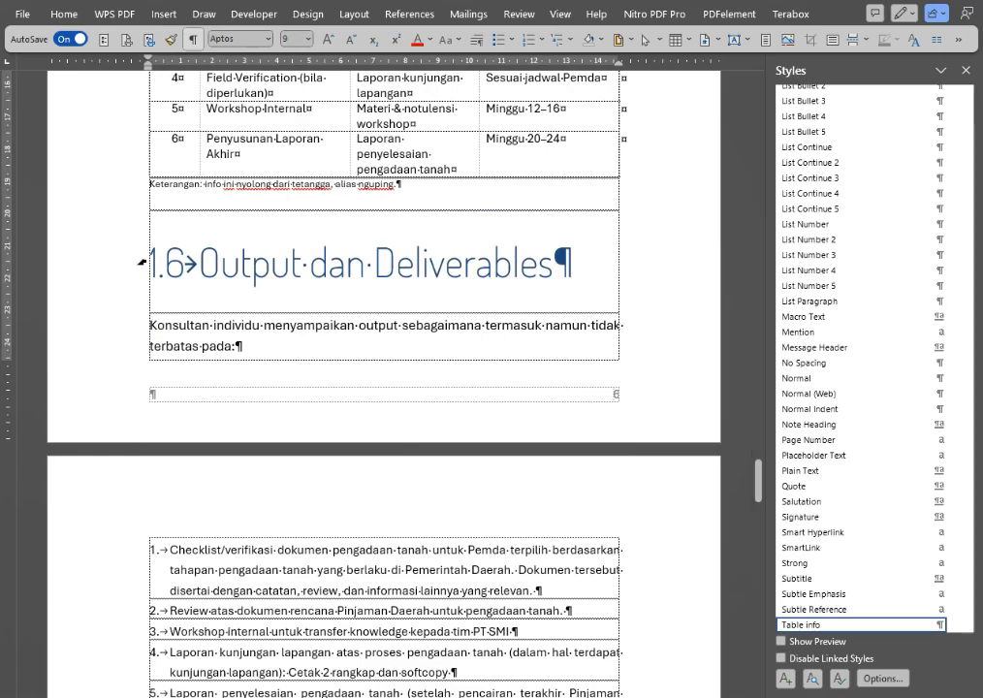
pyautogui.press('Return')
pyautogui.hotkey('ctrl', 'Return')
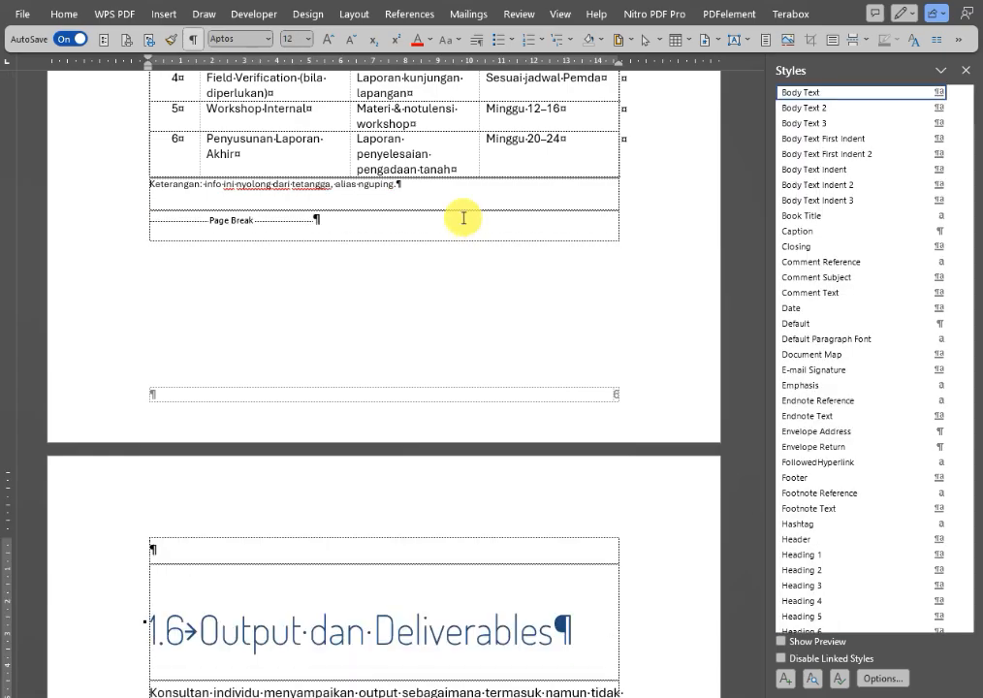
# Insert a page break after the section 1.7 list so that heading 1.8 Jadwal & Jangka Waktu starts a new page.
pyautogui.scroll(-11, 358, 356)
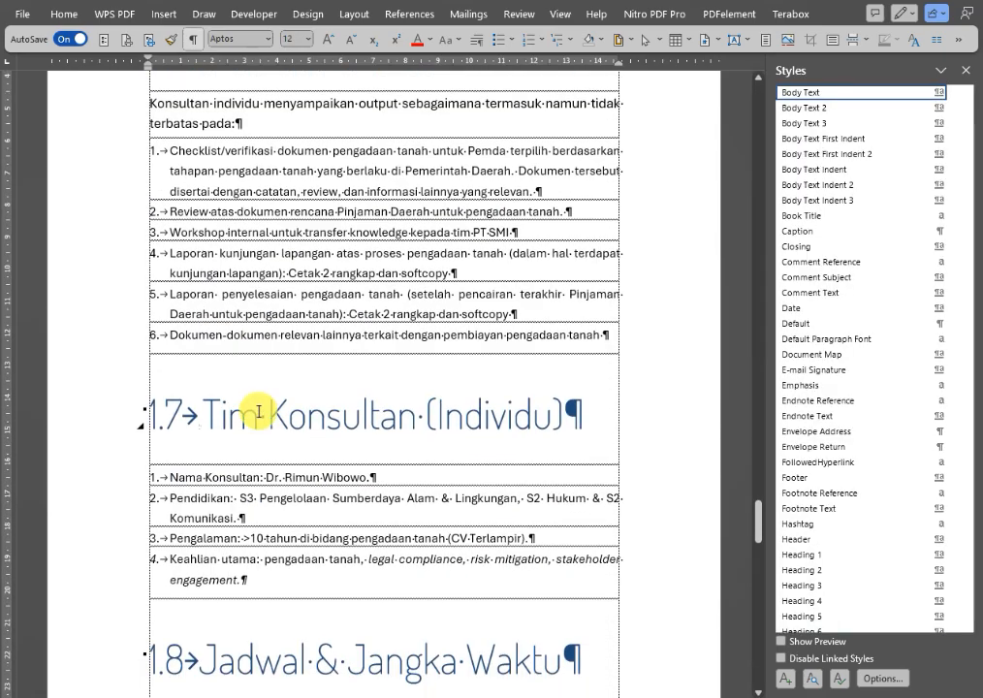
pyautogui.scroll(-5, 259, 411)
pyautogui.click(275, 303)
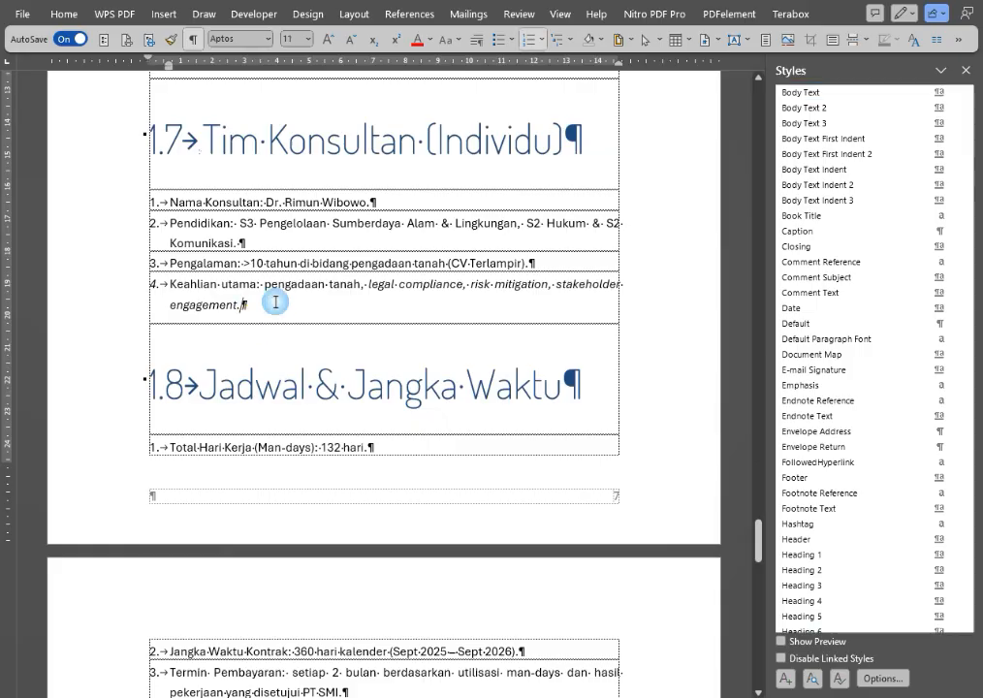
pyautogui.press('Return')
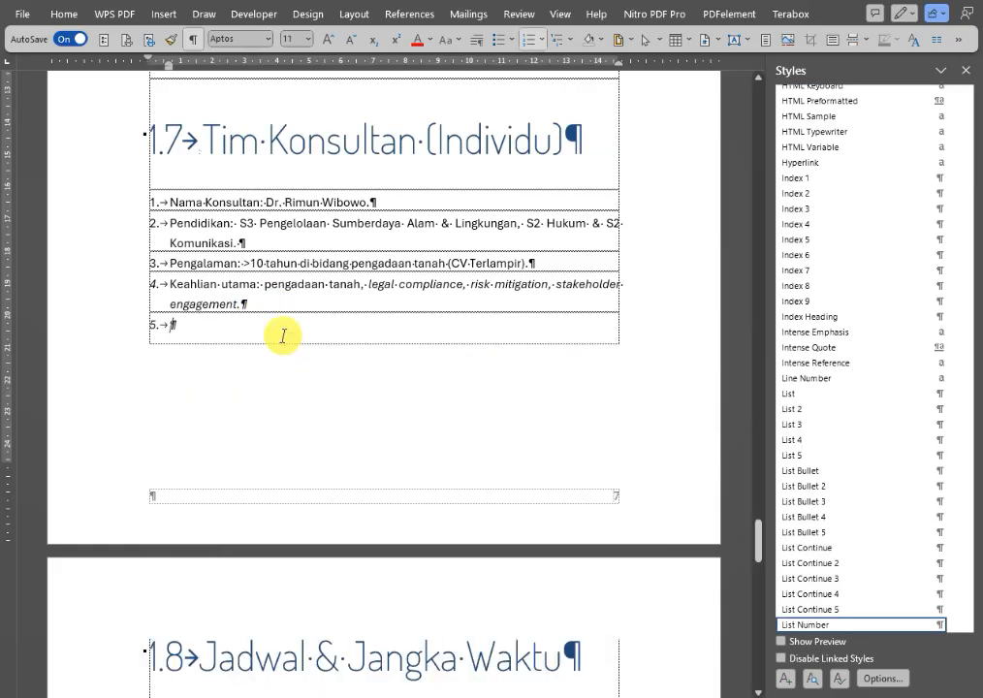
pyautogui.press('BackSpace')
pyautogui.hotkey('ctrl', 'Return')
pyautogui.scroll(-12, 398, 501)
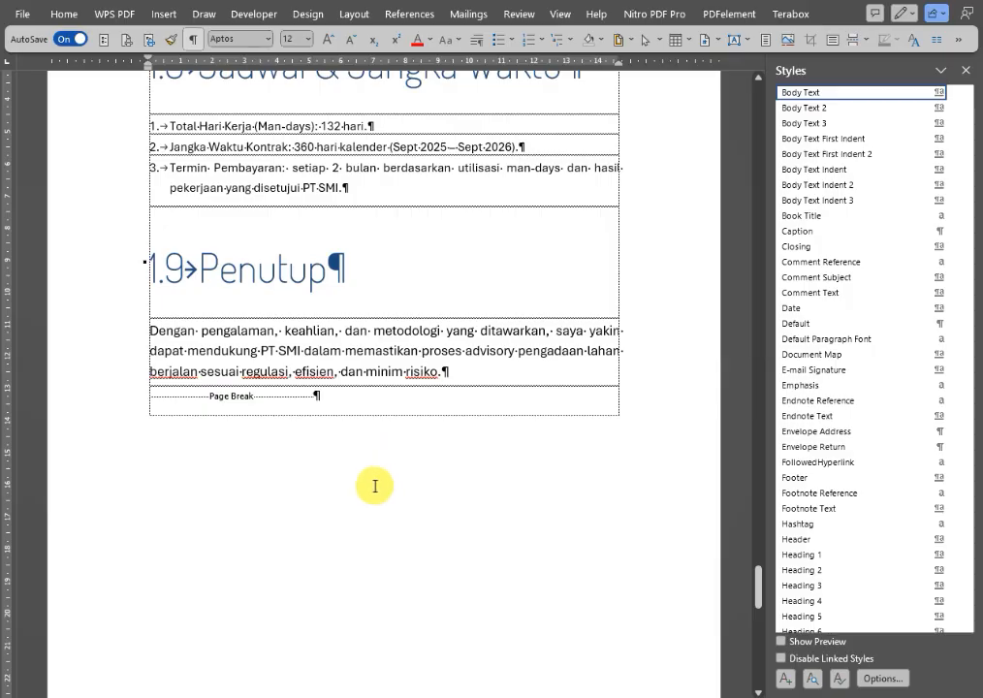
# Hide the list of styles and examine the 1.9 Penutup page through to the green back cover.
pyautogui.click(965, 70)
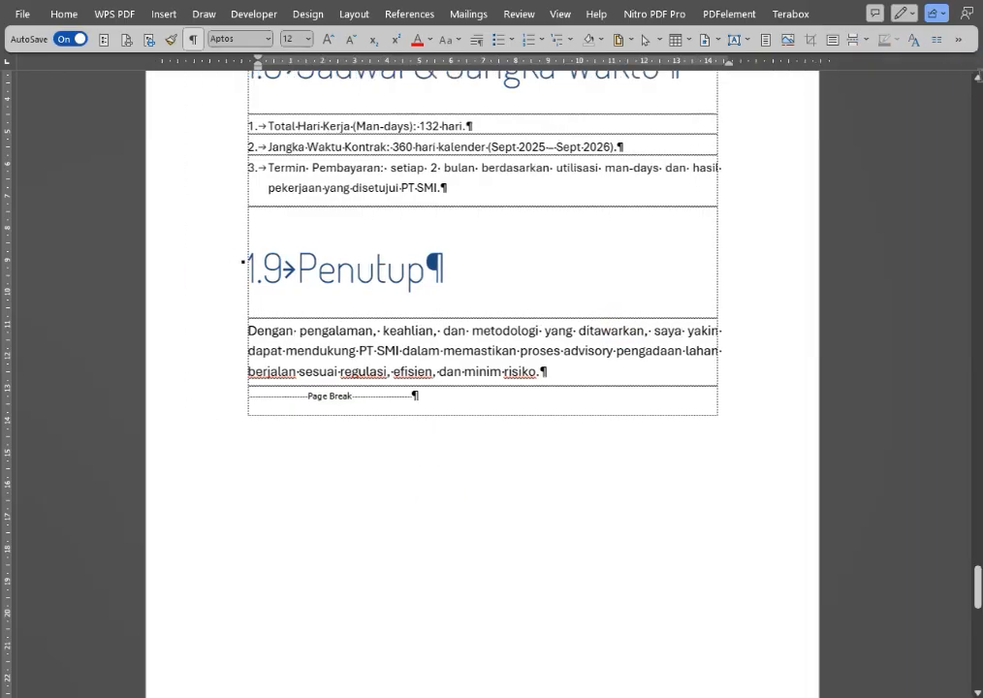
pyautogui.scroll(4, 396, 242)
pyautogui.scroll(-8, 397, 211)
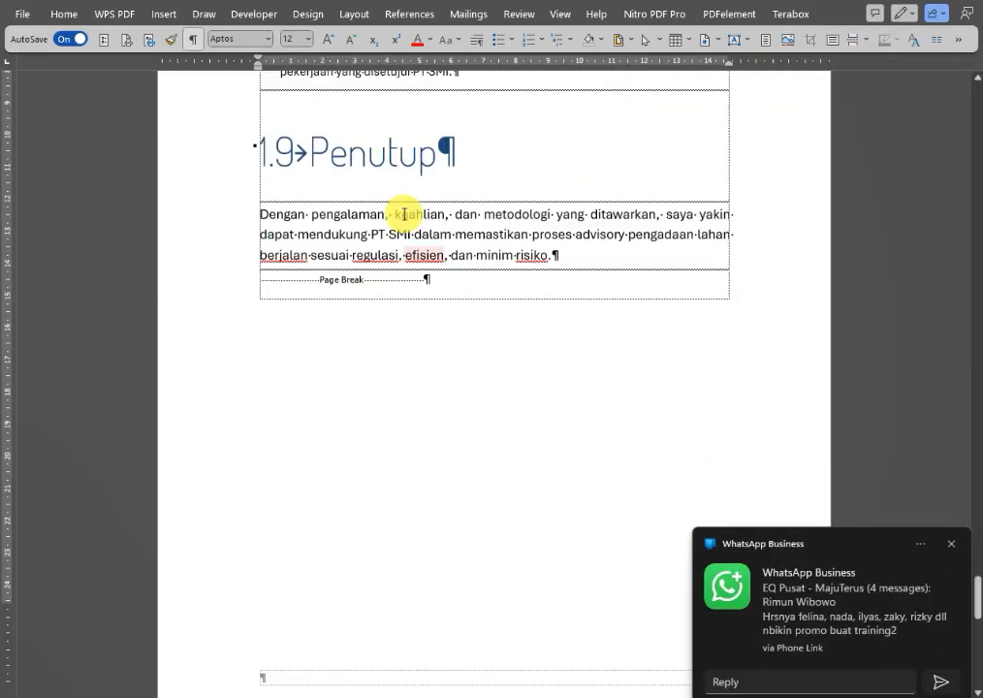
pyautogui.scroll(-2, 834, 465)
pyautogui.click(951, 543)
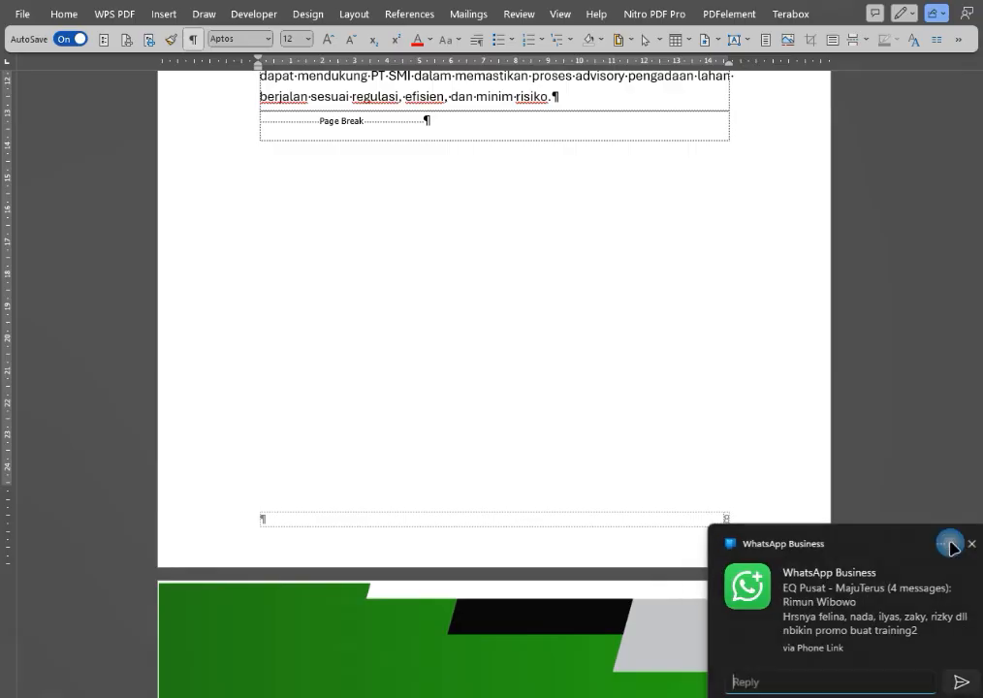
pyautogui.scroll(-7, 643, 402)
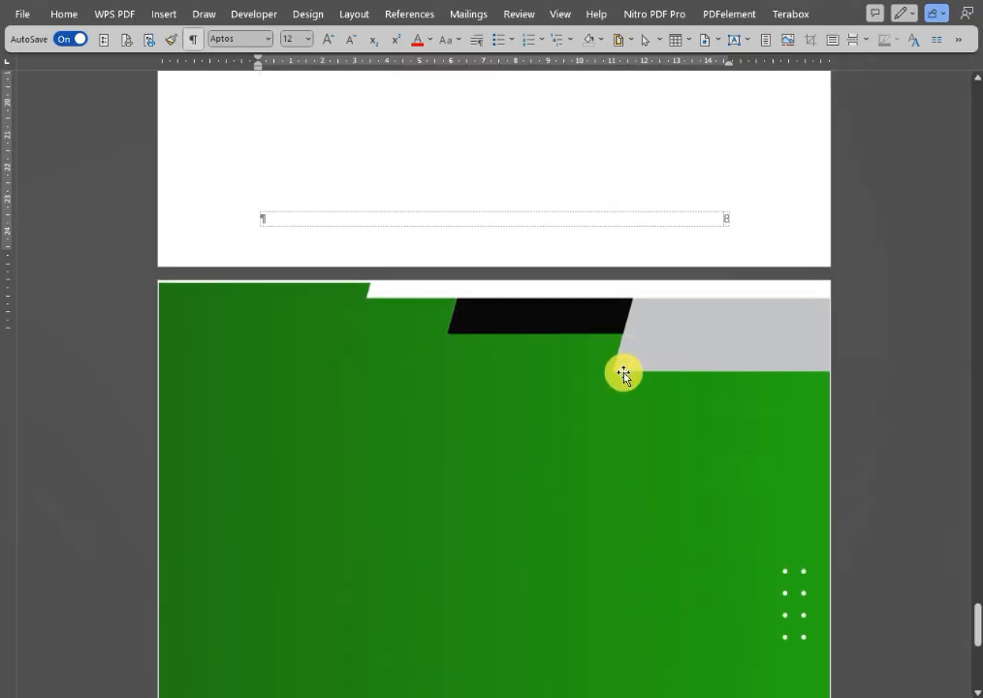
# Insert another page break after the one below 1.9 Penutup to add a blank page before the green back cover.
pyautogui.scroll(3, 458, 267)
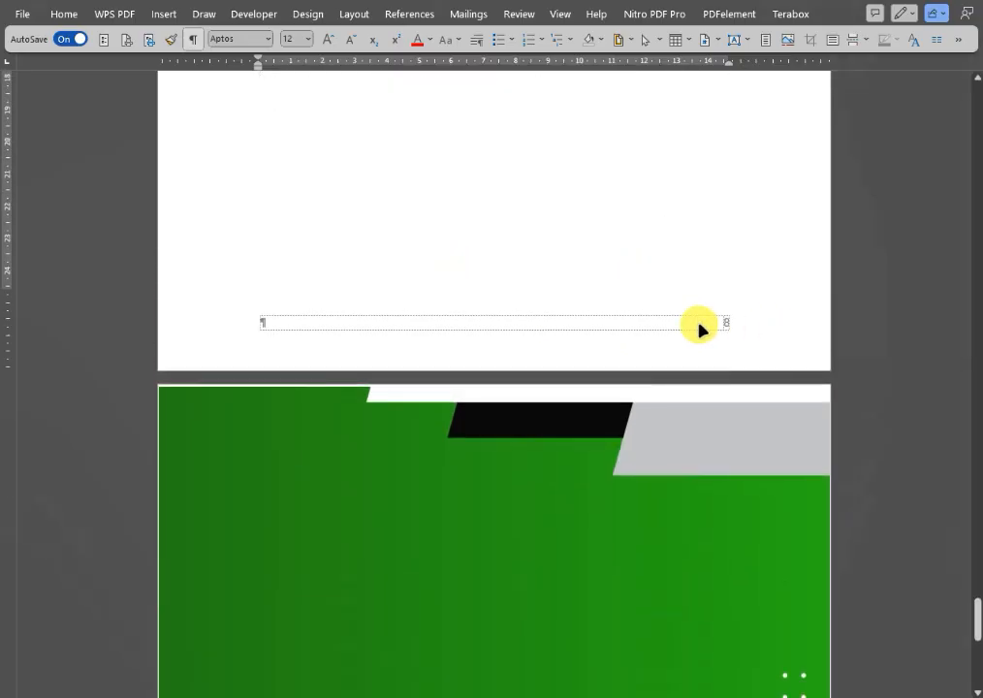
pyautogui.scroll(7, 557, 298)
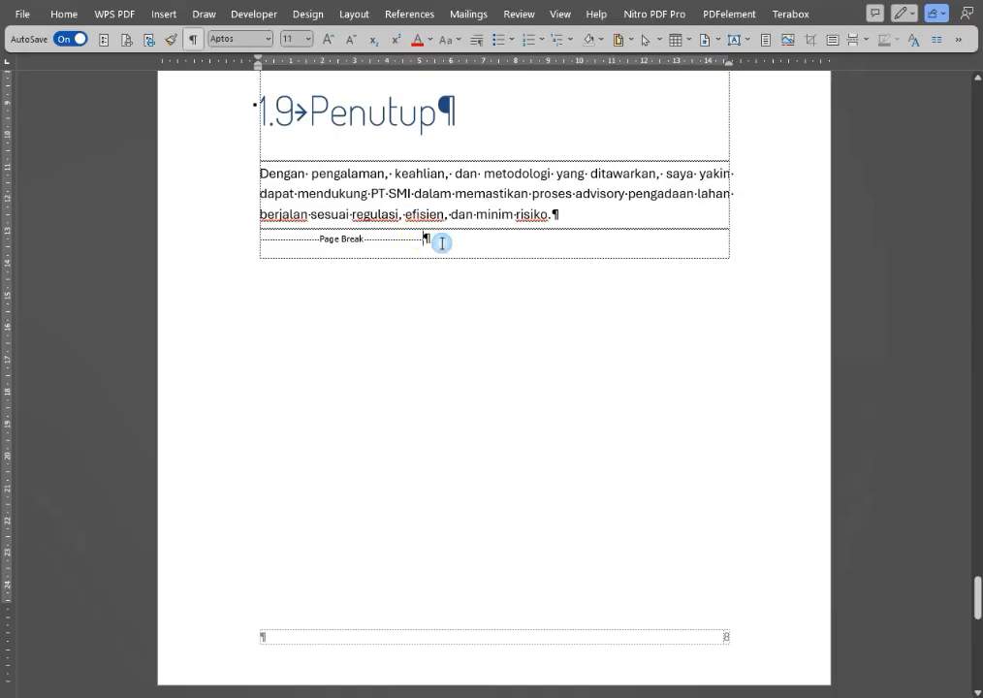
pyautogui.scroll(-3, 461, 238)
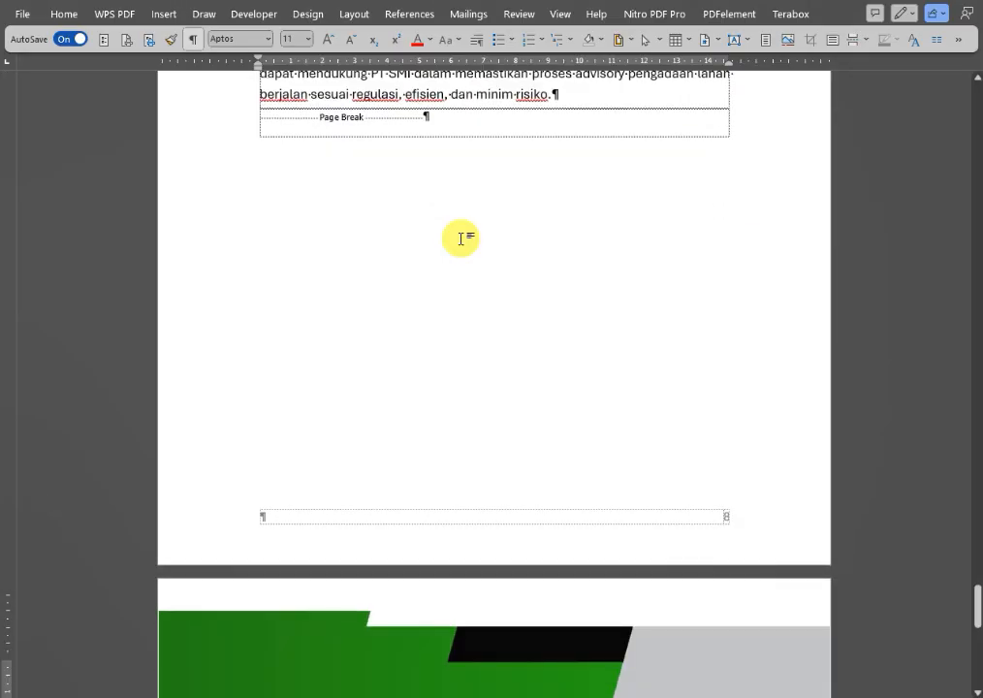
pyautogui.hotkey('ctrl', 'Return')
pyautogui.scroll(8, 681, 488)
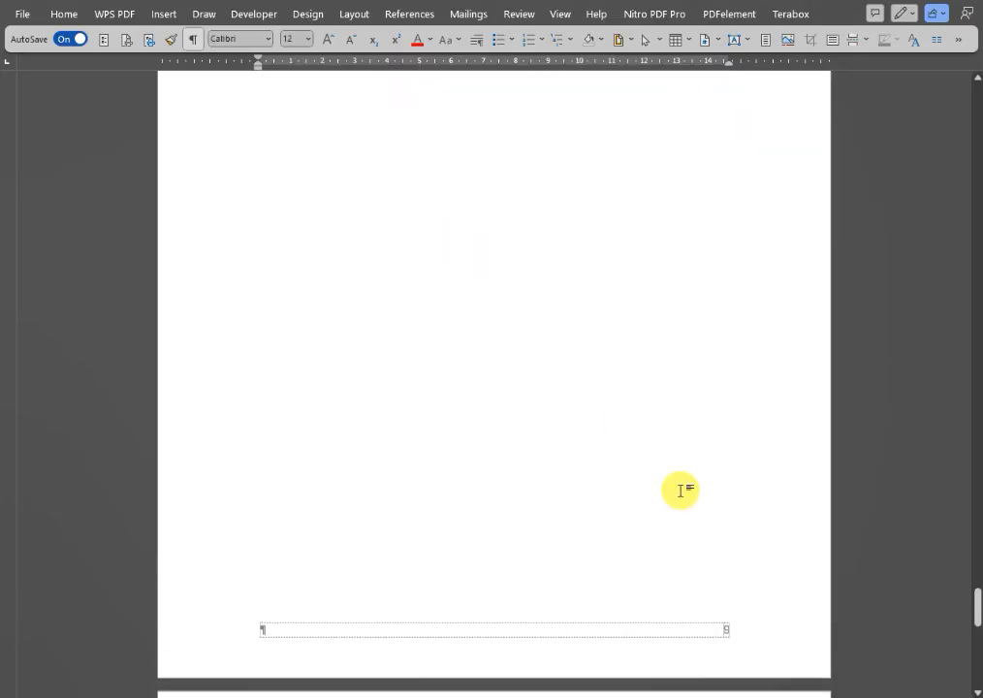
pyautogui.scroll(5, 682, 480)
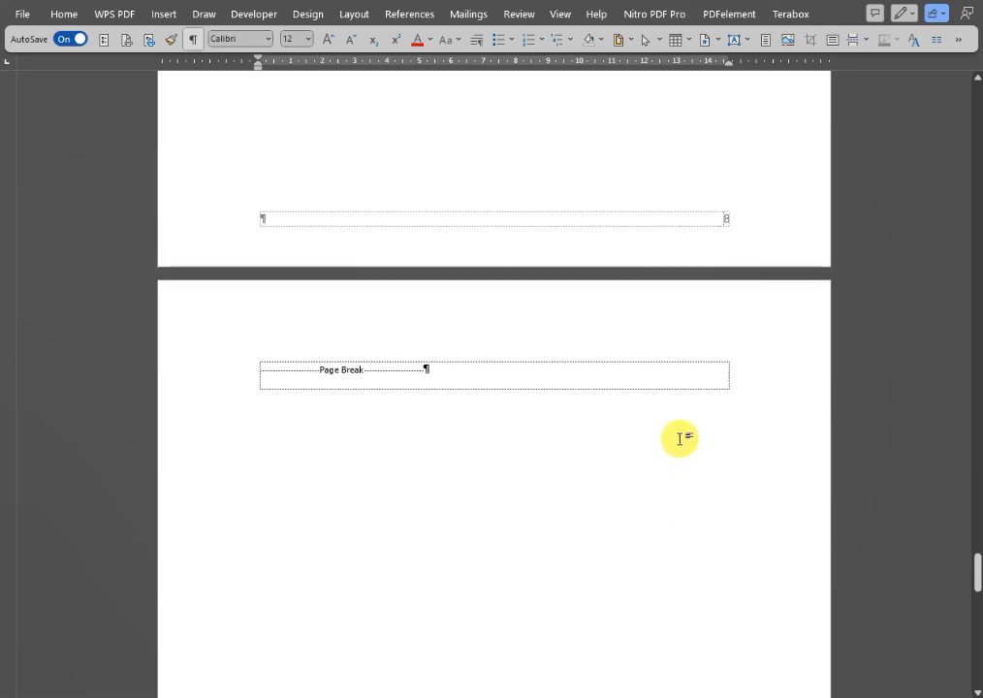
pyautogui.scroll(4, 628, 351)
pyautogui.scroll(-15, 609, 337)
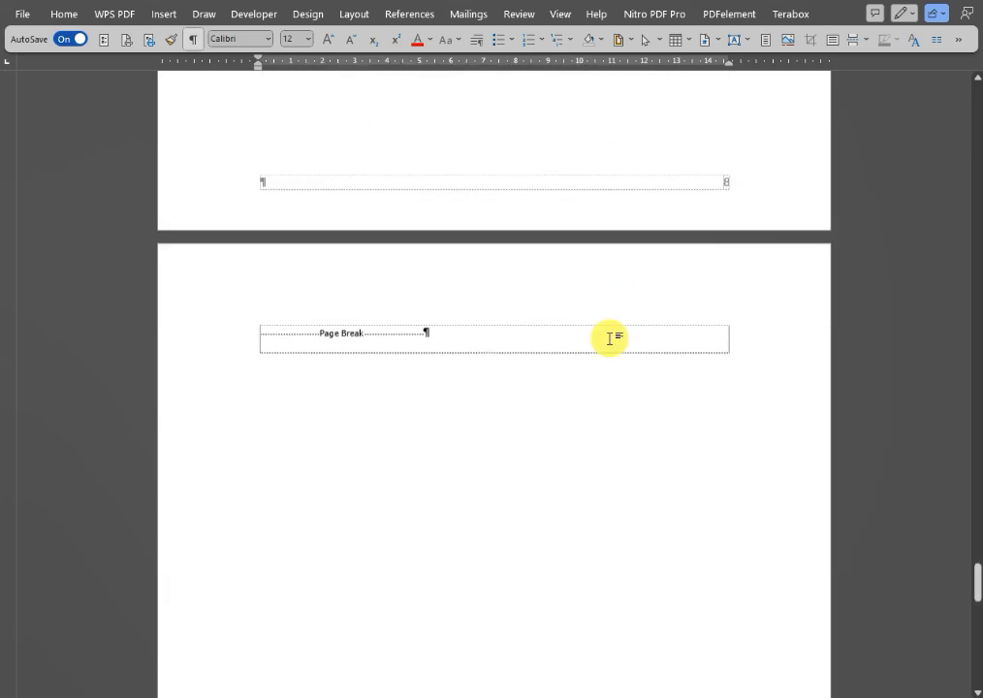
# Move the green back cover picture up so it covers the last page from its upper edge.
pyautogui.scroll(-10, 608, 337)
pyautogui.click(518, 353)
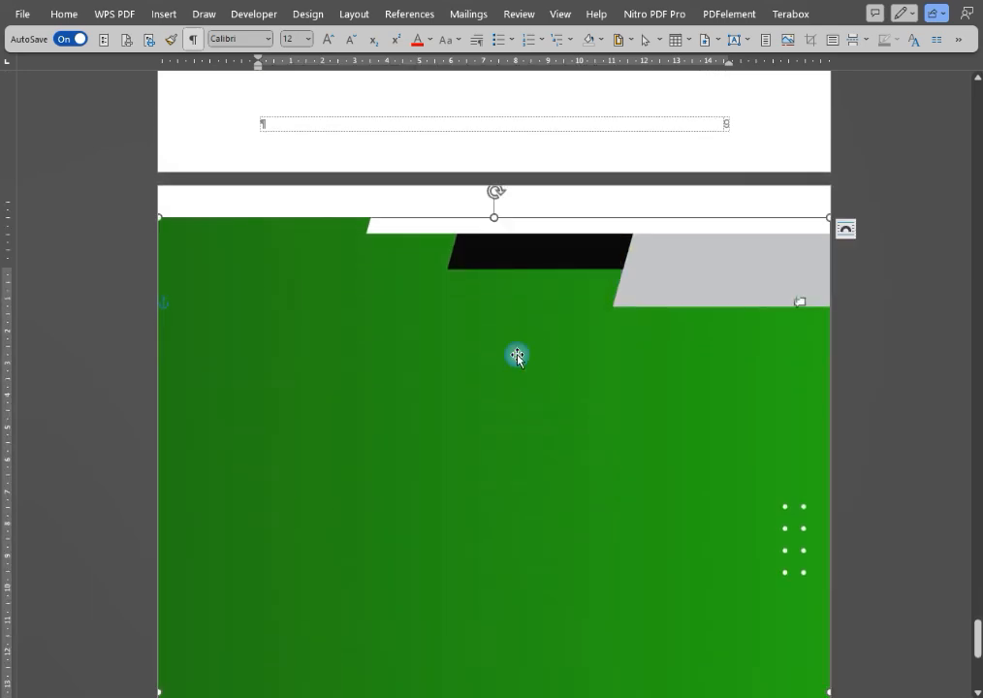
pyautogui.moveTo(452, 343); pyautogui.dragTo(443, 289)
pyautogui.scroll(-8, 444, 289)
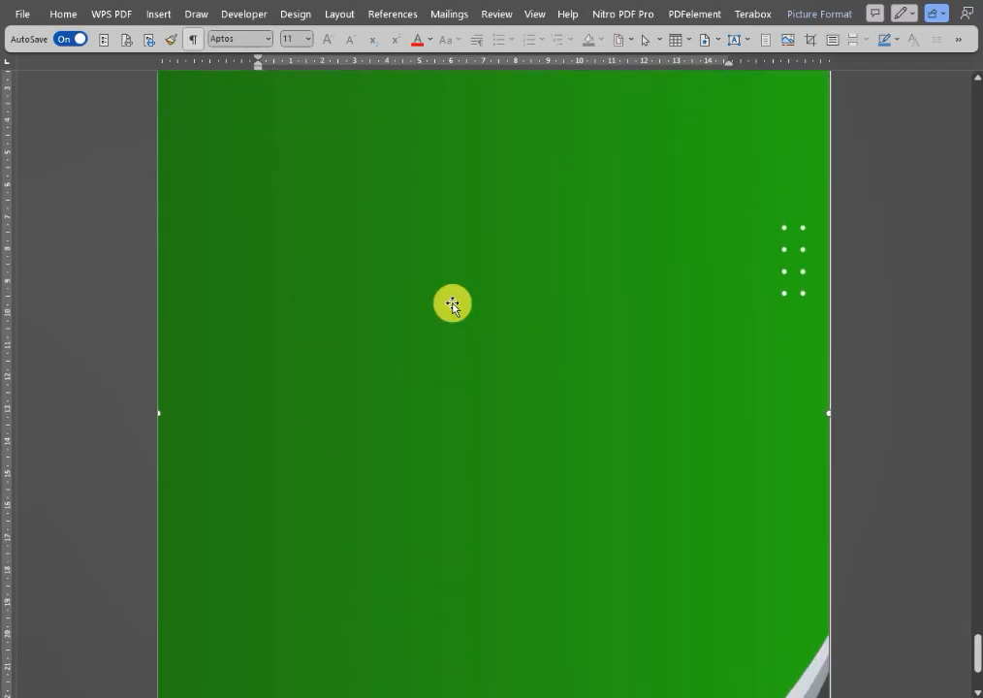
pyautogui.click(99, 335)
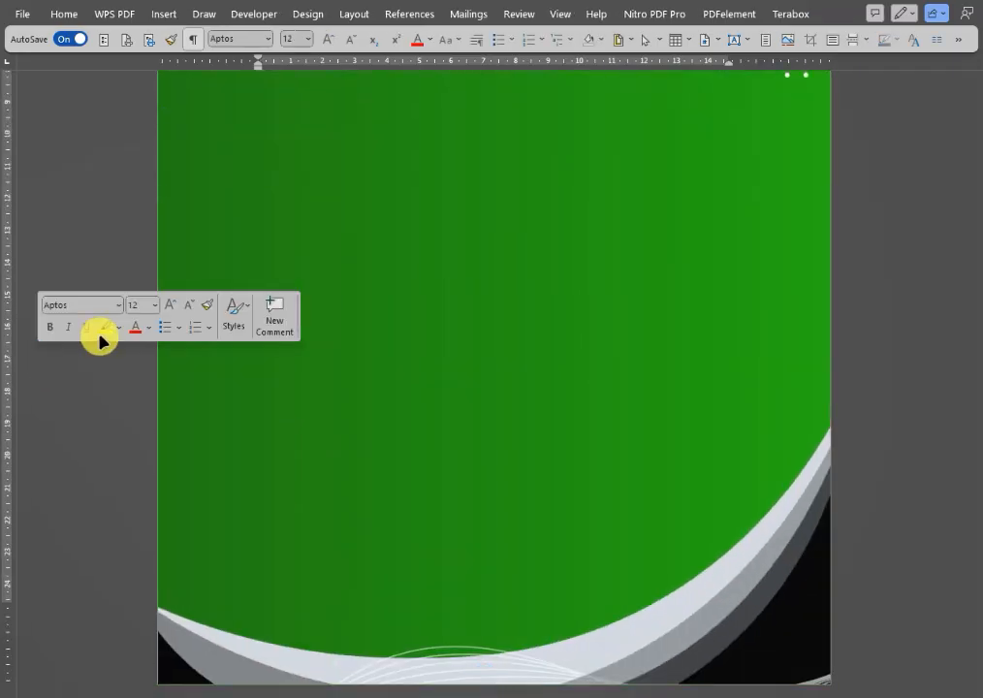
pyautogui.scroll(8, 871, 311)
pyautogui.scroll(8, 861, 372)
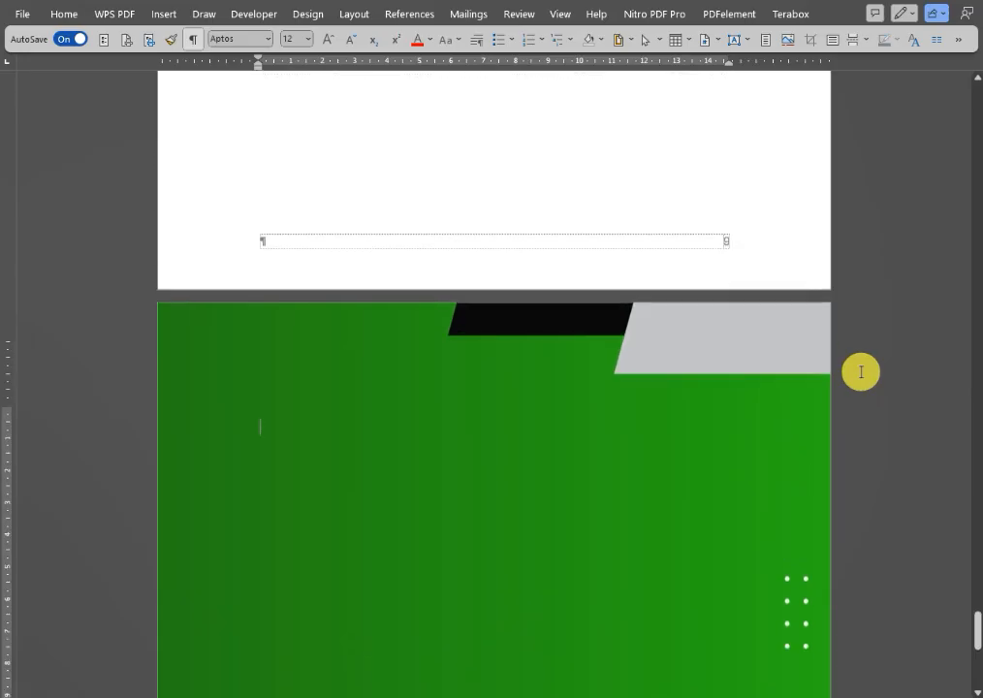
# Place the Word proposal side by side with the GitMind "Word doc" mind map and dismiss the message notification.
pyautogui.scroll(3, 842, 384)
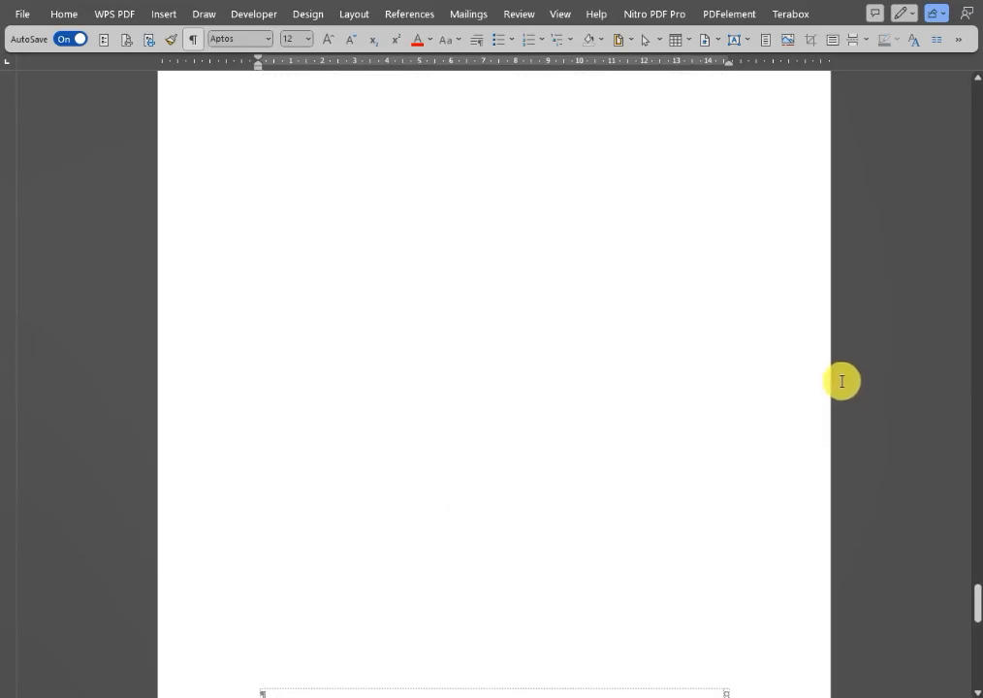
pyautogui.scroll(5, 843, 380)
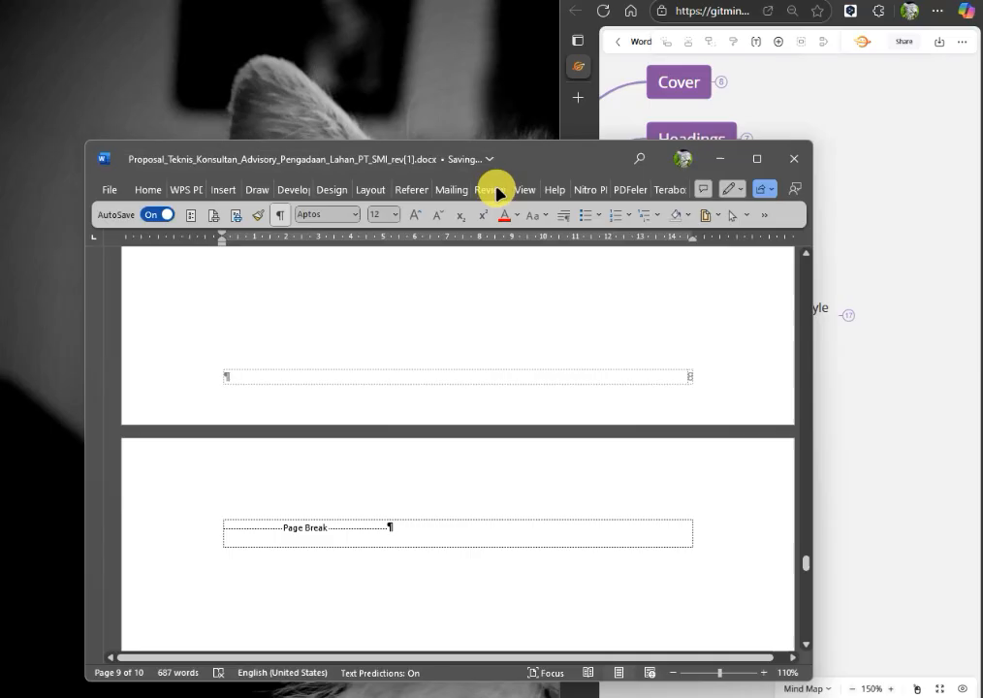
pyautogui.moveTo(491, 185); pyautogui.dragTo(5, 132)
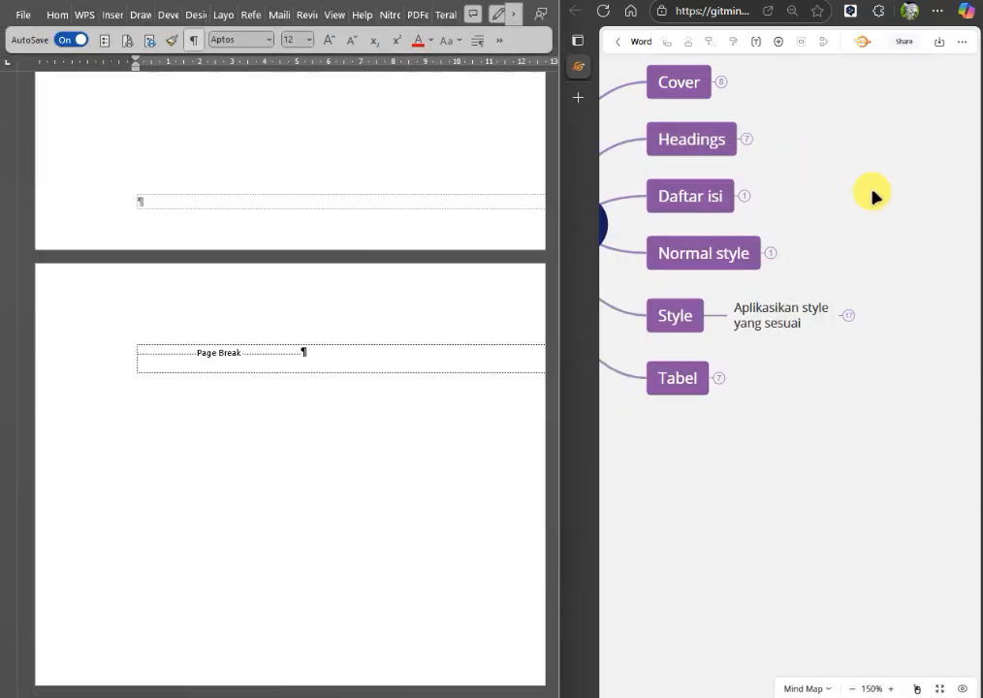
pyautogui.moveTo(870, 195); pyautogui.dragTo(922, 278)
pyautogui.click(766, 330)
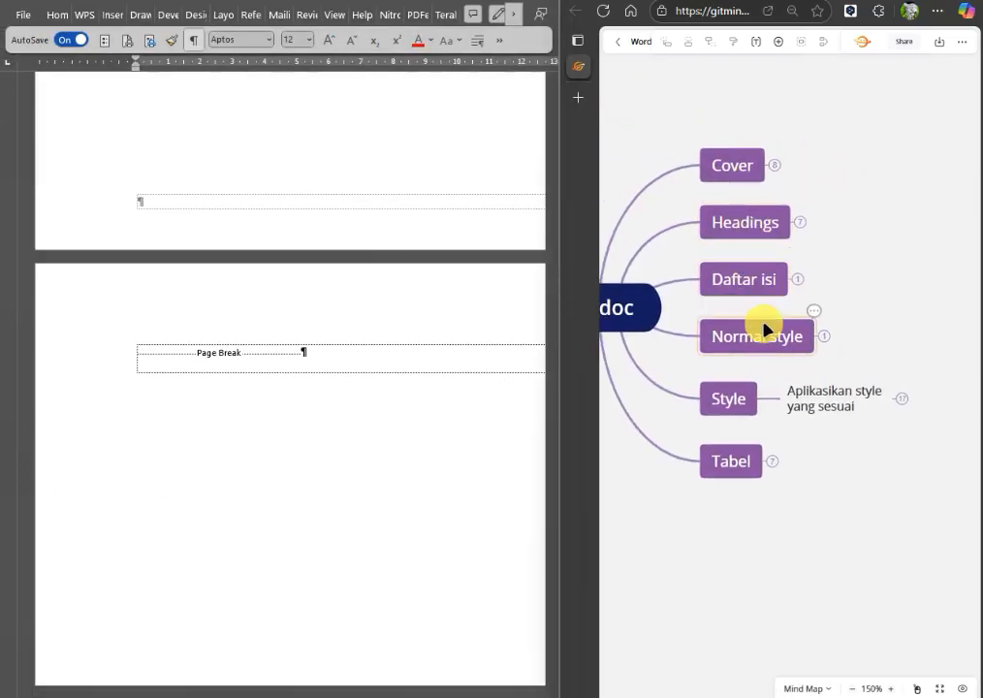
pyautogui.moveTo(734, 588); pyautogui.dragTo(788, 592)
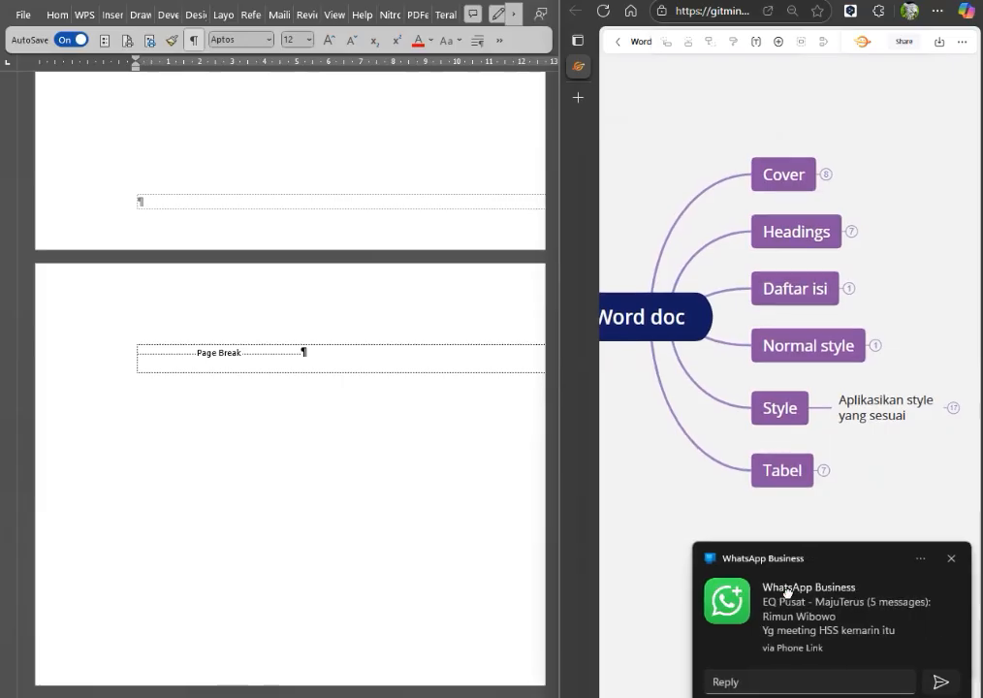
pyautogui.click(956, 560)
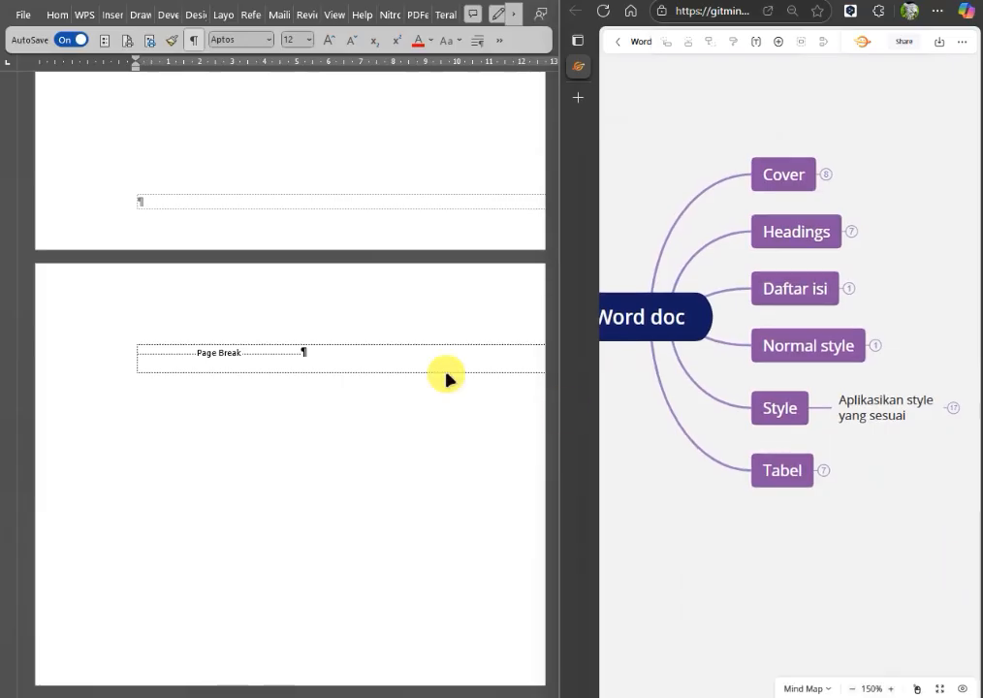
# Review the proposal backwards from the blank last pages through sections 1.7 to 1.1 and Daftar Isi to the front cover.
pyautogui.scroll(15, 340, 334)
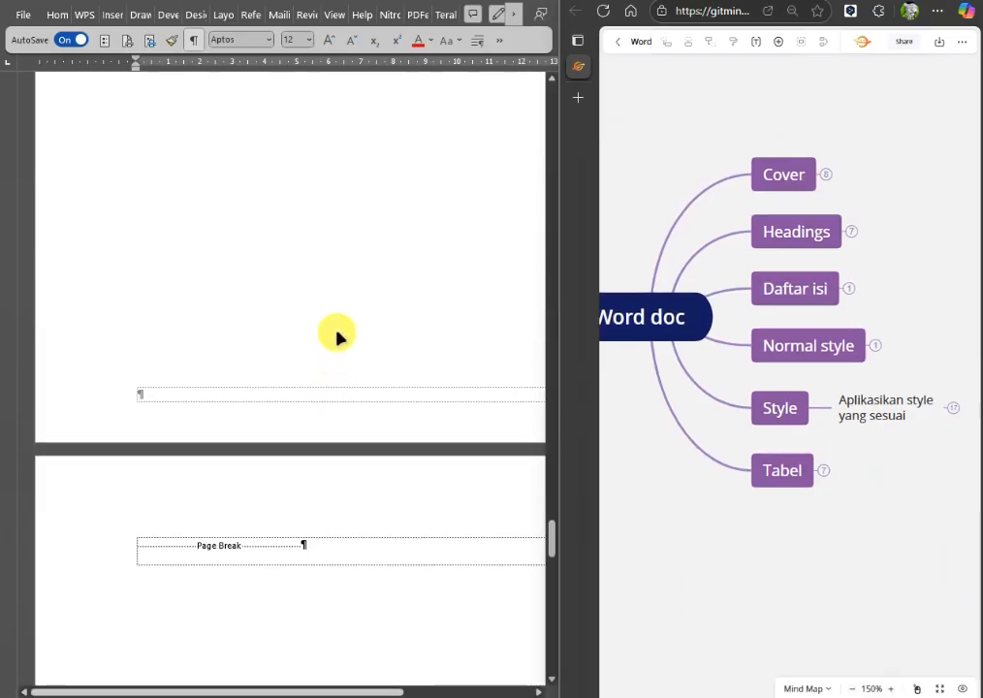
pyautogui.scroll(10, 339, 327)
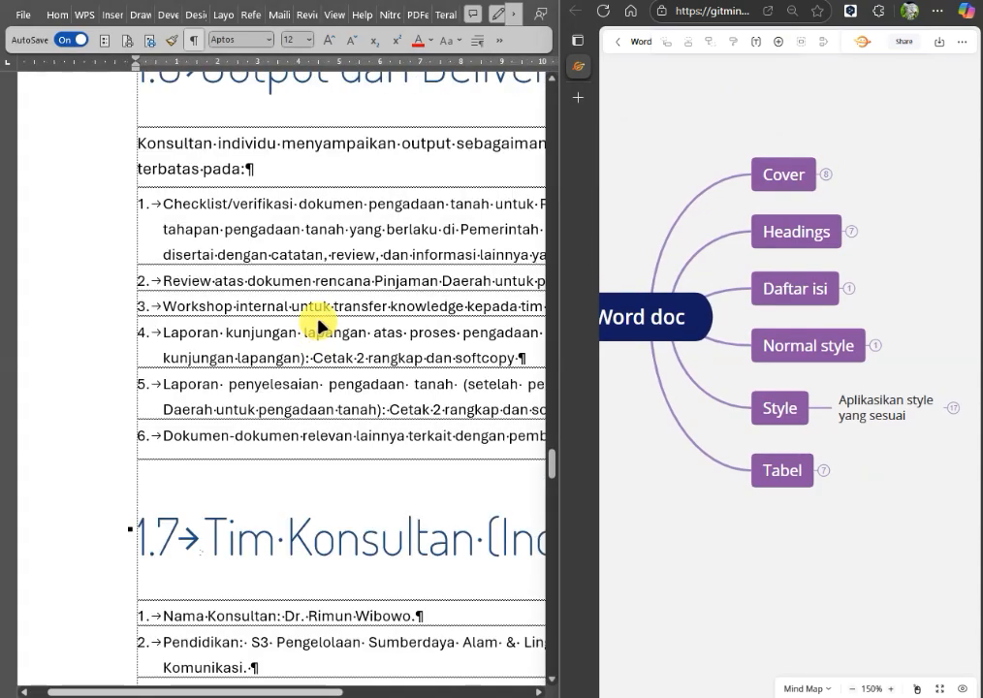
pyautogui.scroll(15, 318, 319)
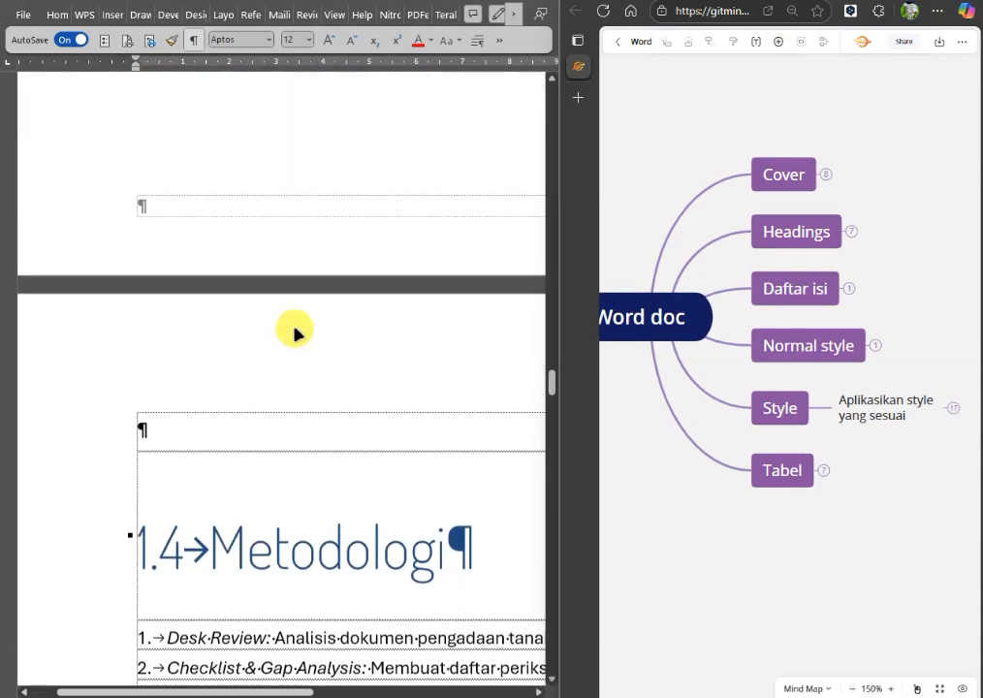
pyautogui.scroll(15, 293, 332)
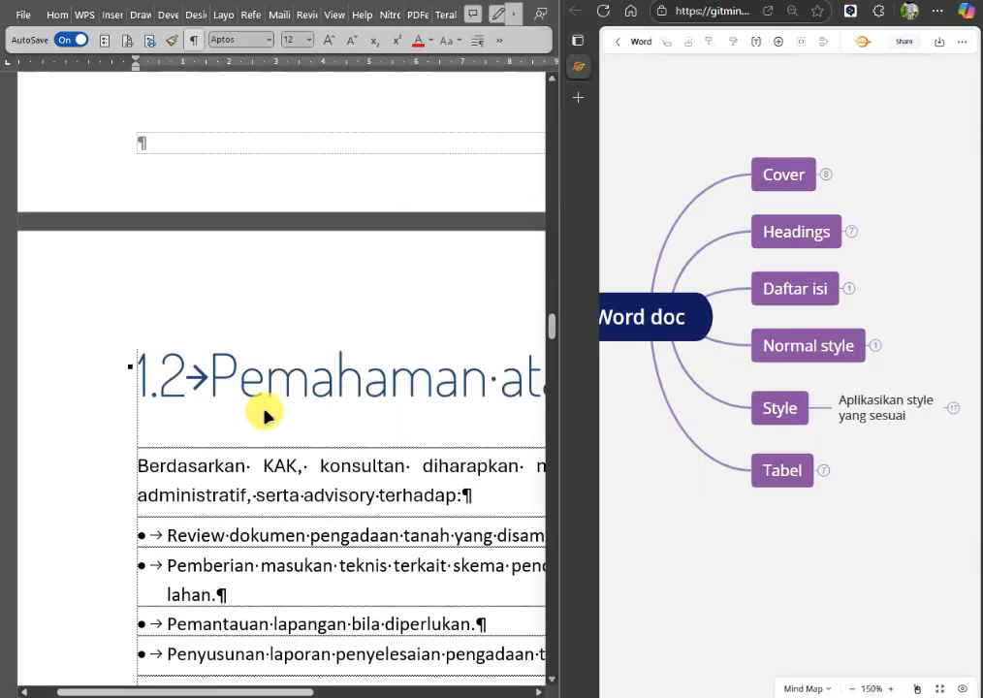
pyautogui.scroll(6, 270, 402)
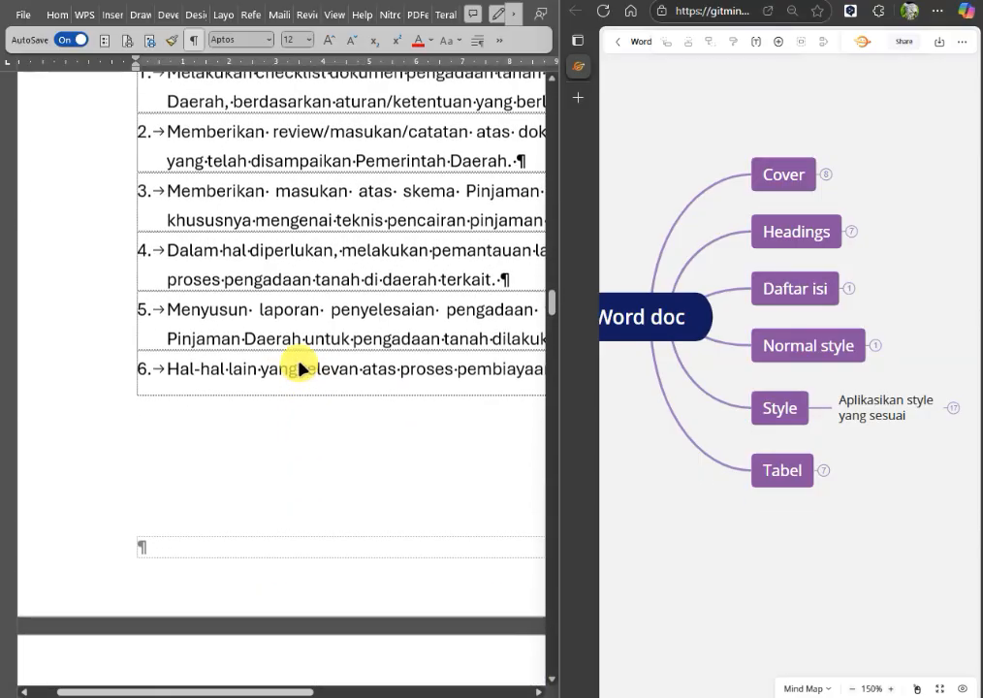
pyautogui.scroll(10, 298, 368)
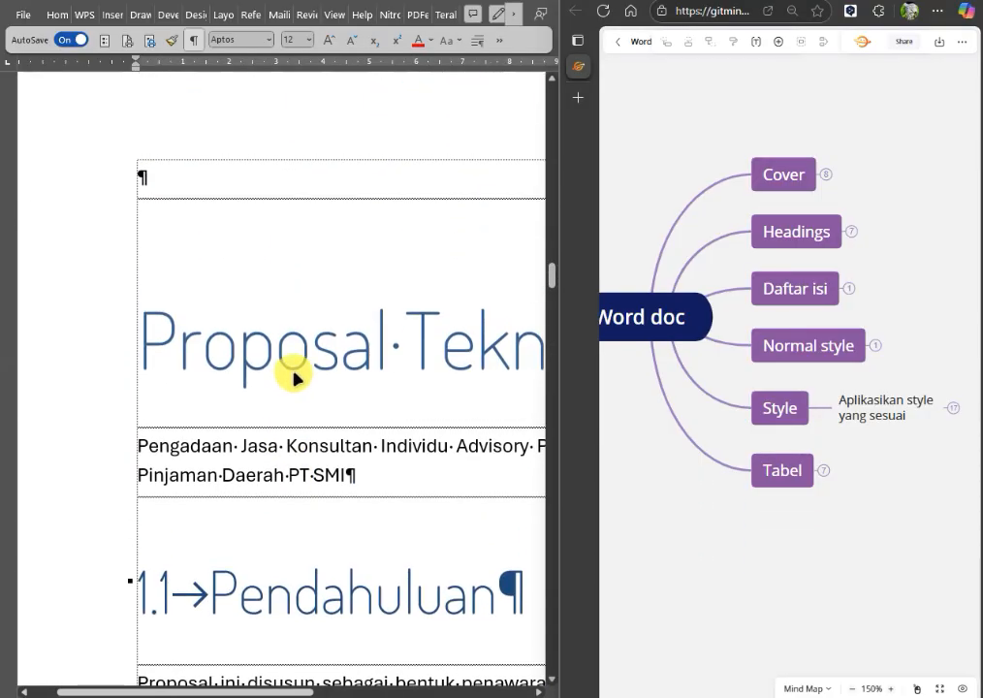
pyautogui.scroll(8, 290, 373)
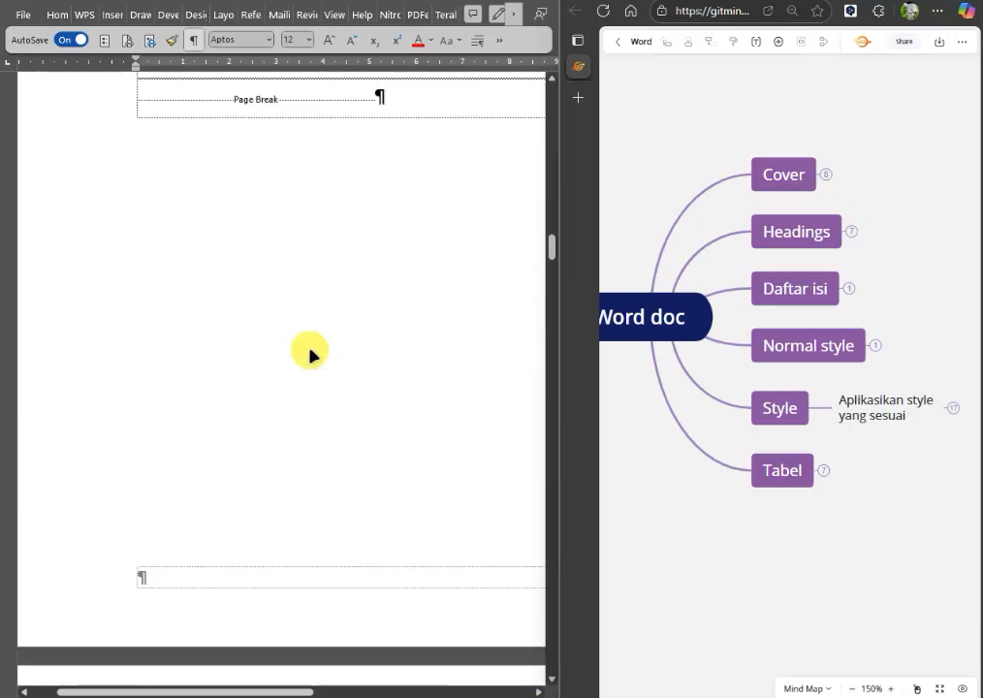
pyautogui.scroll(10, 309, 355)
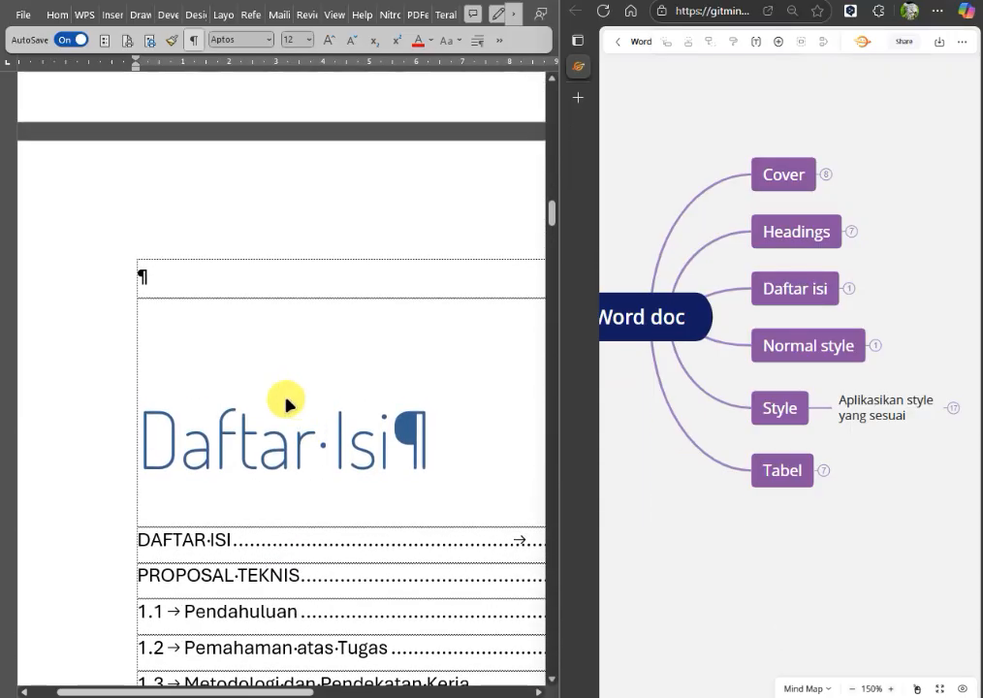
pyautogui.scroll(10, 291, 388)
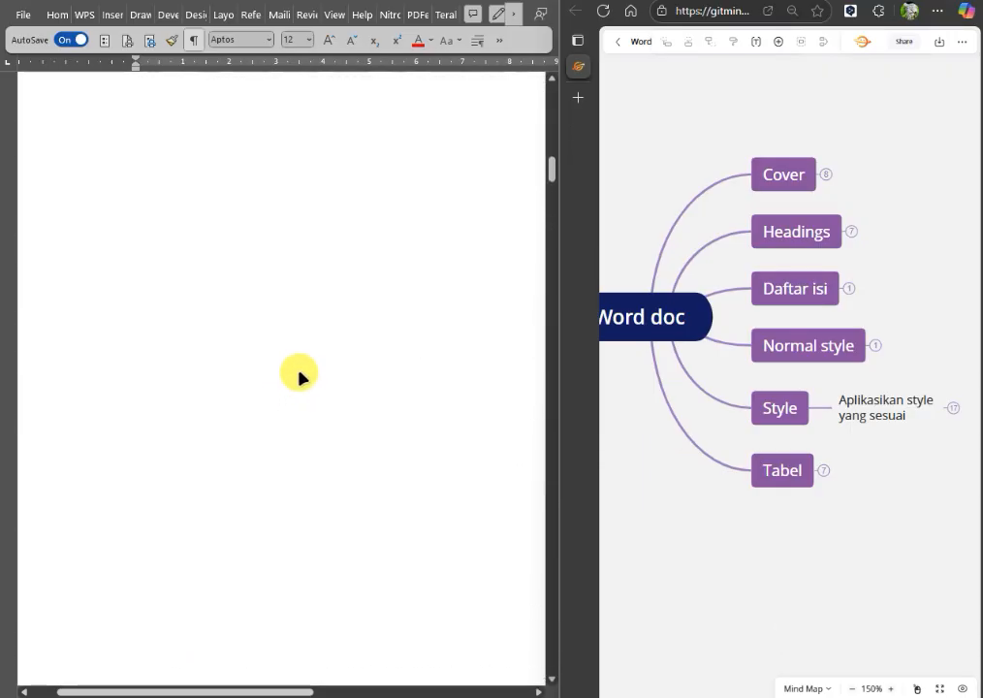
pyautogui.scroll(6, 299, 377)
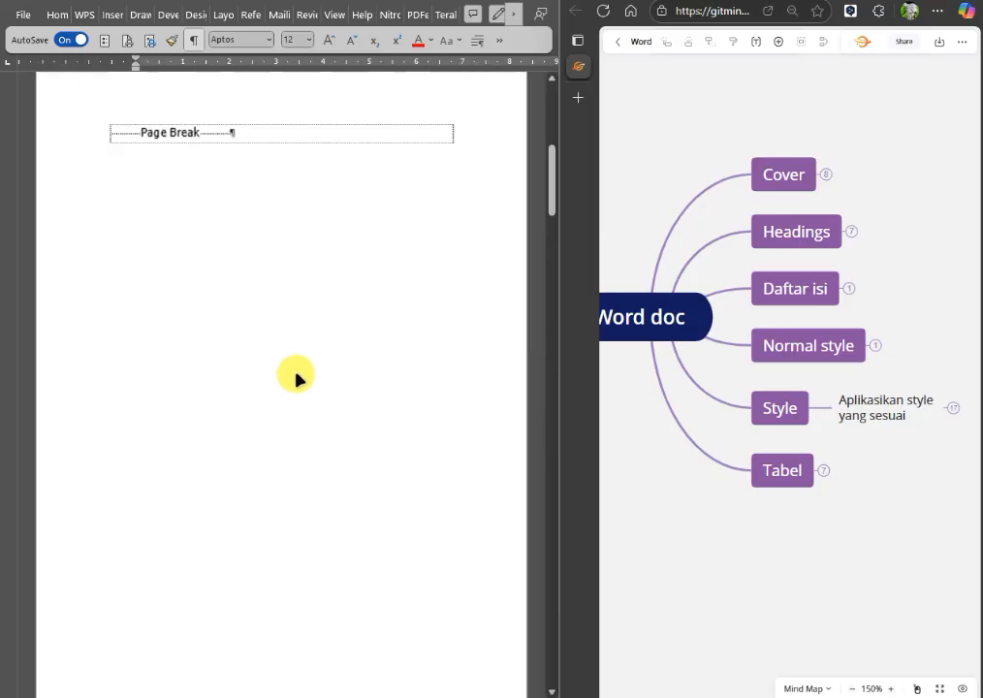
pyautogui.scroll(8, 293, 377)
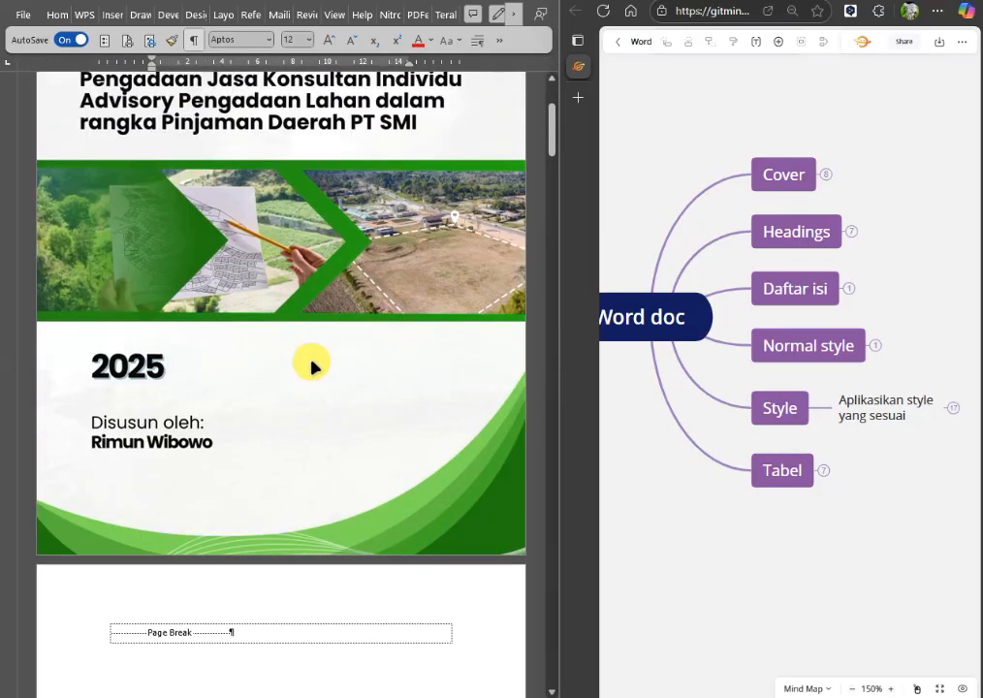
pyautogui.scroll(5, 311, 367)
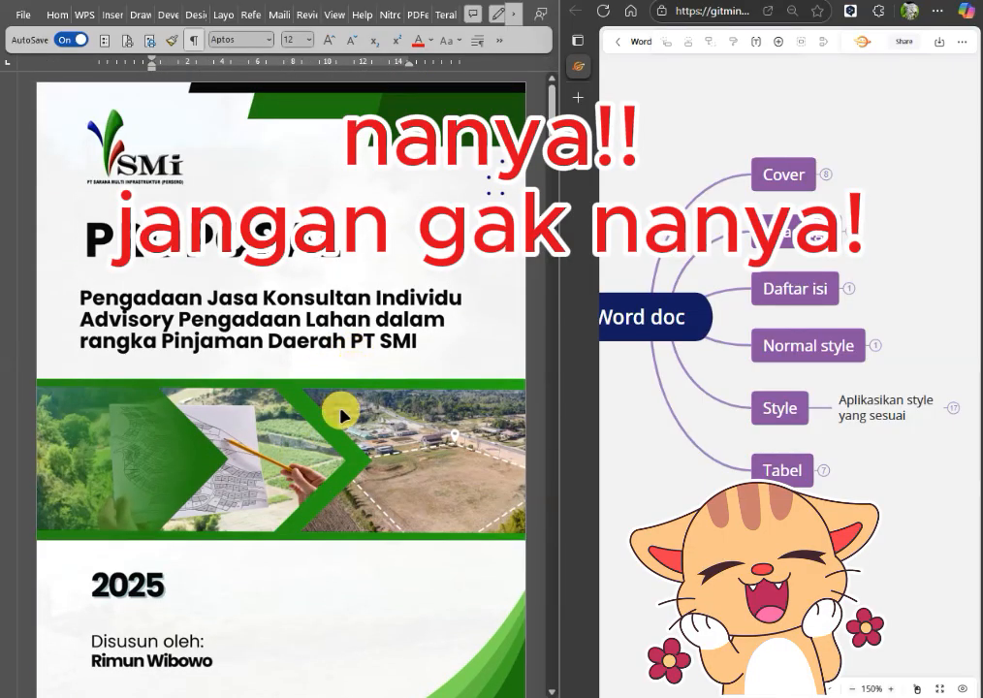
pyautogui.scroll(-8, 395, 366)
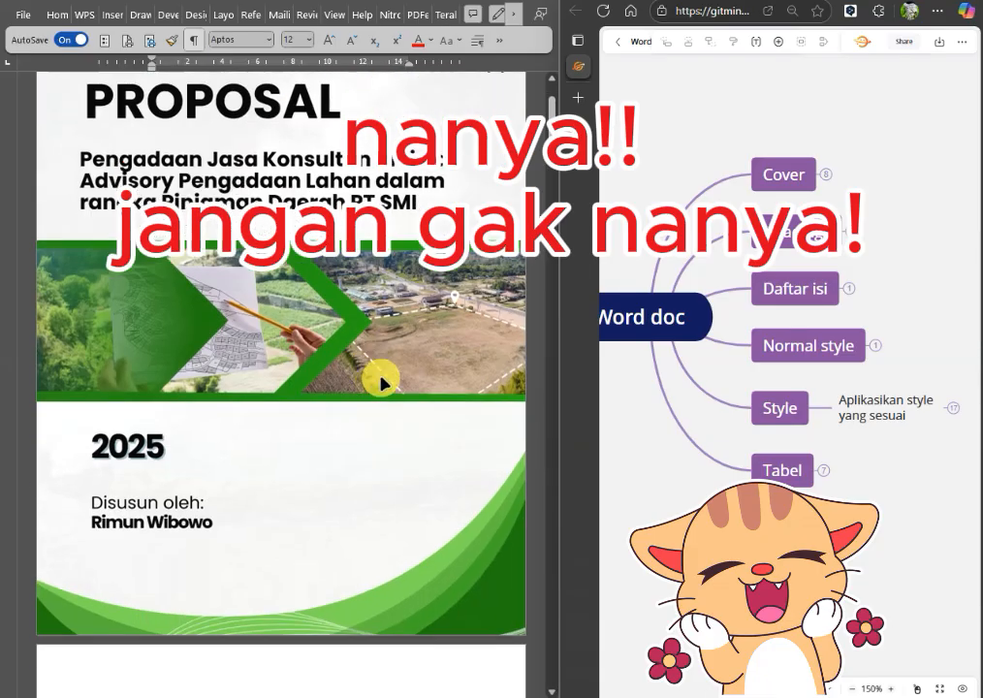
# Expand the Cover and Headings branches of the mind map to show their formatting notes.
pyautogui.moveTo(676, 501); pyautogui.dragTo(706, 569)
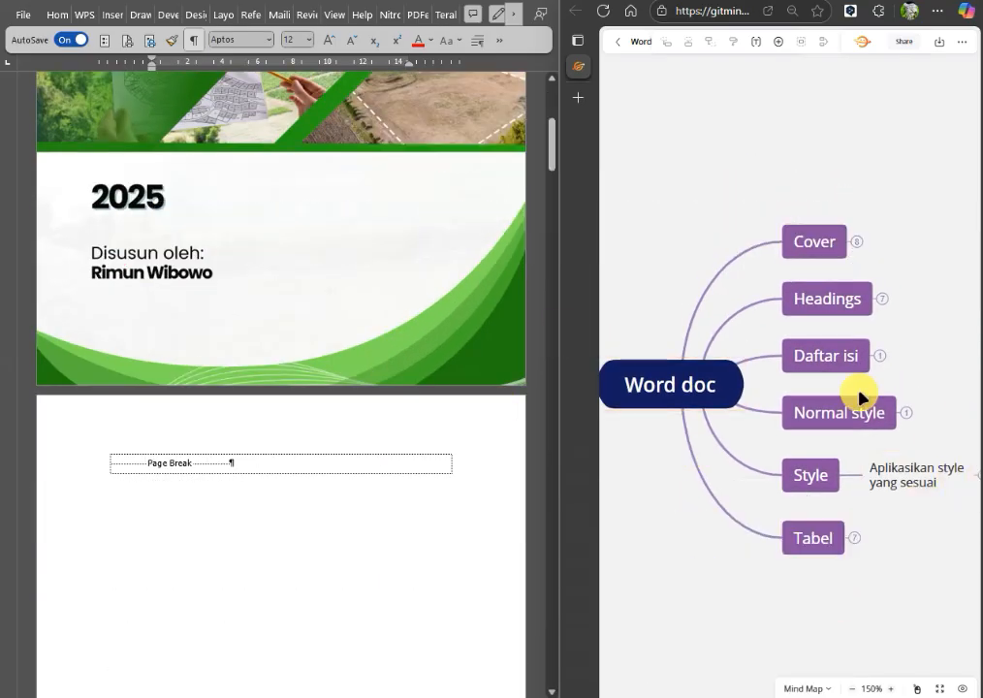
pyautogui.click(870, 410)
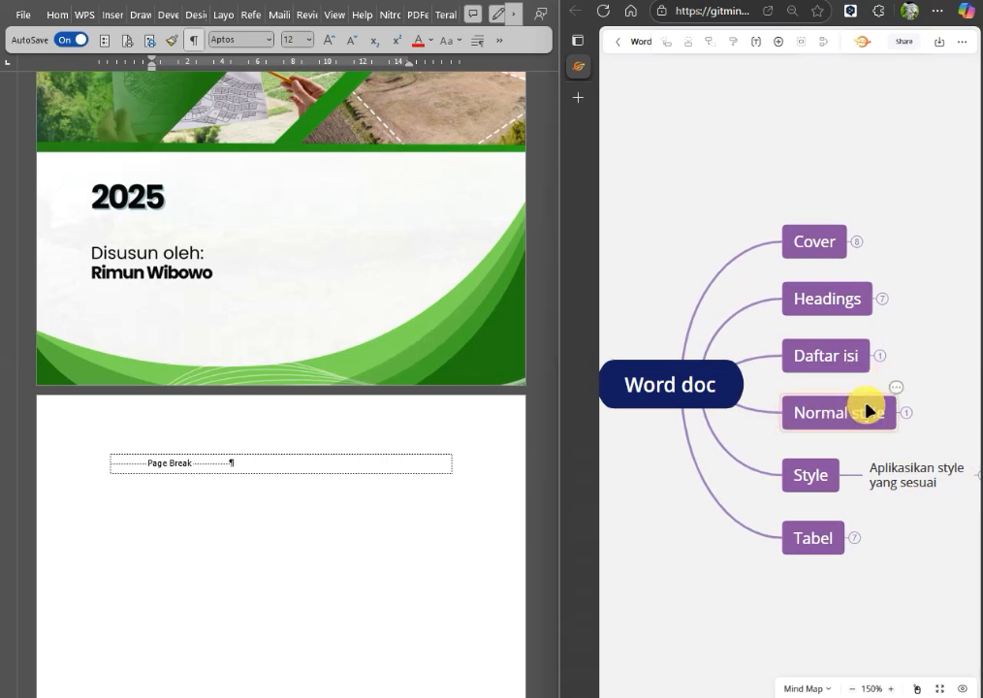
pyautogui.click(857, 247)
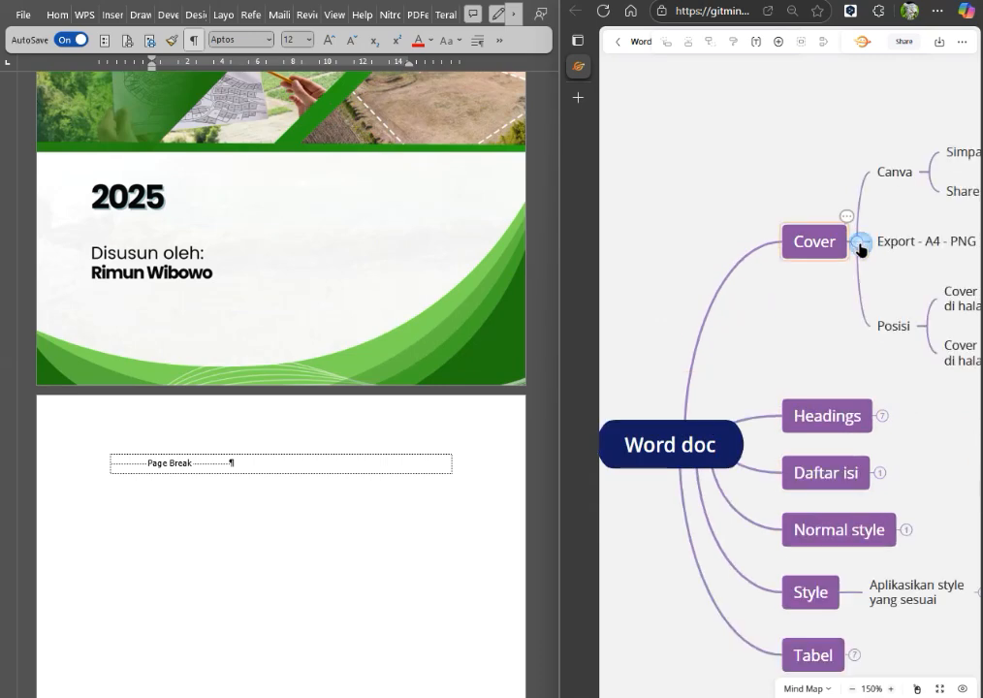
pyautogui.moveTo(827, 312); pyautogui.dragTo(726, 266)
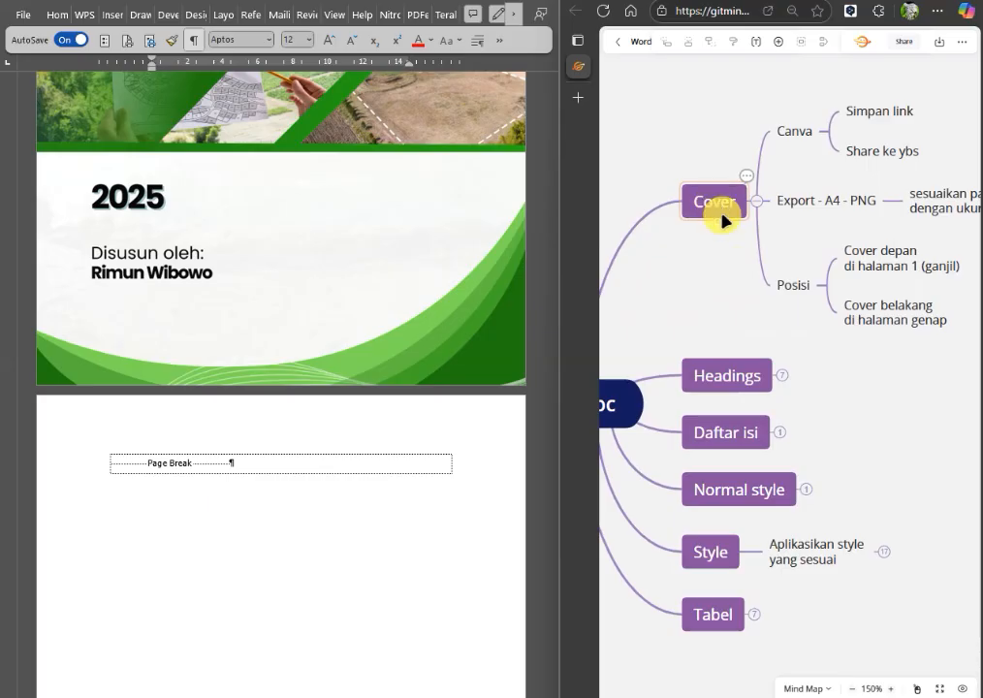
pyautogui.click(781, 377)
pyautogui.moveTo(727, 285); pyautogui.dragTo(674, 241)
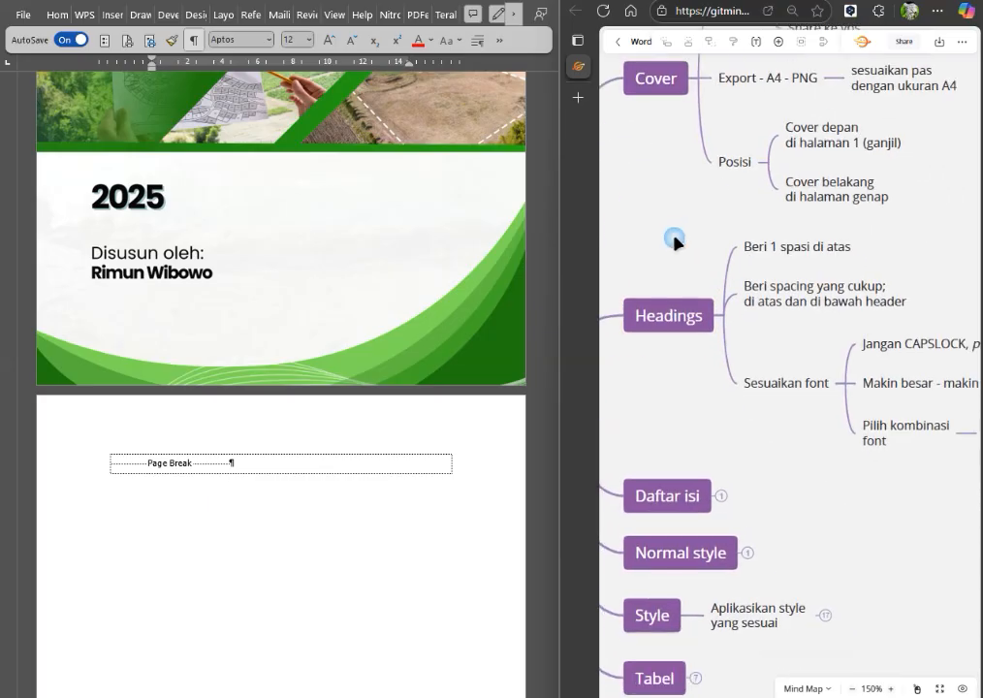
pyautogui.scroll(-2, 869, 523)
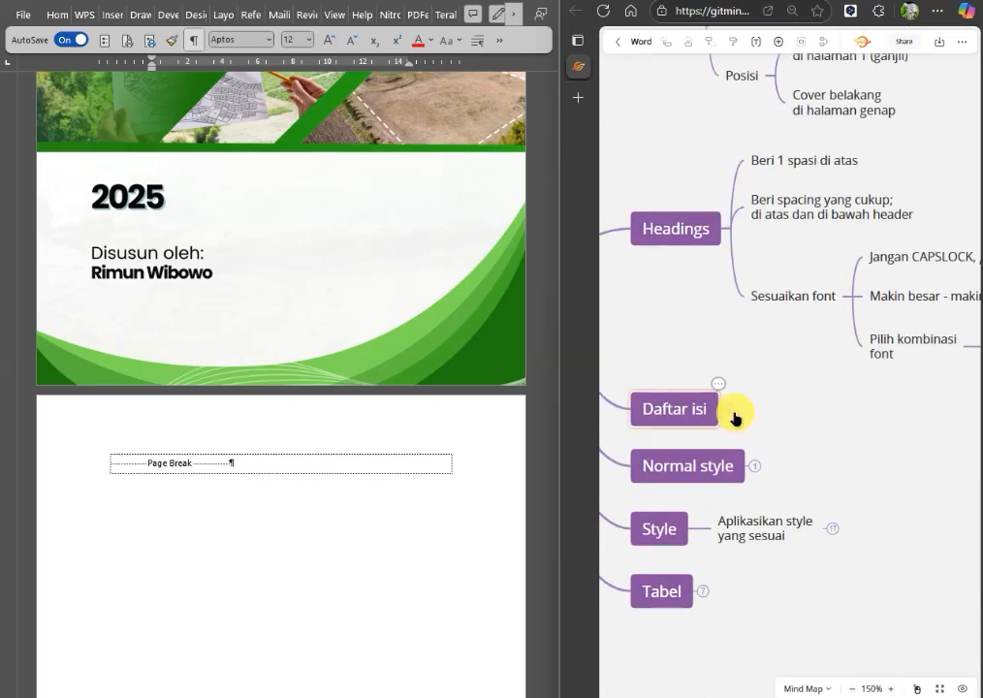
# Reword the first note under Headings as "Untuk Heading 1, beri 1 spasi di atas".
pyautogui.doubleClick(802, 168)
pyautogui.press('Escape')
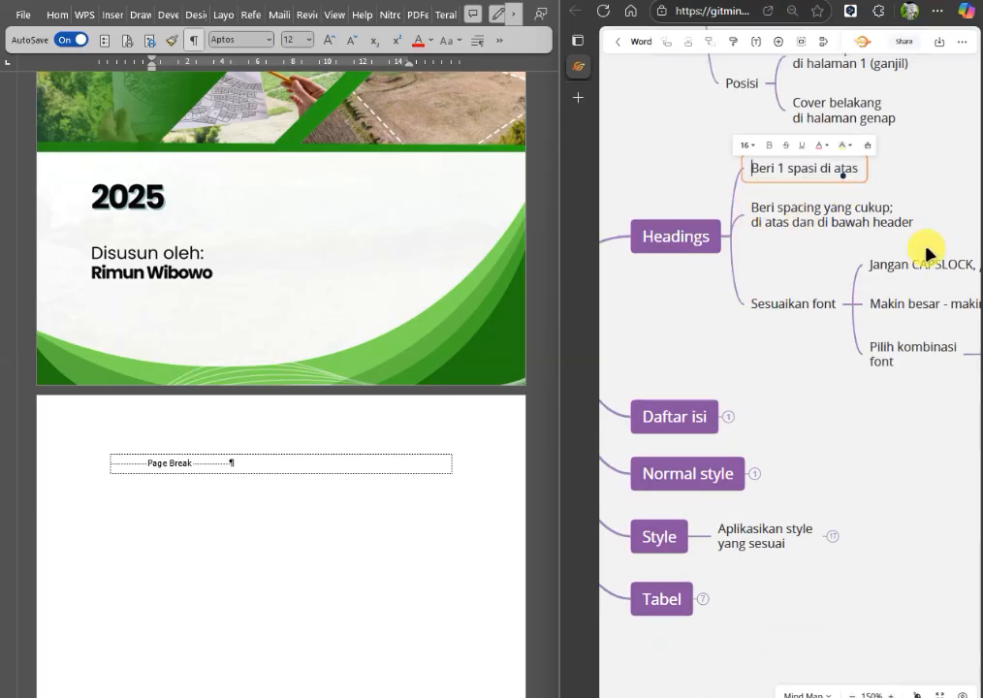
pyautogui.write('Untuk He')
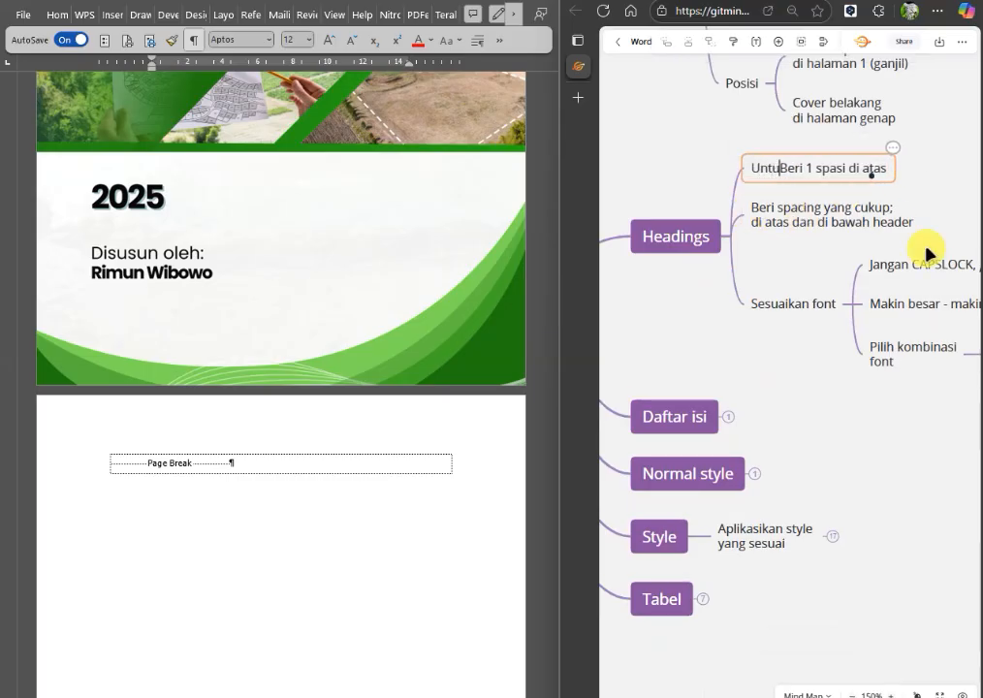
pyautogui.write('ading 1')
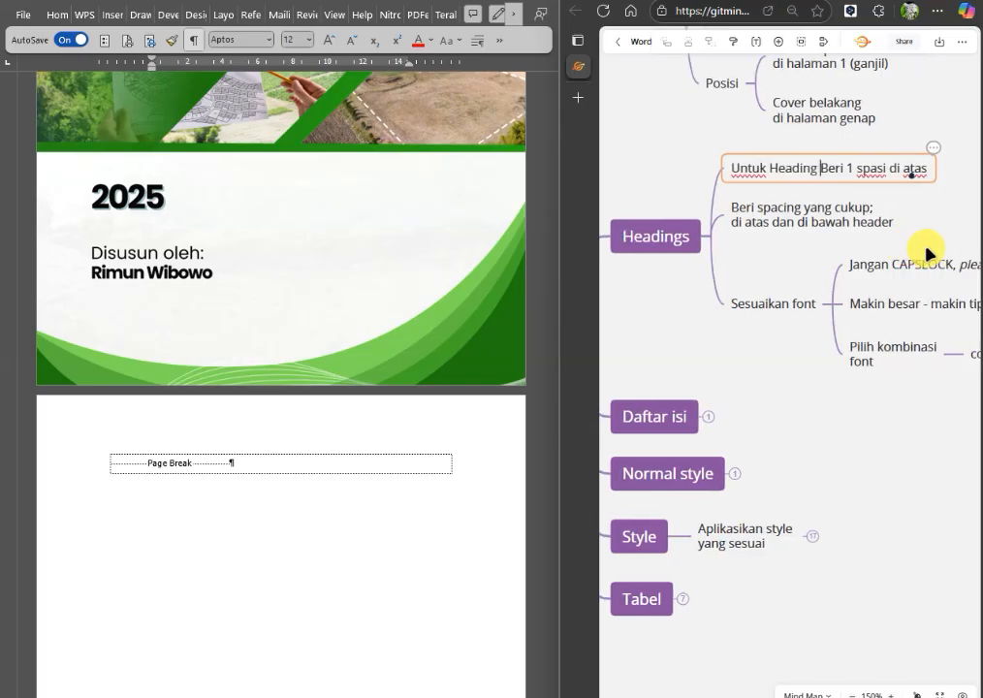
pyautogui.write(',')
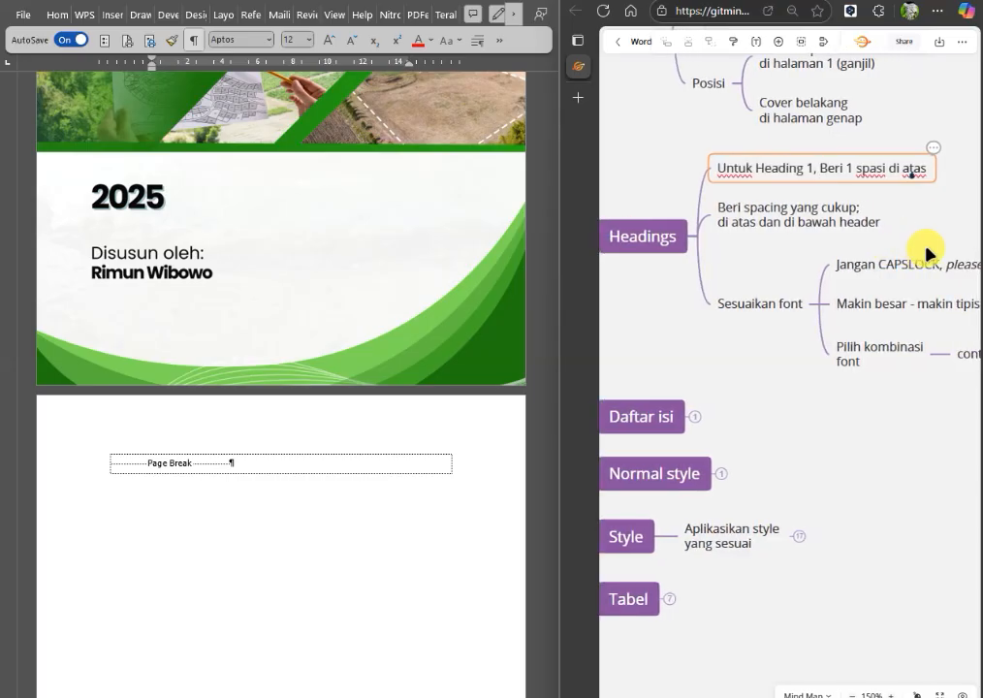
pyautogui.hotkey('shift', 'Right')
pyautogui.write('b')
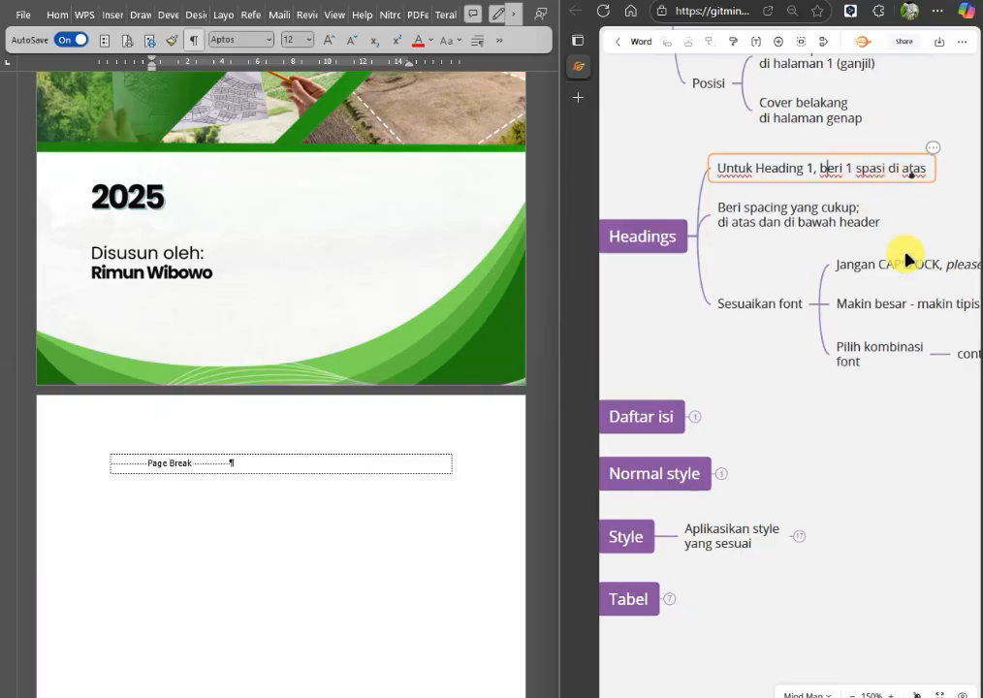
# Select the "Beri spacing yang cukup" note and examine the spacing around headings 1.3, 1.3.1 and 1.4 in the proposal.
pyautogui.click(772, 225)
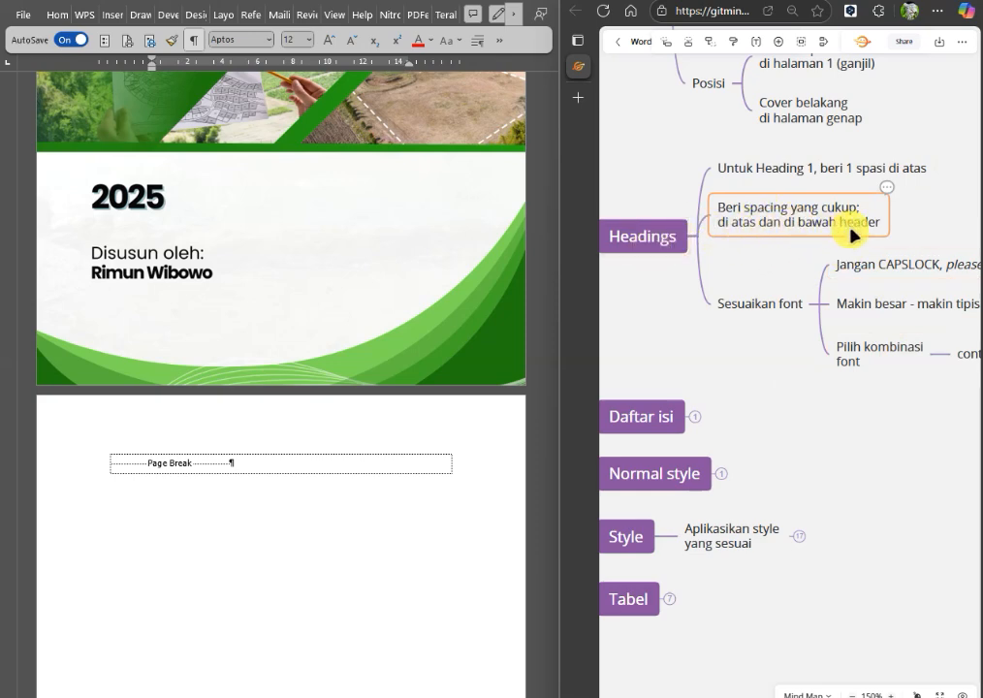
pyautogui.scroll(-4, 369, 473)
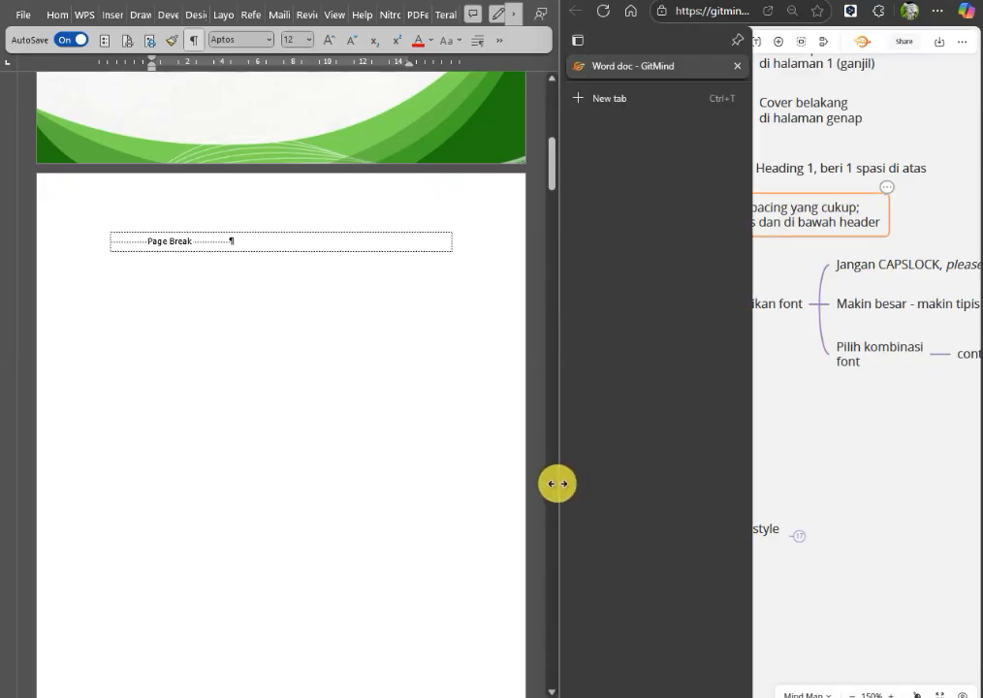
pyautogui.scroll(-15, 552, 494)
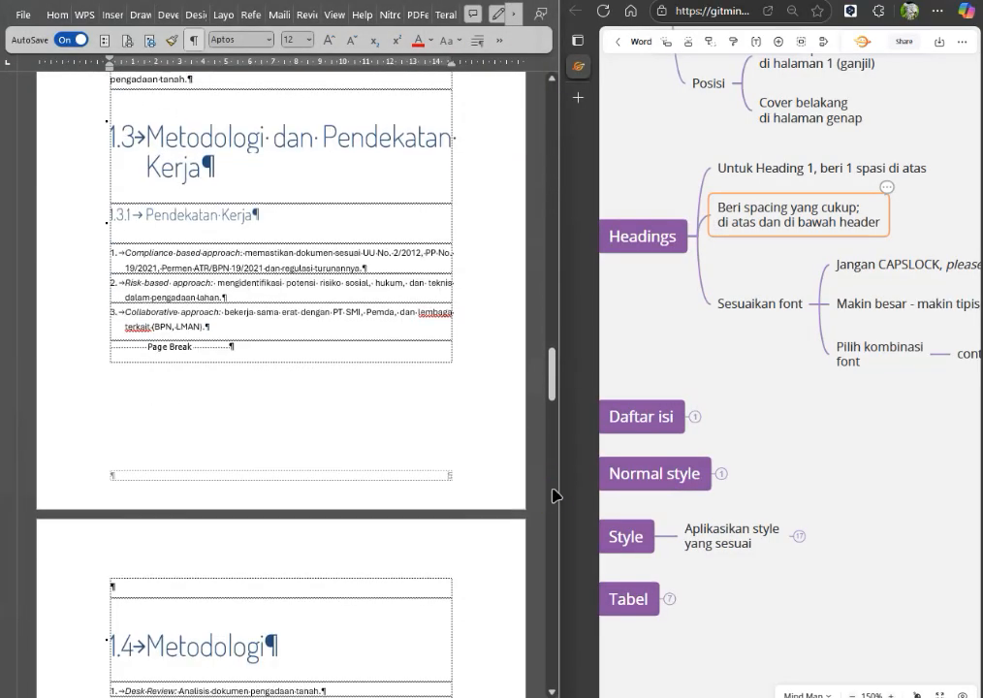
pyautogui.scroll(2, 266, 275)
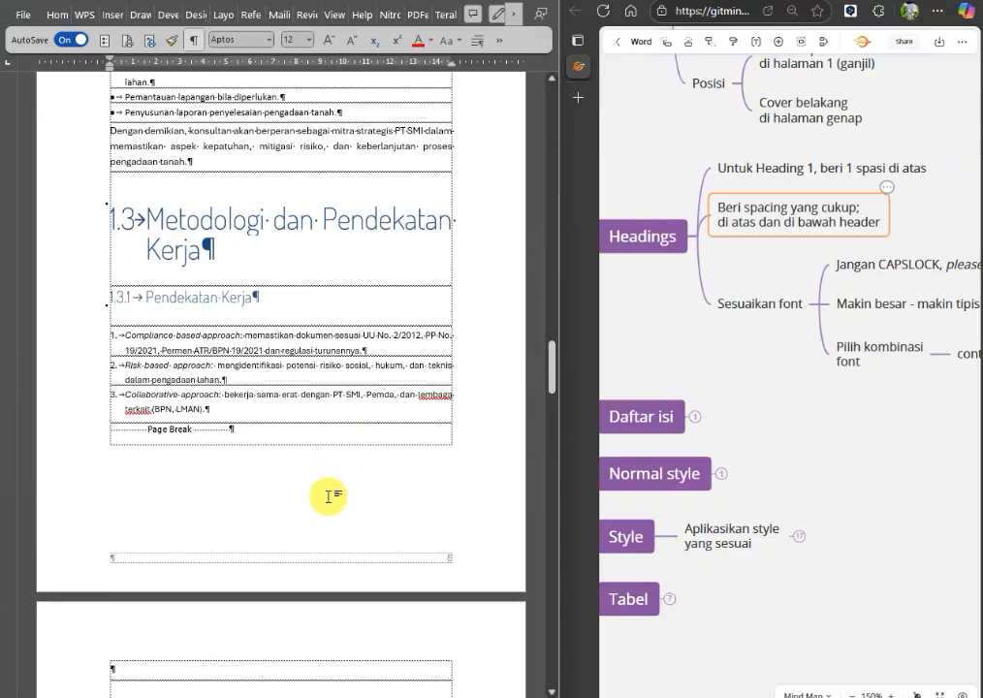
pyautogui.scroll(-1, 373, 416)
pyautogui.scroll(-10, 375, 415)
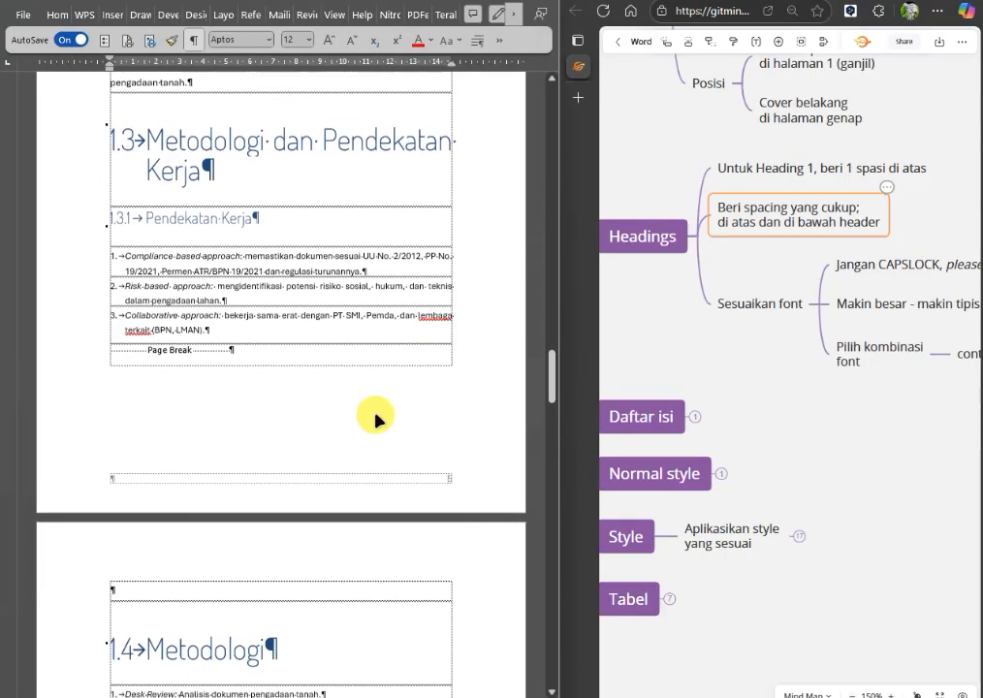
# Maximize the Word document window and open the paragraph settings of the Body Text style used under heading 1.2.
pyautogui.scroll(-2, 373, 412)
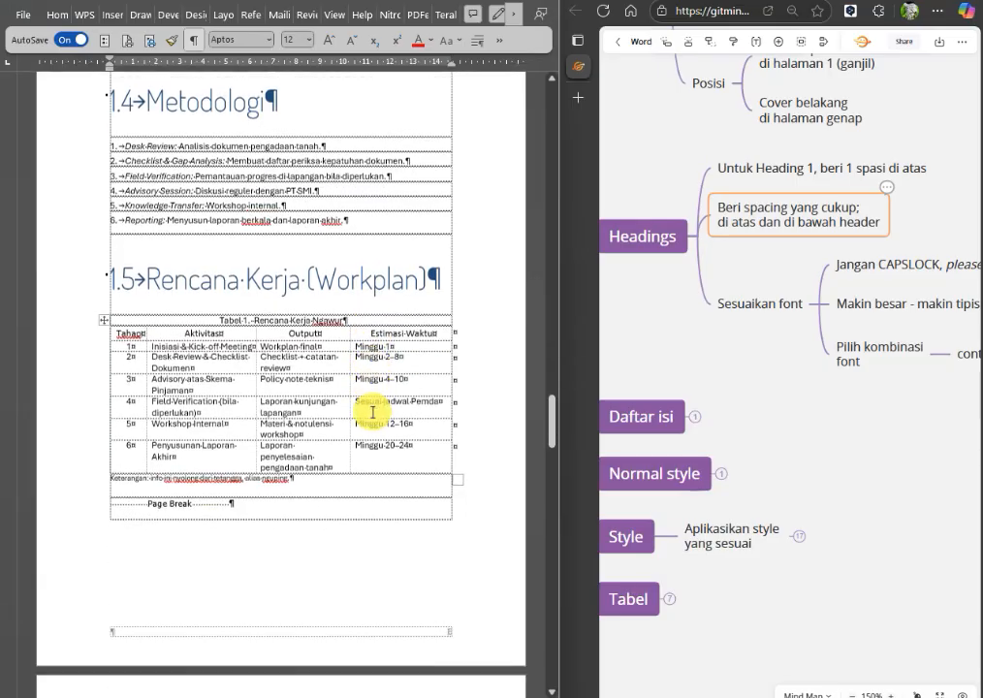
pyautogui.scroll(7, 373, 402)
pyautogui.scroll(13, 374, 395)
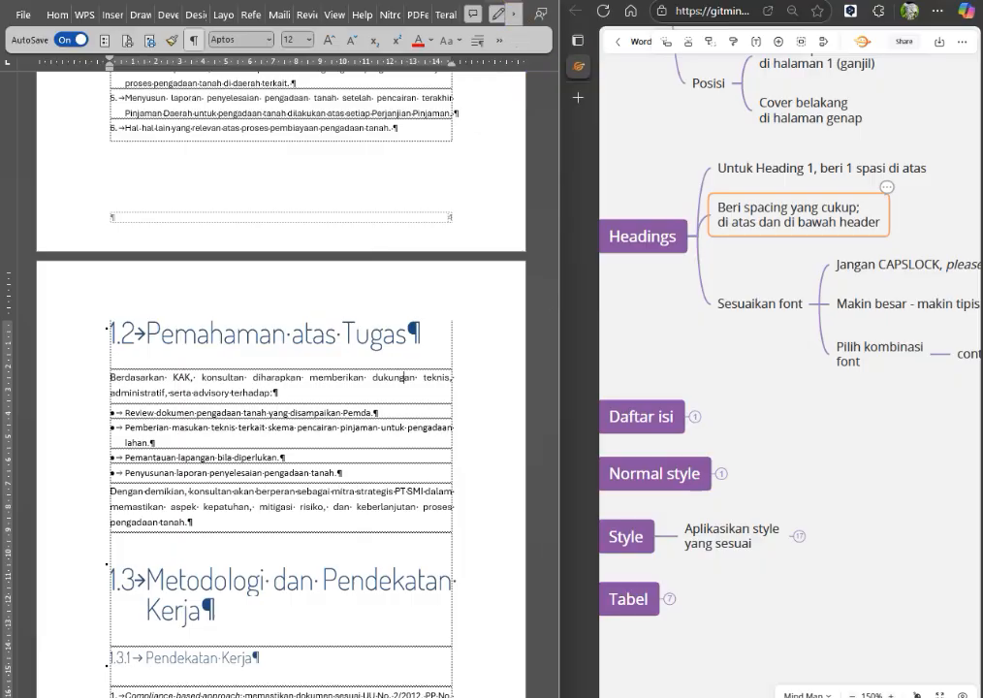
pyautogui.click(523, 0)
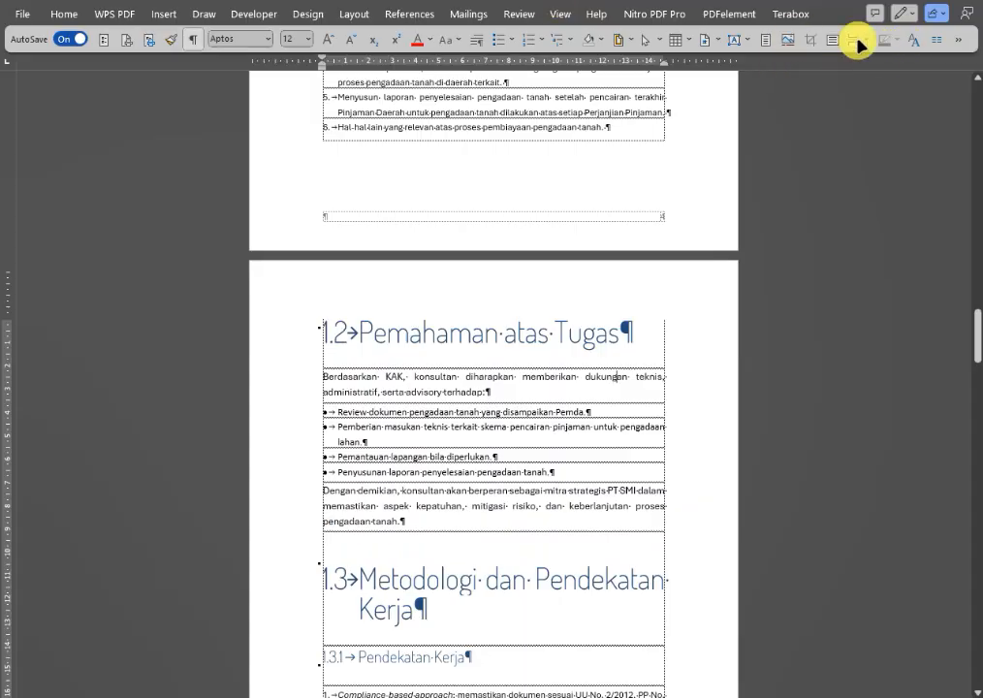
pyautogui.click(911, 40)
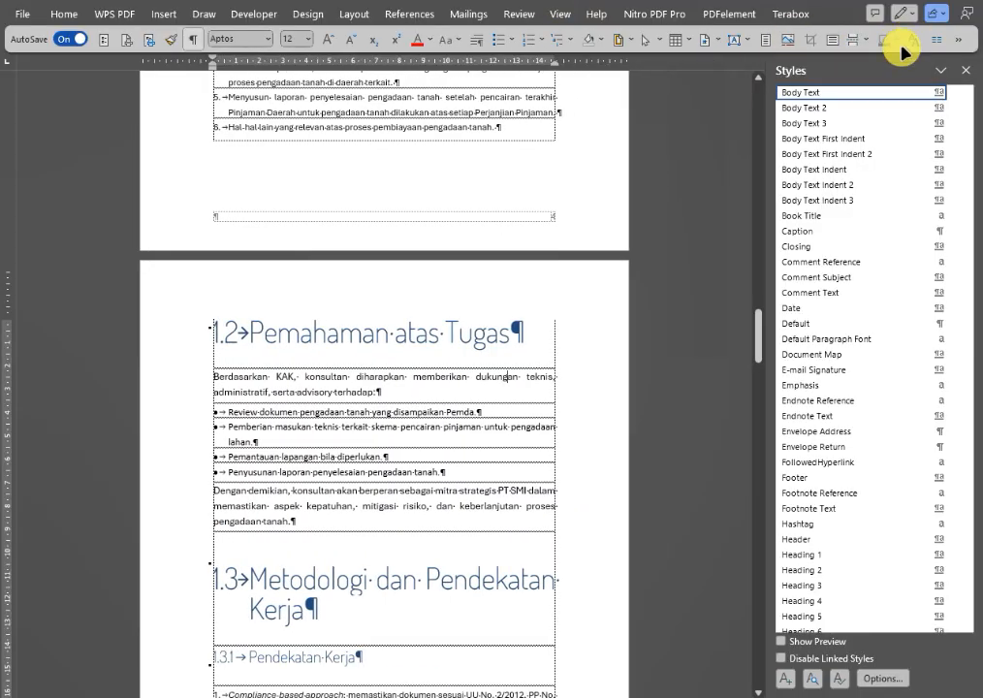
pyautogui.click(950, 93)
pyautogui.click(785, 153)
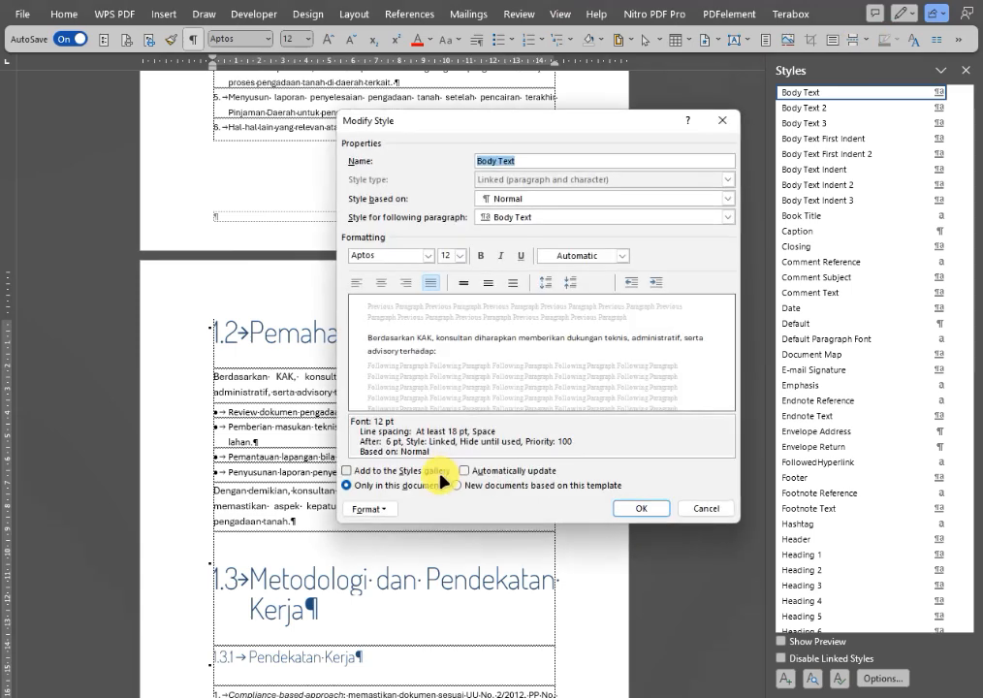
pyautogui.click(384, 515)
pyautogui.click(412, 540)
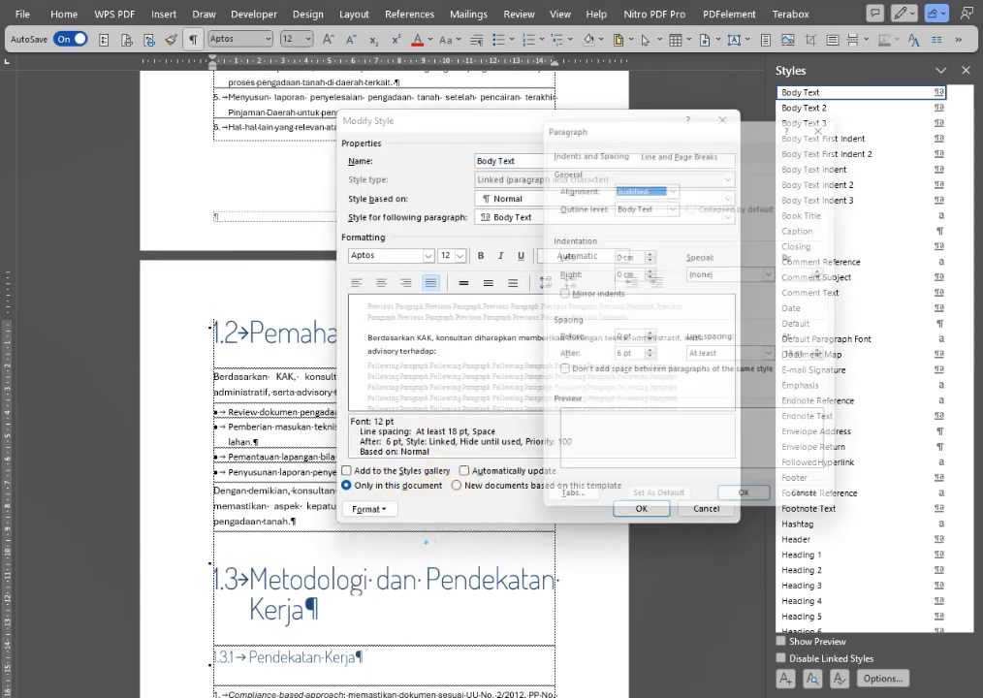
# Set the Body Text style's line spacing to At least 16 pt.
pyautogui.click(778, 357)
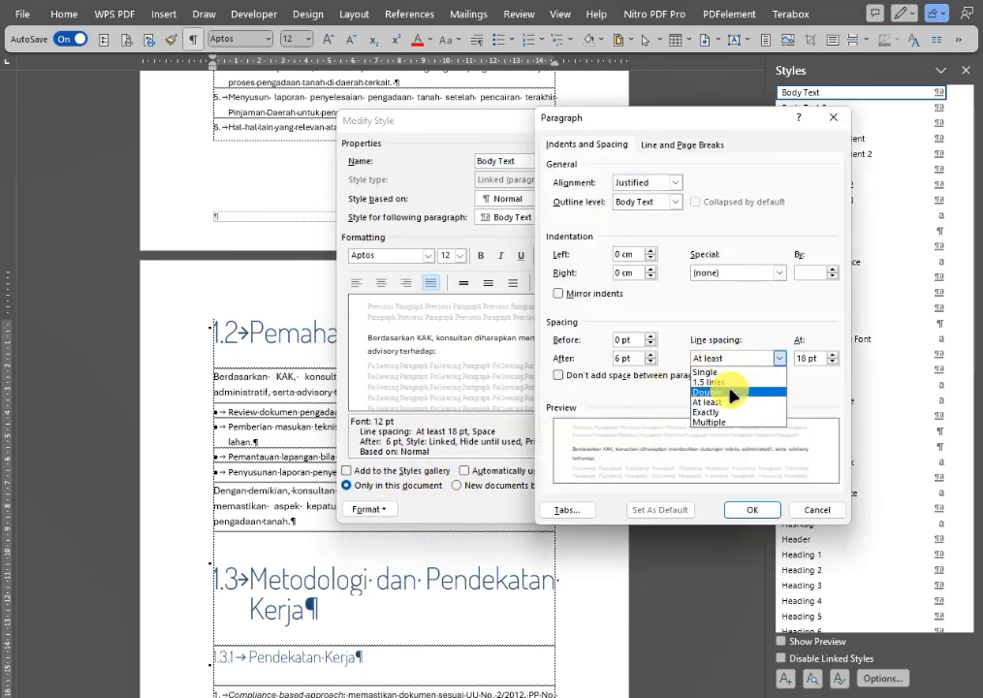
pyautogui.click(730, 403)
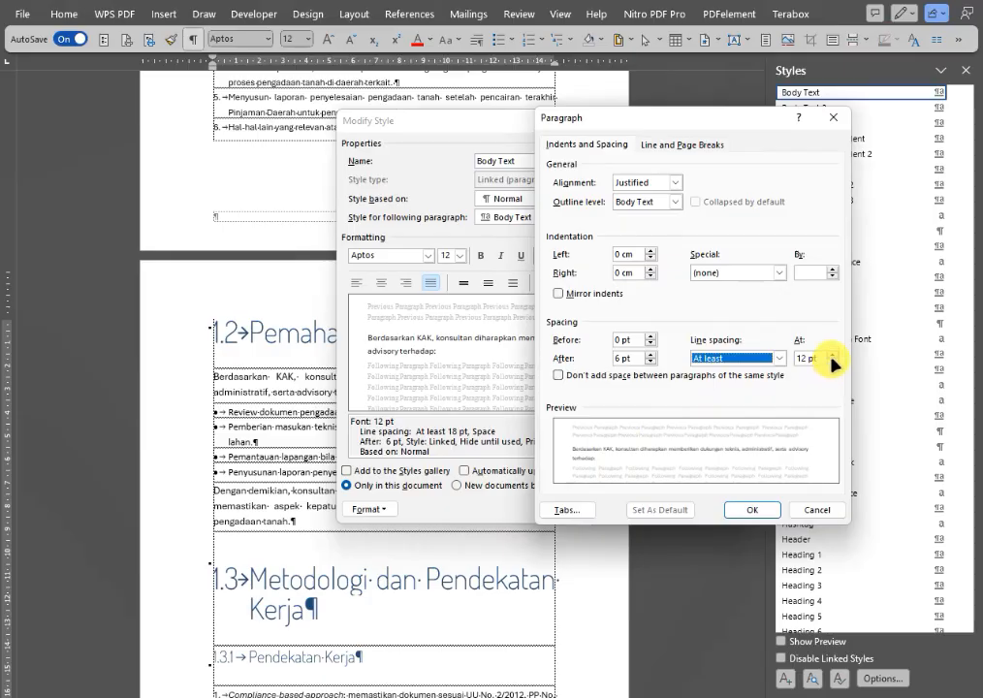
pyautogui.click(832, 355)
pyautogui.click(831, 354)
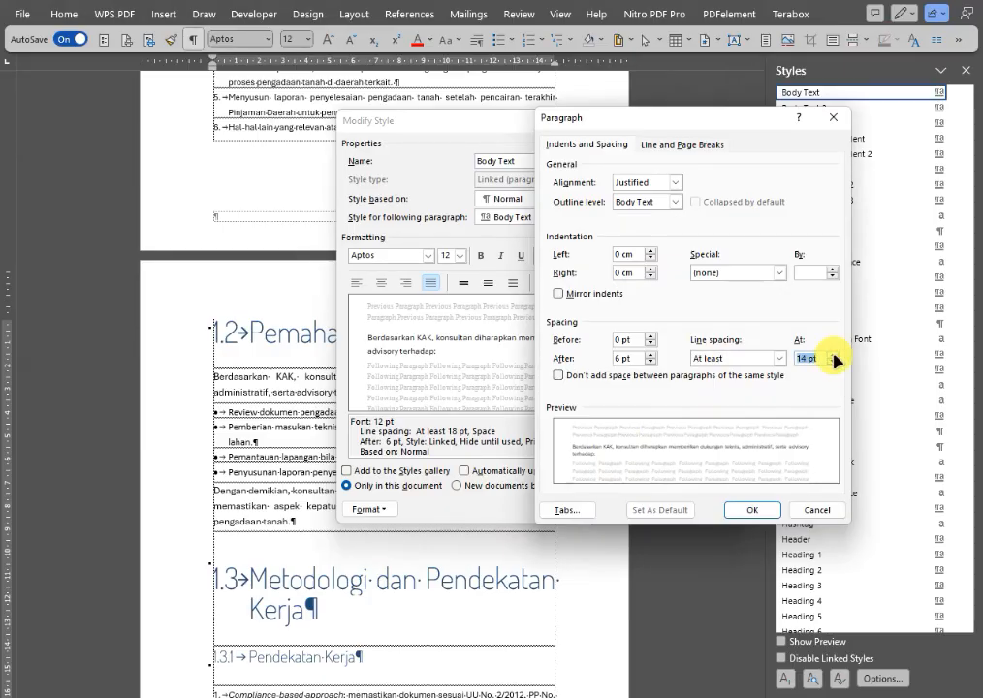
pyautogui.click(832, 356)
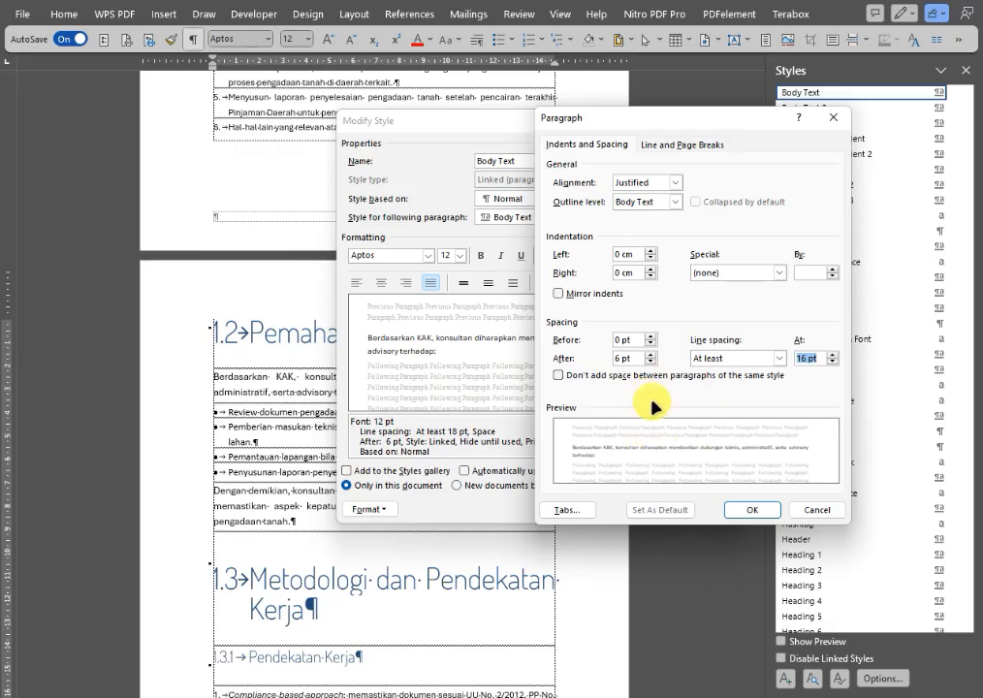
# Set the Body Text style's spacing before and after to 16 pt.
pyautogui.click(650, 335)
pyautogui.click(651, 336)
pyautogui.click(651, 335)
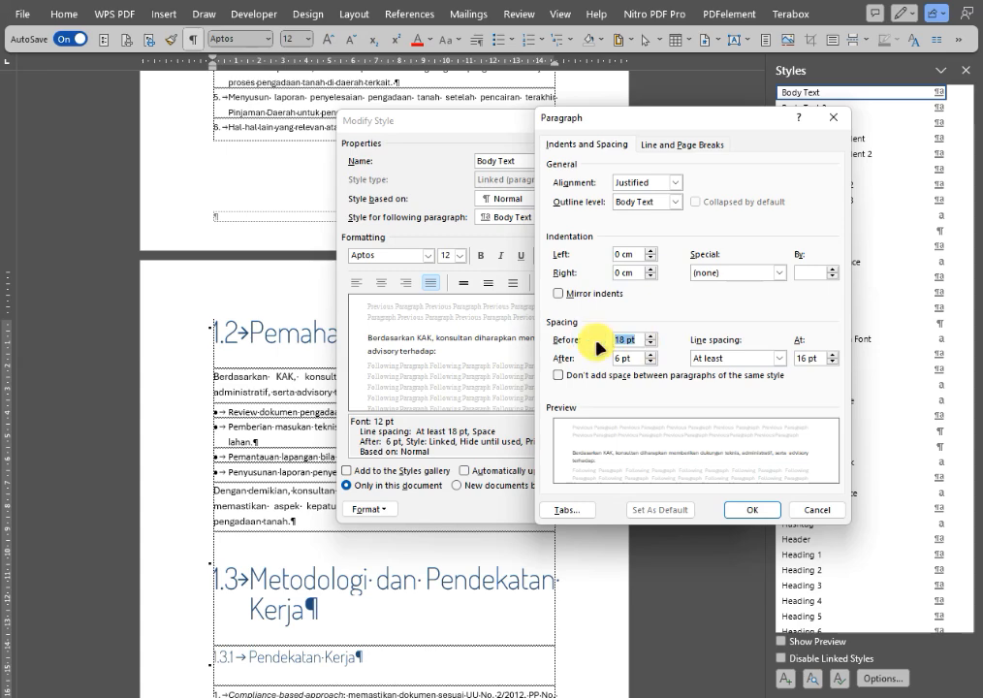
pyautogui.write('16')
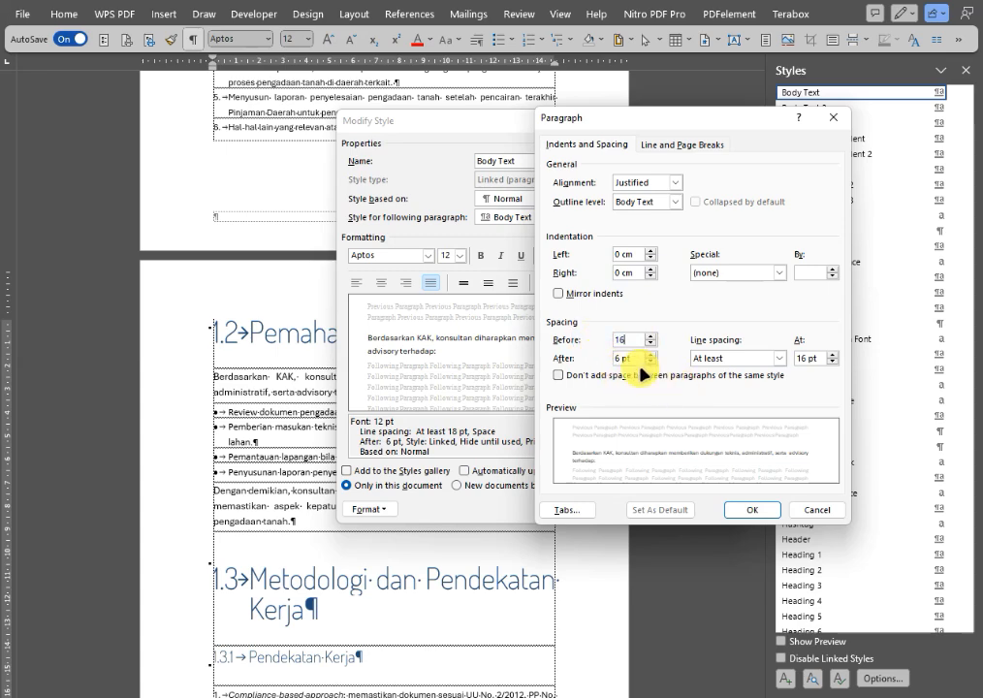
pyautogui.press('Tab')
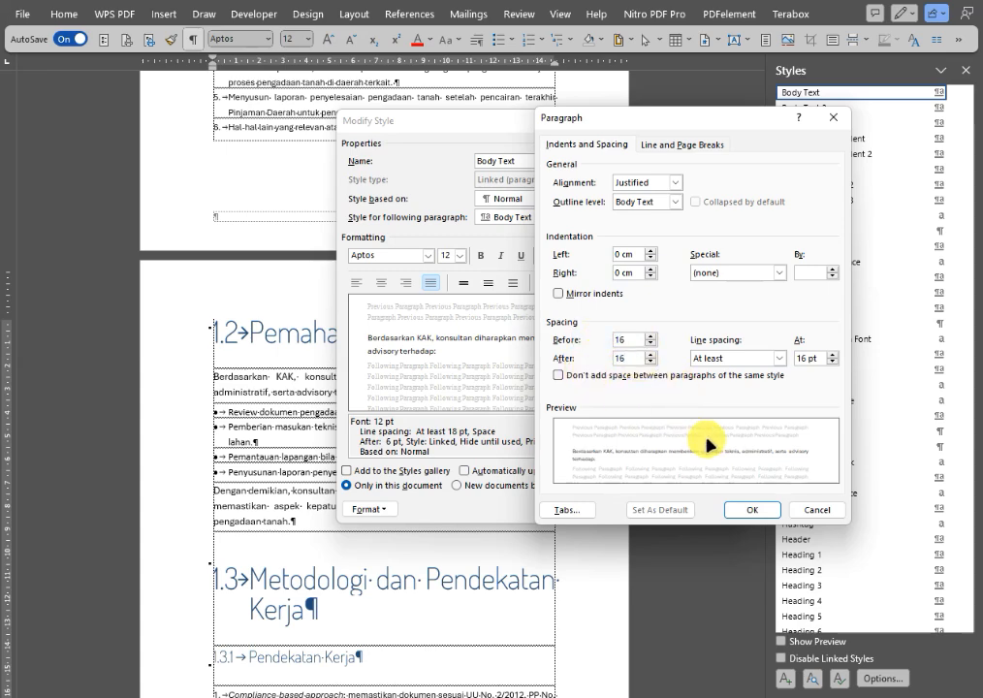
# Set the Body Text style's line spacing to At least 14 pt and apply the style changes.
pyautogui.click(832, 363)
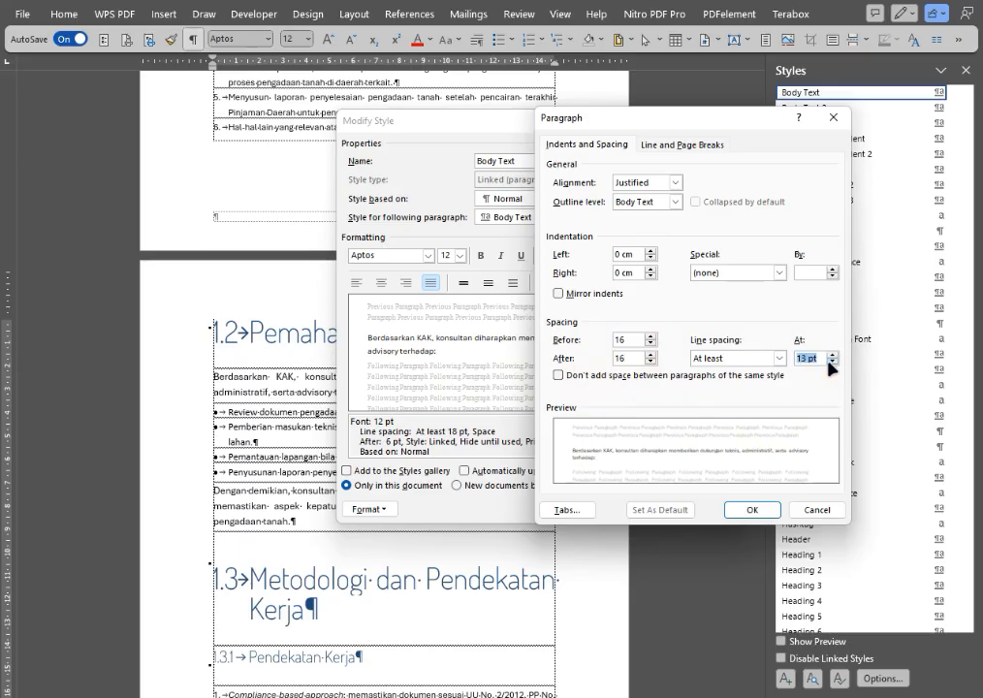
pyautogui.click(832, 362)
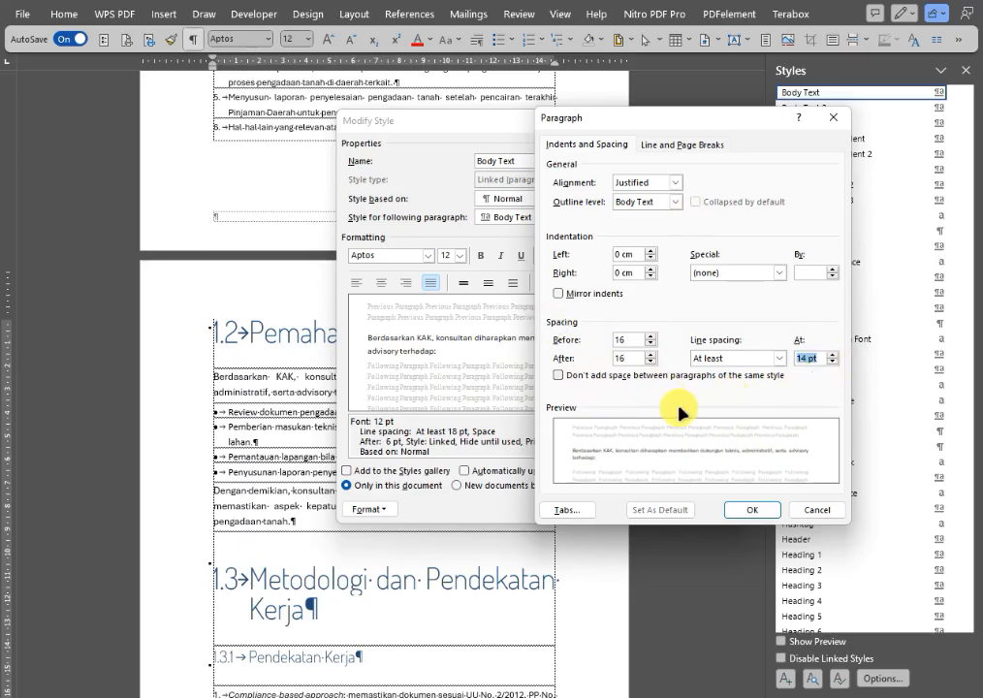
pyautogui.click(753, 512)
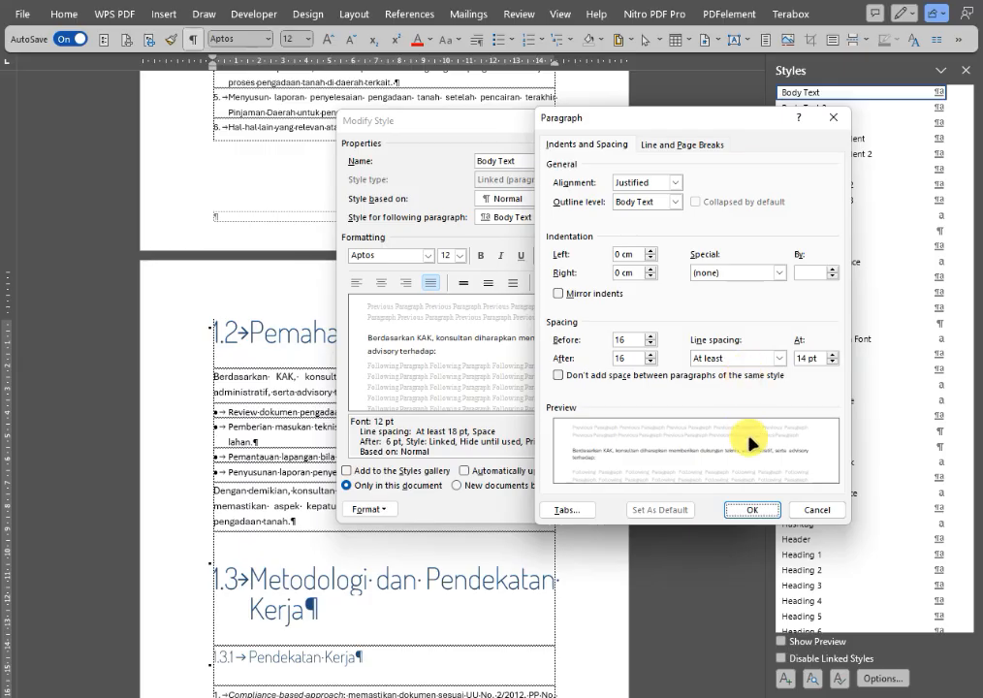
pyautogui.click(751, 510)
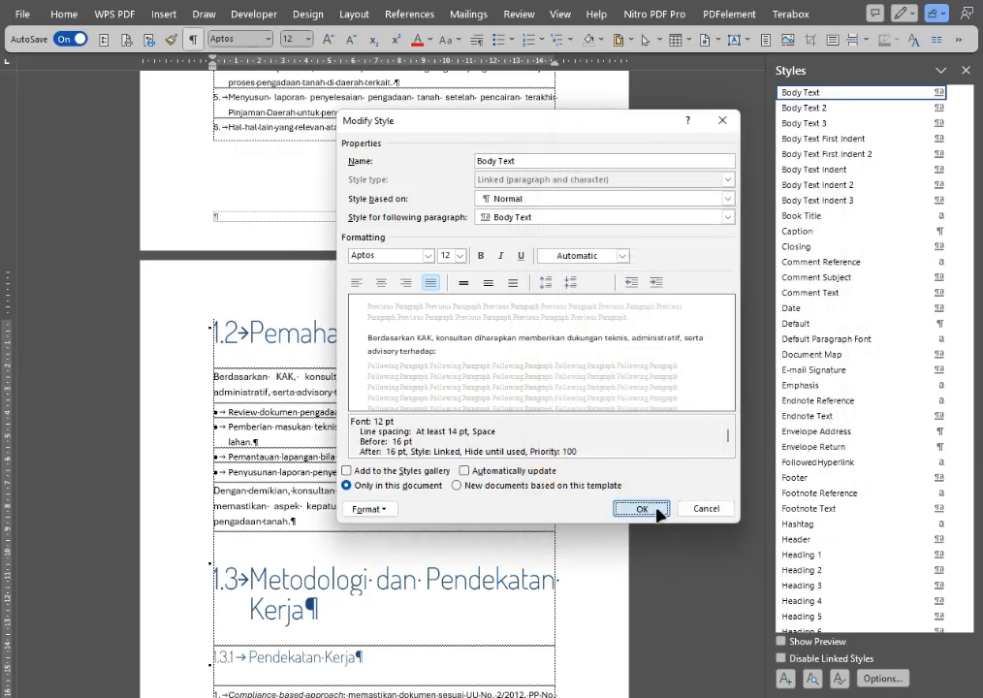
pyautogui.click(638, 509)
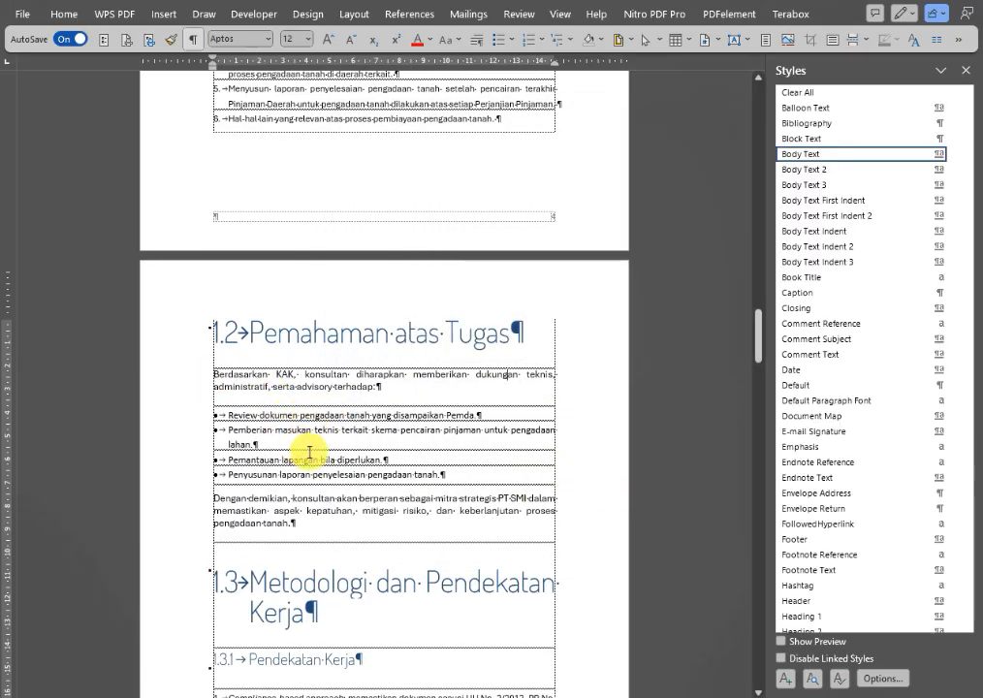
# Modify the List Bullet style to allow space between same-style paragraphs, with 16 pt spacing before and after.
pyautogui.click(367, 415)
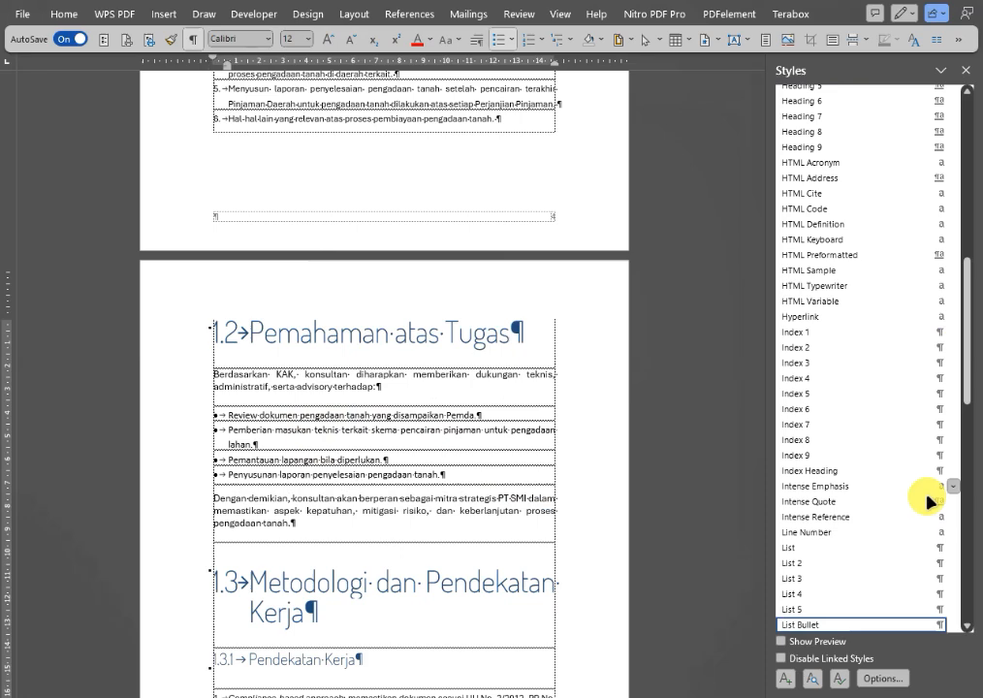
pyautogui.click(965, 626)
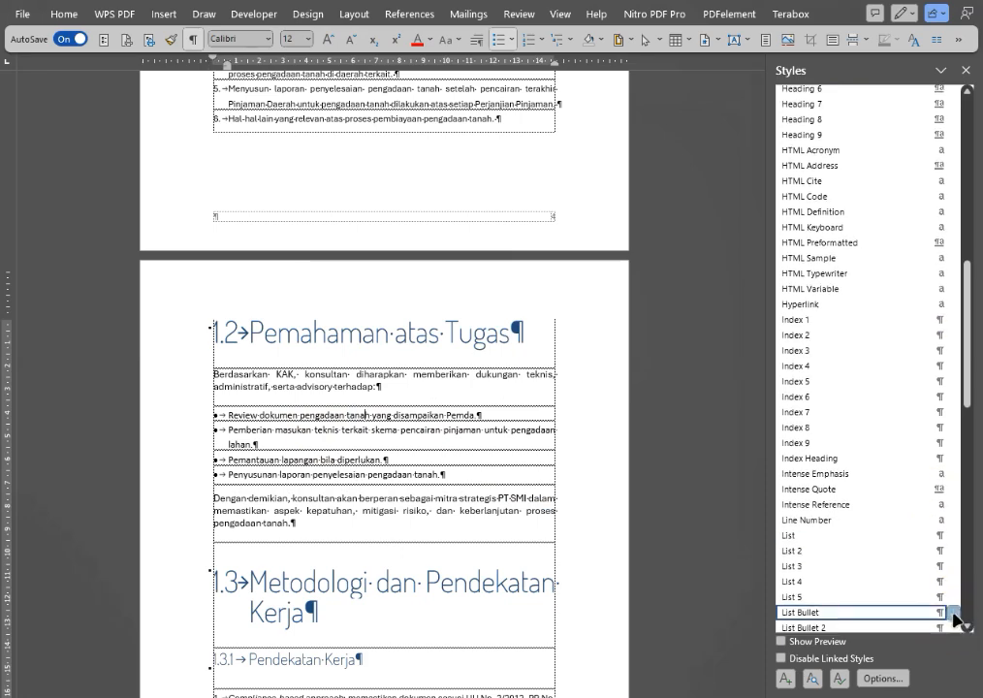
pyautogui.click(954, 614)
pyautogui.click(816, 503)
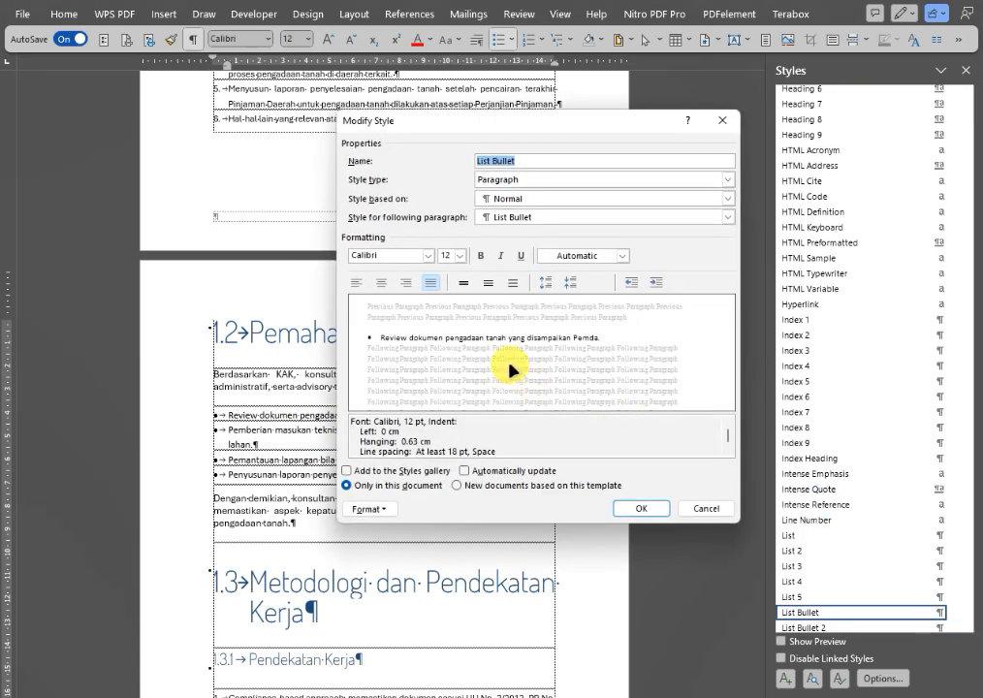
pyautogui.click(371, 508)
pyautogui.click(391, 545)
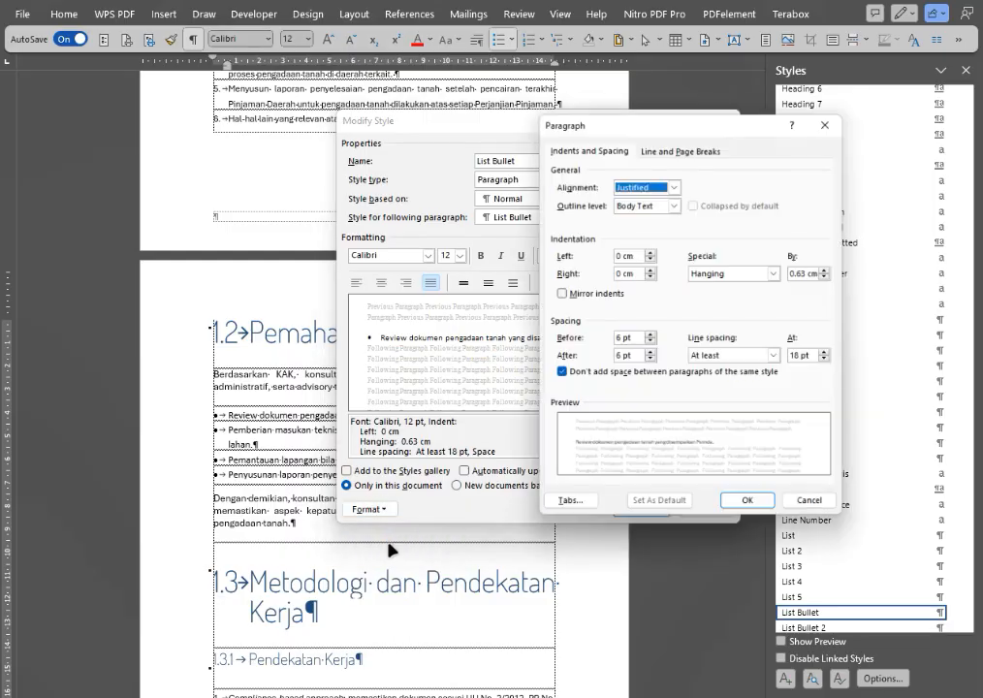
pyautogui.click(652, 339)
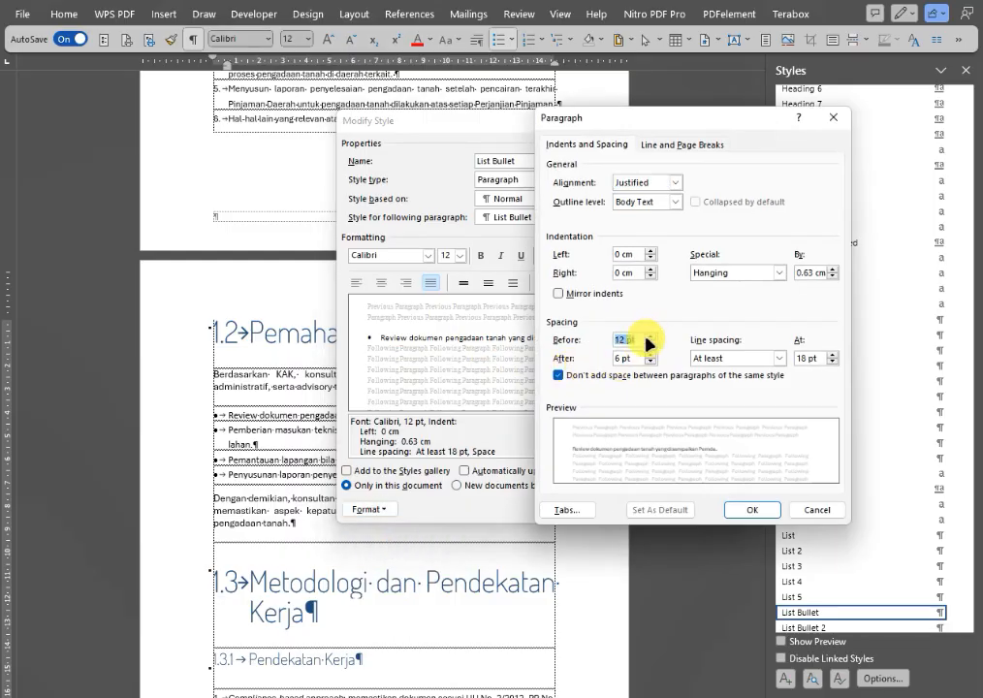
pyautogui.click(618, 377)
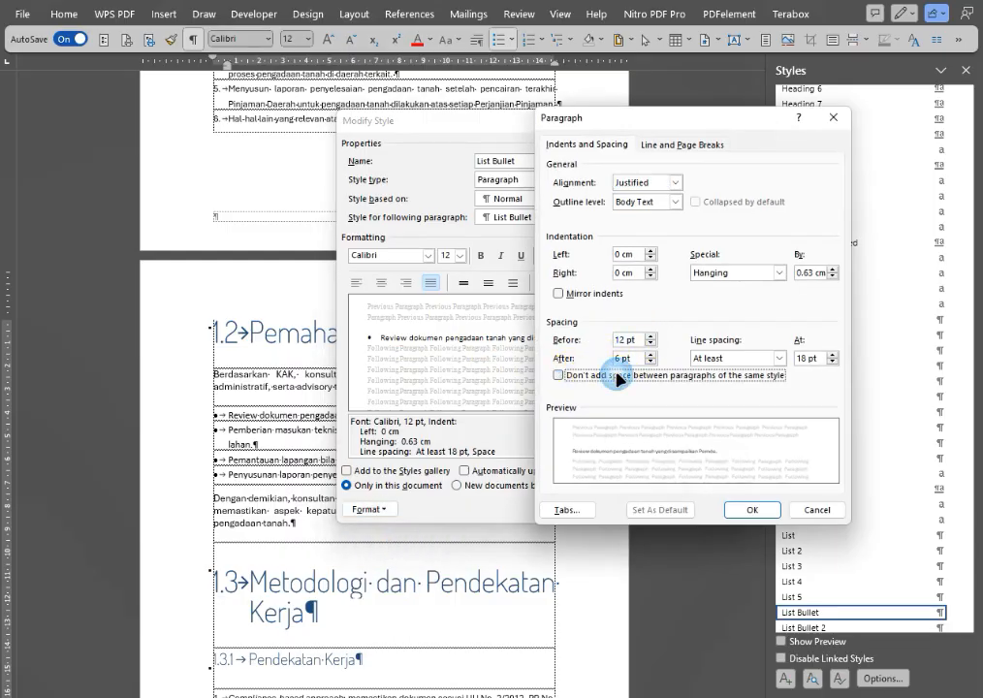
pyautogui.moveTo(638, 341); pyautogui.dragTo(615, 359)
pyautogui.write('1')
pyautogui.write('1')
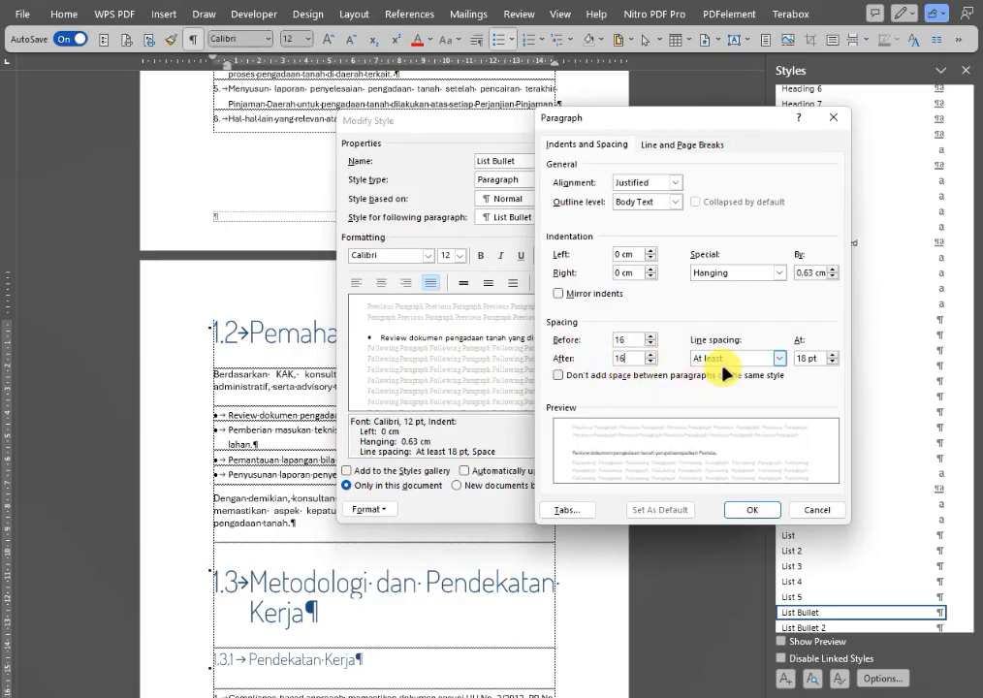
# Set the List Bullet style's line spacing to At least 14 pt and apply the style changes.
pyautogui.click(723, 363)
pyautogui.click(729, 405)
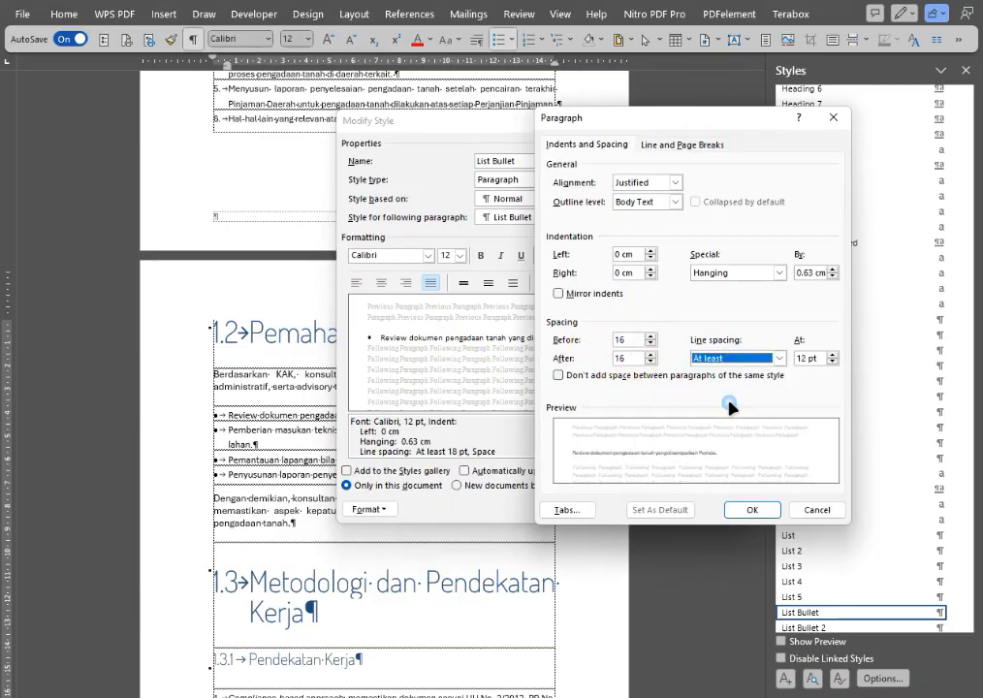
pyautogui.click(833, 358)
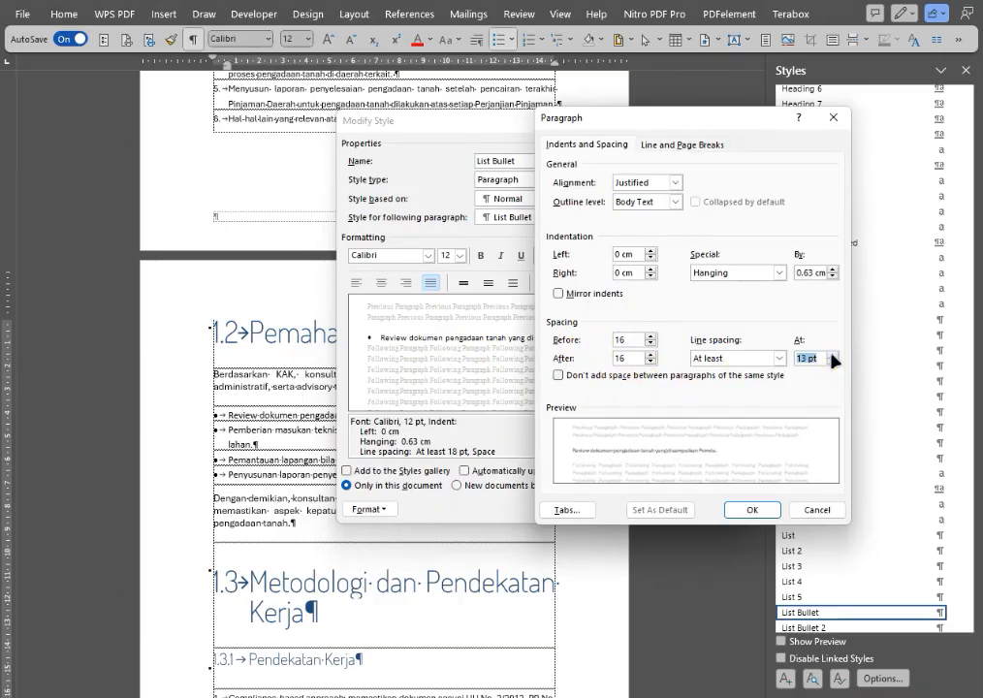
pyautogui.click(747, 509)
pyautogui.click(641, 509)
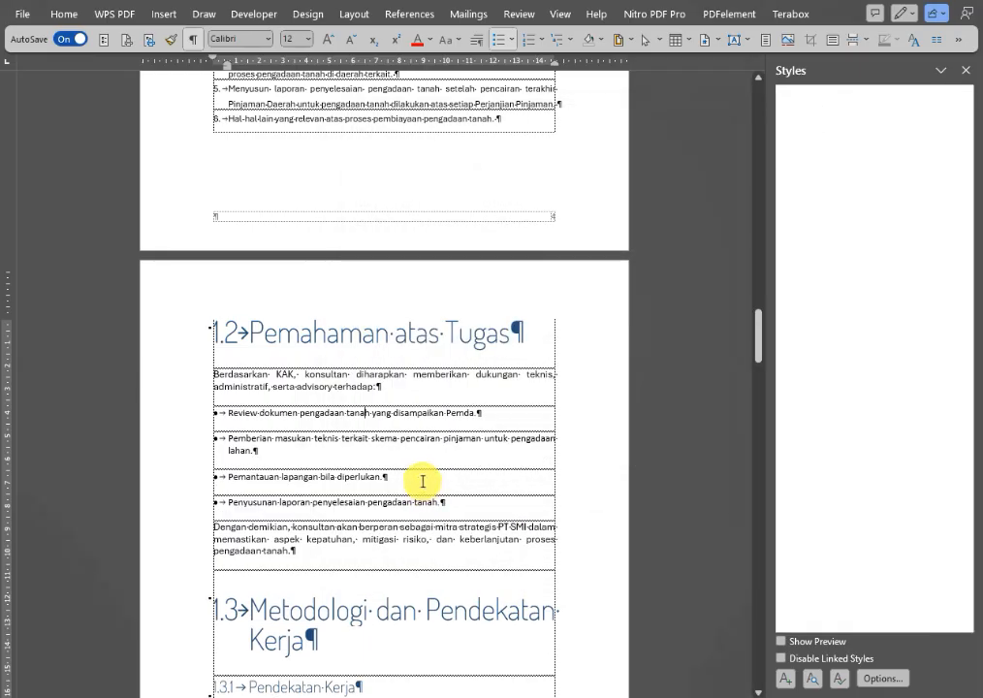
# Modify the List Number style used under 1.3.1 to allow space between same-style paragraphs, with 16 pt spacing before and after.
pyautogui.scroll(-5, 347, 505)
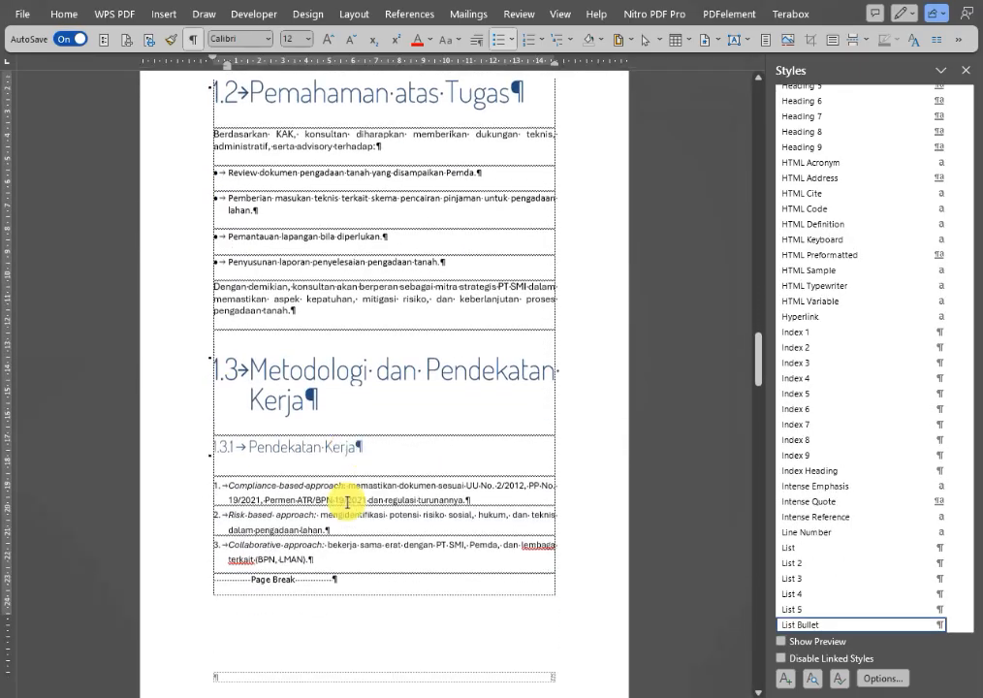
pyautogui.click(312, 451)
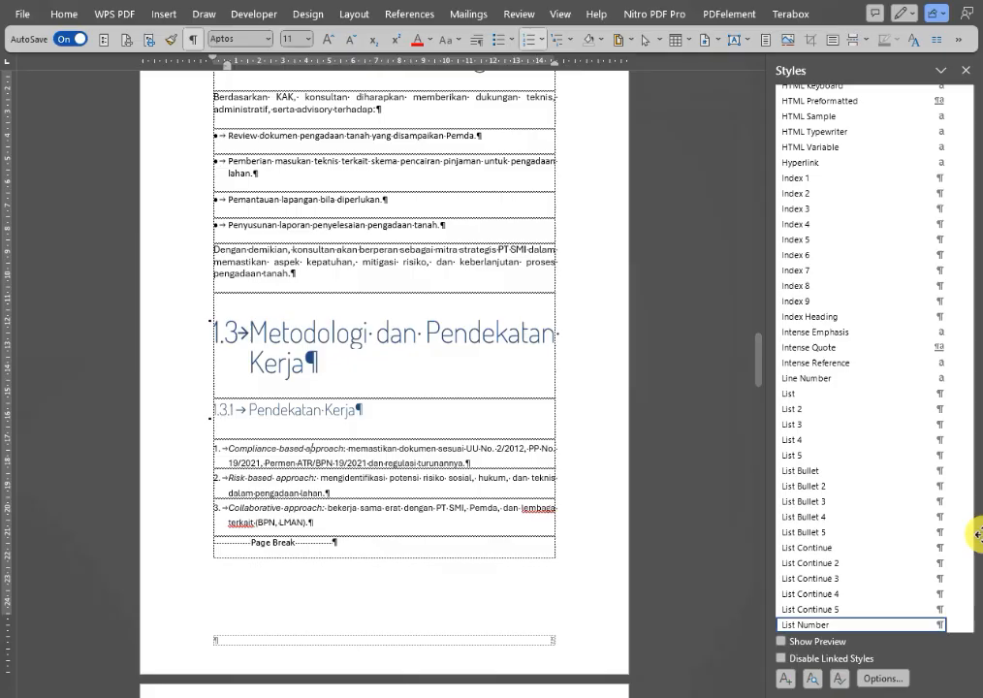
pyautogui.click(953, 626)
pyautogui.click(844, 512)
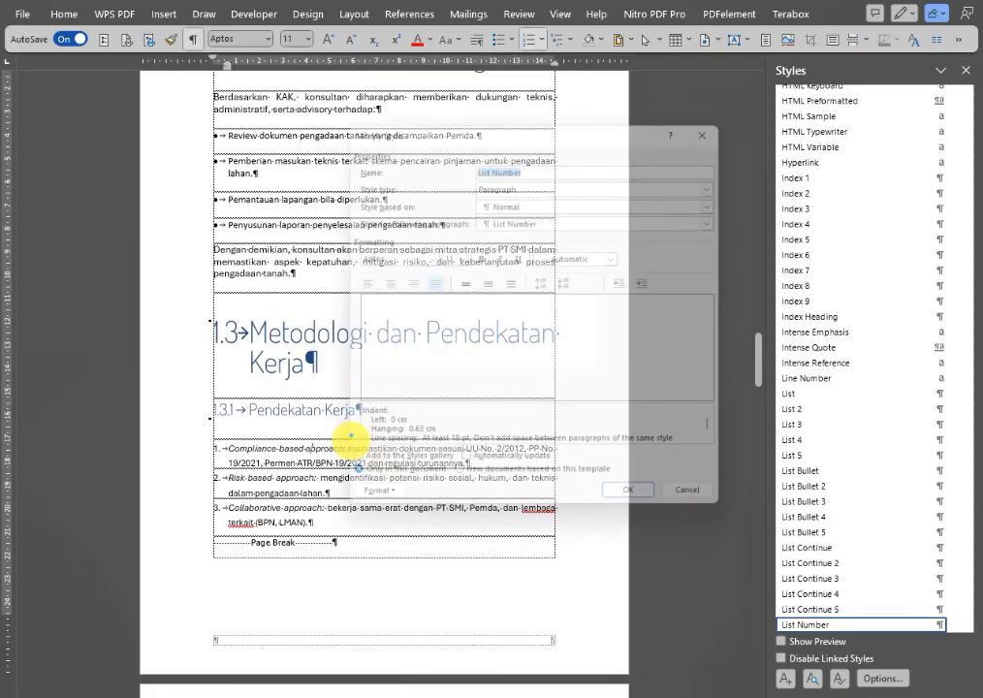
pyautogui.click(381, 513)
pyautogui.click(386, 545)
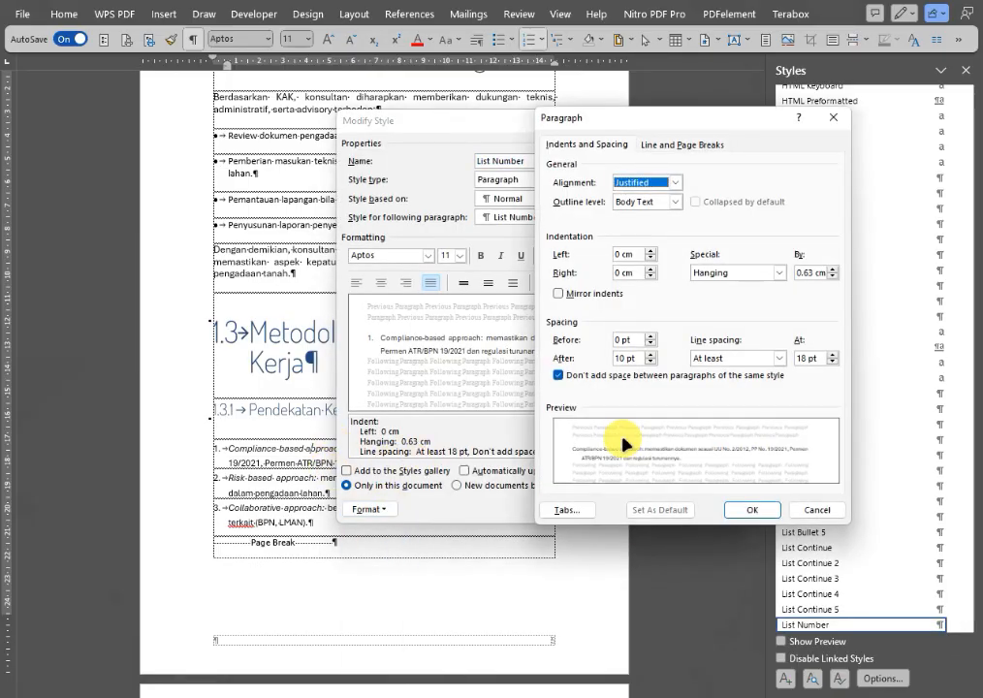
pyautogui.click(635, 338)
pyautogui.moveTo(636, 337); pyautogui.dragTo(622, 331)
pyautogui.write('1')
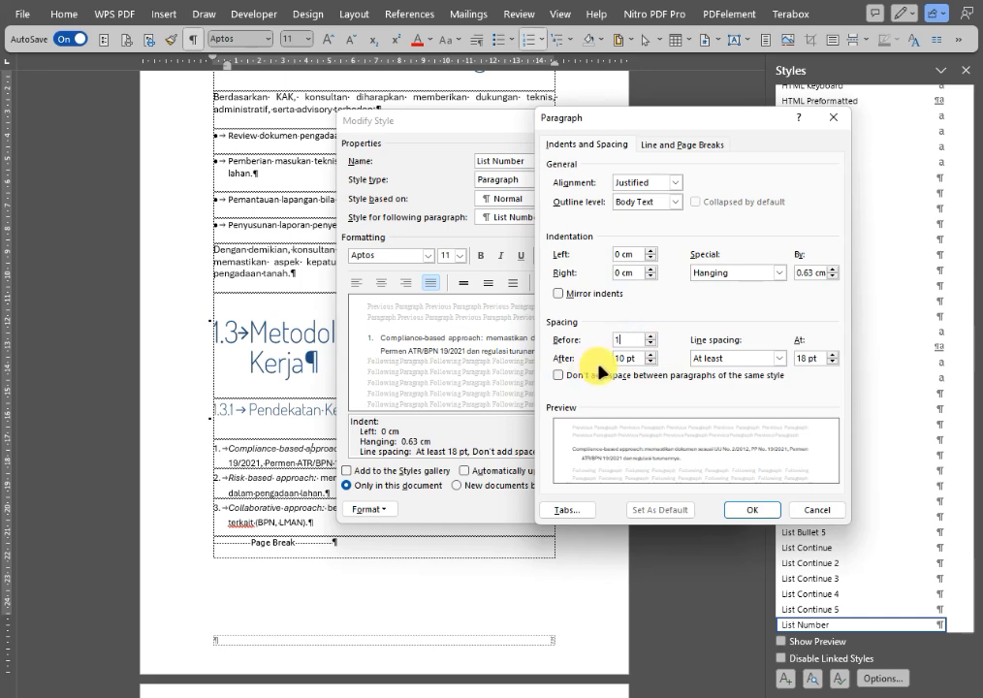
pyautogui.write('6')
pyautogui.press('Tab')
pyautogui.write('16')
# Set the List Number style's line spacing to At least 14 pt and apply the style changes.
pyautogui.click(732, 359)
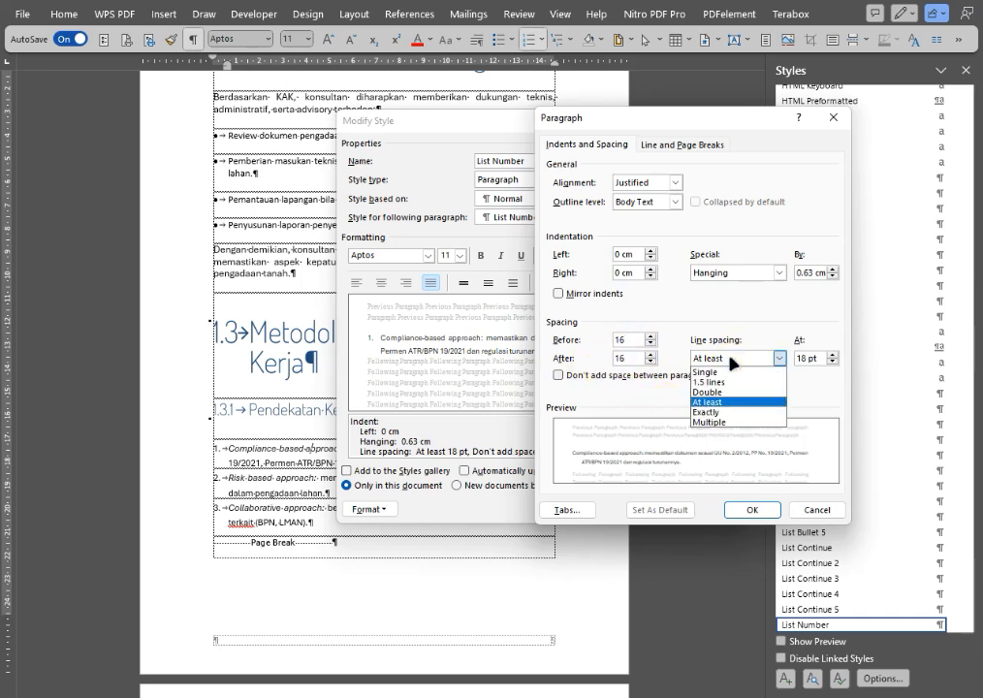
pyautogui.click(831, 362)
pyautogui.press('Tab')
pyautogui.write('1')
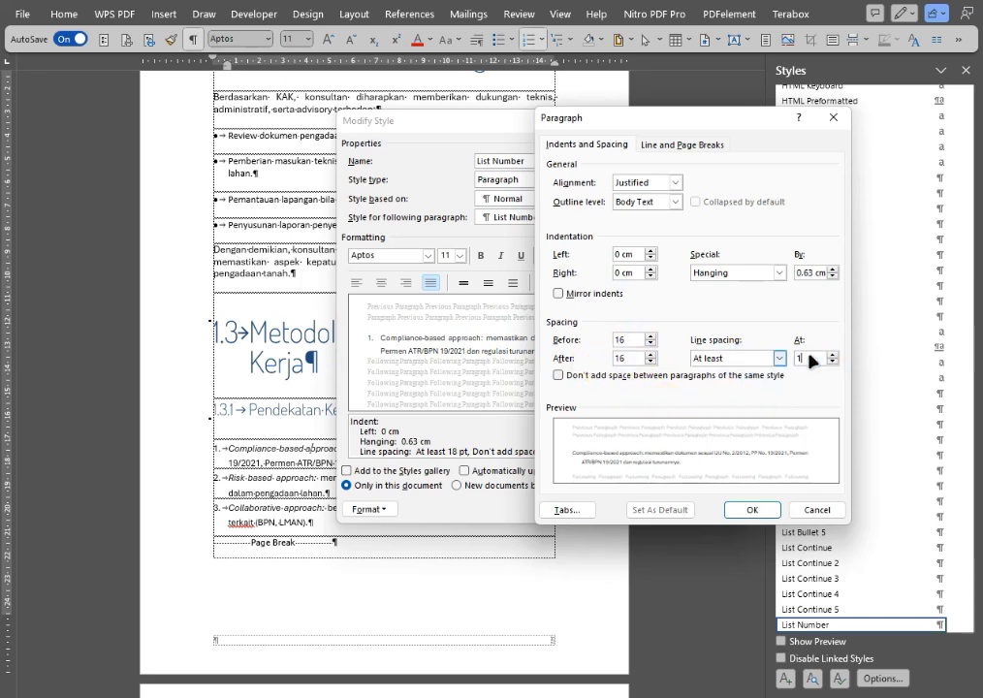
pyautogui.write('4')
pyautogui.click(751, 510)
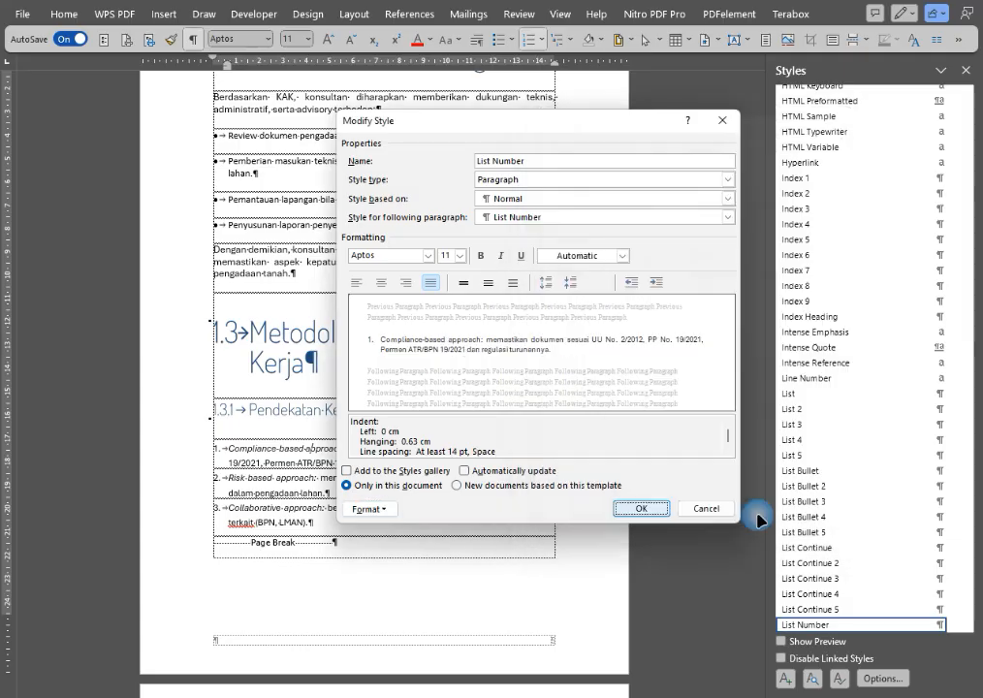
pyautogui.click(626, 510)
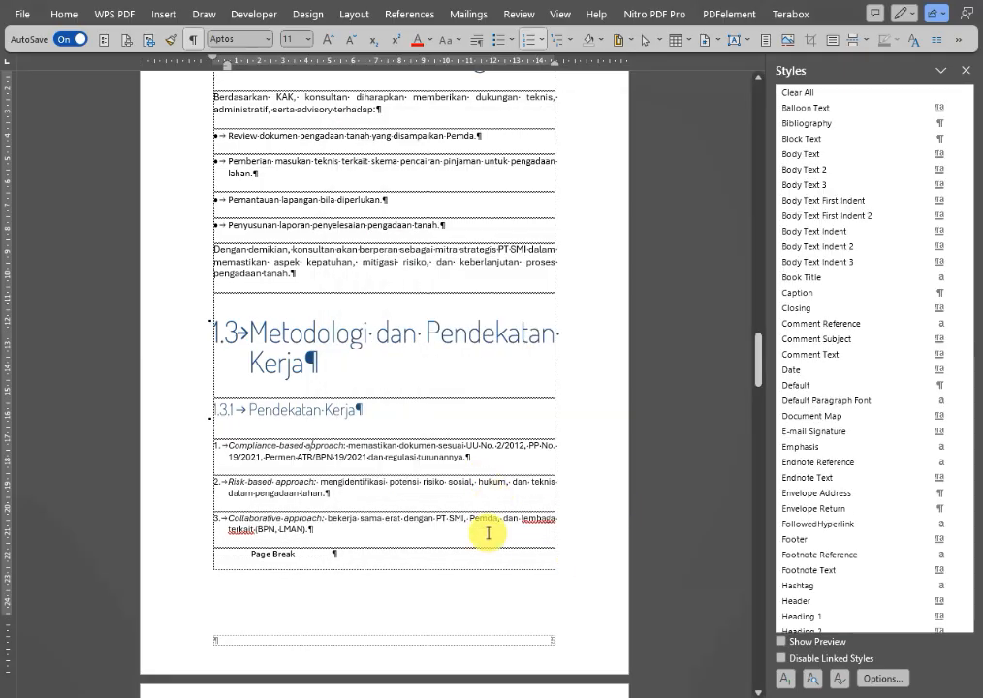
# Examine the paragraph and list spacing from section 1.3.1 through section 1.9 to the document's end.
pyautogui.scroll(-1, 487, 510)
pyautogui.scroll(-12, 488, 510)
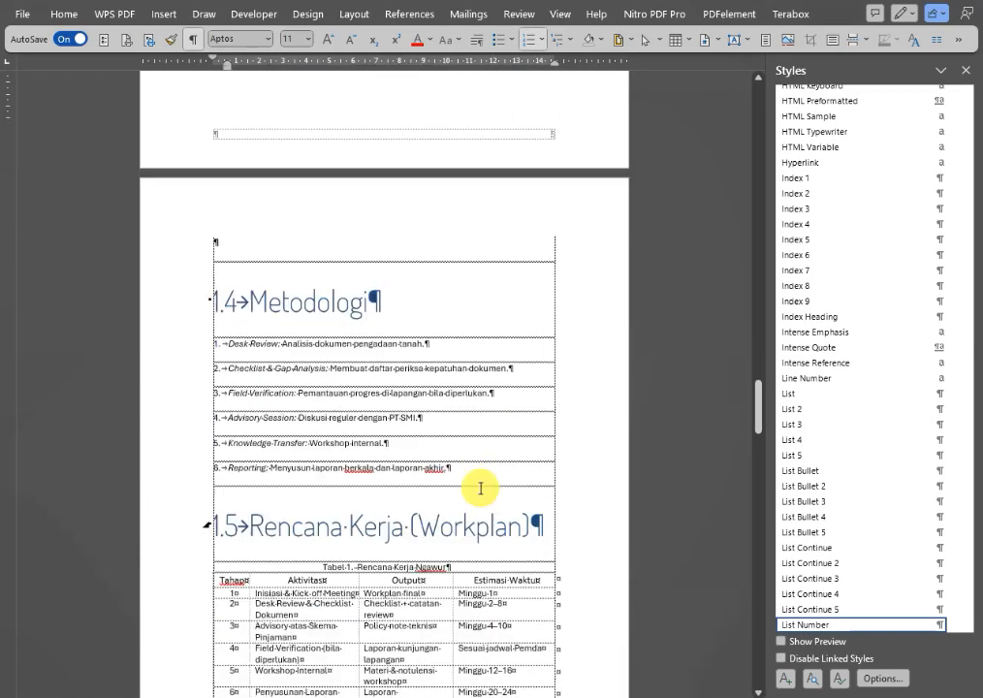
pyautogui.scroll(-11, 479, 485)
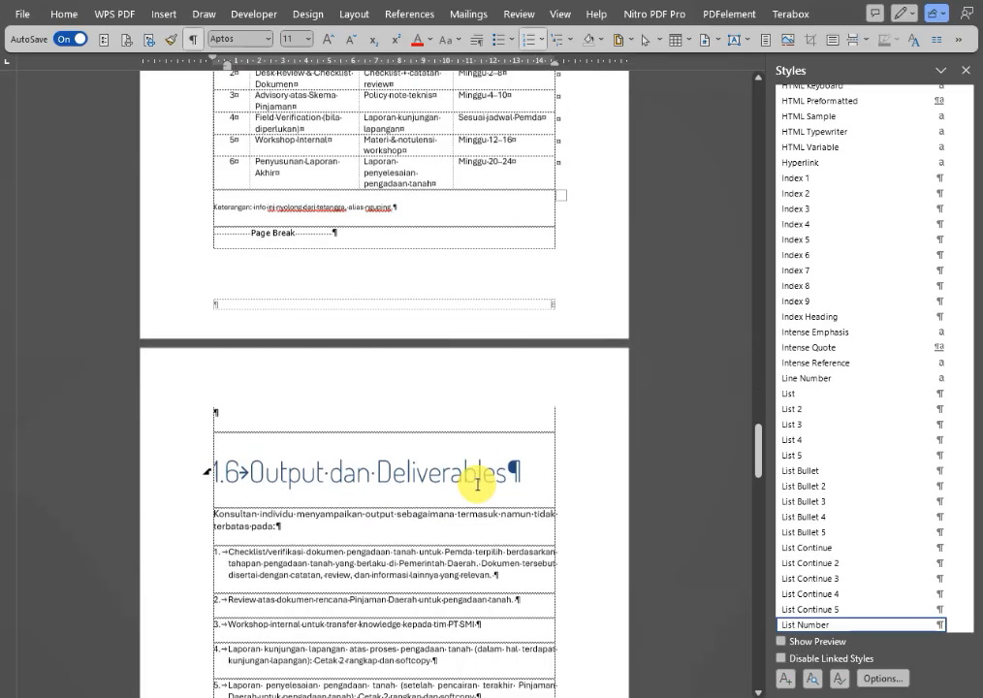
pyautogui.scroll(-2, 474, 481)
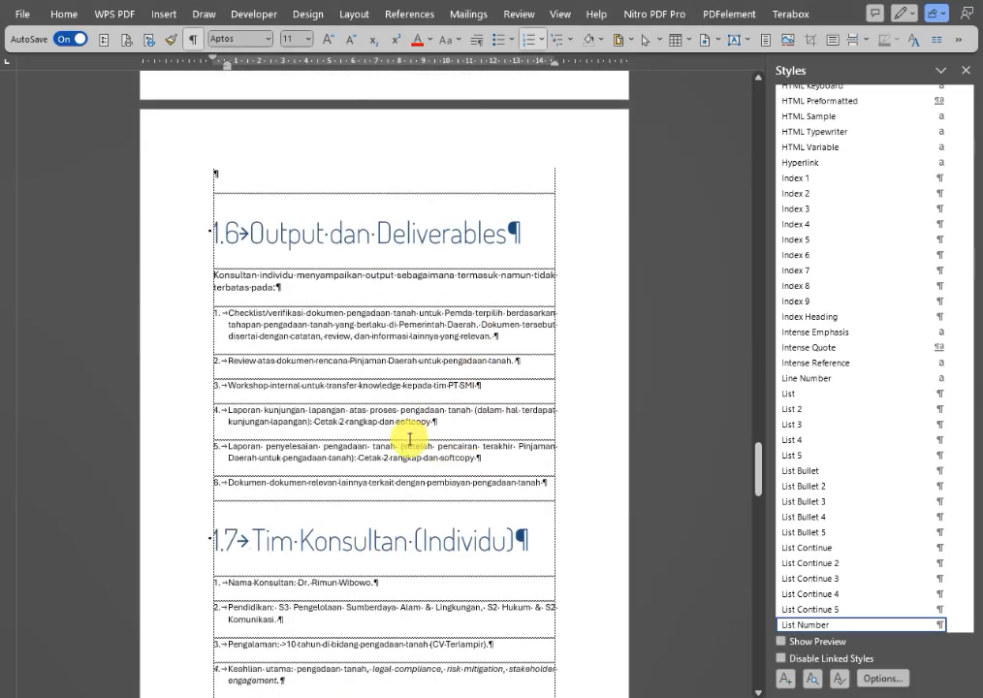
pyautogui.click(309, 277)
pyautogui.click(232, 315)
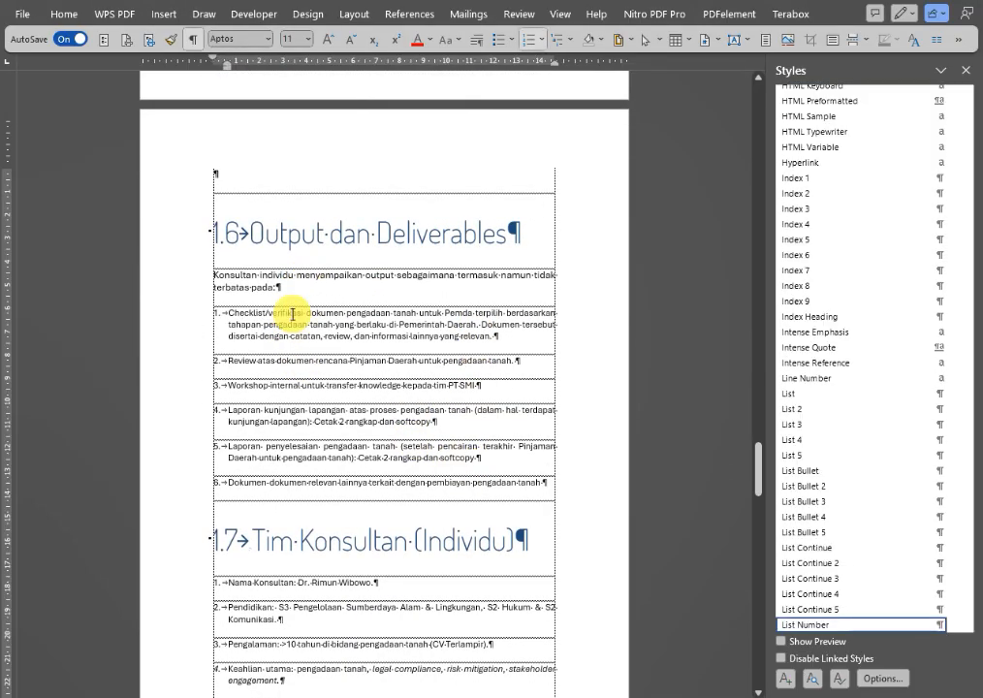
pyautogui.scroll(-5, 388, 474)
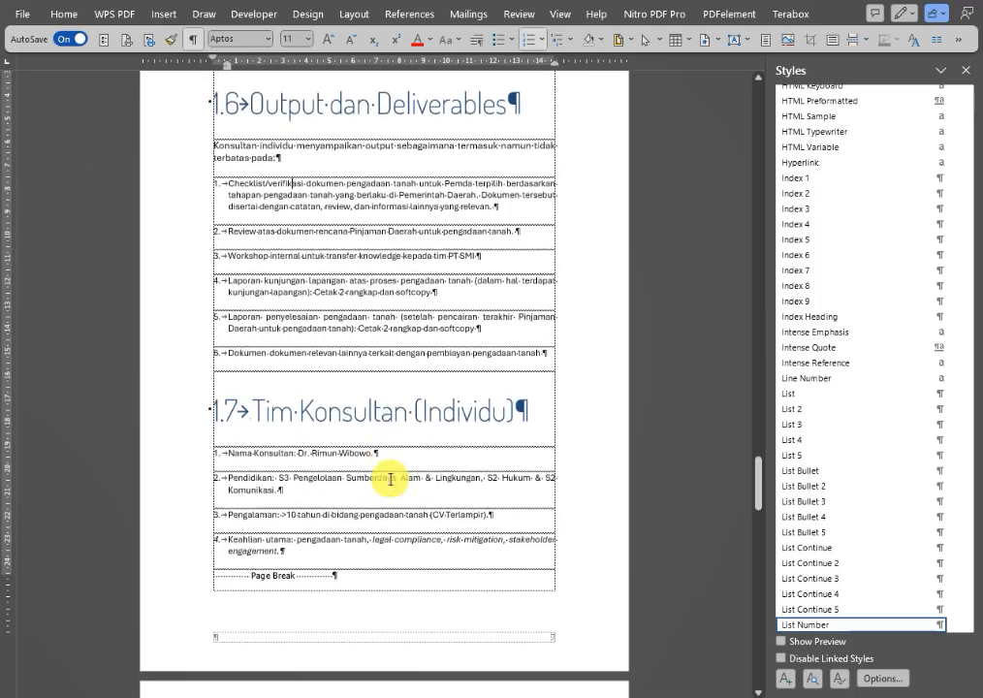
pyautogui.scroll(-3, 323, 391)
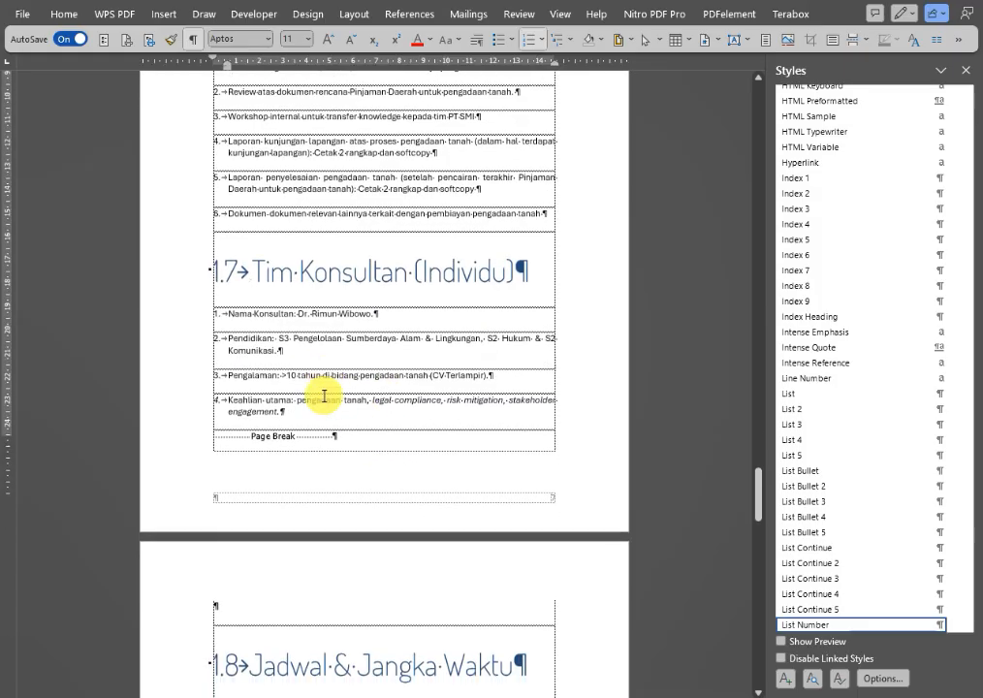
pyautogui.scroll(-11, 322, 394)
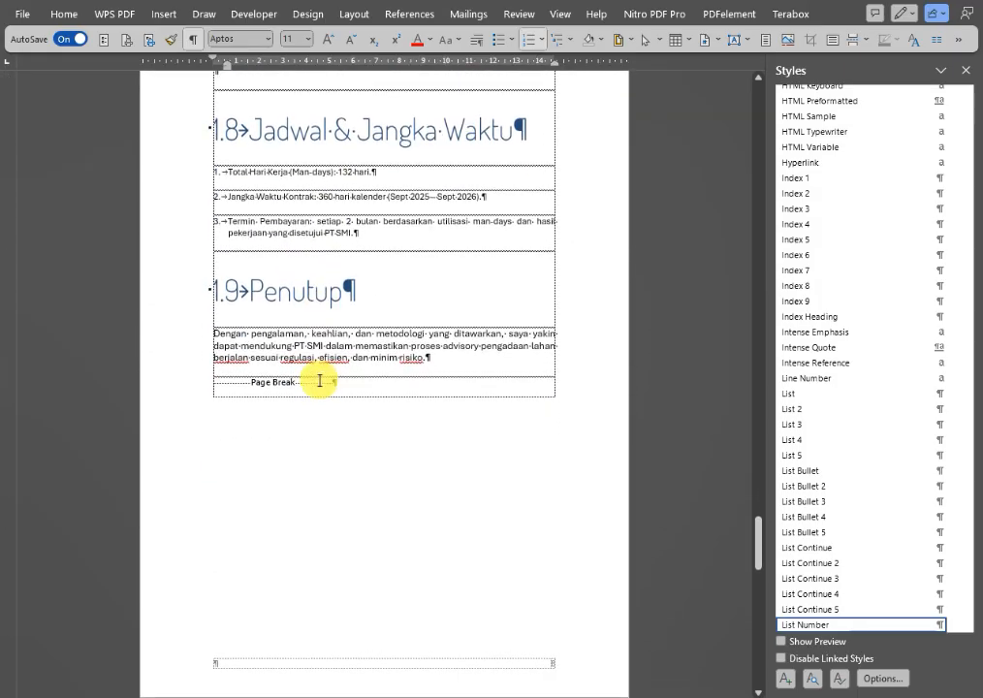
pyautogui.scroll(-14, 319, 380)
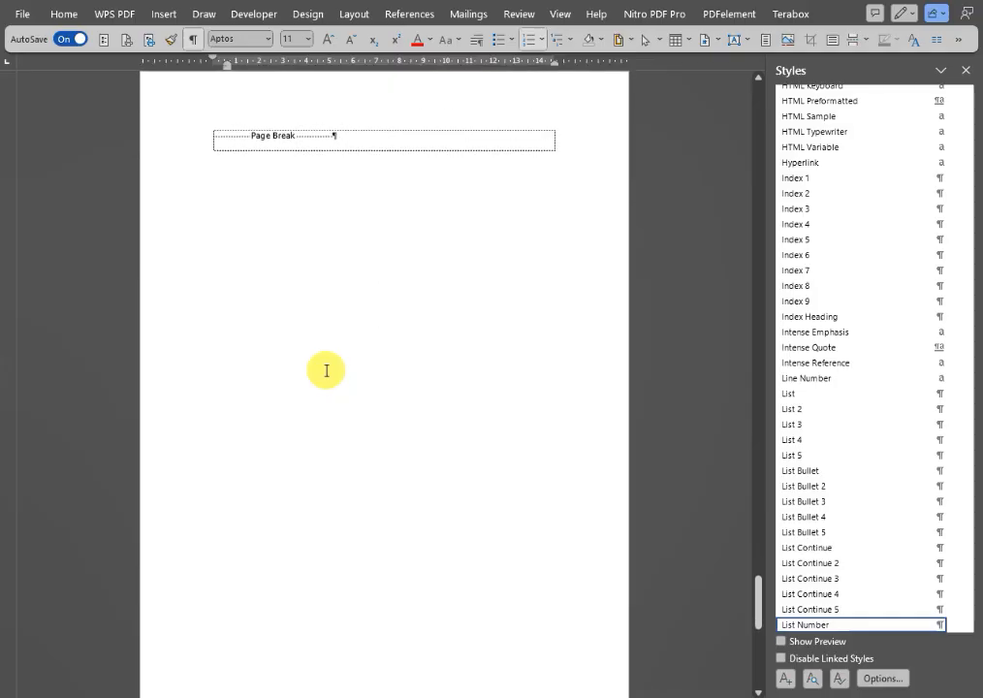
# Close the Styles pane and return to the earlier pages of the proposal.
pyautogui.click(966, 70)
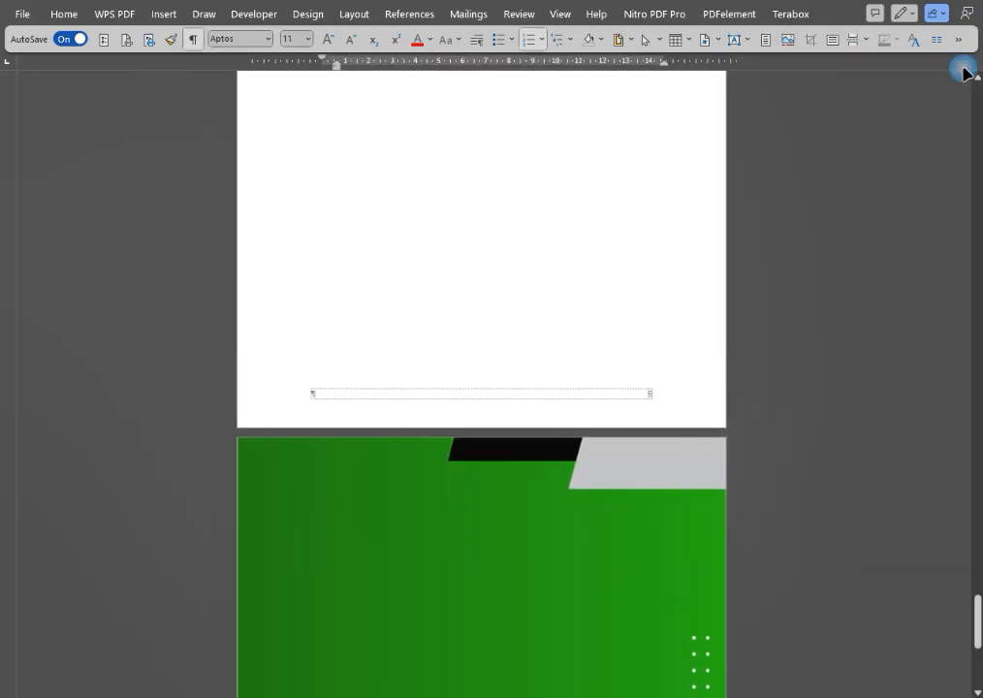
pyautogui.click(978, 101)
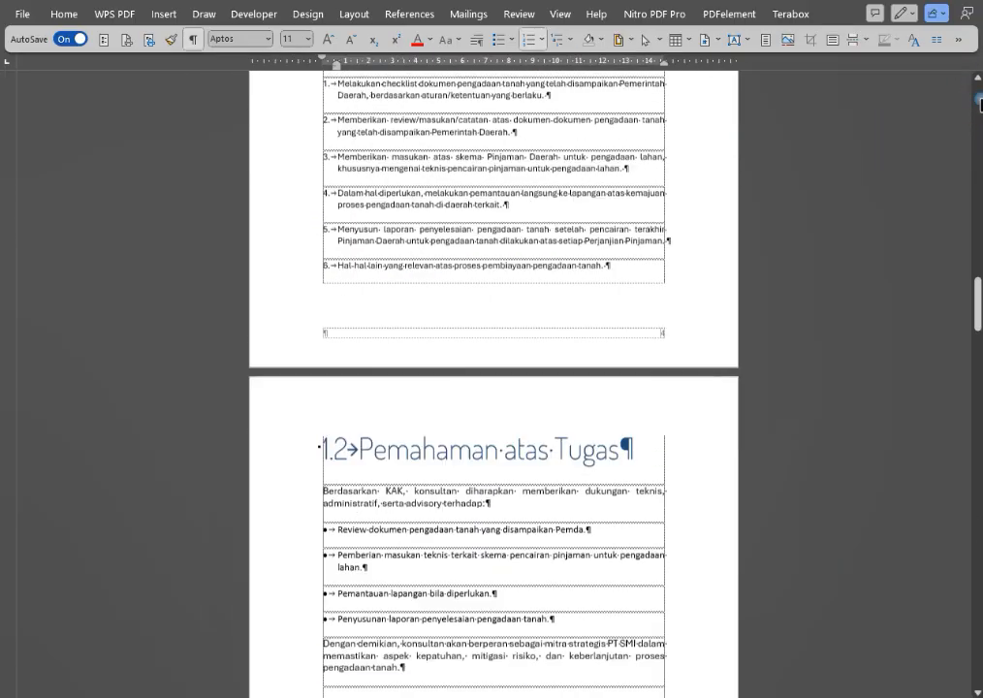